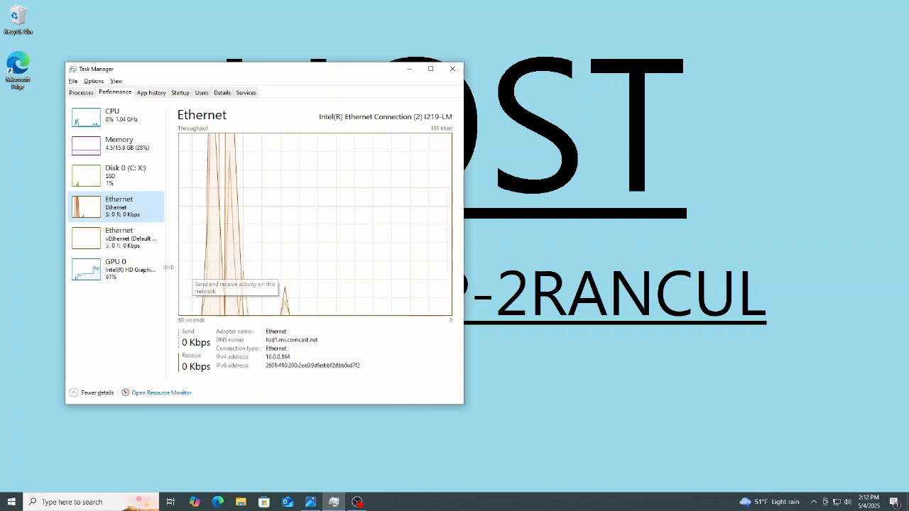
Inspect the default vEthernet adapter's details in Task Manager, then close Task Manager.
{"action": "left_click", "coordinate": [117, 244]}
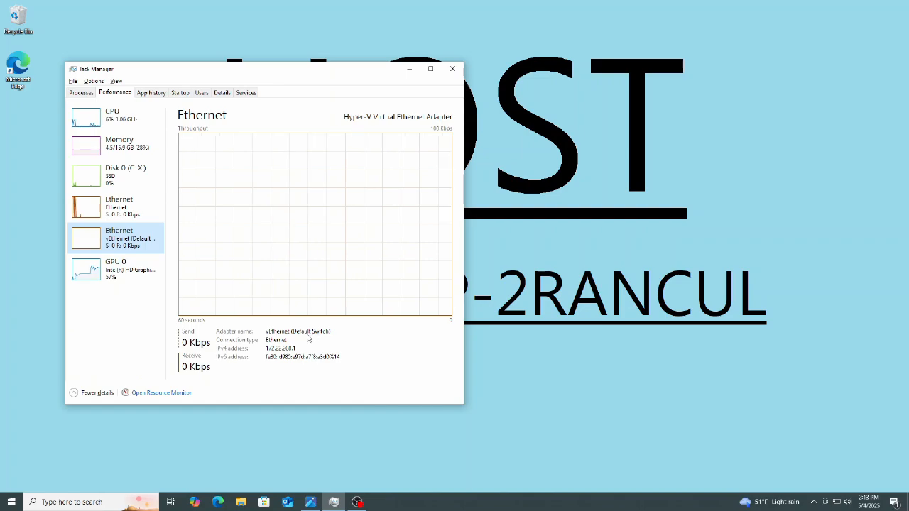
{"action": "key", "text": "alt+F4"}
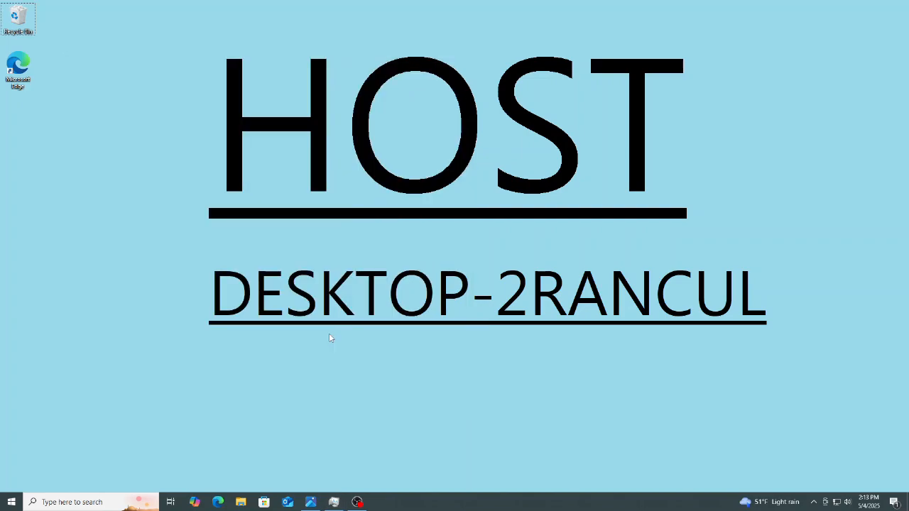
Open an administrator PowerShell and create an internal virtual switch named NATBubbleSwitch with New-VMSwitch.
{"action": "key", "text": "super"}
{"action": "type", "text": "pwsh"}
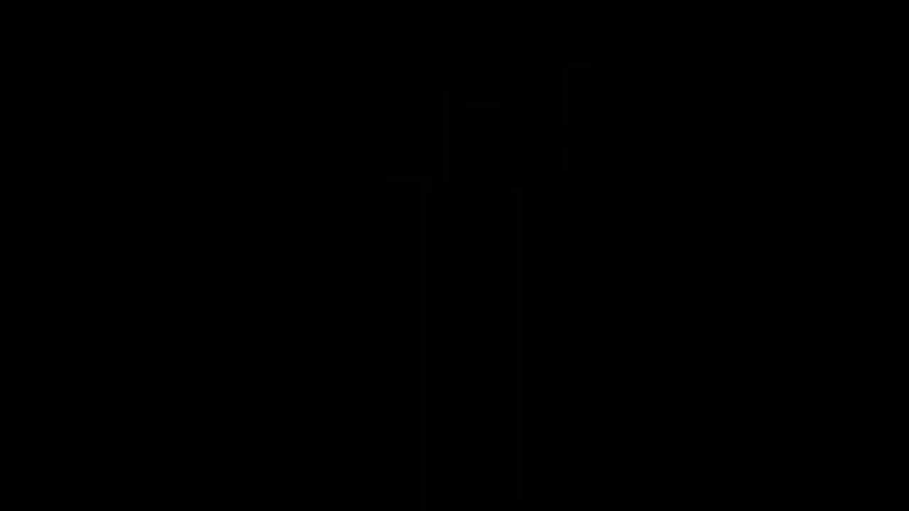
{"action": "type", "text": "ne"}
{"action": "type", "text": "w-vmswitch"}
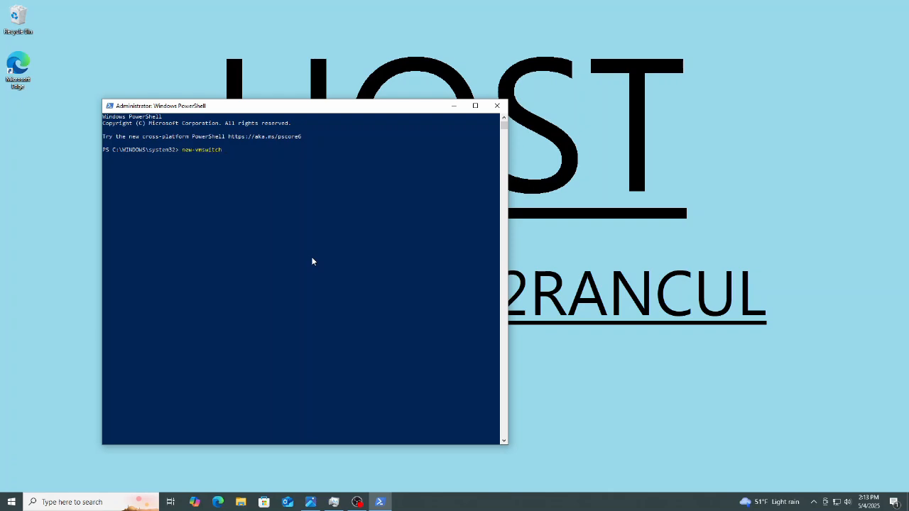
{"action": "type", "text": " -name \"NATBubbleSwitch\" -SwitchType Internal"}
{"action": "key", "text": "Return"}
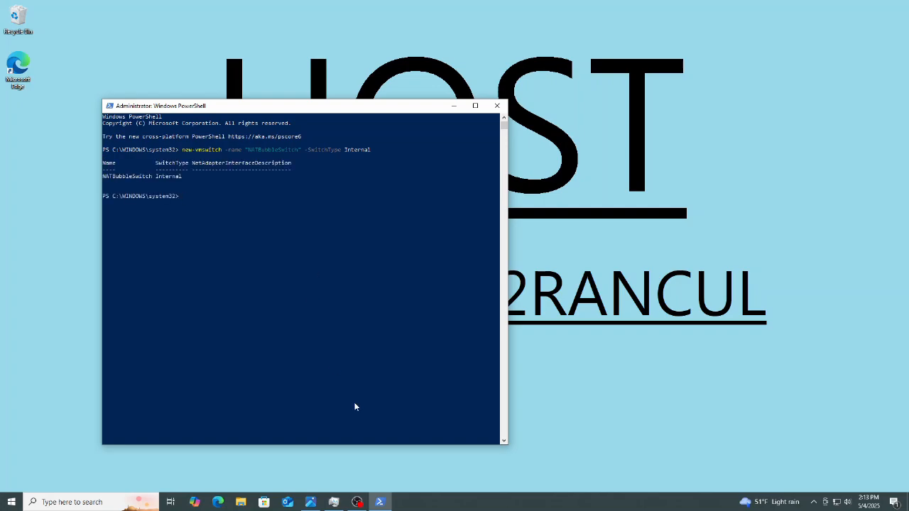
Check the new vEthernet (NATBubbleSwitch) adapter in Task Manager and return to PowerShell.
{"action": "left_click", "coordinate": [333, 502]}
{"action": "left_click", "coordinate": [128, 273]}
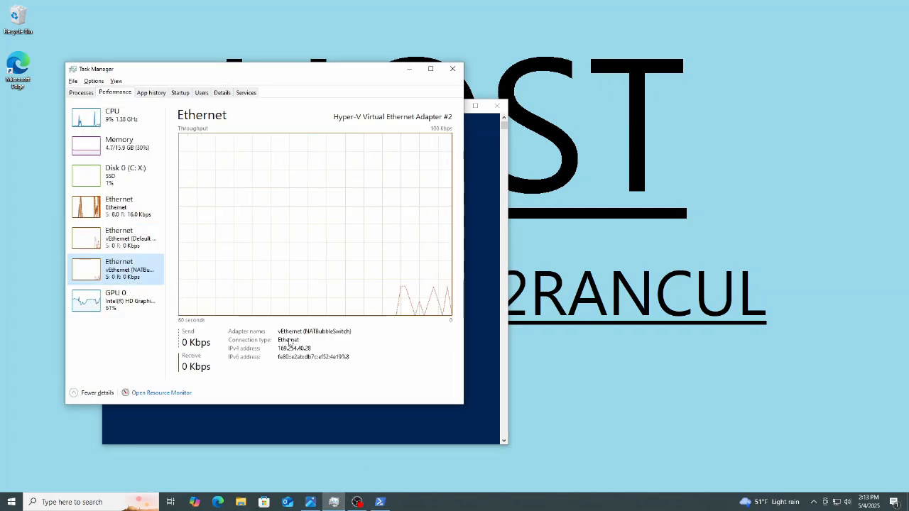
{"action": "left_click", "coordinate": [398, 426]}
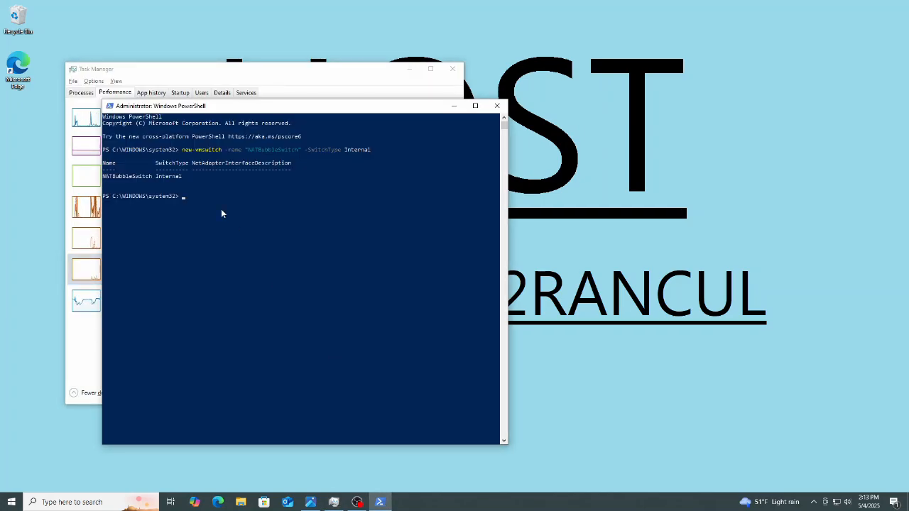
Assign IP address 192.168.0.1 with prefix length 30 to the interface "vEthernet (NATBubbleSwitch)" using New-NetIPAddress.
{"action": "type", "text": "new-netipaddress "}
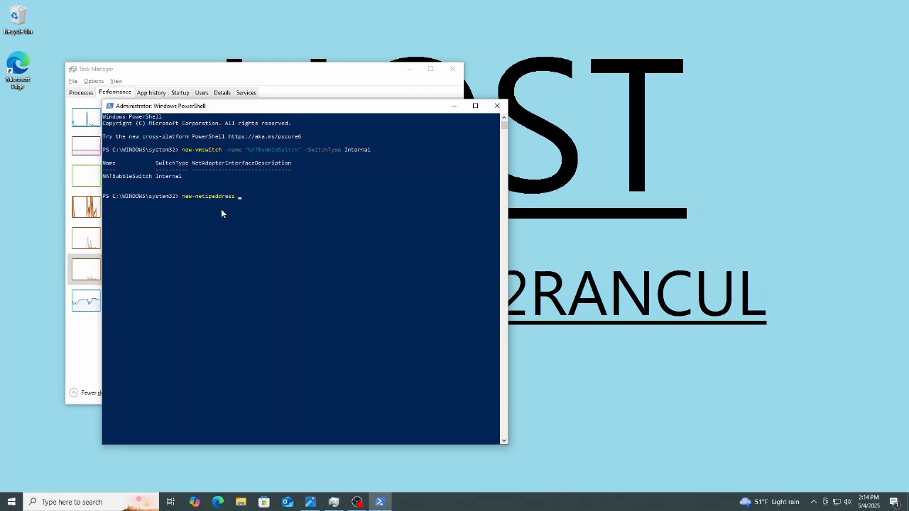
{"action": "type", "text": "-IPAddress 192.168"}
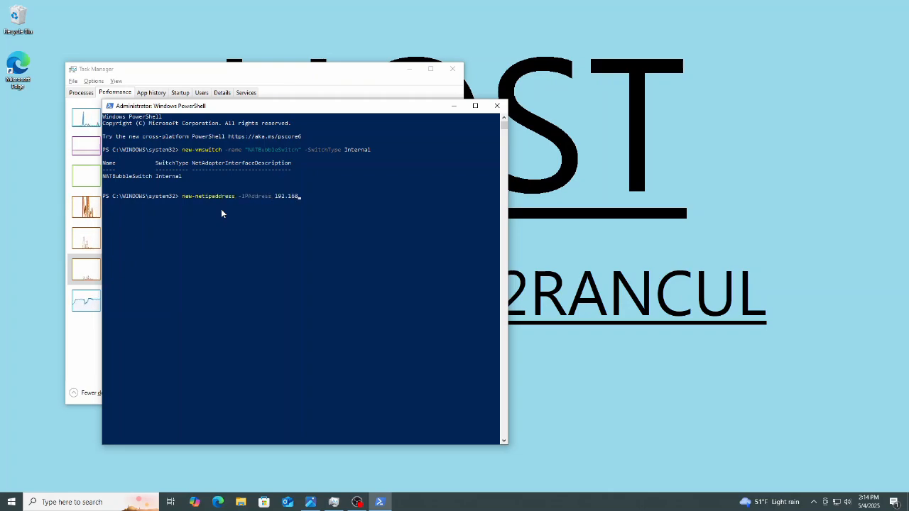
{"action": "type", "text": ".0.1 -PREFIXLE"}
{"action": "key", "text": "BackSpace"}
{"action": "key", "text": "BackSpace"}
{"action": "key", "text": "BackSpace"}
{"action": "key", "text": "BackSpace"}
{"action": "key", "text": "BackSpace"}
{"action": "key", "text": "BackSpace"}
{"action": "key", "text": "BackSpace"}
{"action": "key", "text": "BackSpace"}
{"action": "key", "text": "Tab"}
{"action": "key", "text": "Tab"}
{"action": "key", "text": "Tab"}
{"action": "key", "text": "Tab"}
{"action": "key", "text": "Tab"}
{"action": "type", "text": "30"}
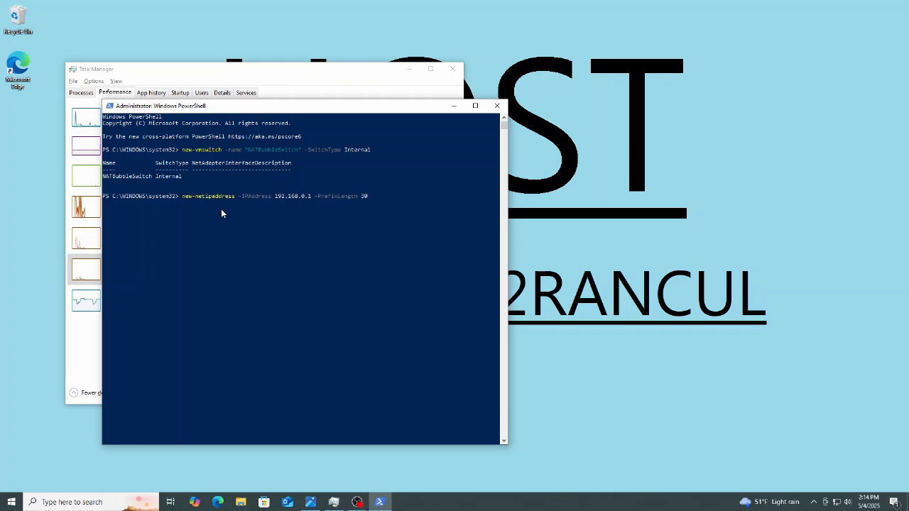
{"action": "type", "text": " -i"}
{"action": "key", "text": "Tab"}
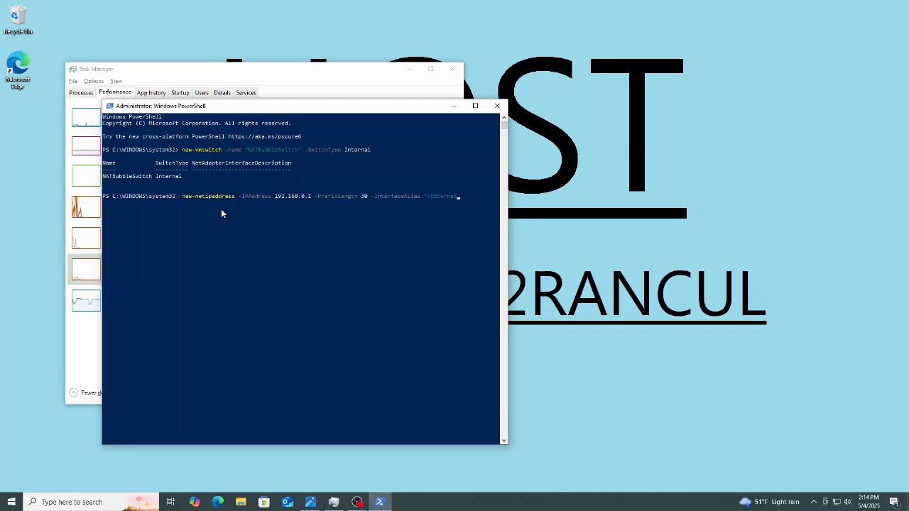
{"action": "type", "text": "\"vEthernet (NATBubbleSwitch)\""}
{"action": "key", "text": "Return"}
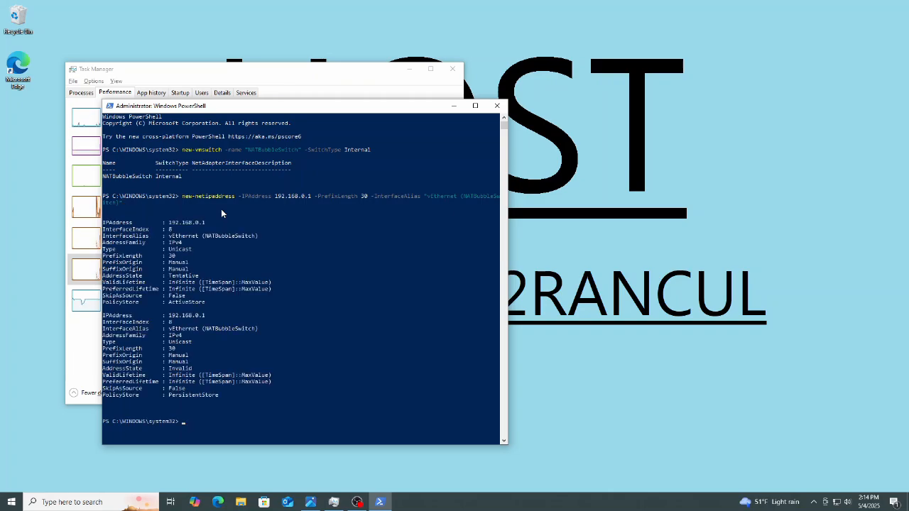
Create a NAT network named NATBubbleNetwork with internal prefix 192.168.0.0/30 using New-NetNat.
{"action": "type", "text": "new-netnat -name \"NATBubbleNetwork\""}
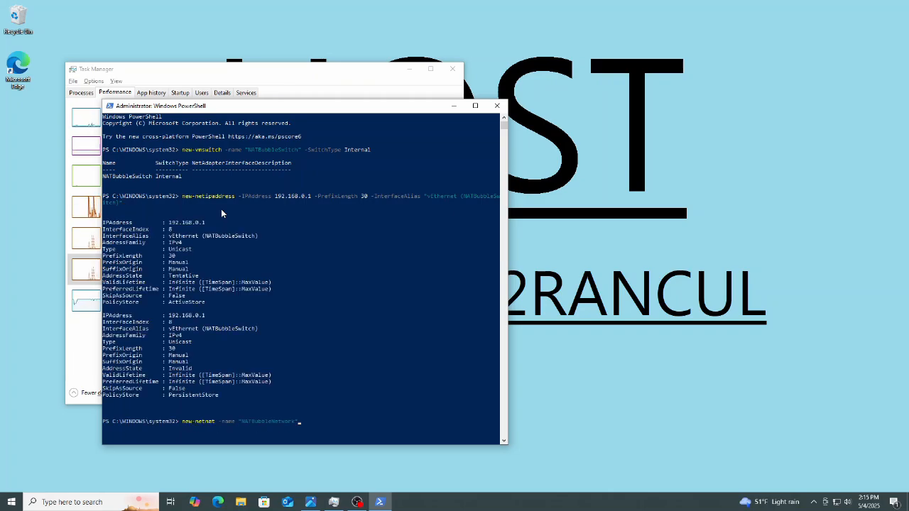
{"action": "type", "text": " -InternalIPInterfaceAddressPrefix \"192.168.0.0/30\""}
{"action": "key", "text": "Return"}
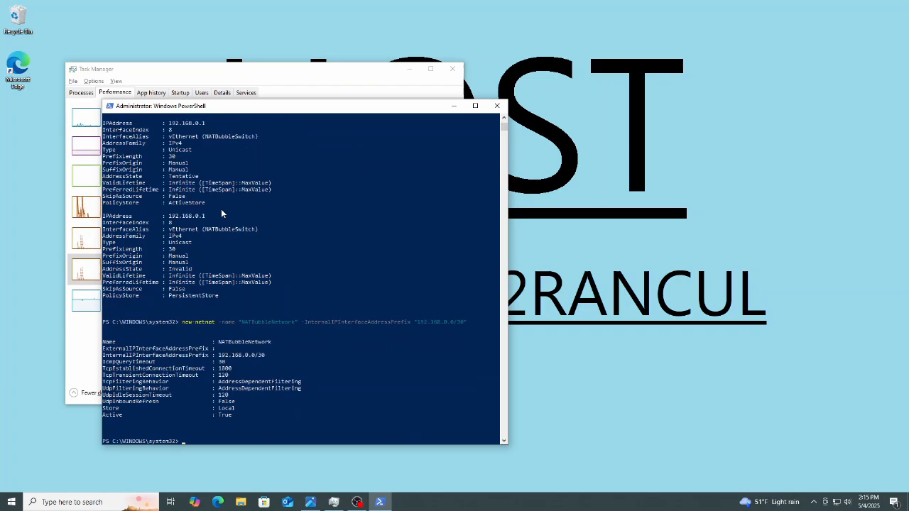
Minimise all windows and open Hyper-V Manager.
{"action": "key", "text": "super+d"}
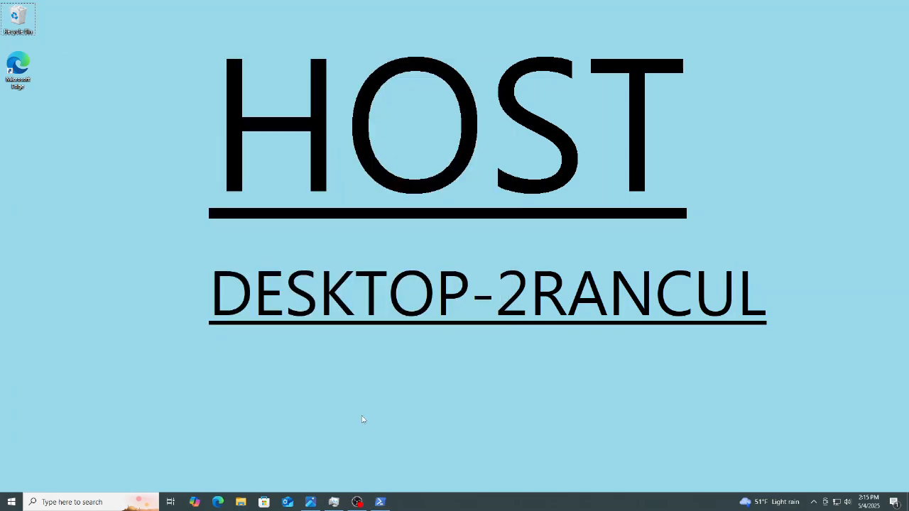
{"action": "key", "text": "super"}
{"action": "type", "text": "Hyper-V Manager"}
{"action": "key", "text": "Return"}
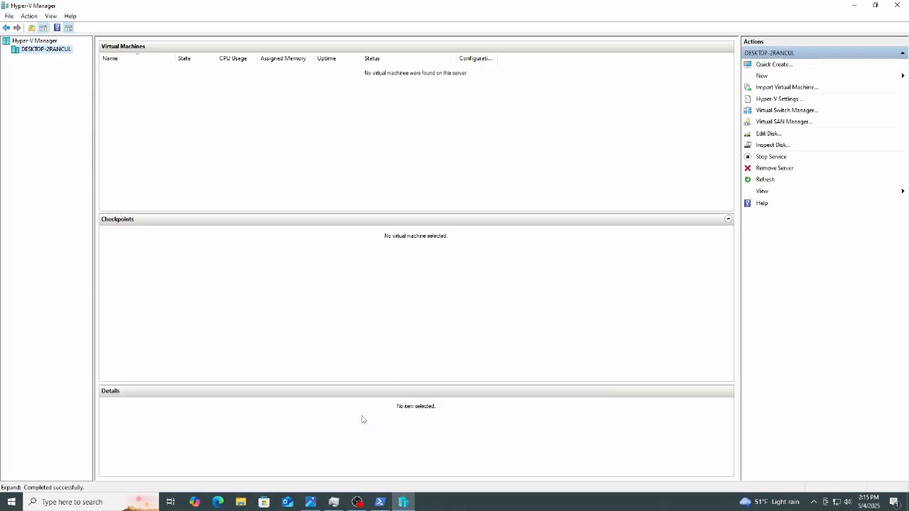
In Virtual Switch Manager, create a private virtual switch named BULLSprivateSWITCH.
{"action": "left_click", "coordinate": [788, 110]}
{"action": "left_click", "coordinate": [351, 147]}
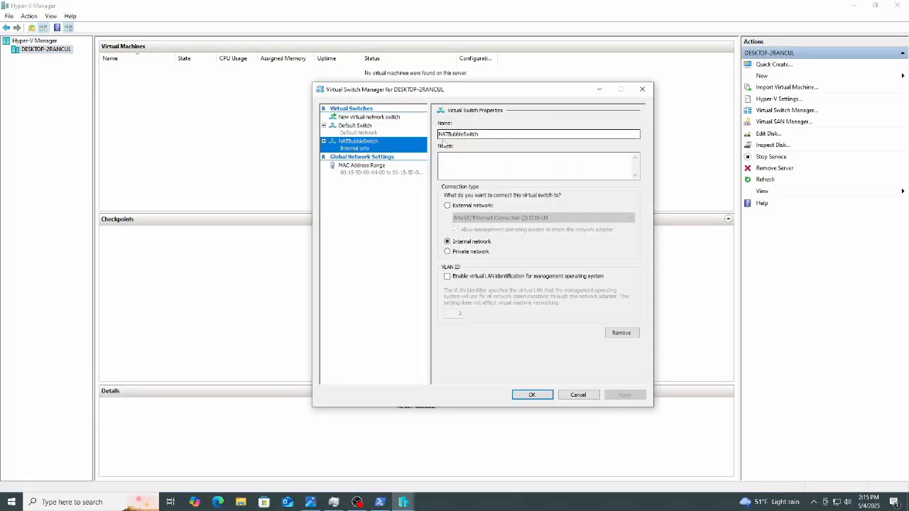
{"action": "left_click", "coordinate": [363, 118]}
{"action": "left_click", "coordinate": [450, 149]}
{"action": "left_click", "coordinate": [611, 178]}
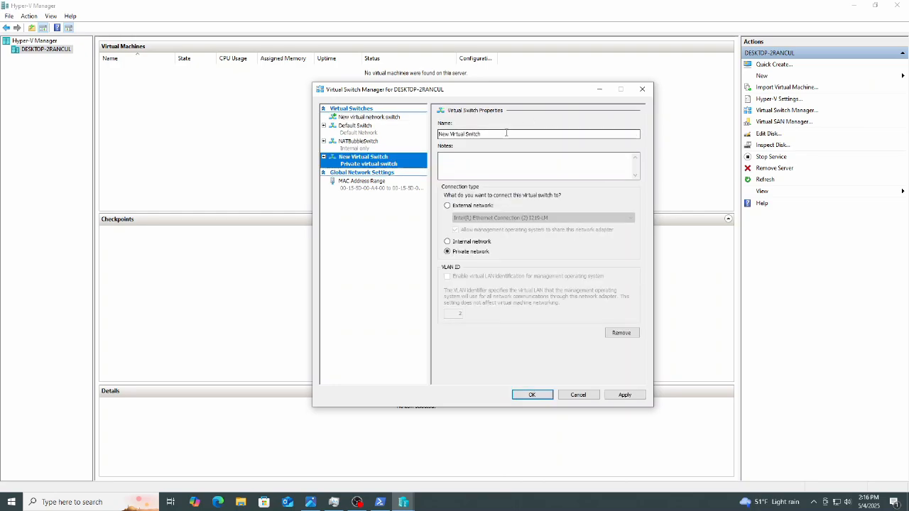
{"action": "left_click_drag", "start_coordinate": [440, 134], "coordinate": [528, 139]}
{"action": "type", "text": "BULLSprivateSWTCH"}
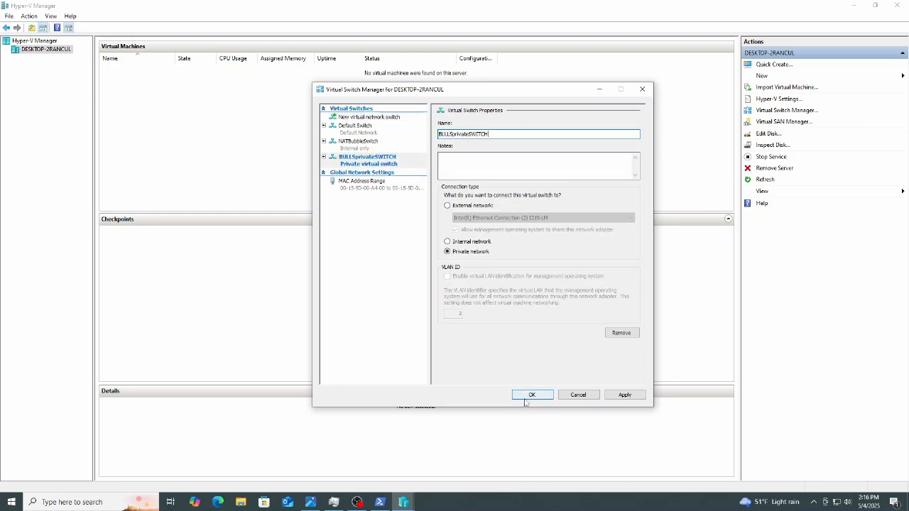
Create a second private virtual switch named JAZZprivateSWITCH and apply and confirm the switch changes.
{"action": "left_click", "coordinate": [370, 118]}
{"action": "left_click", "coordinate": [611, 178]}
{"action": "left_click_drag", "start_coordinate": [438, 134], "coordinate": [490, 135]}
{"action": "type", "text": "JAZZprivateSWITCH"}
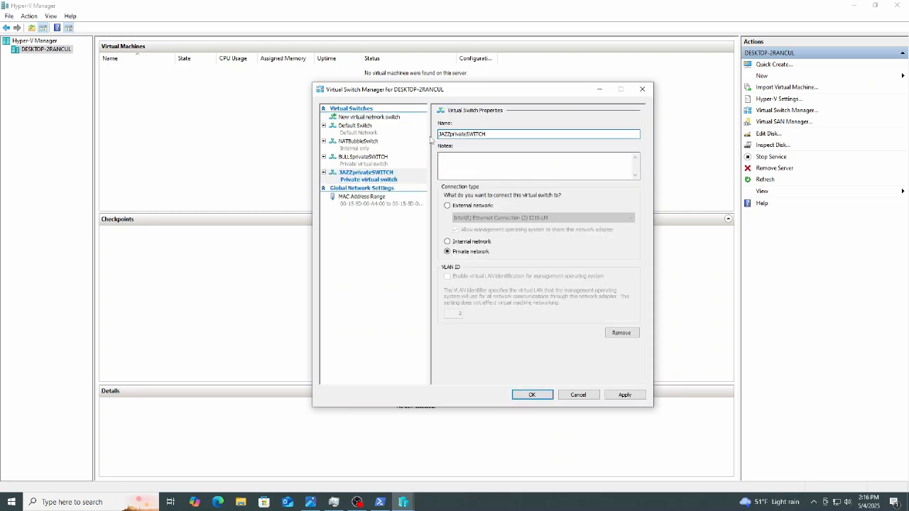
{"action": "left_click", "coordinate": [632, 395]}
{"action": "left_click", "coordinate": [539, 395]}
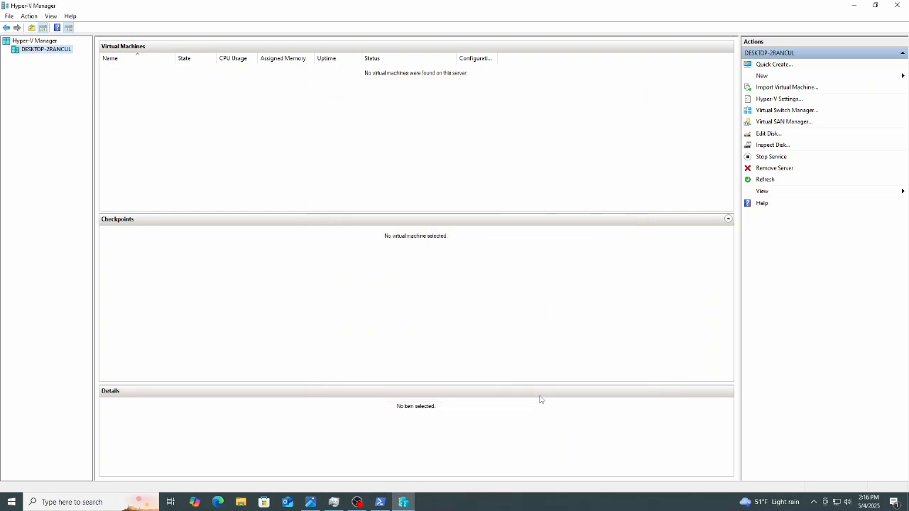
Start the New Virtual Machine wizard and name the virtual machine NBAdc.
{"action": "left_click", "coordinate": [783, 77]}
{"action": "left_click", "coordinate": [859, 77]}
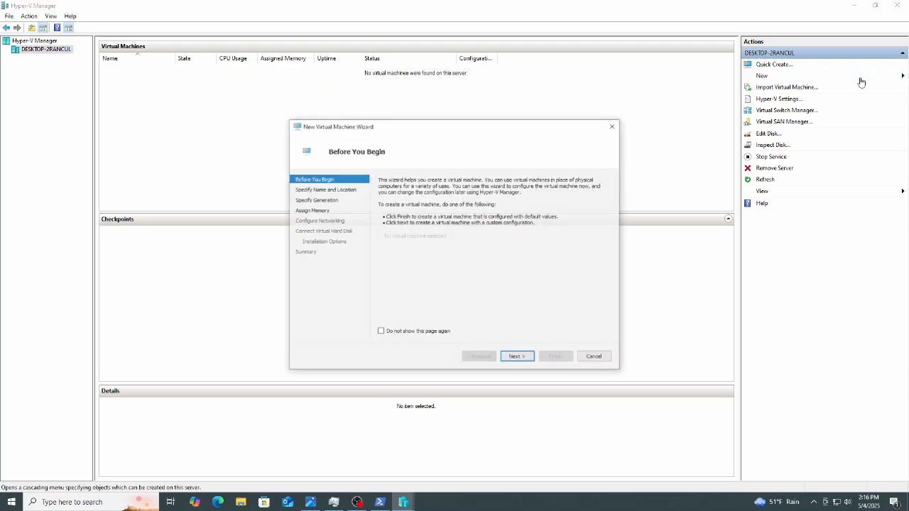
{"action": "left_click", "coordinate": [517, 357]}
{"action": "type", "text": "NBAdc"}
Advance through generation and memory settings and connect the VM's network adapter to NATBubbleSwitch.
{"action": "left_click", "coordinate": [517, 357]}
{"action": "left_click", "coordinate": [517, 357]}
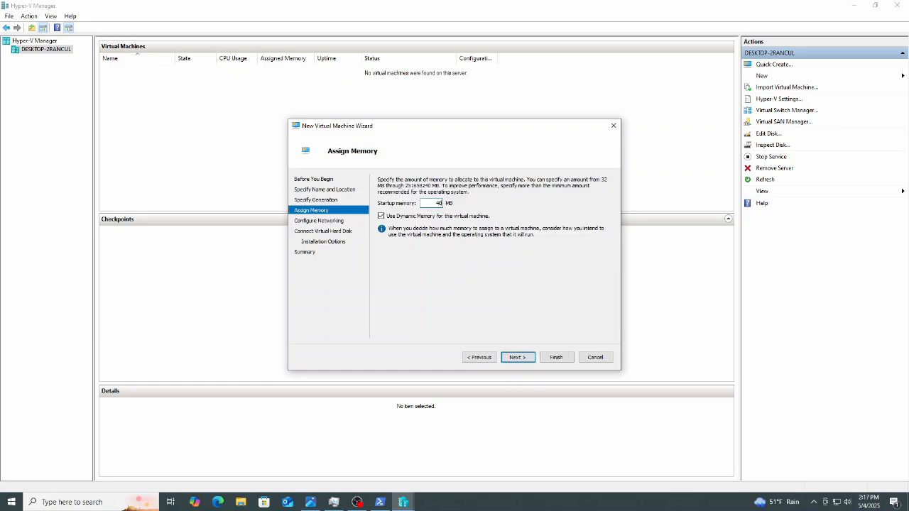
{"action": "left_click", "coordinate": [520, 359]}
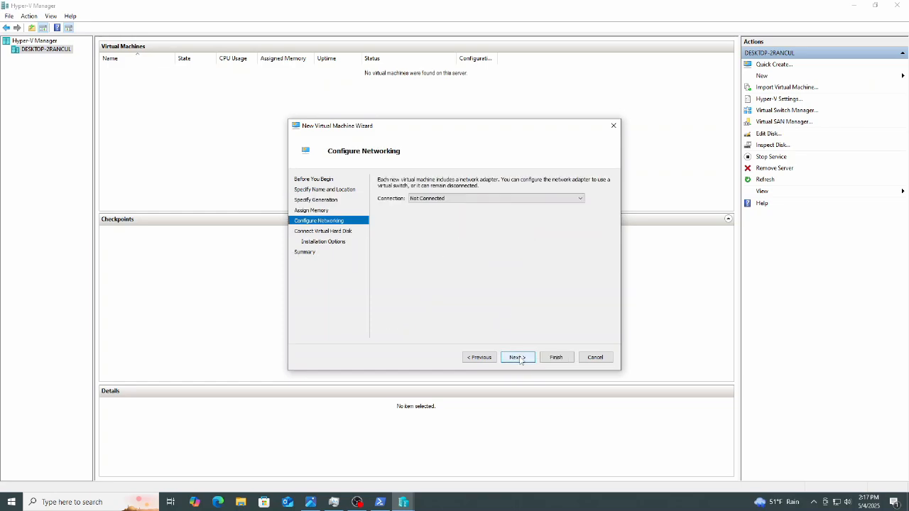
{"action": "left_click", "coordinate": [580, 199]}
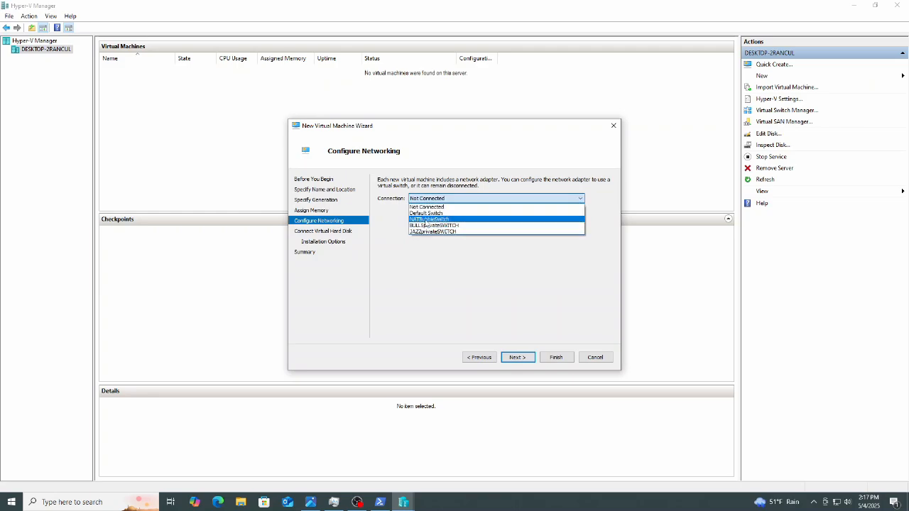
{"action": "left_click", "coordinate": [425, 220]}
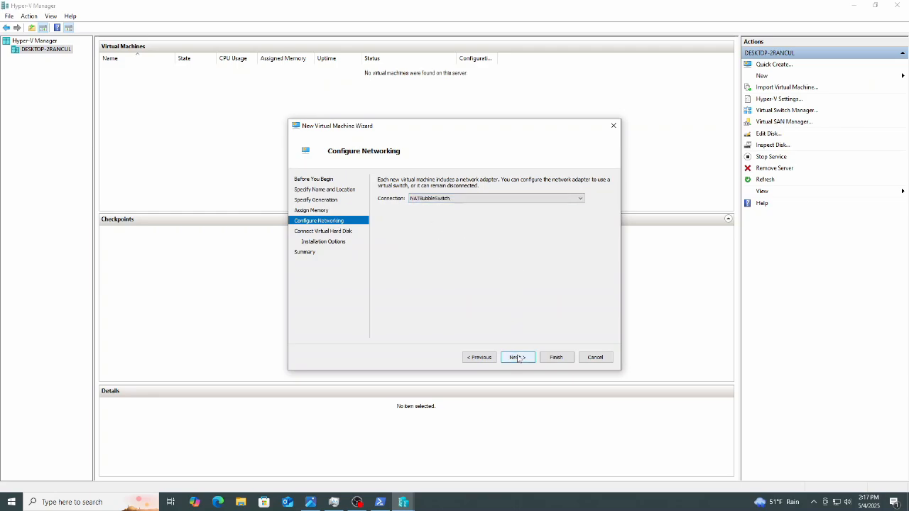
{"action": "left_click", "coordinate": [518, 357]}
Keep the new virtual hard disk, set the installation source to windowsserver22.iso, and finish creating the VM.
{"action": "double_click", "coordinate": [434, 246]}
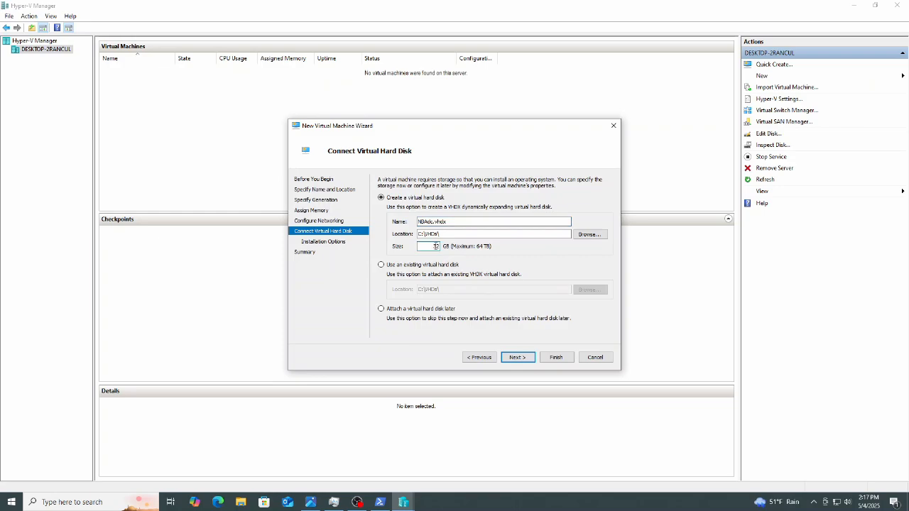
{"action": "left_click", "coordinate": [517, 358]}
{"action": "left_click", "coordinate": [381, 210]}
{"action": "left_click", "coordinate": [568, 230]}
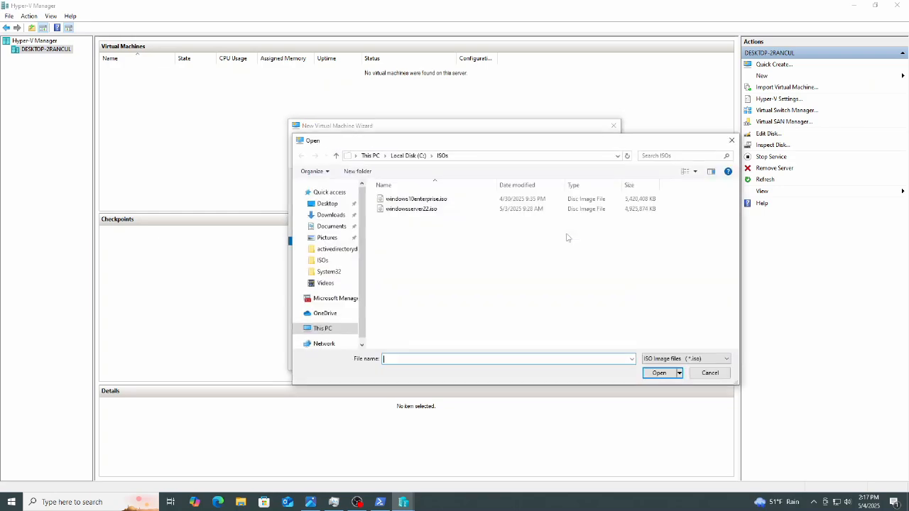
{"action": "left_click", "coordinate": [426, 208]}
{"action": "left_click", "coordinate": [658, 372]}
{"action": "left_click", "coordinate": [517, 357]}
{"action": "left_click", "coordinate": [556, 357]}
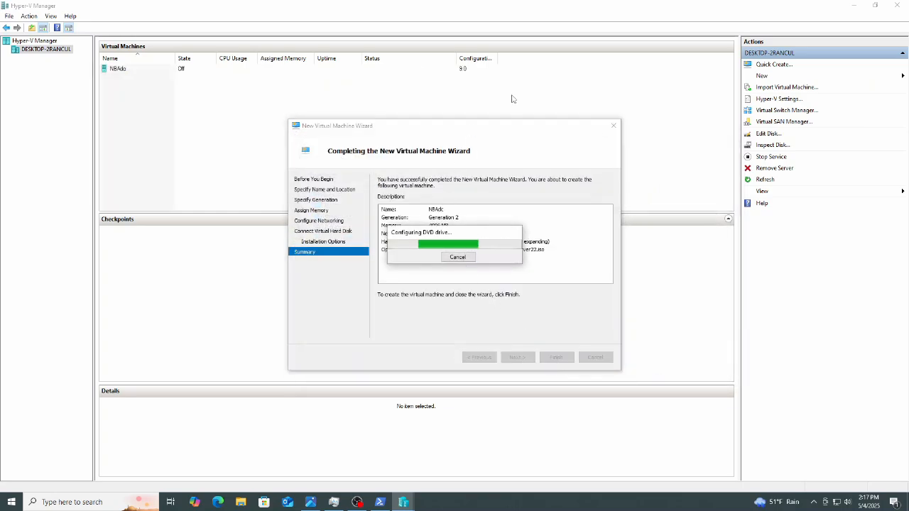
Start another New Virtual Machine wizard and name the virtual machine BULLSpc.
{"action": "left_click", "coordinate": [816, 75]}
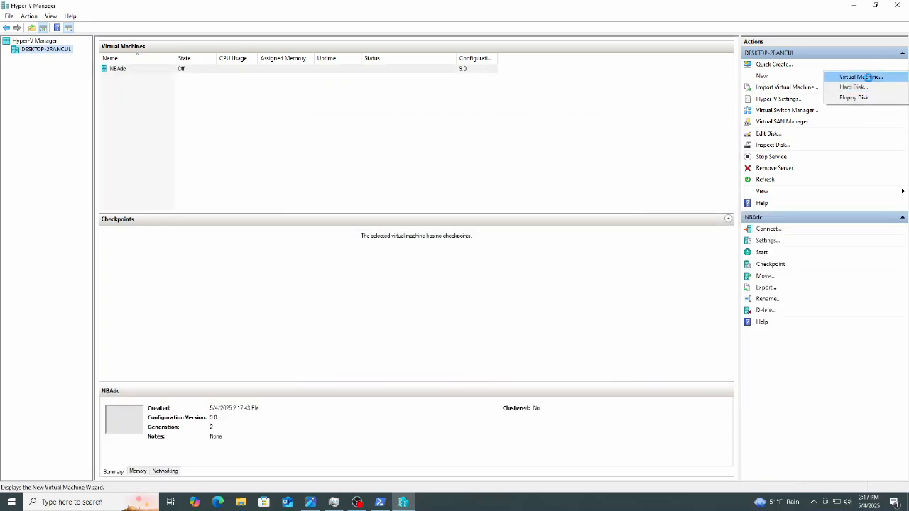
{"action": "left_click", "coordinate": [856, 77]}
{"action": "left_click", "coordinate": [517, 357]}
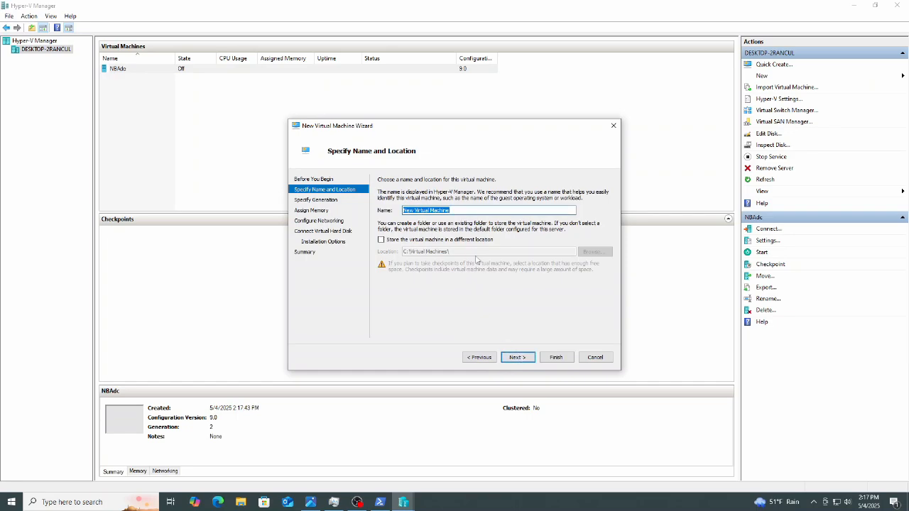
{"action": "type", "text": "BULLSpc1"}
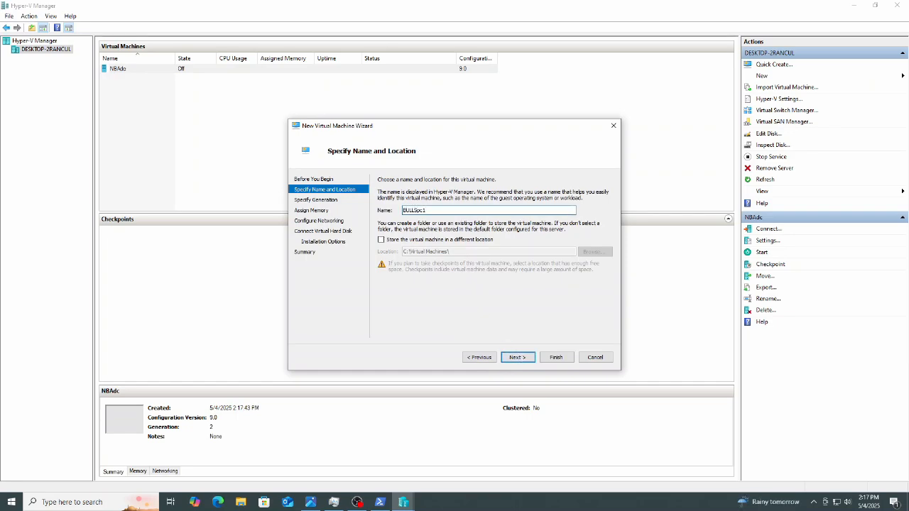
{"action": "left_click", "coordinate": [518, 357]}
Choose the VM generation and set its startup memory to 2048 MB.
{"action": "key", "text": "Down"}
{"action": "left_click", "coordinate": [516, 357]}
{"action": "type", "text": "2048"}
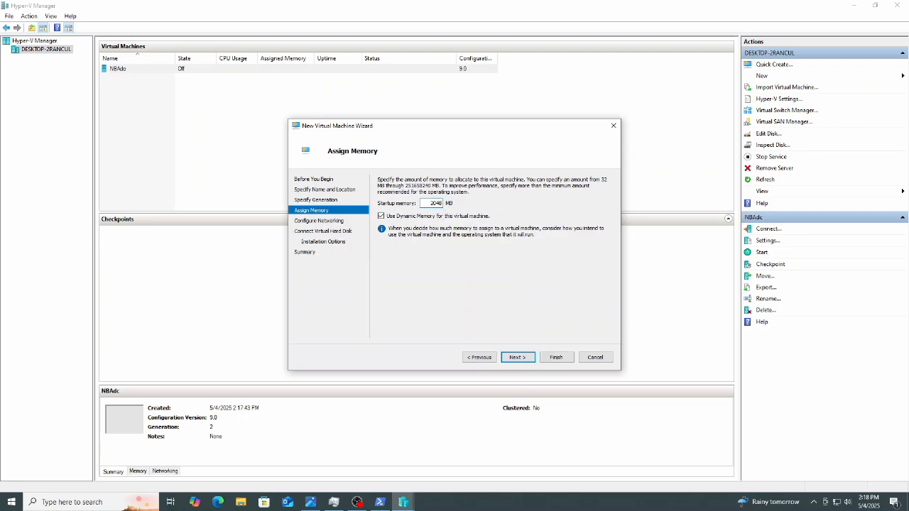
{"action": "left_click", "coordinate": [518, 357]}
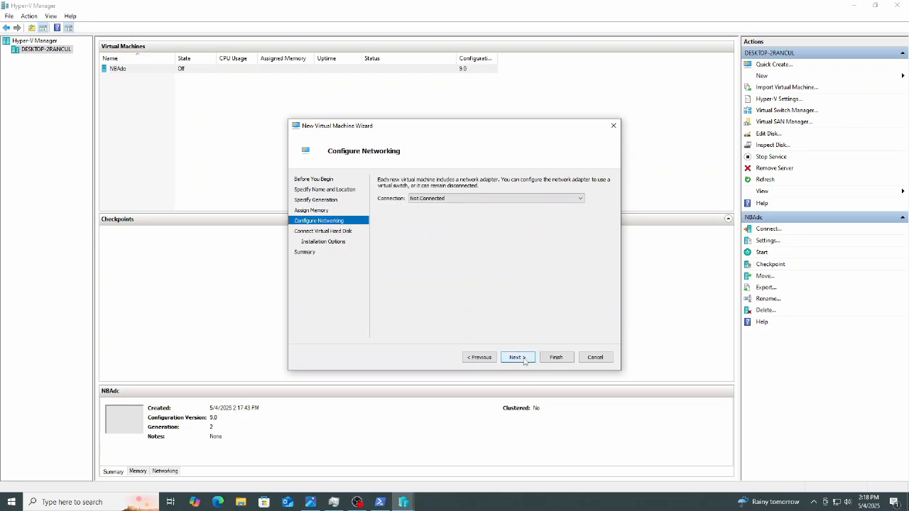
Connect the new VM's network adapter to BULLSprivateSWITCH.
{"action": "left_click", "coordinate": [580, 199]}
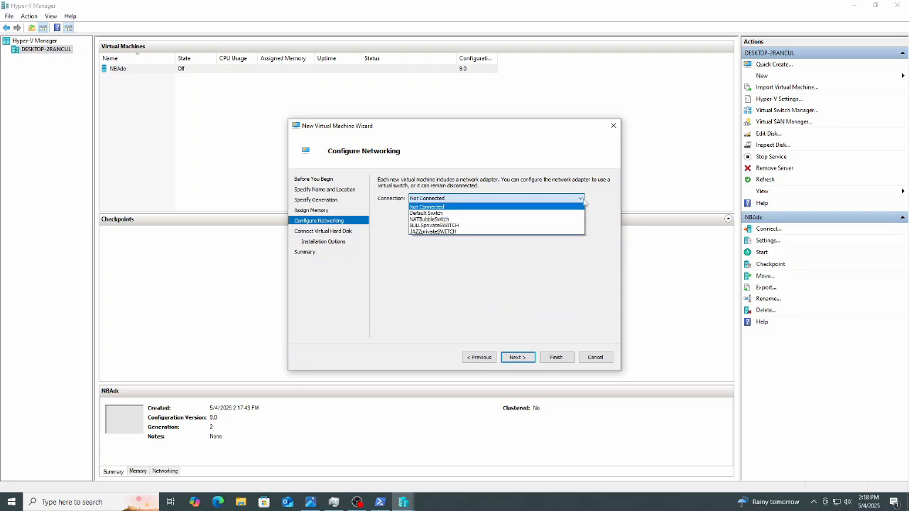
{"action": "left_click", "coordinate": [440, 228]}
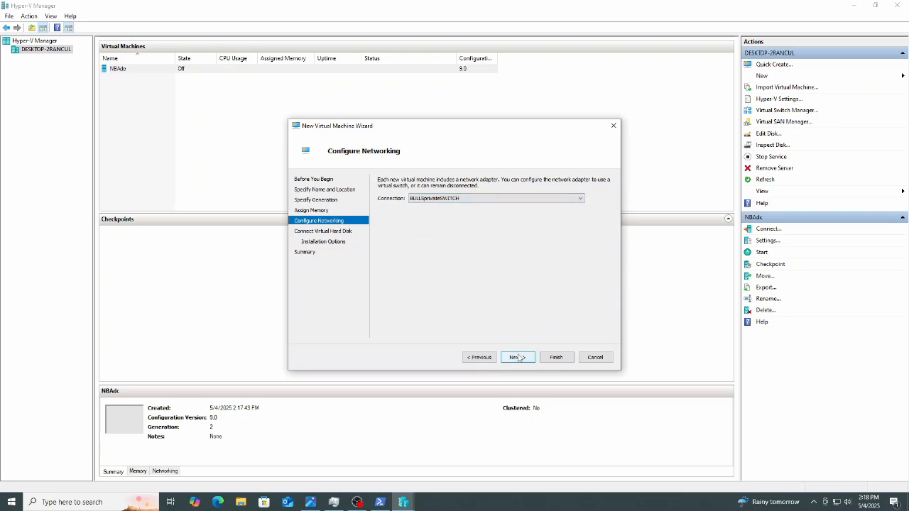
{"action": "left_click", "coordinate": [518, 358]}
Keep the new virtual hard disk, set the installation source to windows10enterprise.iso, and finish creating the VM.
{"action": "double_click", "coordinate": [432, 246]}
{"action": "left_click", "coordinate": [517, 357]}
{"action": "left_click", "coordinate": [381, 210]}
{"action": "left_click", "coordinate": [573, 231]}
{"action": "left_click", "coordinate": [416, 197]}
{"action": "left_click", "coordinate": [655, 317]}
{"action": "left_click", "coordinate": [519, 358]}
{"action": "left_click", "coordinate": [555, 357]}
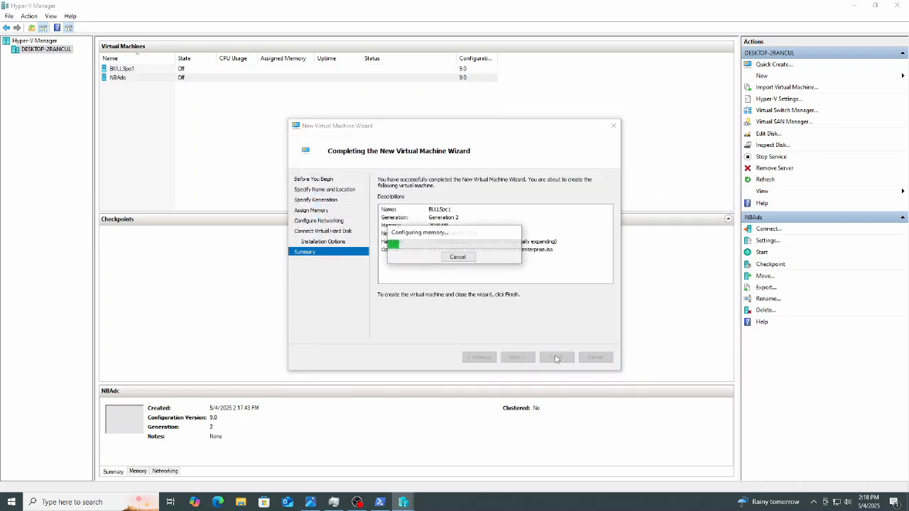
Start another New Virtual Machine wizard and name the virtual machine JAZZpc1.
{"action": "left_click", "coordinate": [761, 76]}
{"action": "left_click", "coordinate": [848, 76]}
{"action": "left_click", "coordinate": [517, 358]}
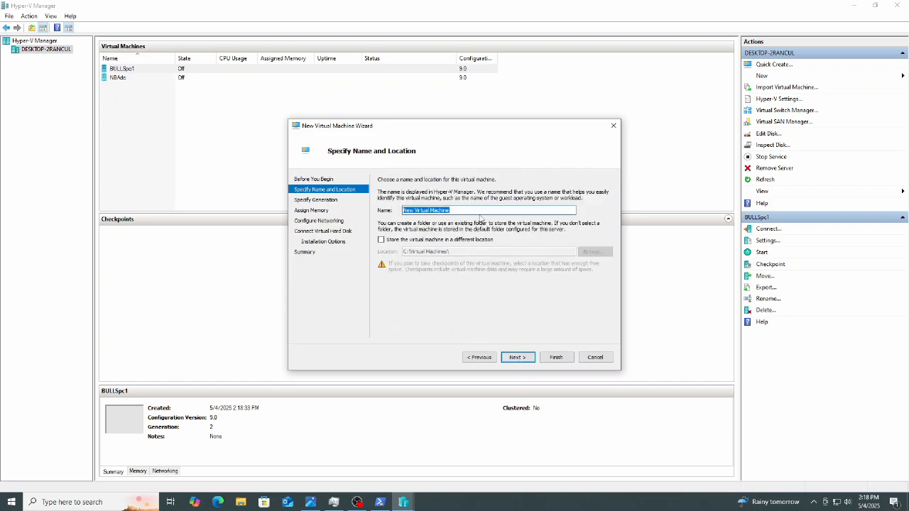
{"action": "type", "text": "J"}
{"action": "key", "text": "Return"}
{"action": "key", "text": "Return"}
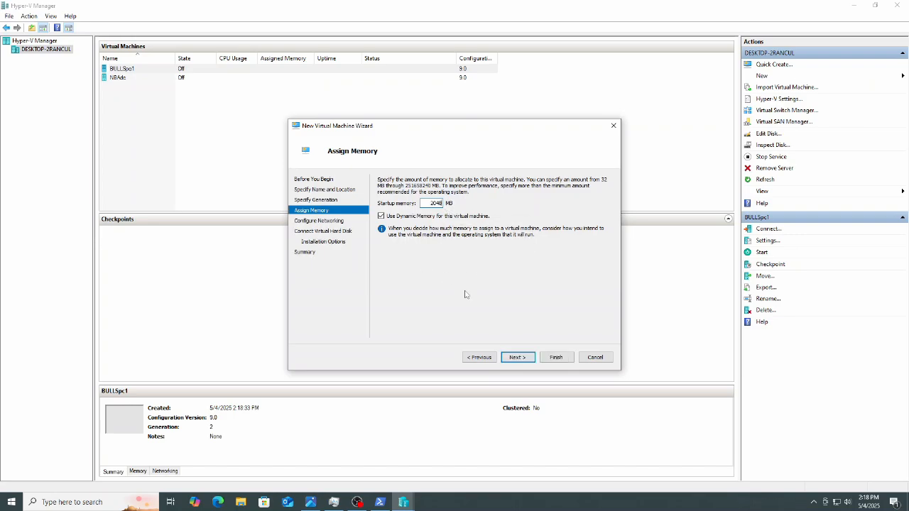
Keep 2048 MB startup memory and connect the VM's network adapter to JAZZprivateSWITCH.
{"action": "left_click", "coordinate": [517, 357]}
{"action": "left_click", "coordinate": [581, 199]}
{"action": "left_click", "coordinate": [515, 230]}
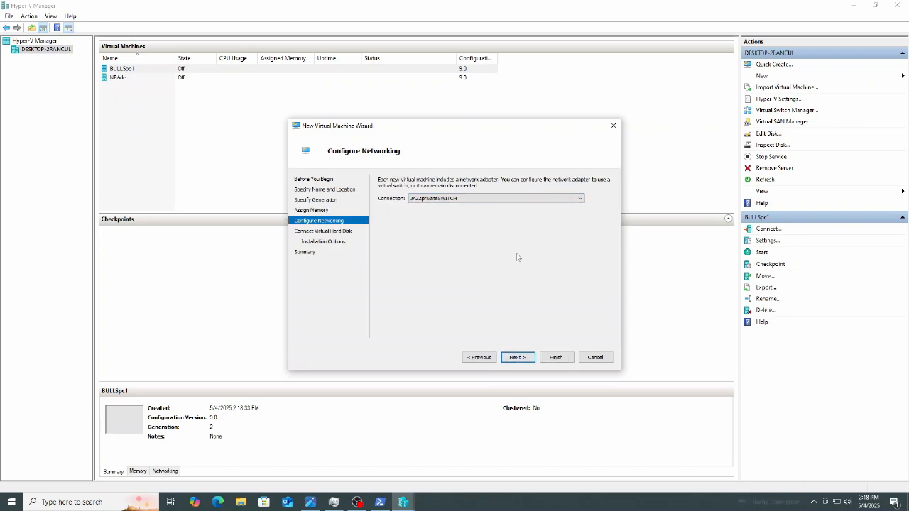
{"action": "left_click", "coordinate": [519, 358]}
Set the new virtual hard disk size to 32 GB.
{"action": "left_click_drag", "start_coordinate": [427, 247], "coordinate": [454, 248]}
{"action": "type", "text": "32"}
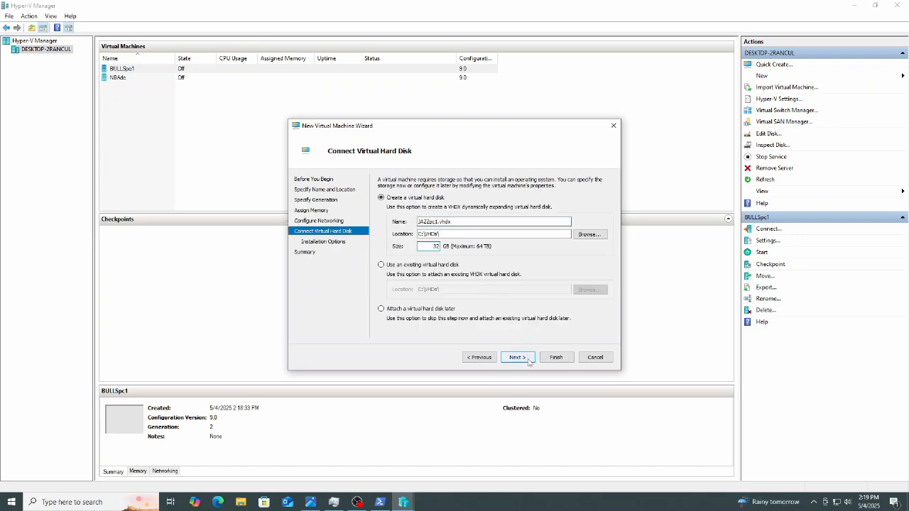
{"action": "left_click", "coordinate": [517, 357]}
Set the installation source to windows10enterprise.iso and finish creating the JAZZpc1 VM.
{"action": "left_click", "coordinate": [389, 212]}
{"action": "left_click", "coordinate": [570, 229]}
{"action": "left_click", "coordinate": [415, 198]}
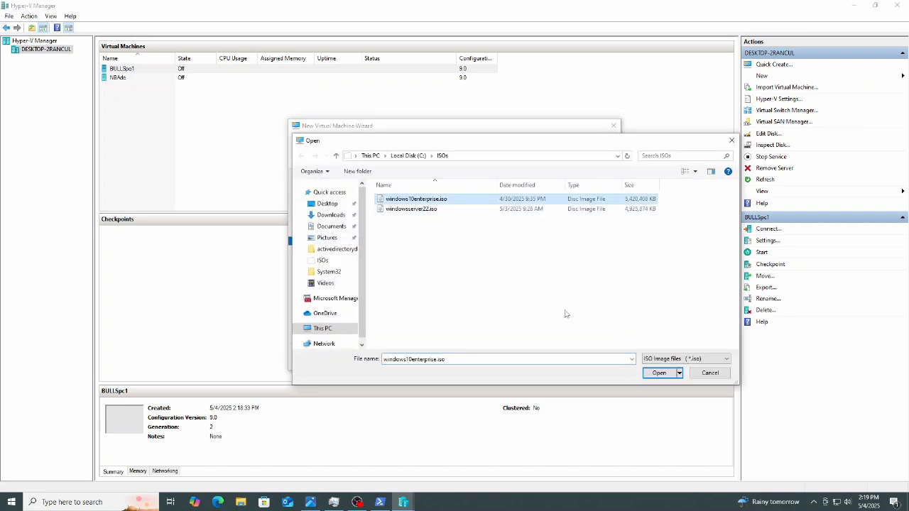
{"action": "left_click", "coordinate": [659, 373]}
{"action": "left_click", "coordinate": [529, 358]}
{"action": "left_click", "coordinate": [548, 361]}
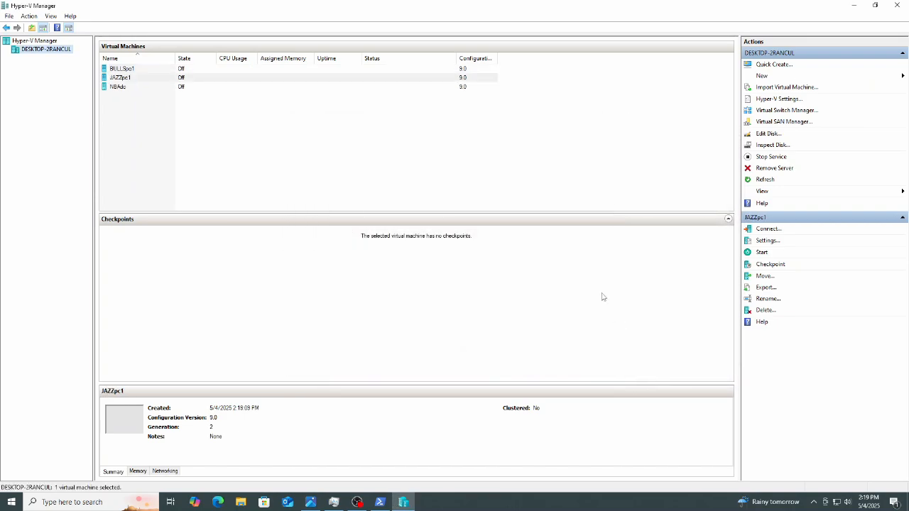
Open NBAdc's settings and turn off automatic checkpoints.
{"action": "left_click", "coordinate": [122, 88]}
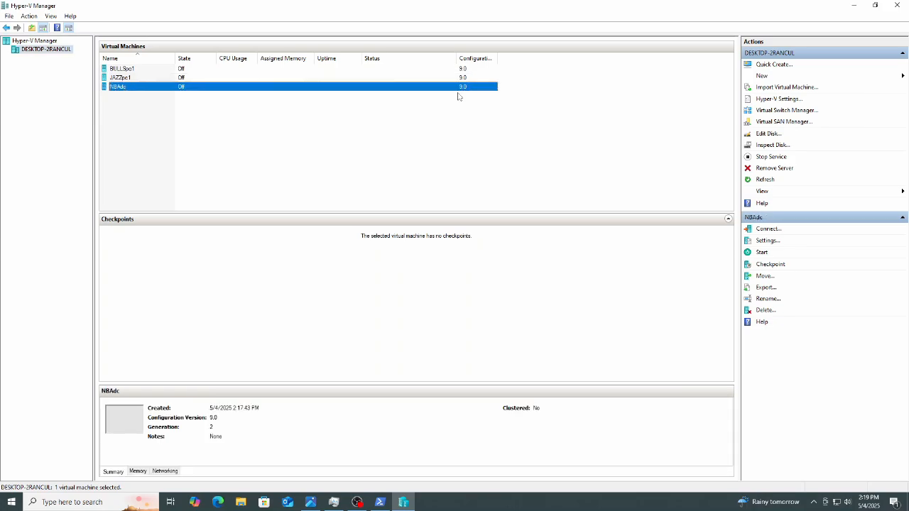
{"action": "left_click", "coordinate": [778, 243]}
{"action": "left_click", "coordinate": [395, 298]}
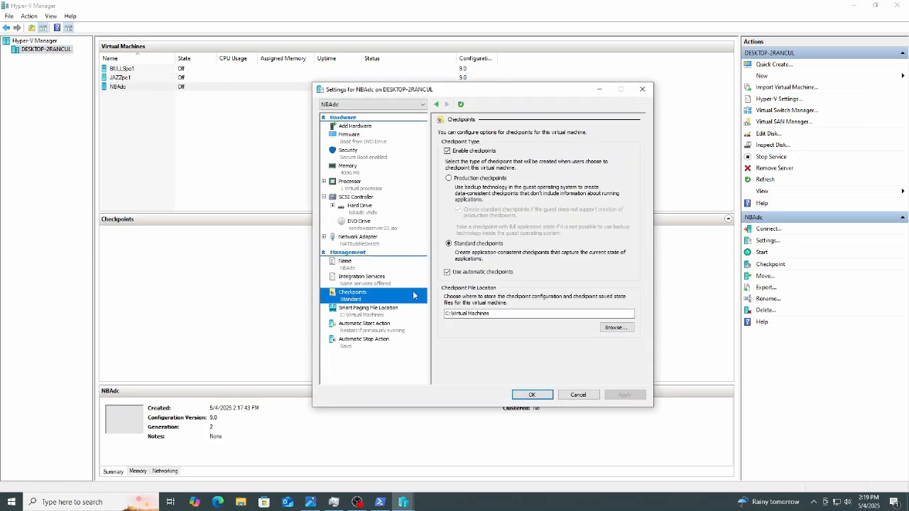
{"action": "left_click", "coordinate": [448, 273]}
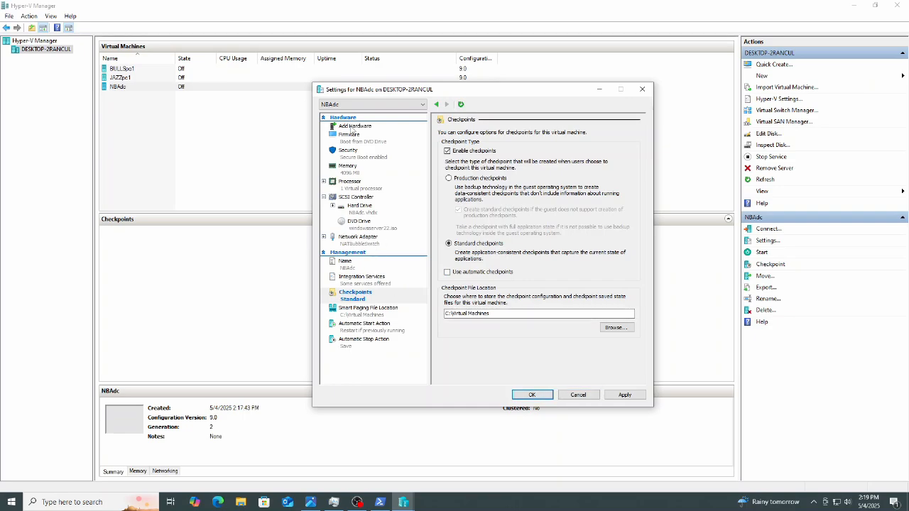
Add a network adapter to NBAdc connected to BULLSprivateSWITCH.
{"action": "left_click", "coordinate": [352, 127]}
{"action": "left_click", "coordinate": [478, 162]}
{"action": "left_click", "coordinate": [621, 197]}
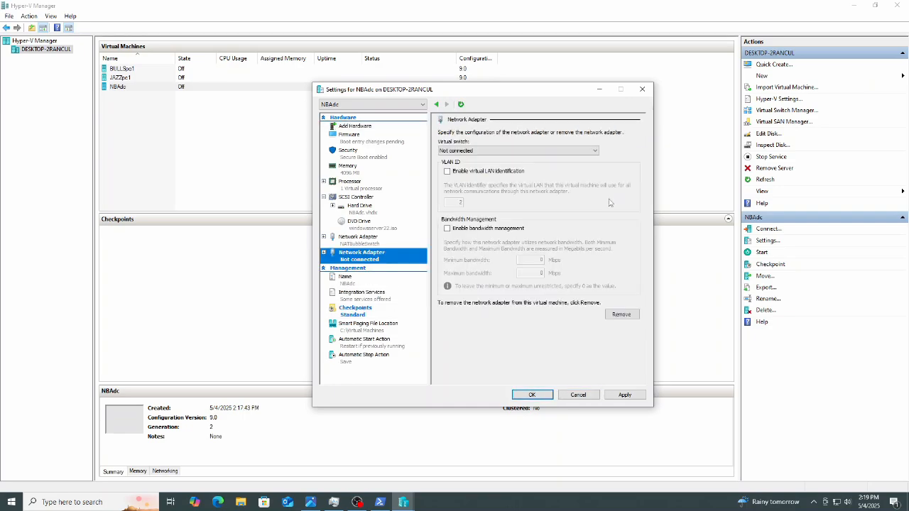
{"action": "left_click", "coordinate": [594, 150]}
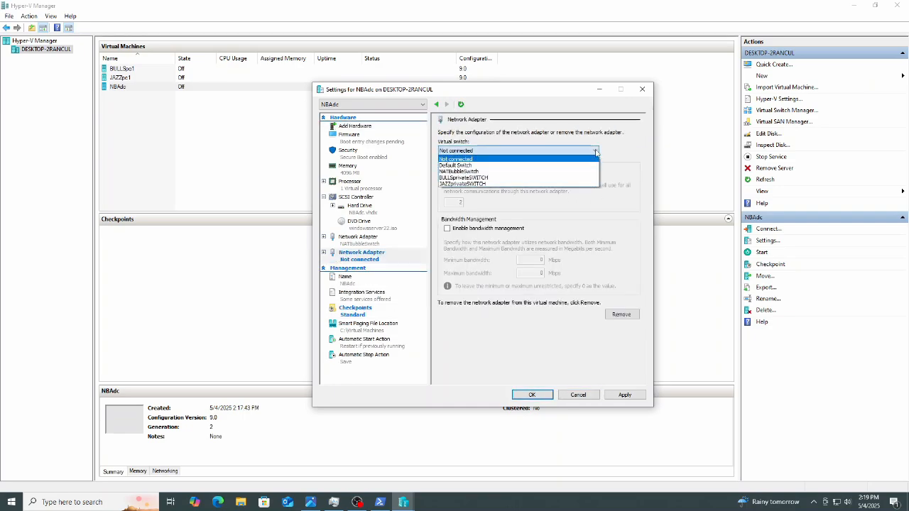
{"action": "left_click", "coordinate": [534, 177]}
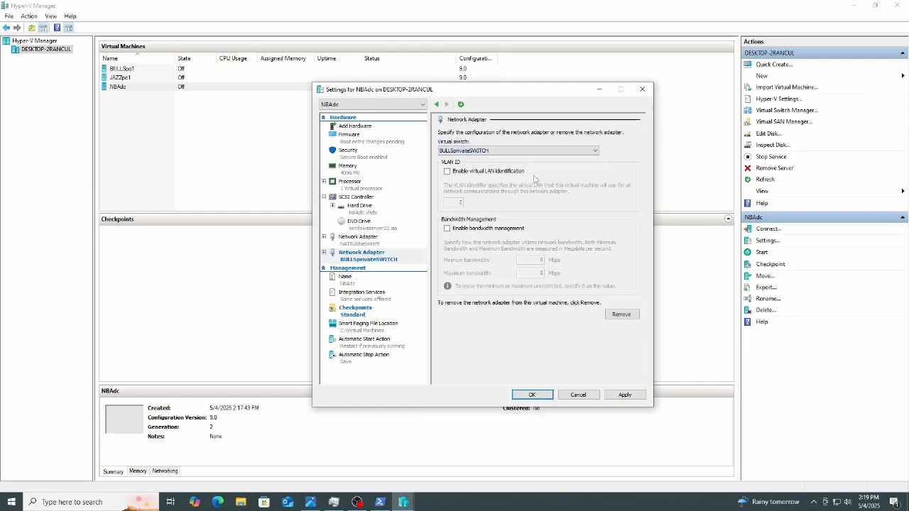
Add another network adapter to NBAdc connected to JAZZprivateSWITCH, then apply and save the settings.
{"action": "left_click", "coordinate": [354, 127]}
{"action": "left_click", "coordinate": [482, 163]}
{"action": "left_click", "coordinate": [622, 197]}
{"action": "left_click", "coordinate": [595, 150]}
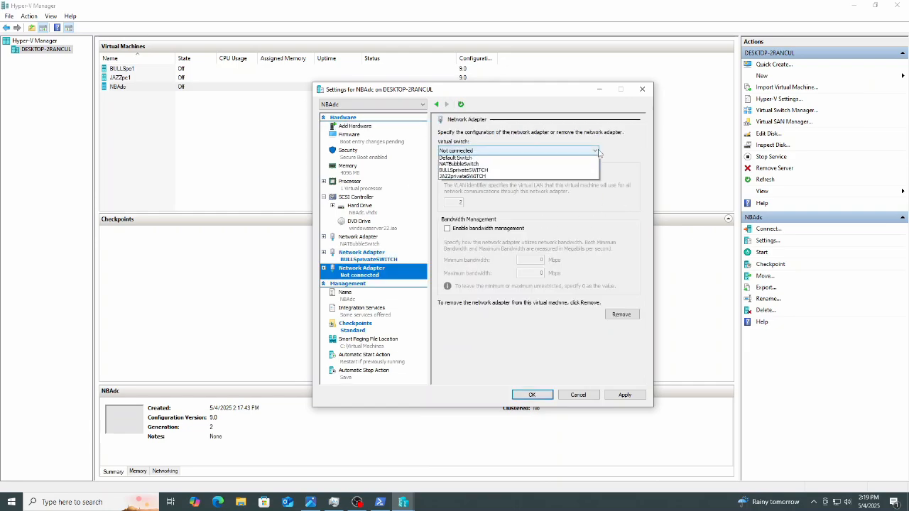
{"action": "left_click", "coordinate": [529, 184]}
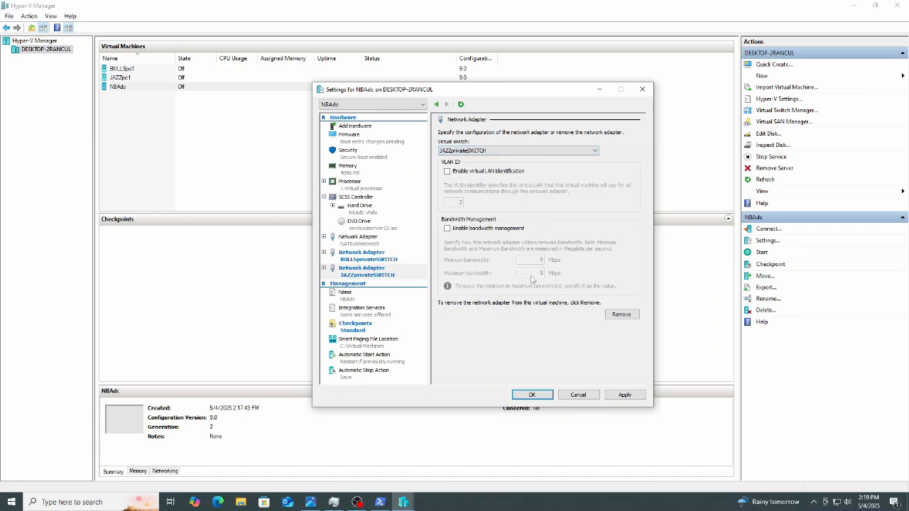
{"action": "left_click", "coordinate": [622, 394]}
{"action": "left_click", "coordinate": [532, 395]}
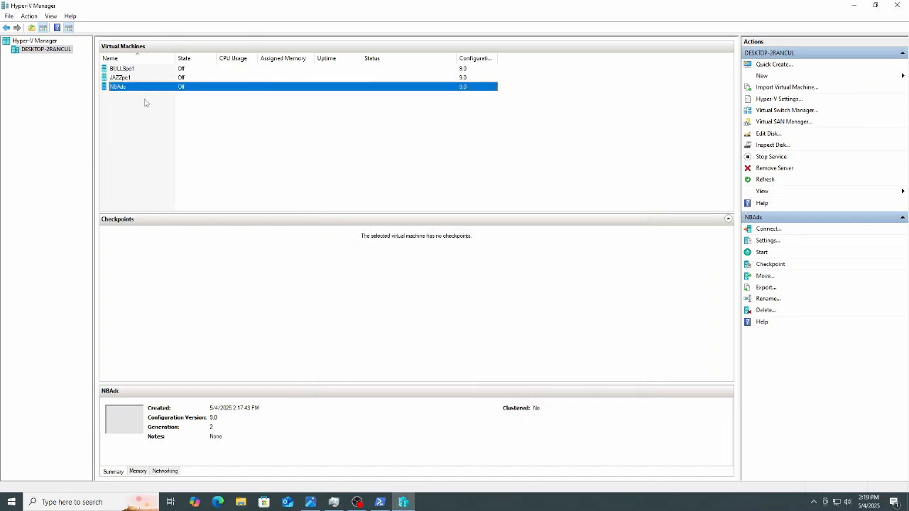
Open BULLSpc1's settings and turn off automatic checkpoints.
{"action": "double_click", "coordinate": [128, 69]}
{"action": "left_click", "coordinate": [332, 43]}
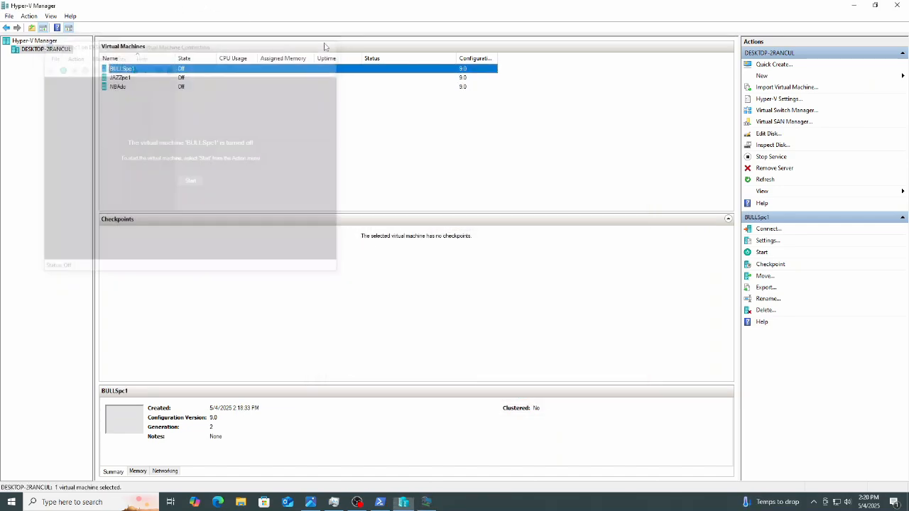
{"action": "left_click", "coordinate": [768, 240]}
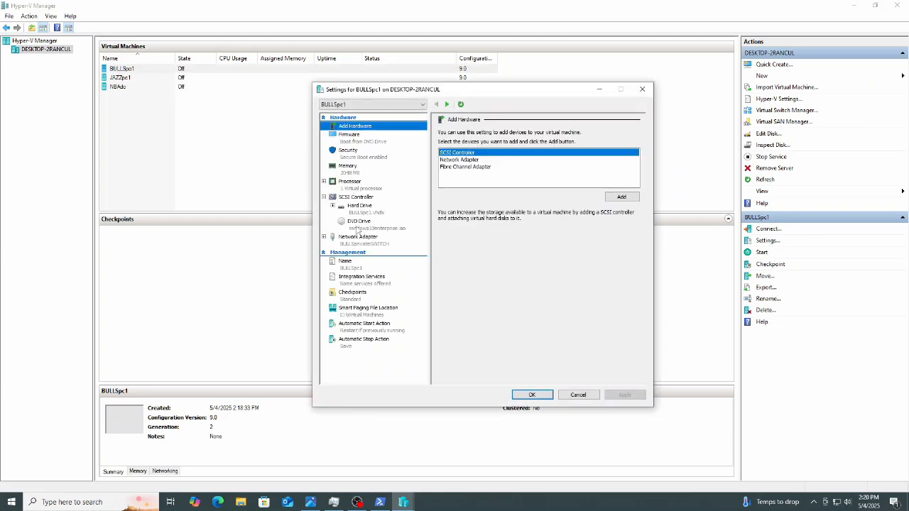
{"action": "left_click", "coordinate": [378, 294]}
{"action": "left_click", "coordinate": [447, 272]}
{"action": "left_click", "coordinate": [532, 395]}
Enter and confirm the built-in Administrator password in NBAdc's Windows Server setup.
{"action": "left_click", "coordinate": [143, 78]}
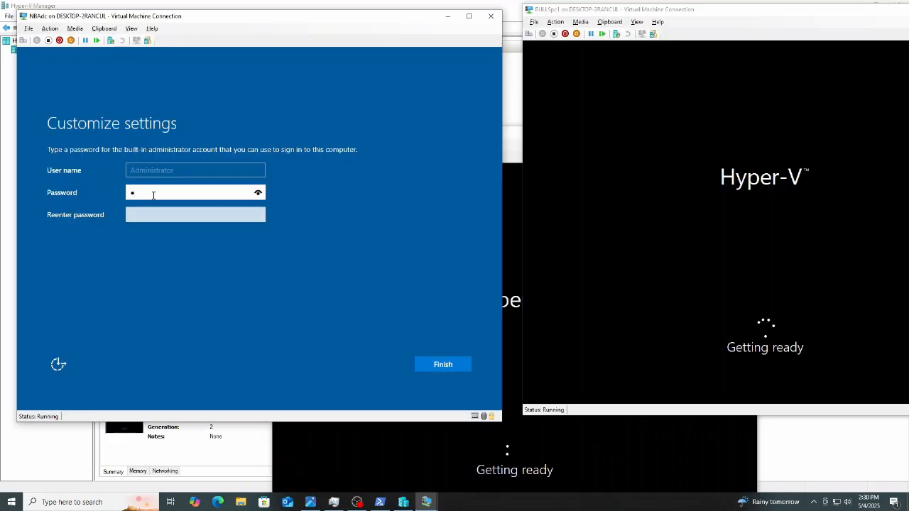
{"action": "type", "text": "ss"}
{"action": "key", "text": "Tab"}
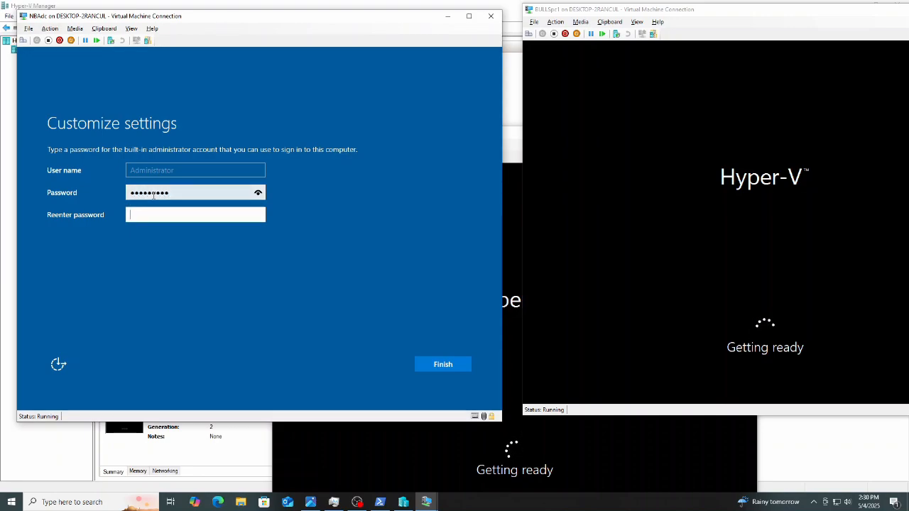
{"action": "type", "text": "p••••••••"}
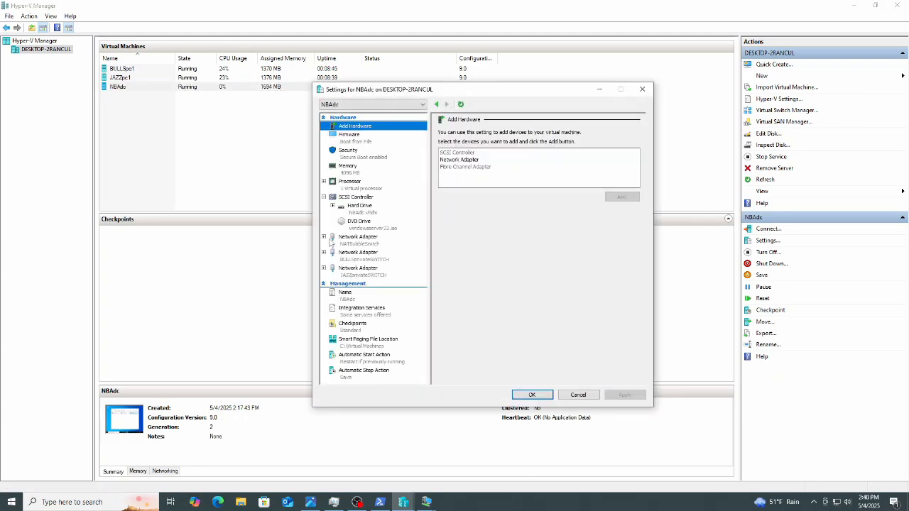
Review NBAdc's three network adapters and their advanced features in its settings.
{"action": "left_click", "coordinate": [344, 241]}
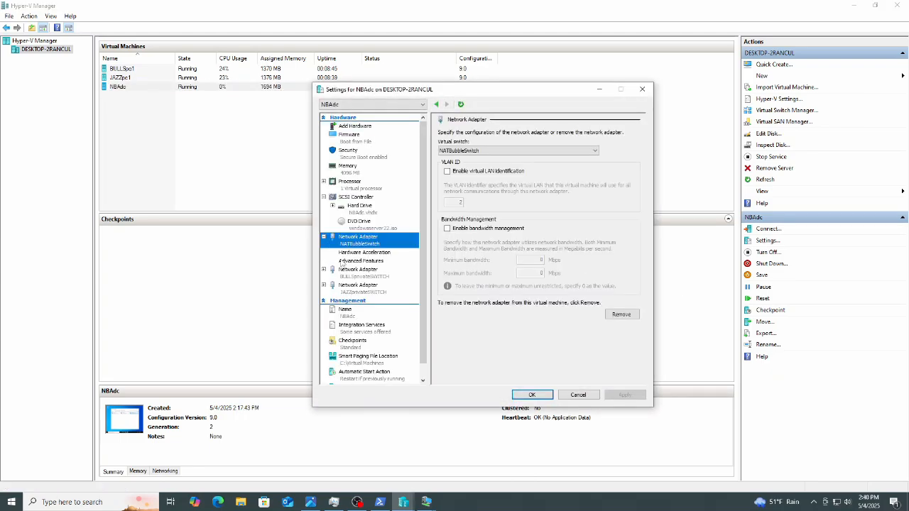
{"action": "left_click", "coordinate": [343, 261]}
{"action": "left_click", "coordinate": [324, 273]}
{"action": "left_click", "coordinate": [354, 293]}
{"action": "left_click", "coordinate": [340, 313]}
{"action": "left_click", "coordinate": [340, 326]}
{"action": "left_click", "coordinate": [532, 394]}
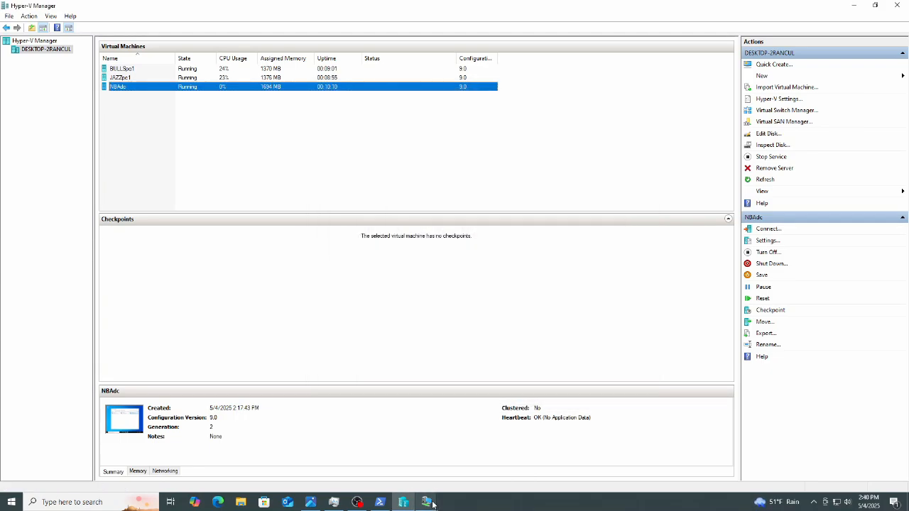
Check the Ethernet 3 connection's status details inside NBAdc and rename it NATBubbleNIC.
{"action": "mouse_move", "coordinate": [426, 502]}
{"action": "left_click", "coordinate": [348, 466]}
{"action": "right_click", "coordinate": [559, 174]}
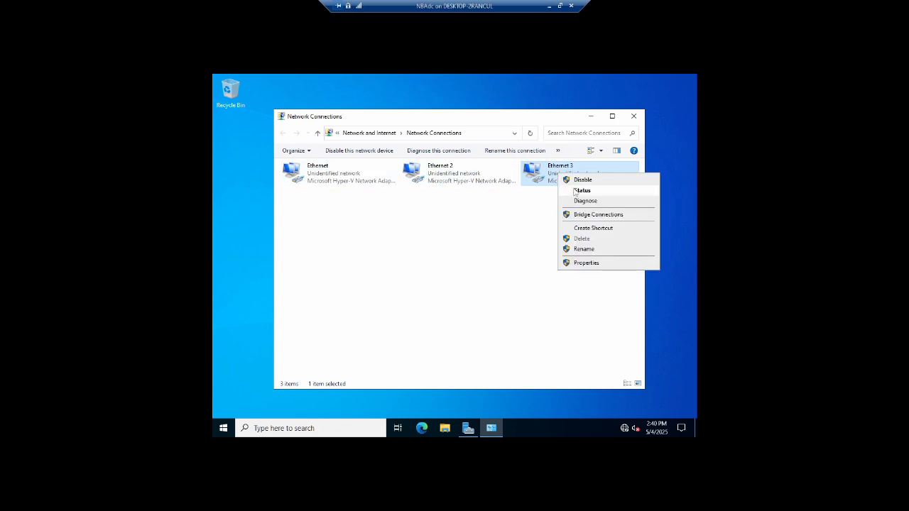
{"action": "left_click", "coordinate": [575, 188]}
{"action": "left_click", "coordinate": [408, 247]}
{"action": "left_click", "coordinate": [520, 356]}
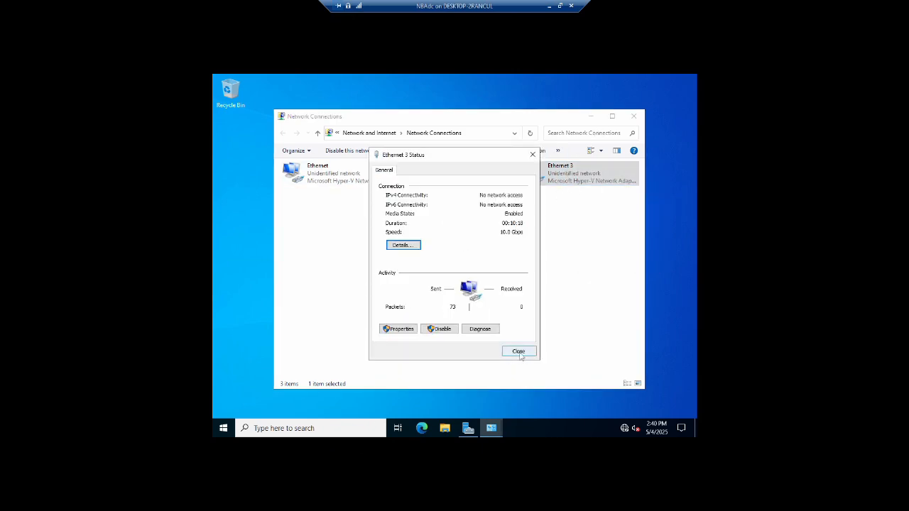
{"action": "left_click", "coordinate": [517, 353]}
{"action": "key", "text": "F2"}
{"action": "type", "text": "NATBubbleNIC"}
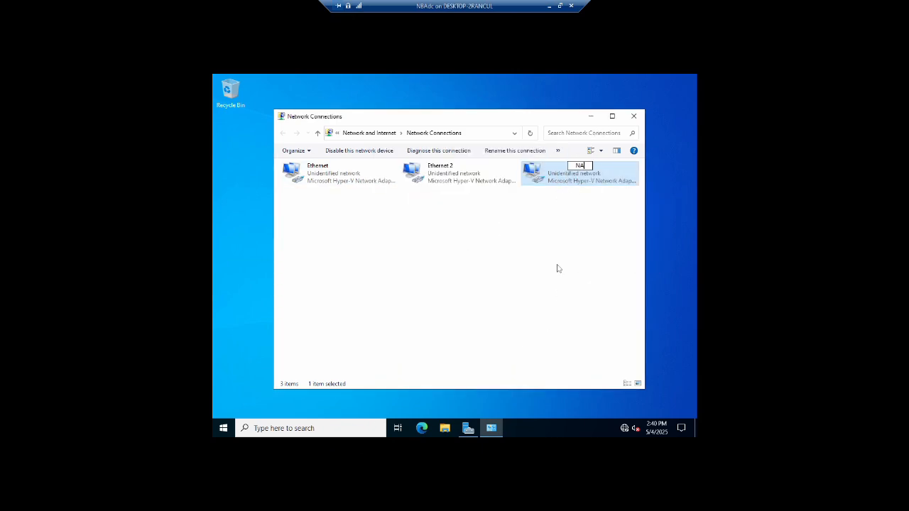
{"action": "key", "text": "Return"}
Check the Ethernet 2 connection's status details and rename it JAZZprivateNIC.
{"action": "right_click", "coordinate": [444, 173]}
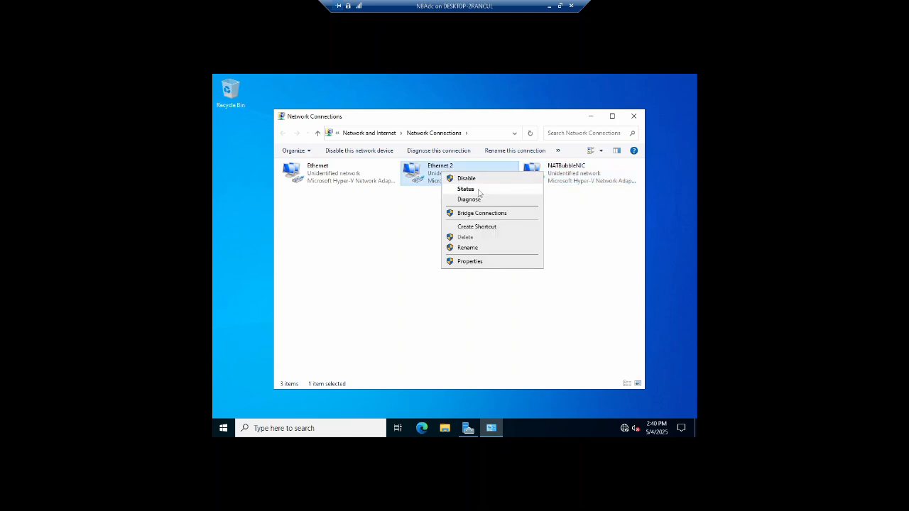
{"action": "left_click", "coordinate": [460, 189]}
{"action": "left_click", "coordinate": [408, 247]}
{"action": "left_click", "coordinate": [520, 356]}
{"action": "left_click", "coordinate": [517, 352]}
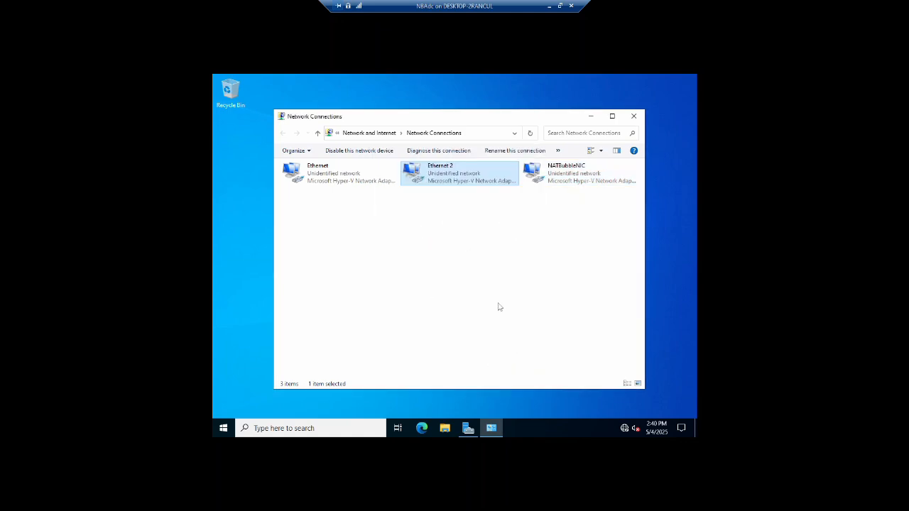
{"action": "key", "text": "F2"}
{"action": "type", "text": "JAZZprivateNIC"}
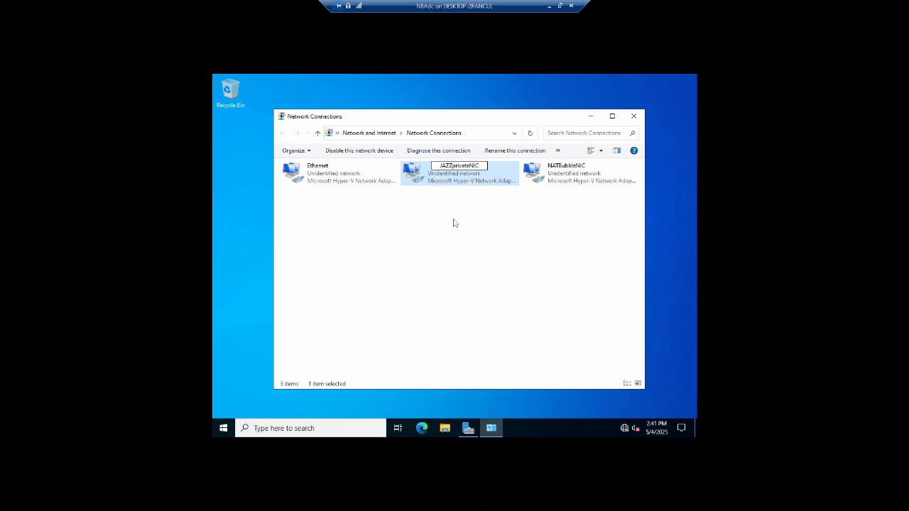
Rename the remaining Ethernet connection to BULLSprivateNIC.
{"action": "left_click", "coordinate": [328, 181]}
{"action": "key", "text": "F2"}
{"action": "type", "text": "BUL"}
{"action": "type", "text": "eNIC"}
{"action": "key", "text": "Return"}
Configure a static IPv4 address for NATBubbleNIC and close its properties.
{"action": "right_click", "coordinate": [555, 172]}
{"action": "left_click", "coordinate": [586, 269]}
{"action": "double_click", "coordinate": [336, 259]}
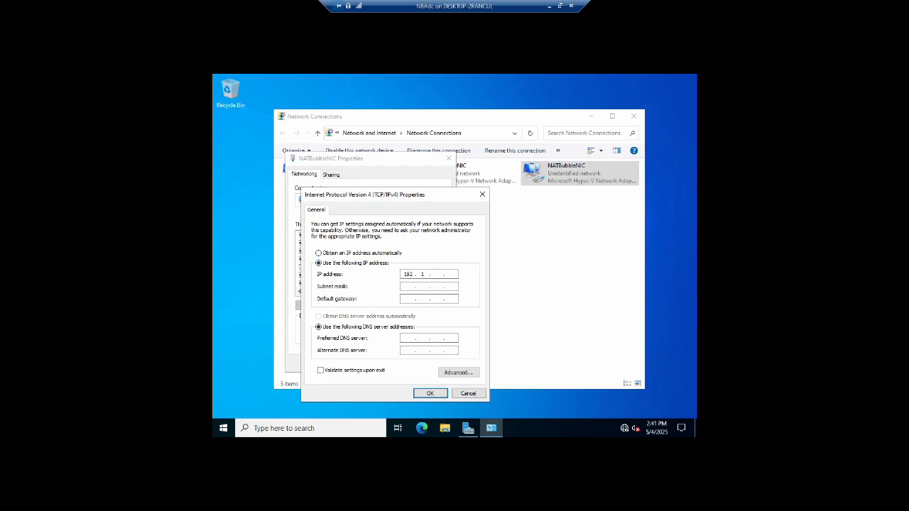
{"action": "key", "text": "Tab"}
{"action": "key", "text": "Tab"}
{"action": "key", "text": "Tab"}
{"action": "type", "text": "1"}
{"action": "left_click", "coordinate": [429, 393]}
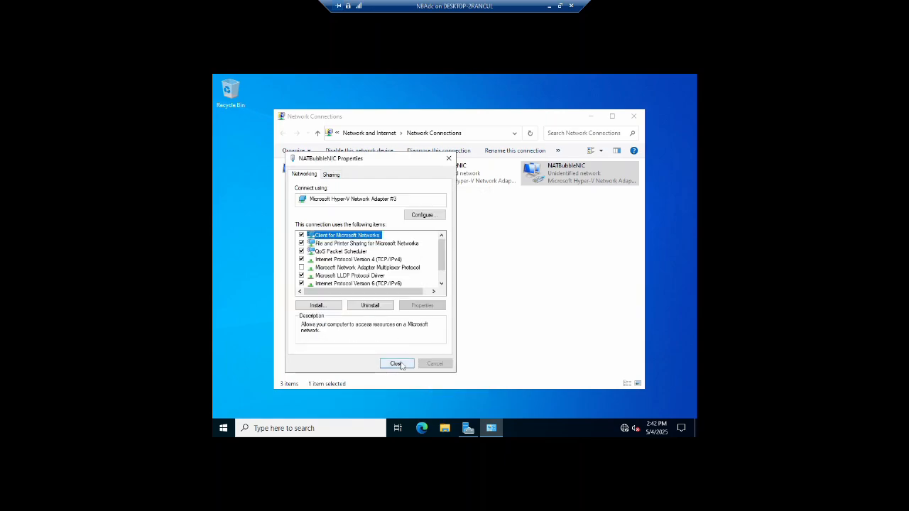
{"action": "left_click", "coordinate": [397, 362]}
Give BULLSprivateNIC a static IPv4 address of 172.16.0.1 with subnet mask 255.255.255.0 and close its properties.
{"action": "right_click", "coordinate": [289, 171]}
{"action": "left_click", "coordinate": [356, 259]}
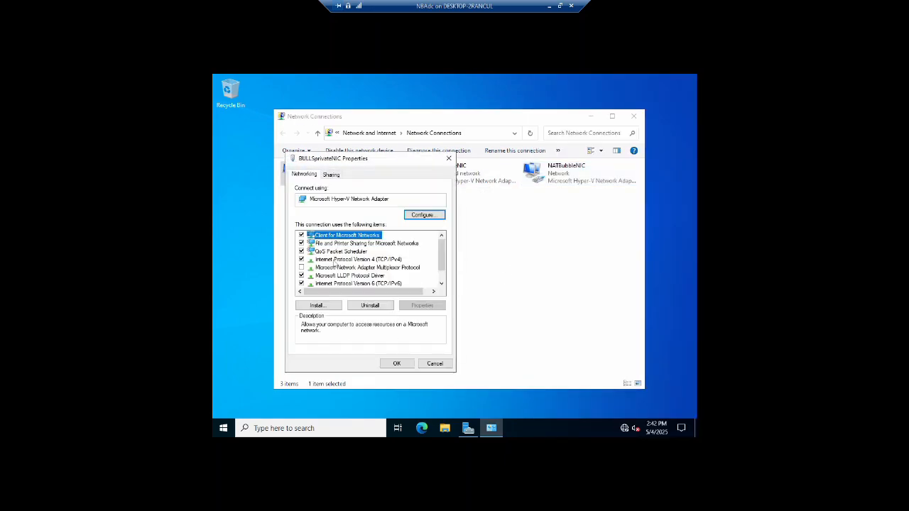
{"action": "double_click", "coordinate": [334, 262]}
{"action": "left_click", "coordinate": [318, 263]}
{"action": "type", "text": "172 . 16 . 0 . 1"}
{"action": "key", "text": "Tab"}
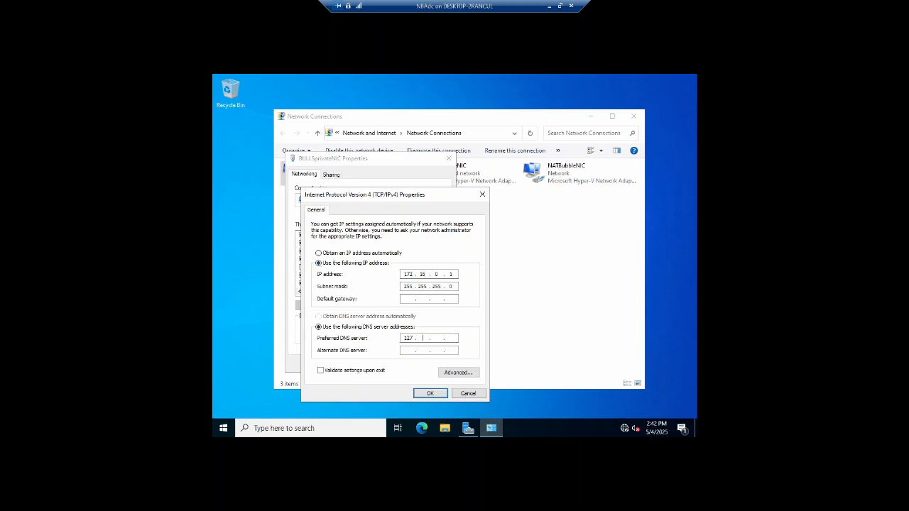
{"action": "left_click", "coordinate": [430, 394]}
{"action": "left_click", "coordinate": [397, 363]}
Set JAZZprivateNIC's static IPv4 address to 172.16.1.1 with preferred DNS 127, then close its properties and Network Connections.
{"action": "right_click", "coordinate": [445, 178]}
{"action": "left_click", "coordinate": [471, 267]}
{"action": "double_click", "coordinate": [400, 291]}
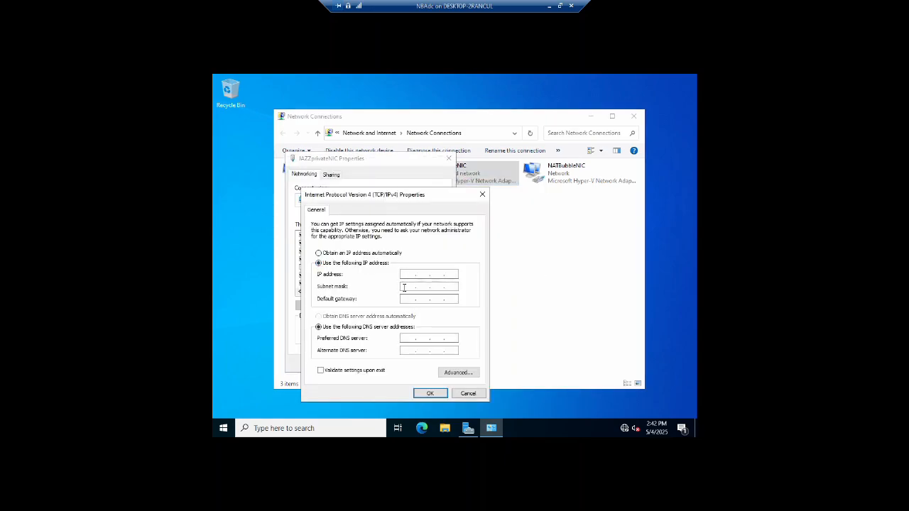
{"action": "type", "text": "172.16.1.1"}
{"action": "key", "text": "Tab"}
{"action": "key", "text": "Tab"}
{"action": "key", "text": "Tab"}
{"action": "key", "text": "Tab"}
{"action": "type", "text": "127"}
{"action": "key", "text": "Return"}
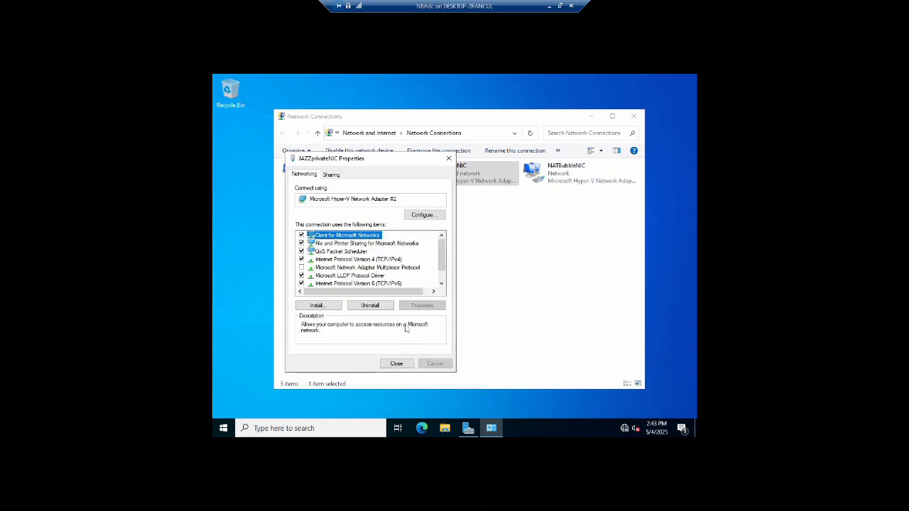
{"action": "left_click", "coordinate": [396, 364]}
{"action": "left_click", "coordinate": [633, 116]}
Rename the computer to NBAdc in System Properties and close the dialog.
{"action": "key", "text": "super+r"}
{"action": "type", "text": "sysdm.c"}
{"action": "key", "text": "Return"}
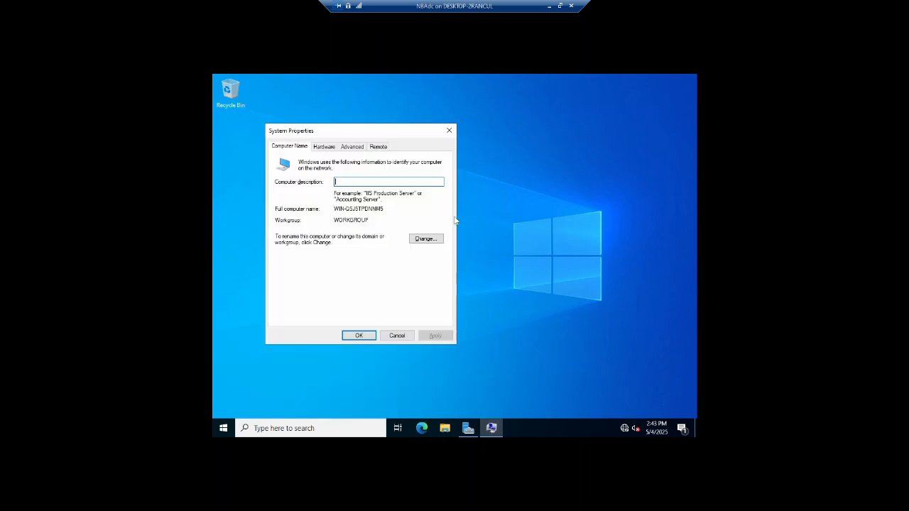
{"action": "left_click", "coordinate": [429, 239]}
{"action": "type", "text": "NB"}
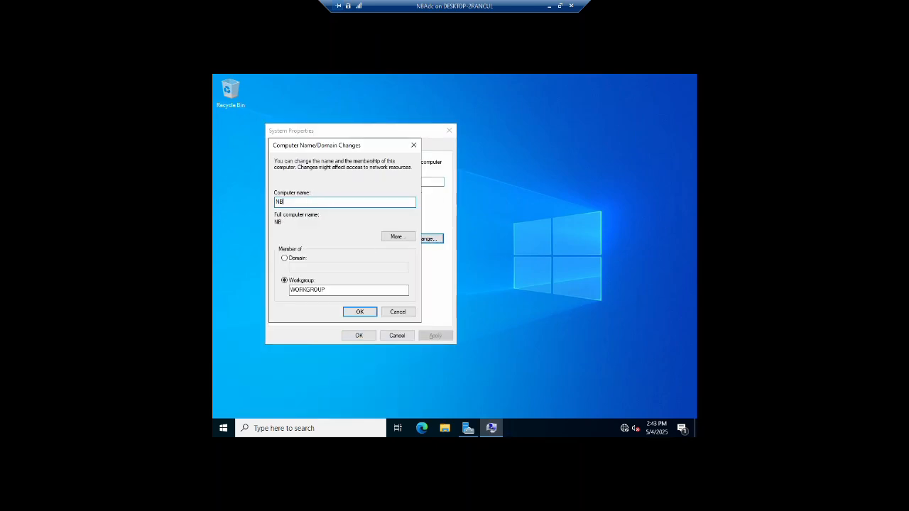
{"action": "type", "text": "Adc"}
{"action": "key", "text": "Return"}
{"action": "left_click", "coordinate": [504, 263]}
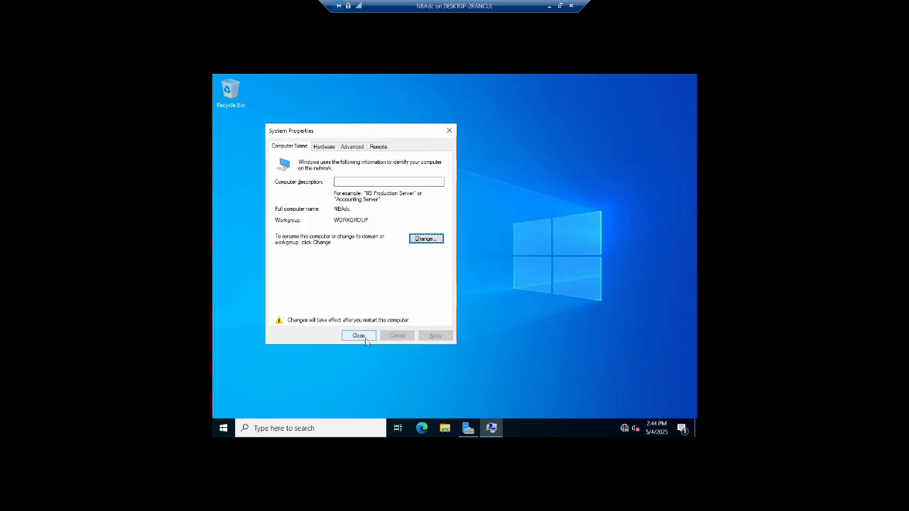
{"action": "left_click", "coordinate": [358, 335]}
Change the display resolution to 1920 × 1080 and keep the change.
{"action": "right_click", "coordinate": [371, 229]}
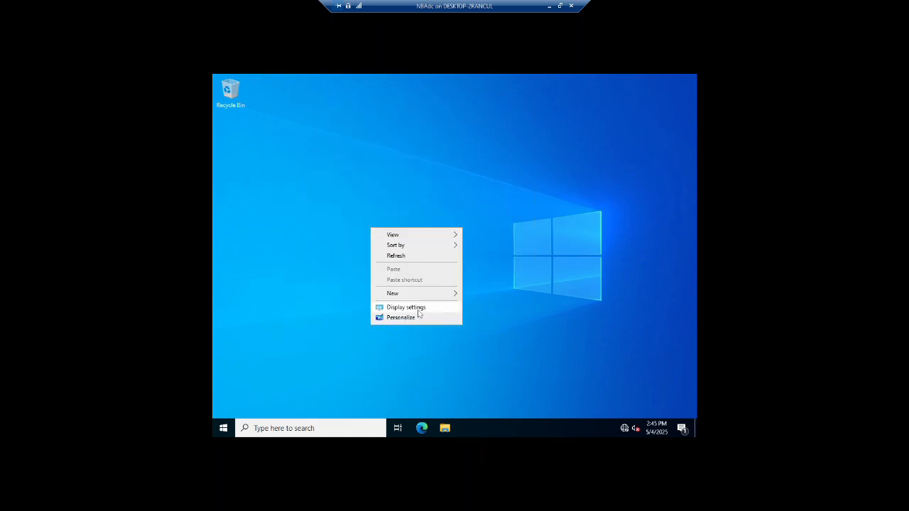
{"action": "left_click", "coordinate": [418, 310]}
{"action": "scroll", "coordinate": [438, 302], "scroll_direction": "down", "scroll_amount": 1}
{"action": "left_click", "coordinate": [515, 301]}
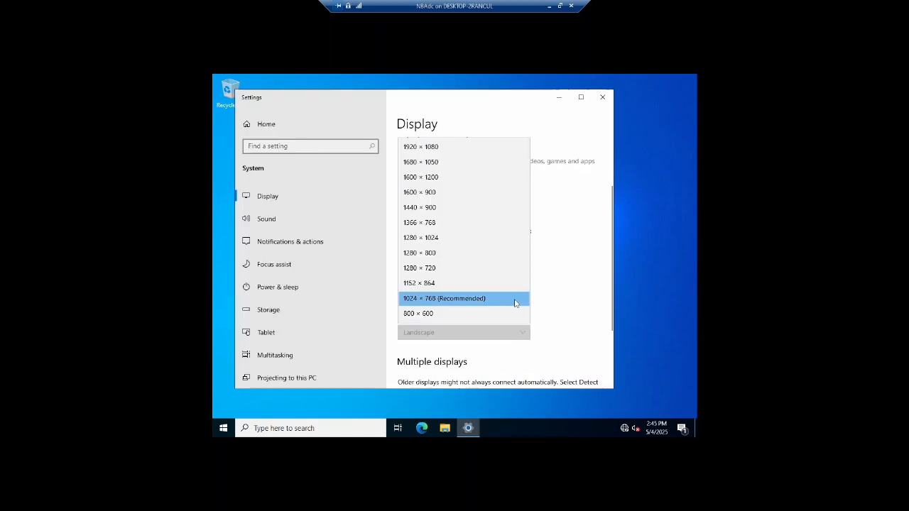
{"action": "left_click", "coordinate": [468, 146]}
{"action": "left_click", "coordinate": [296, 189]}
{"action": "left_click", "coordinate": [406, 30]}
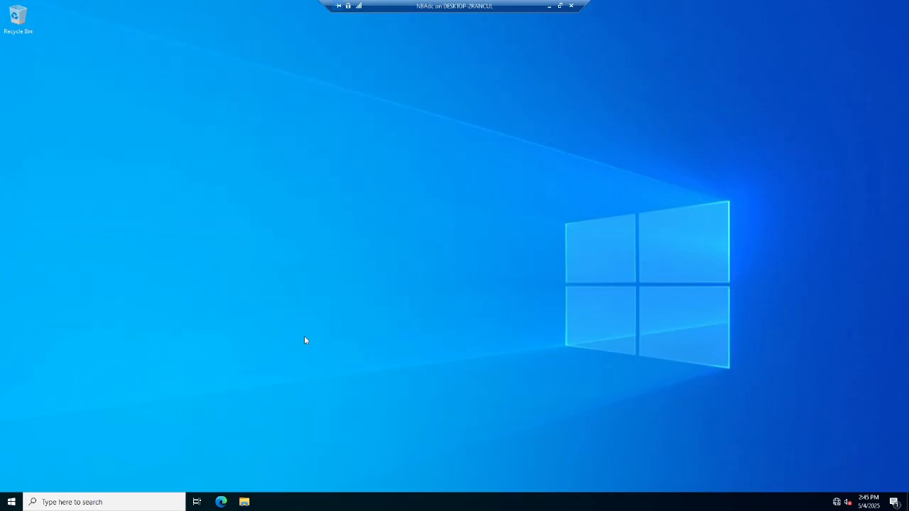
Open Server Manager and maximize its window.
{"action": "key", "text": "super"}
{"action": "type", "text": "server manager"}
{"action": "key", "text": "Return"}
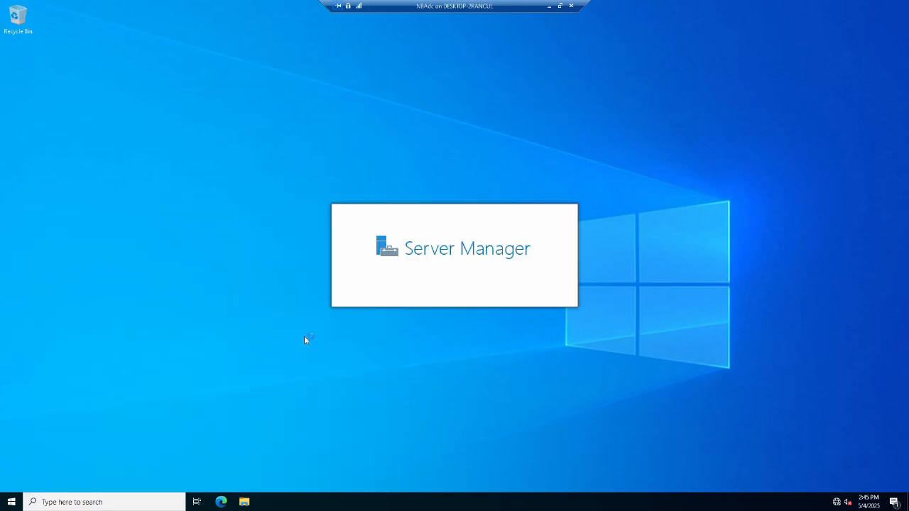
{"action": "left_click", "coordinate": [280, 55]}
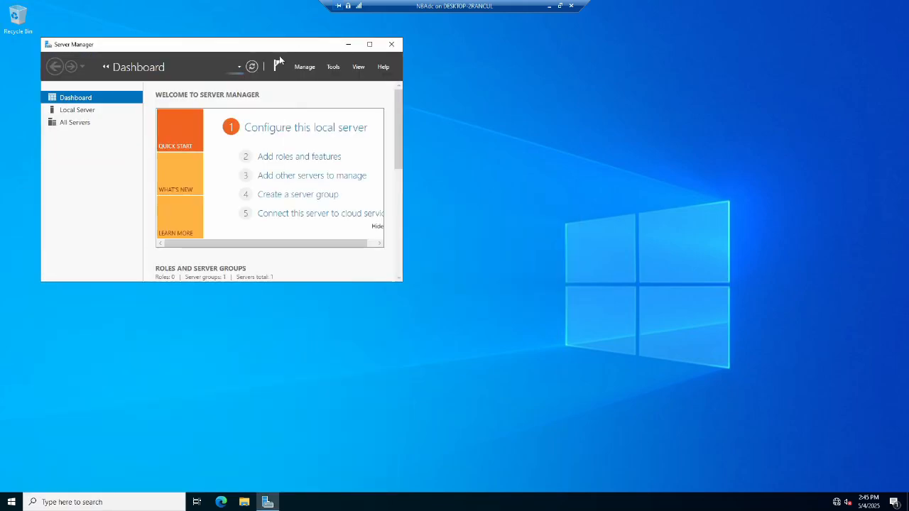
{"action": "left_click", "coordinate": [372, 44]}
Install the Active Directory Domain Services role with its required features through Add Roles and Features.
{"action": "left_click", "coordinate": [258, 116]}
{"action": "left_click", "coordinate": [321, 314]}
{"action": "left_click", "coordinate": [321, 314]}
{"action": "left_click", "coordinate": [321, 313]}
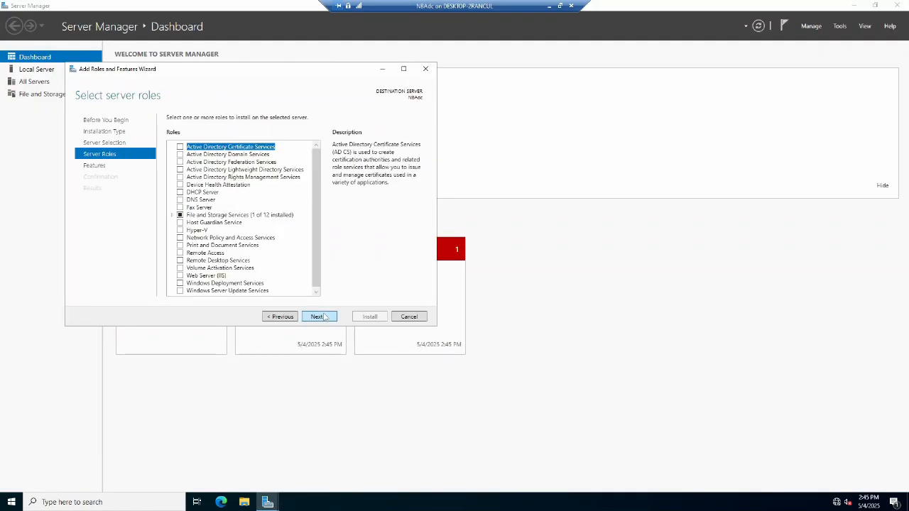
{"action": "left_click", "coordinate": [181, 154]}
{"action": "left_click", "coordinate": [280, 278]}
{"action": "left_click", "coordinate": [319, 316]}
{"action": "left_click", "coordinate": [319, 316]}
{"action": "left_click", "coordinate": [319, 316]}
{"action": "left_click", "coordinate": [369, 317]}
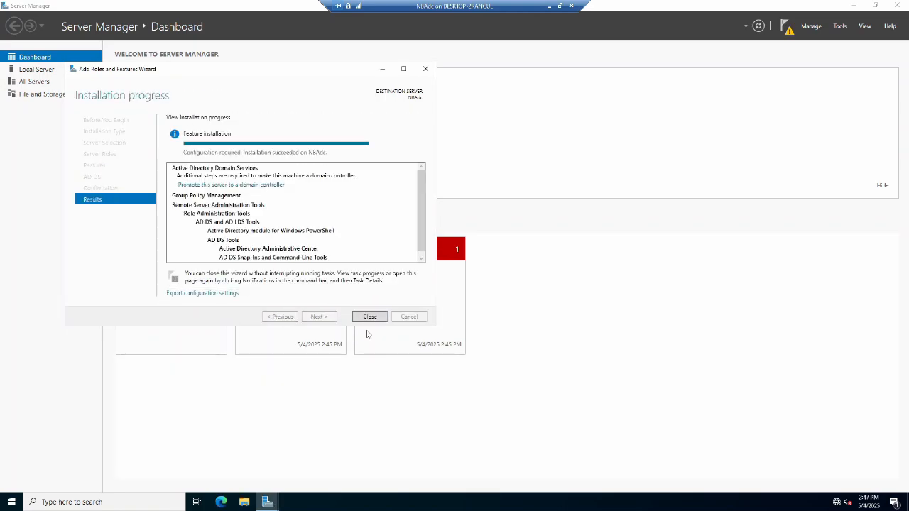
{"action": "left_click", "coordinate": [369, 317]}
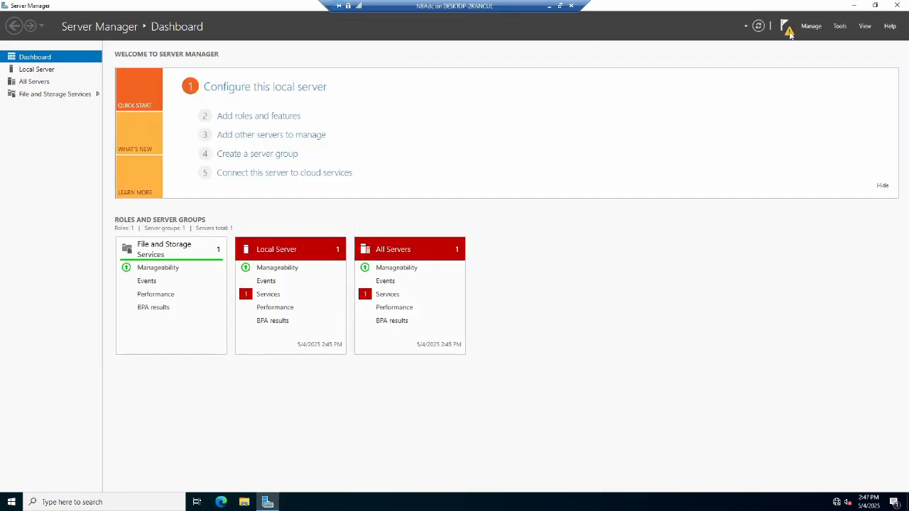
Start promoting the server to a domain controller, adding a new forest with root domain NBA.com.
{"action": "left_click", "coordinate": [786, 27]}
{"action": "left_click", "coordinate": [719, 86]}
{"action": "left_click", "coordinate": [207, 192]}
{"action": "left_click", "coordinate": [334, 221]}
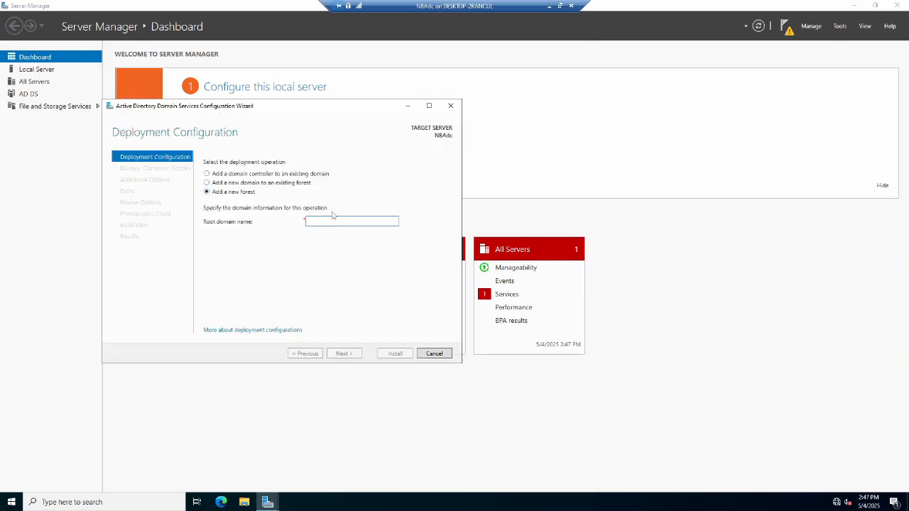
{"action": "type", "text": "NBA.com"}
{"action": "left_click", "coordinate": [346, 354]}
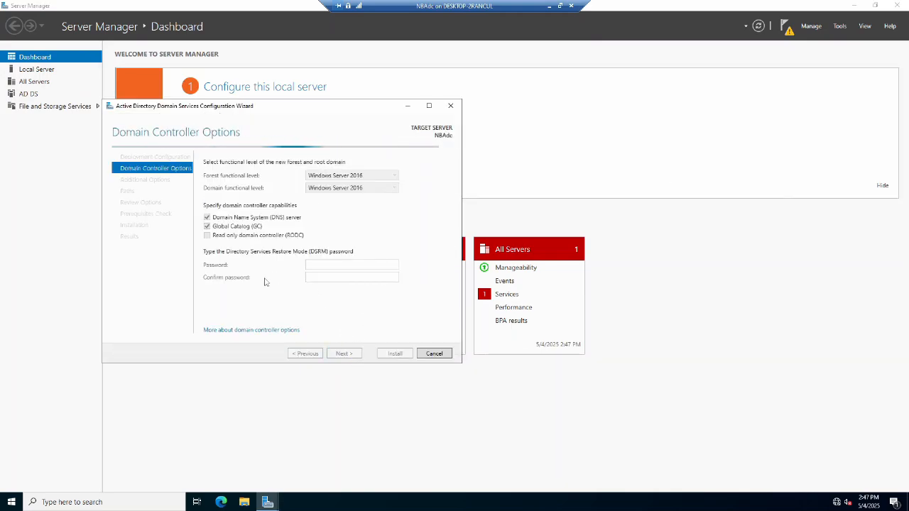
Enter and confirm the Directory Services Restore Mode password.
{"action": "left_click", "coordinate": [330, 265]}
{"action": "type", "text": "•••••••••"}
{"action": "key", "text": "Tab"}
{"action": "type", "text": "•••••••••"}
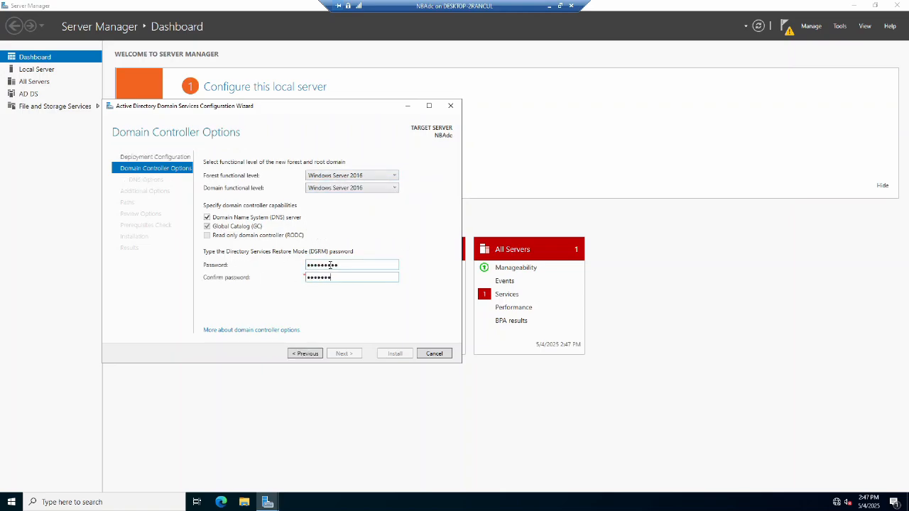
{"action": "key", "text": "Return"}
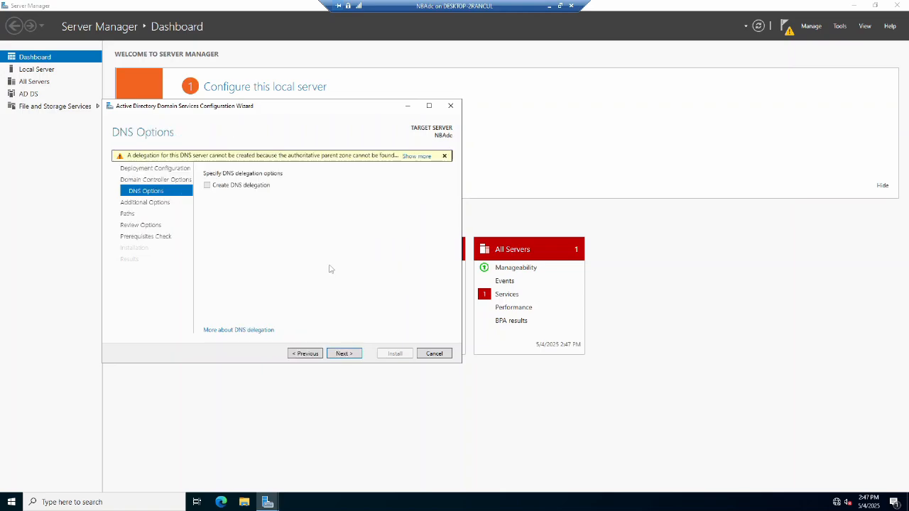
Accept the default DNS, NetBIOS and path options, review the selections, and proceed to the prerequisites check.
{"action": "left_click", "coordinate": [345, 353]}
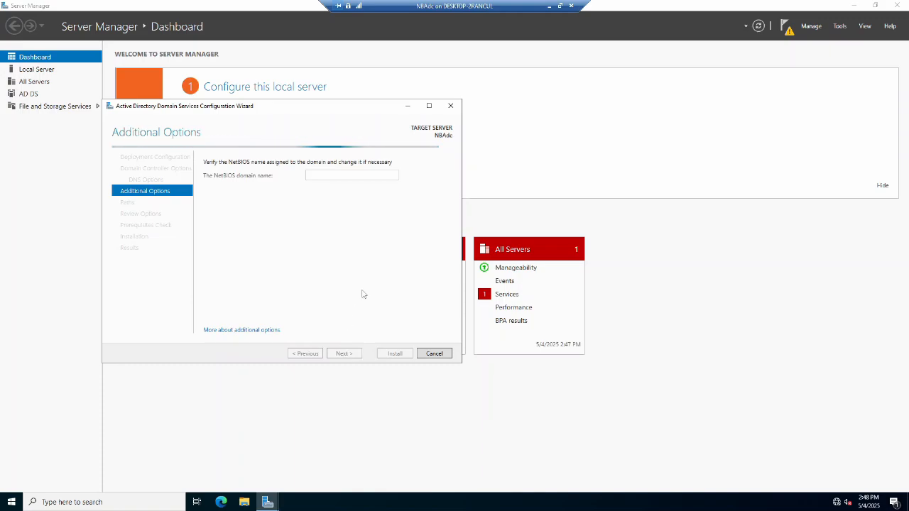
{"action": "left_click", "coordinate": [352, 355]}
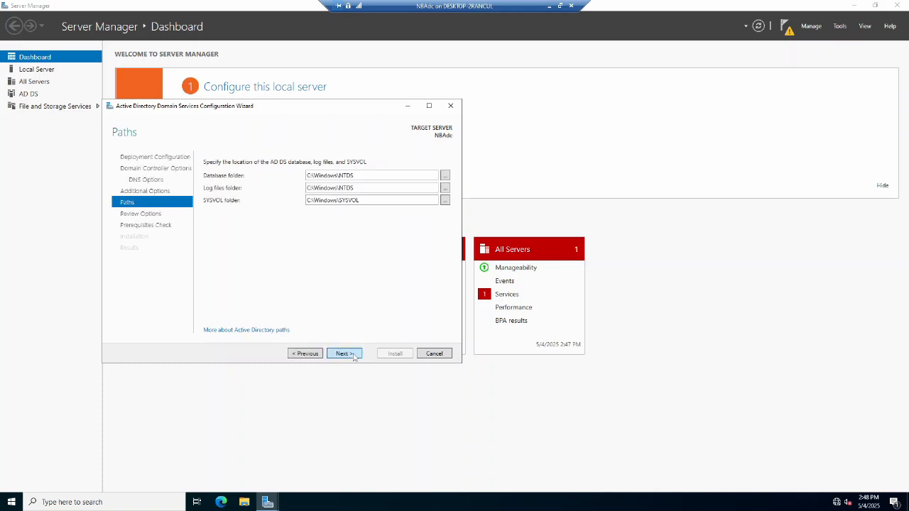
{"action": "left_click", "coordinate": [354, 356]}
{"action": "scroll", "coordinate": [327, 222], "scroll_direction": "down", "scroll_amount": 5}
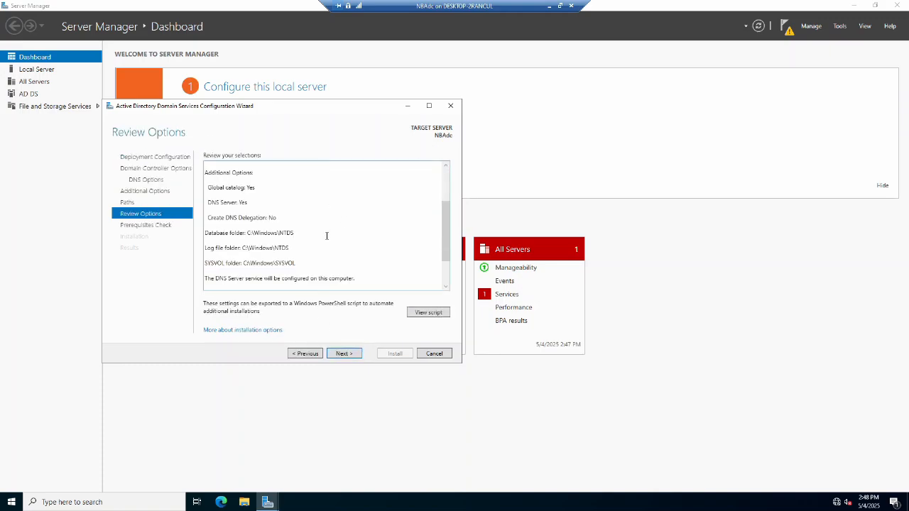
{"action": "mouse_move", "coordinate": [285, 273]}
{"action": "left_mouse_down"}
{"action": "mouse_move", "coordinate": [196, 263]}
{"action": "mouse_move", "coordinate": [287, 272]}
{"action": "left_mouse_up"}
{"action": "scroll", "coordinate": [294, 272], "scroll_direction": "up", "scroll_amount": 5}
{"action": "left_click_drag", "start_coordinate": [205, 180], "coordinate": [345, 187]}
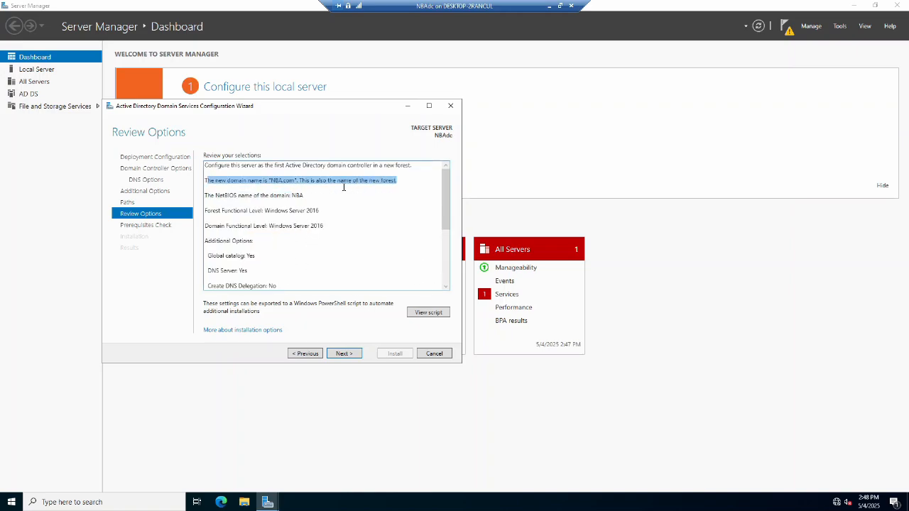
{"action": "left_click", "coordinate": [344, 353]}
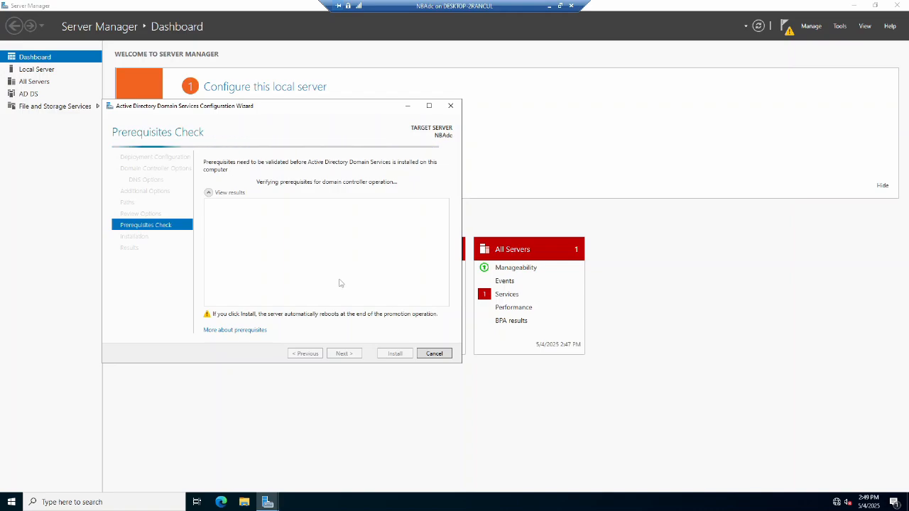
Examine the prerequisites check results.
{"action": "scroll", "coordinate": [341, 292], "scroll_direction": "down", "scroll_amount": 1}
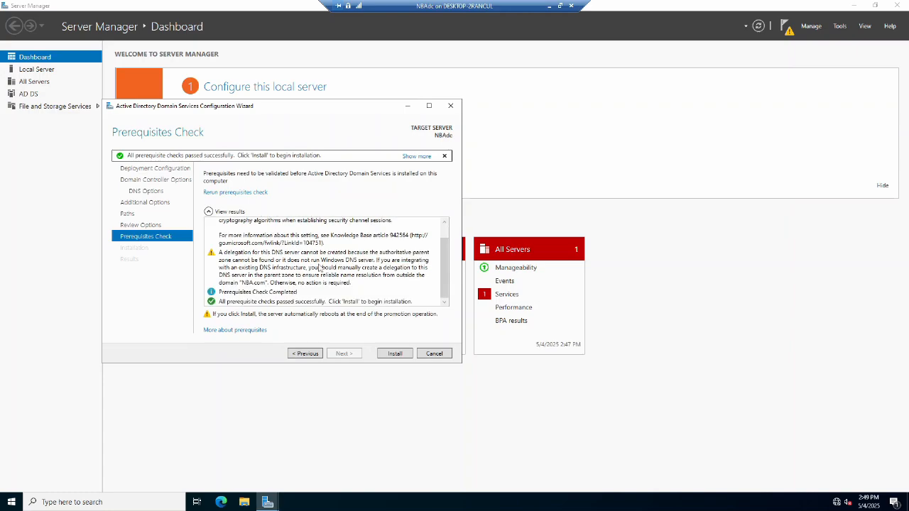
{"action": "left_click", "coordinate": [274, 282]}
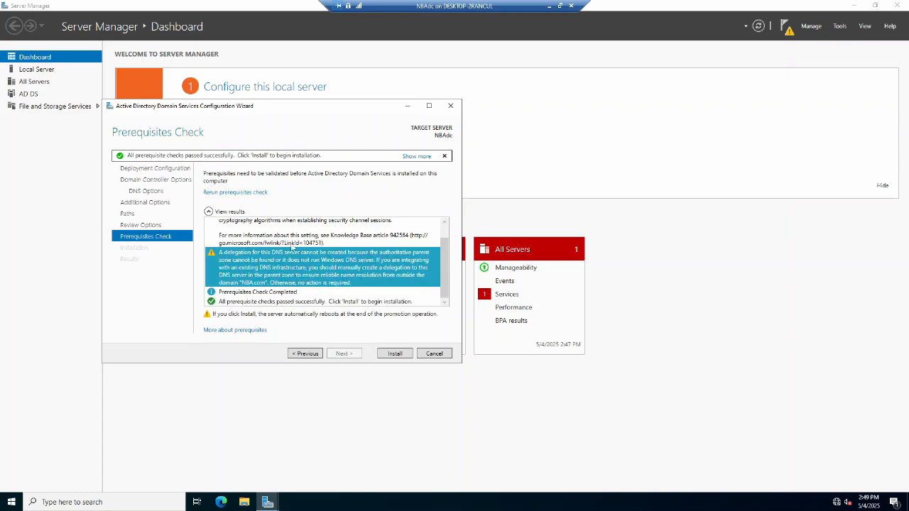
{"action": "scroll", "coordinate": [286, 245], "scroll_direction": "up", "scroll_amount": 1}
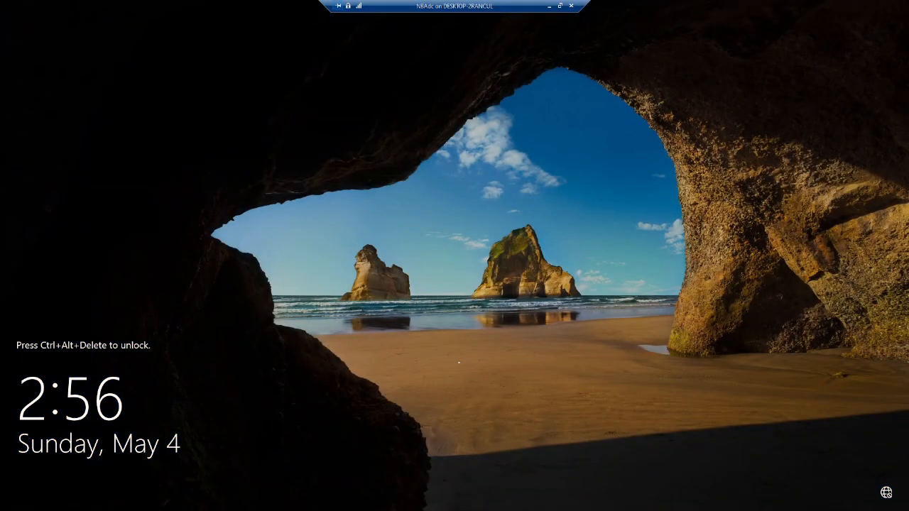
Sign in to the domain administrator account with its password after the restart.
{"action": "key", "text": "ctrl+alt+End"}
{"action": "left_click", "coordinate": [62, 485]}
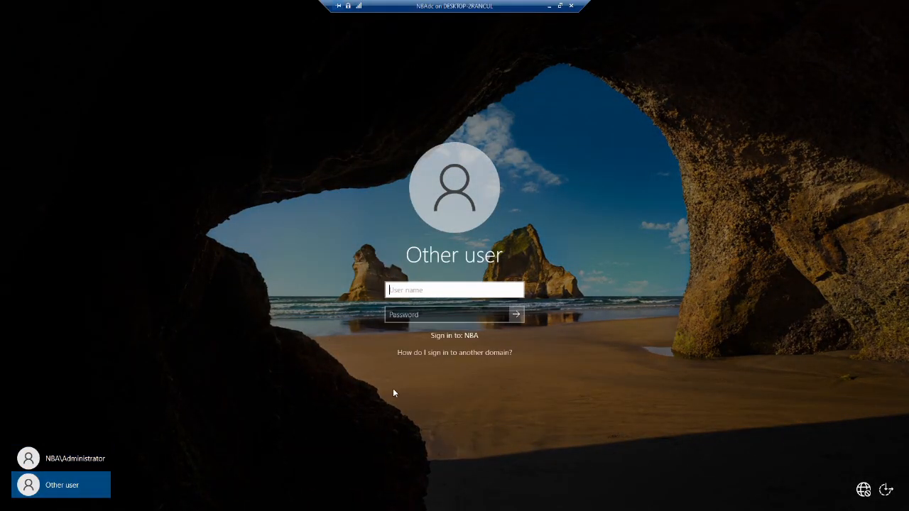
{"action": "left_click", "coordinate": [450, 355]}
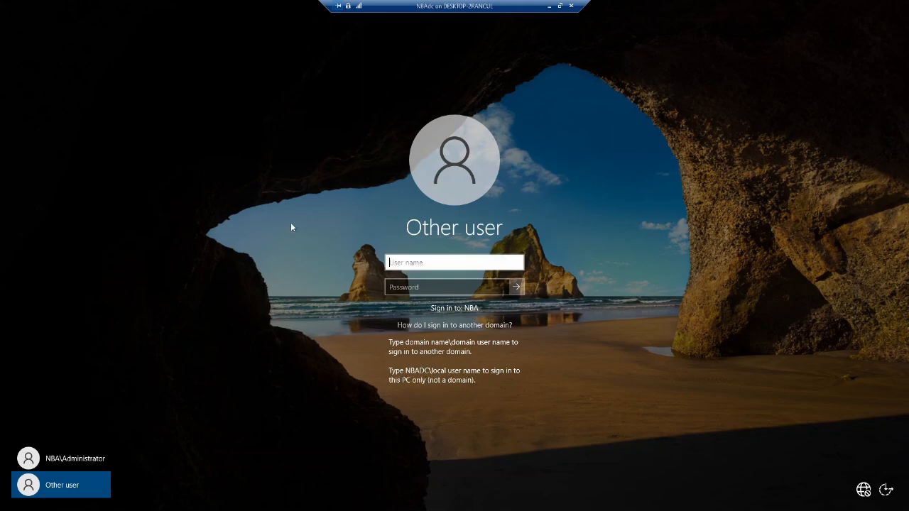
{"action": "left_click", "coordinate": [58, 461]}
{"action": "type", "text": "*********"}
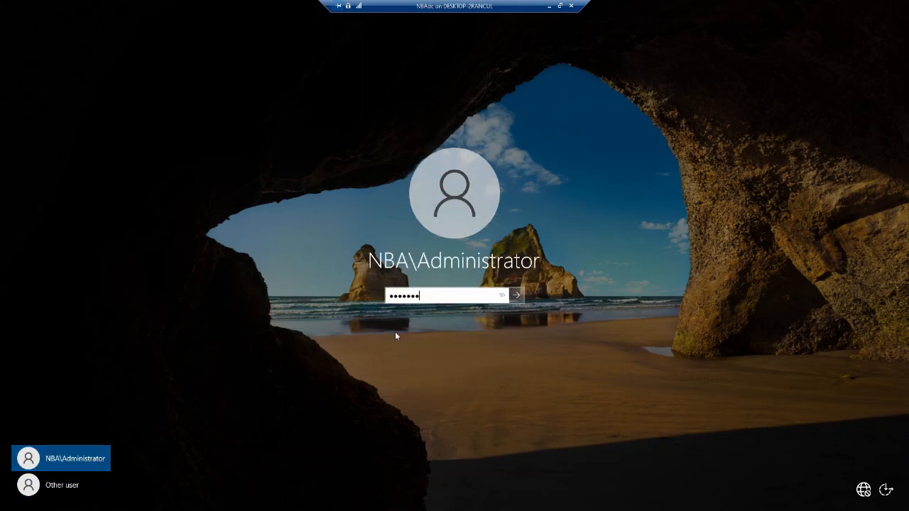
{"action": "key", "text": "Return"}
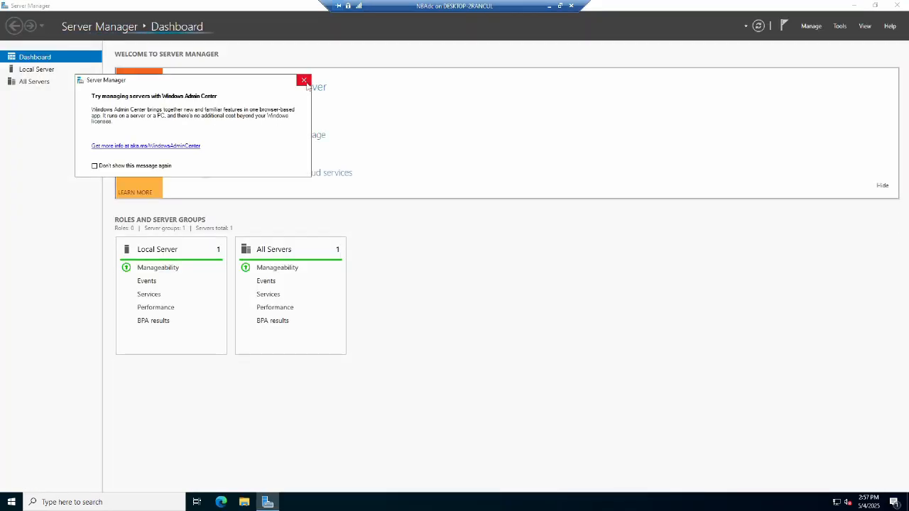
Install the DHCP Server role on NBAdc.NBA.com through Add Roles and Features.
{"action": "left_click", "coordinate": [551, 392]}
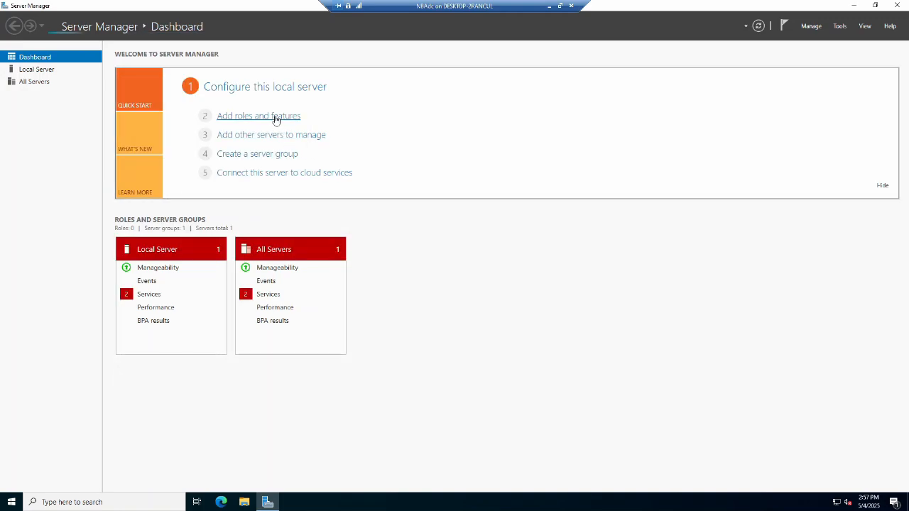
{"action": "left_click", "coordinate": [276, 117]}
{"action": "left_click", "coordinate": [343, 341]}
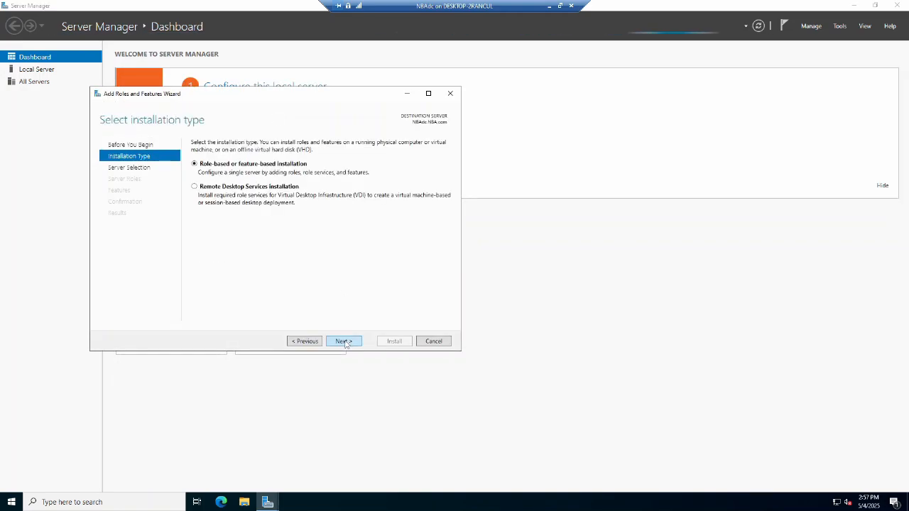
{"action": "left_click", "coordinate": [345, 341]}
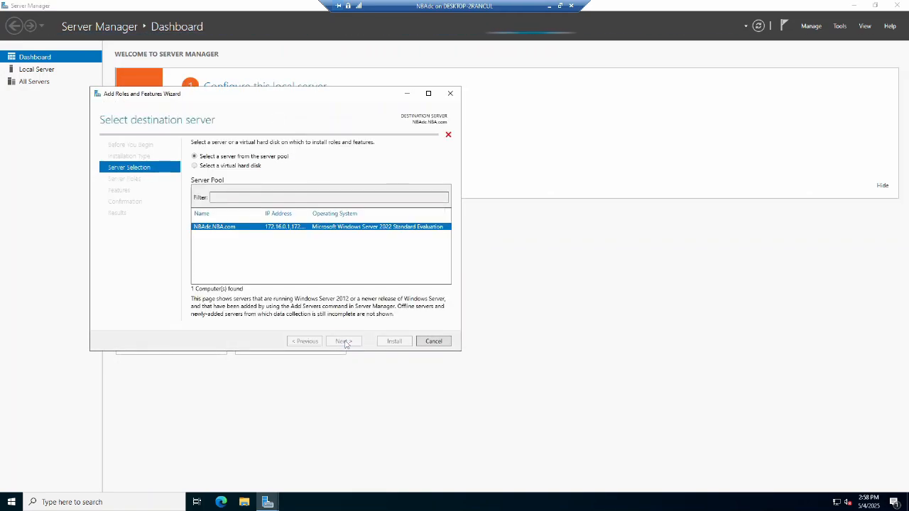
{"action": "left_click", "coordinate": [205, 217]}
{"action": "left_click", "coordinate": [344, 340]}
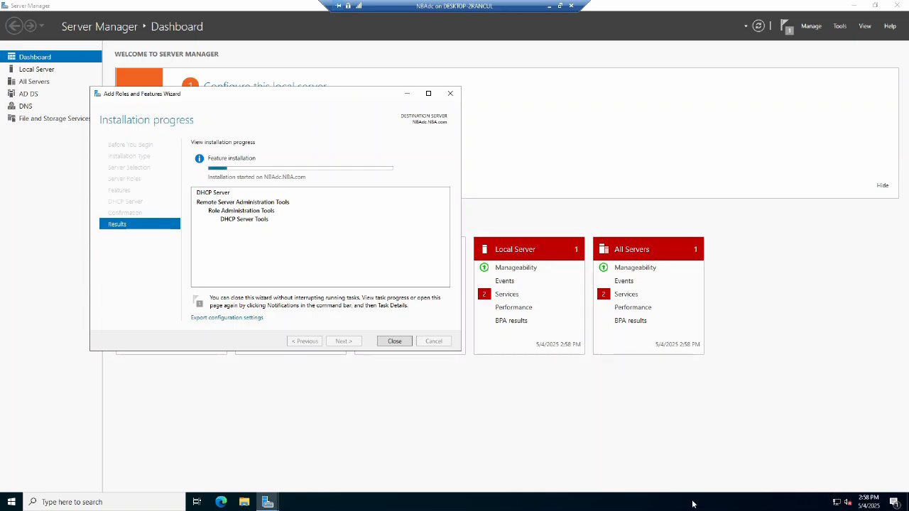
{"action": "left_click", "coordinate": [275, 423]}
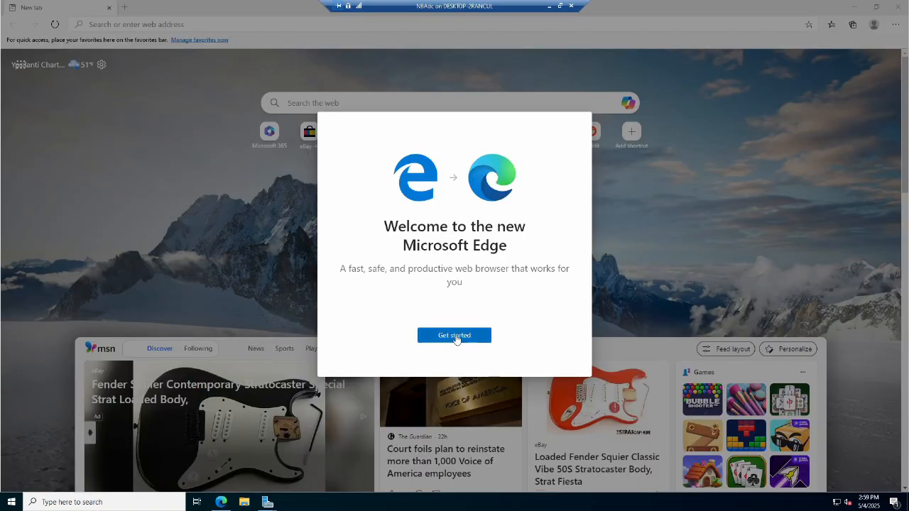
{"action": "left_click", "coordinate": [458, 336]}
{"action": "left_click", "coordinate": [547, 364]}
{"action": "left_click", "coordinate": [212, 26]}
{"action": "type", "text": "w"}
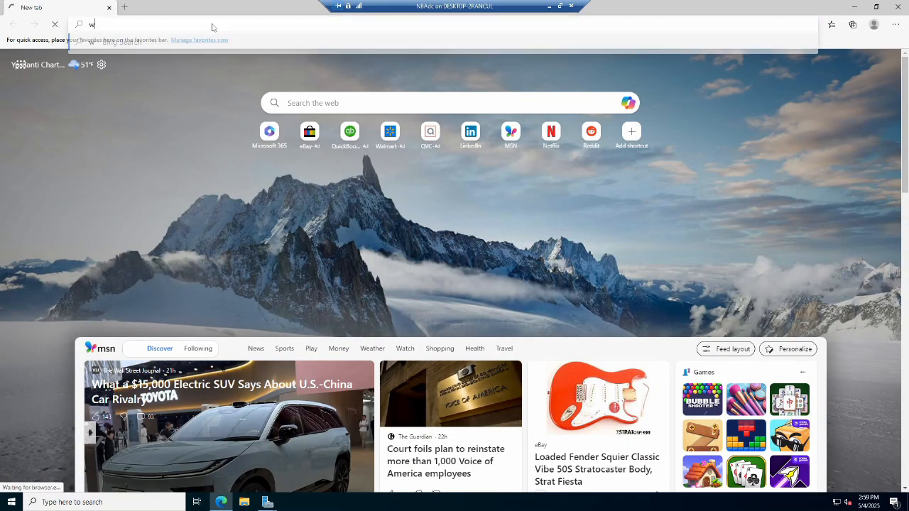
{"action": "type", "text": "ww.ebay.com"}
{"action": "key", "text": "Return"}
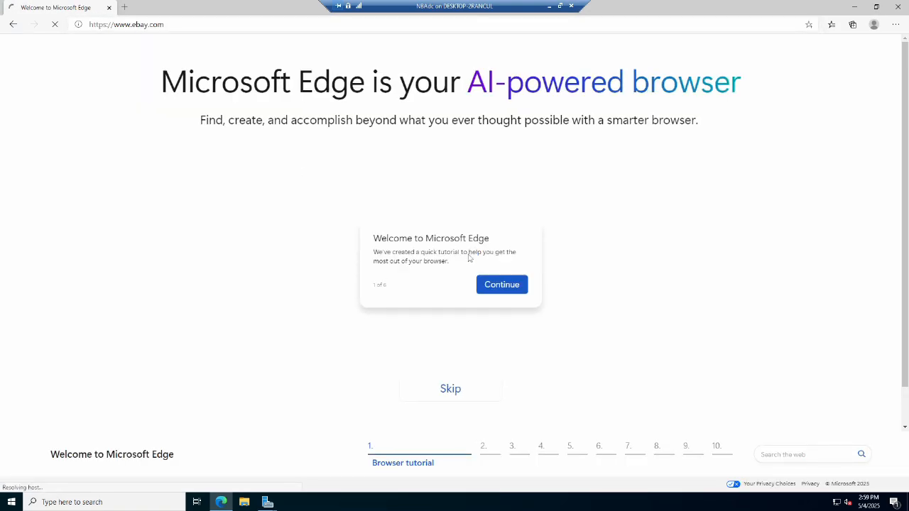
{"action": "left_click", "coordinate": [184, 26]}
{"action": "type", "text": "www"}
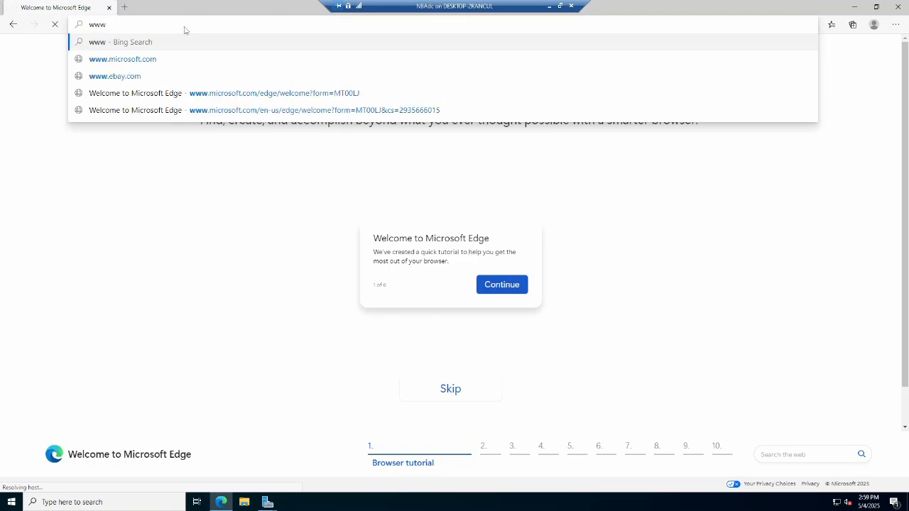
{"action": "type", "text": ".ebay.com"}
{"action": "key", "text": "Return"}
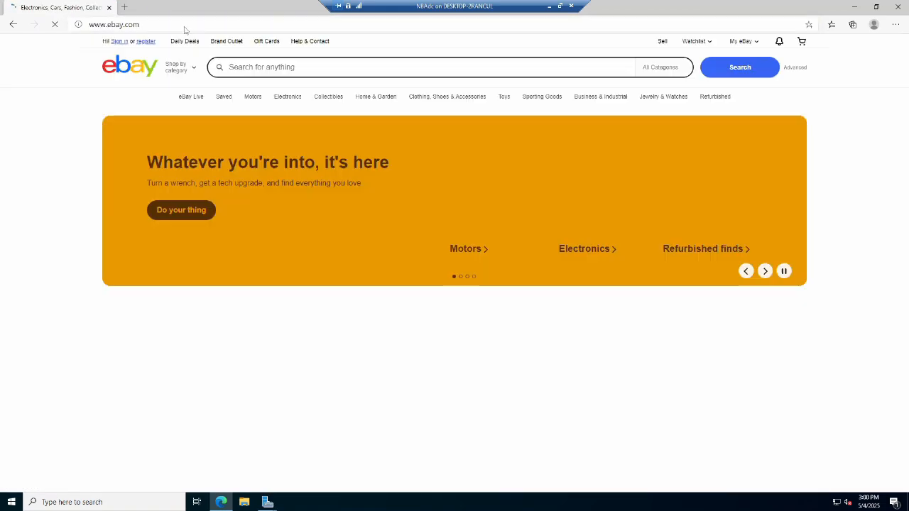
{"action": "left_click", "coordinate": [884, 428]}
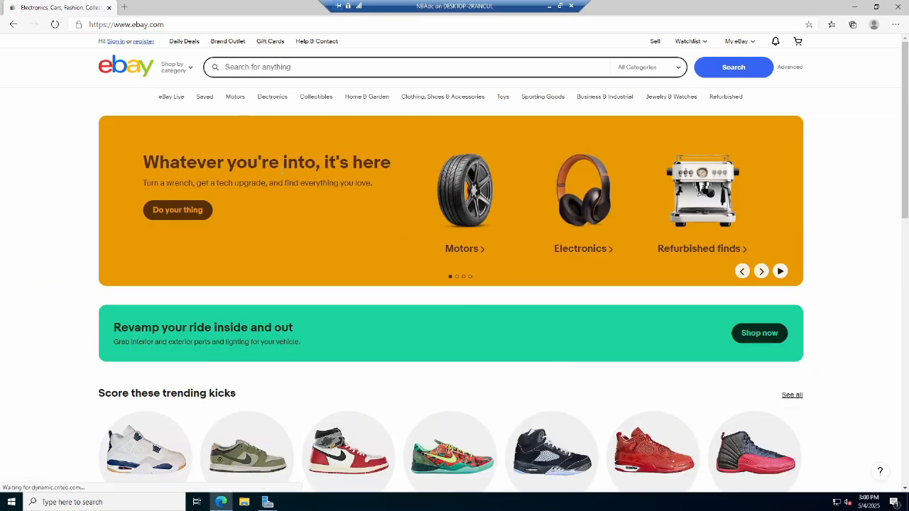
{"action": "key", "text": "End"}
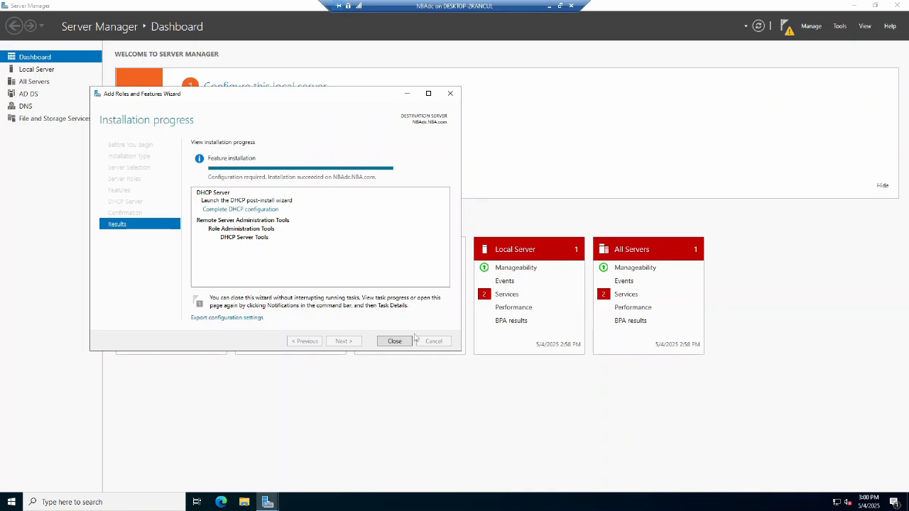
Complete the DHCP post-install configuration to create the security groups and authorize the server, then close the wizards.
{"action": "left_click", "coordinate": [264, 210]}
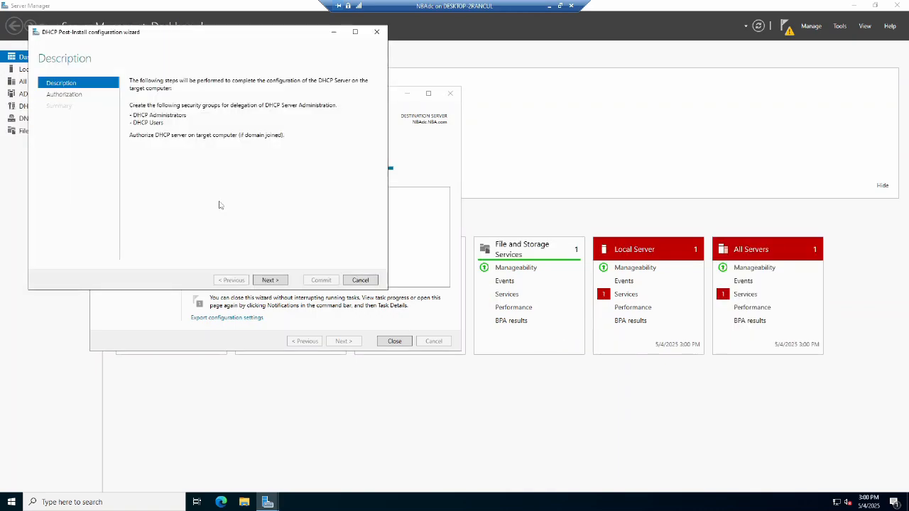
{"action": "left_click", "coordinate": [271, 280]}
{"action": "left_click", "coordinate": [321, 280]}
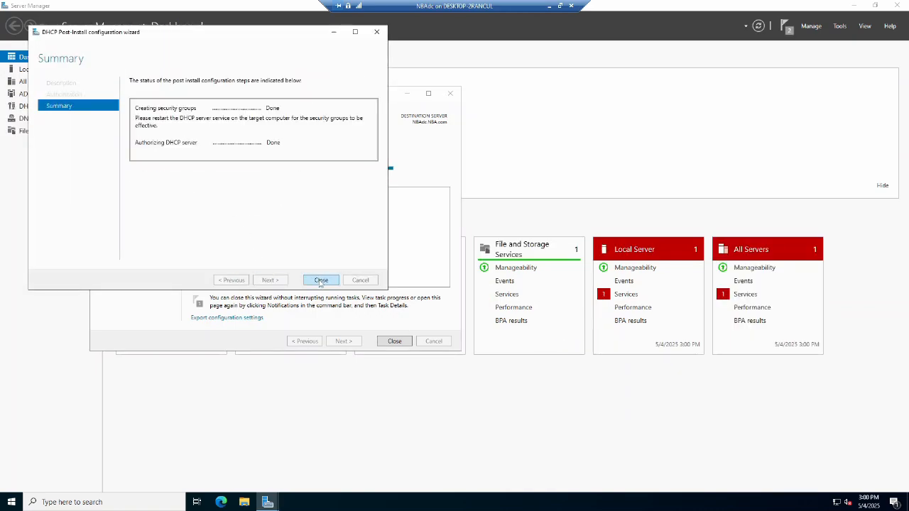
{"action": "left_click", "coordinate": [321, 279]}
{"action": "left_click", "coordinate": [394, 341]}
Open the DHCP console and expand the nbadc.nba.com server and its IPv4 node.
{"action": "left_click", "coordinate": [839, 26]}
{"action": "left_click", "coordinate": [766, 132]}
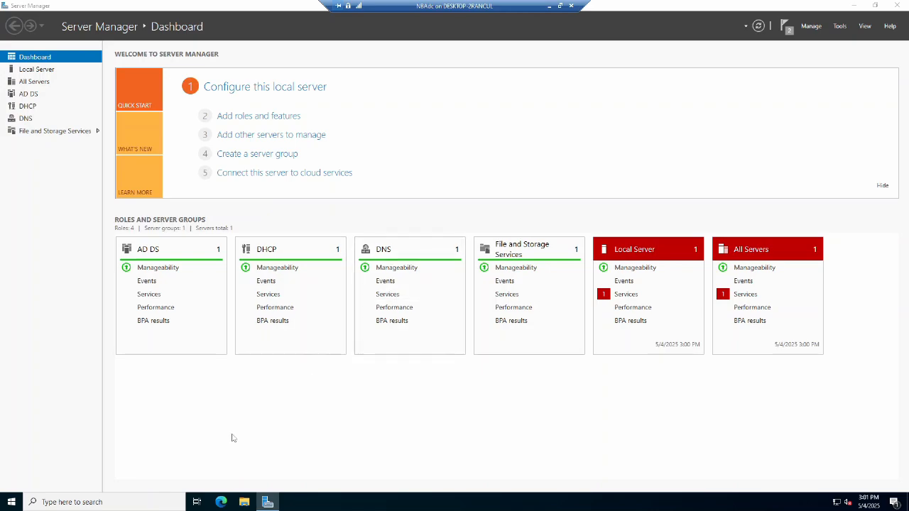
{"action": "left_click", "coordinate": [279, 38]}
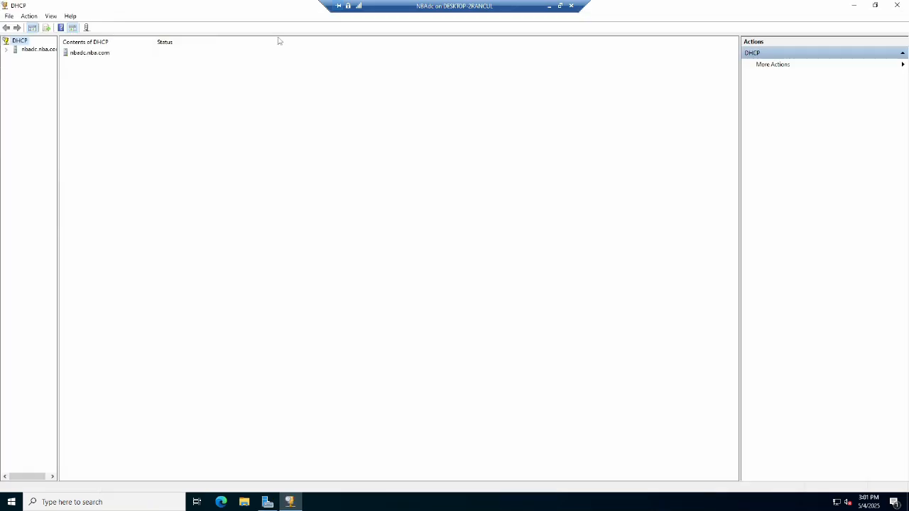
{"action": "left_click_drag", "start_coordinate": [60, 83], "coordinate": [100, 117]}
{"action": "left_click", "coordinate": [6, 49]}
{"action": "left_click", "coordinate": [15, 58]}
{"action": "left_click", "coordinate": [36, 50]}
{"action": "right_click", "coordinate": [34, 50]}
{"action": "left_click", "coordinate": [18, 149]}
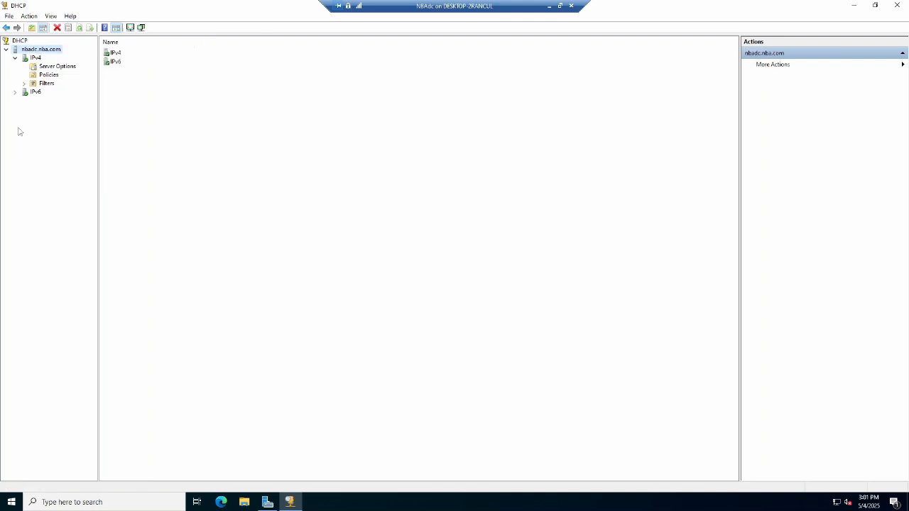
Create a new IPv4 scope named bulls for 172.16.0.1–172.16.0.254 with a 16-bit mask, keeping default exclusions and lease, and add a default gateway.
{"action": "left_click", "coordinate": [36, 58]}
{"action": "right_click", "coordinate": [34, 57]}
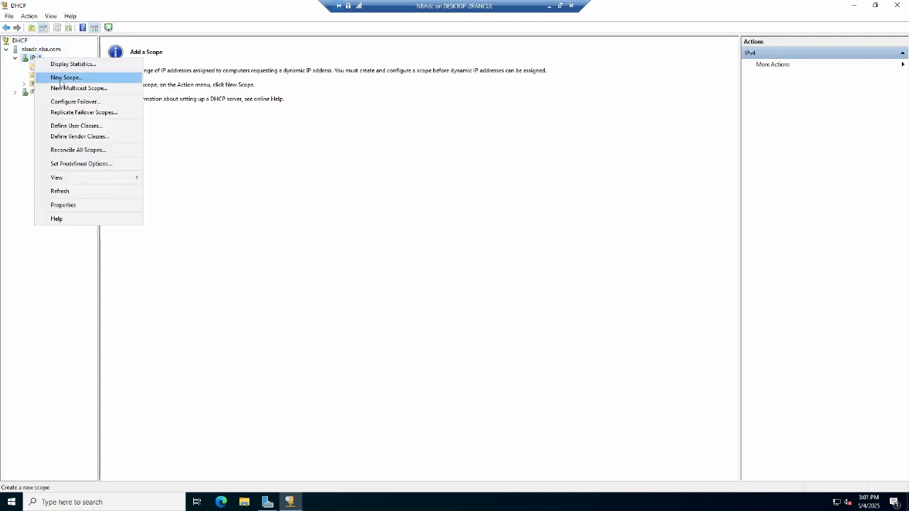
{"action": "left_click", "coordinate": [60, 79]}
{"action": "left_click", "coordinate": [511, 335]}
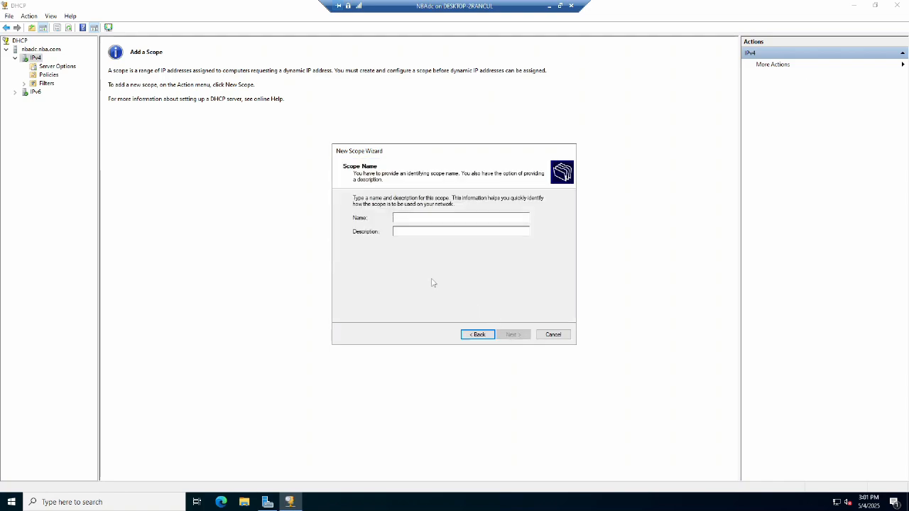
{"action": "type", "text": "NBA"}
{"action": "left_click", "coordinate": [513, 335]}
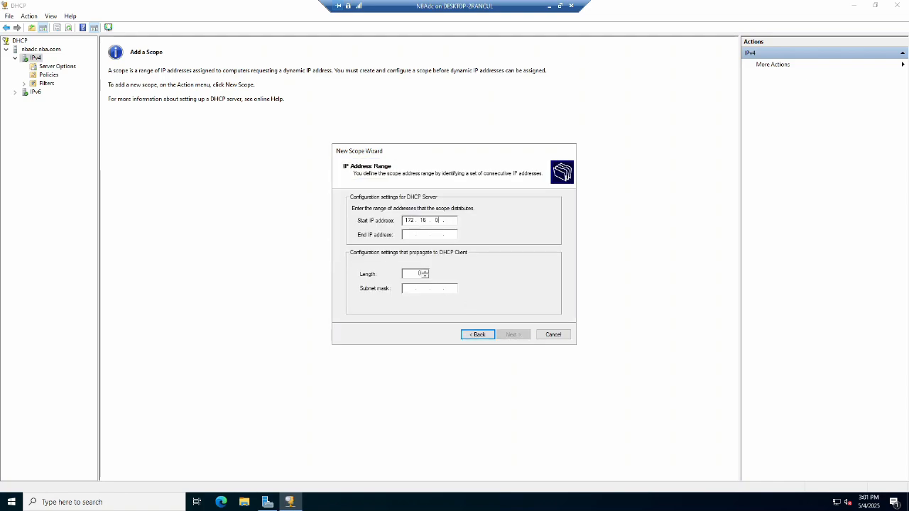
{"action": "key", "text": "Tab"}
{"action": "type", "text": "172"}
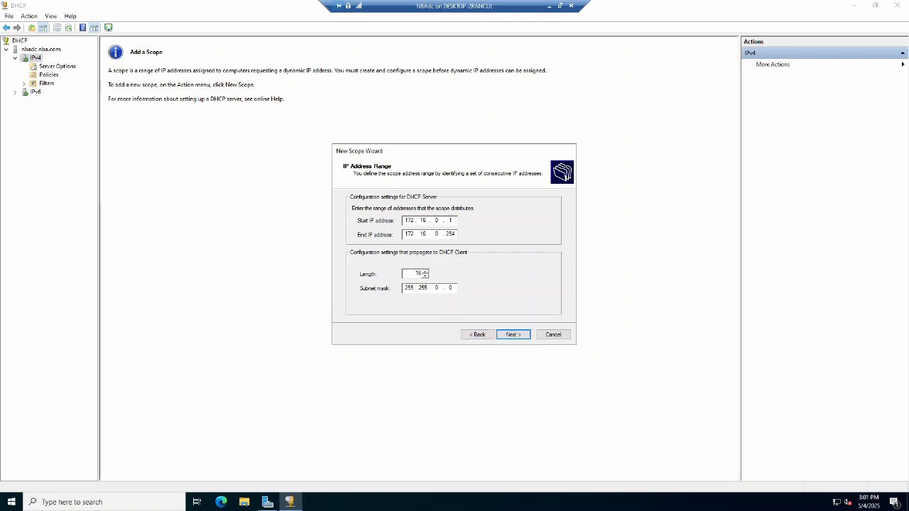
{"action": "left_click", "coordinate": [509, 338]}
{"action": "left_click", "coordinate": [509, 338]}
{"action": "left_click", "coordinate": [509, 338]}
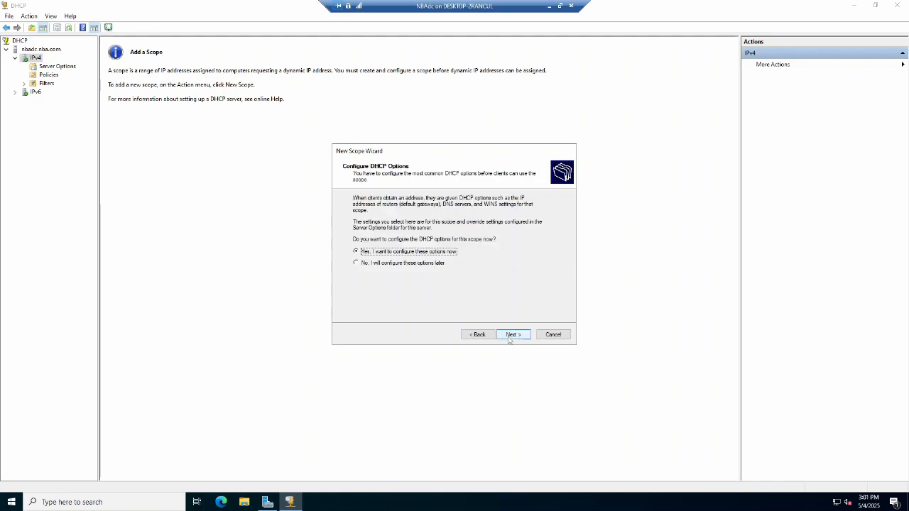
{"action": "left_click", "coordinate": [508, 338]}
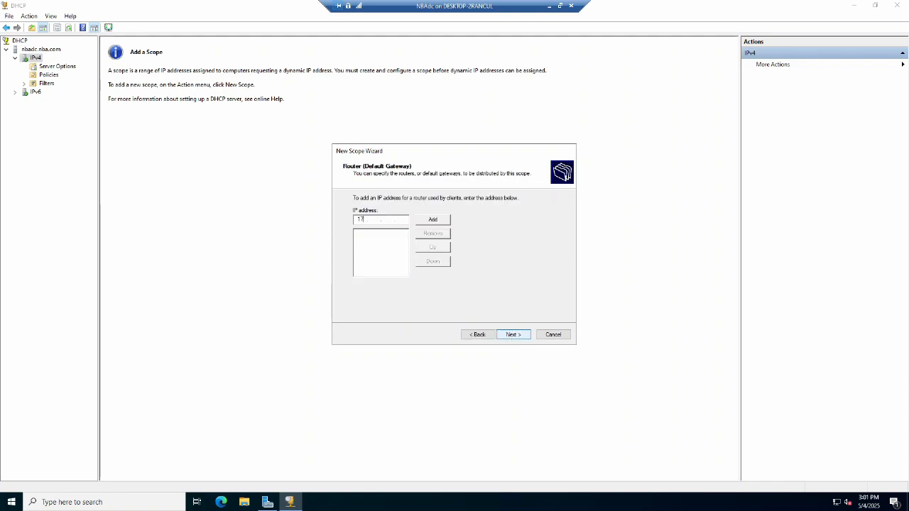
{"action": "key", "text": "Return"}
{"action": "left_click", "coordinate": [509, 338]}
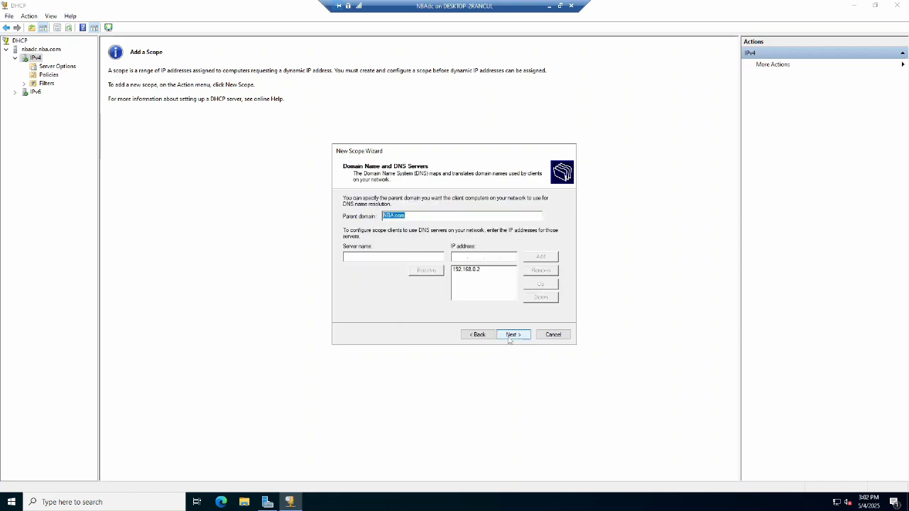
Replace the bulls scope's DNS server entry with 172.16.0.1 and finish the wizard with the scope activated.
{"action": "left_click", "coordinate": [479, 269]}
{"action": "left_click", "coordinate": [540, 274]}
{"action": "double_click", "coordinate": [510, 256]}
{"action": "key", "text": "BackSpace"}
{"action": "key", "text": "BackSpace"}
{"action": "key", "text": "BackSpace"}
{"action": "key", "text": "BackSpace"}
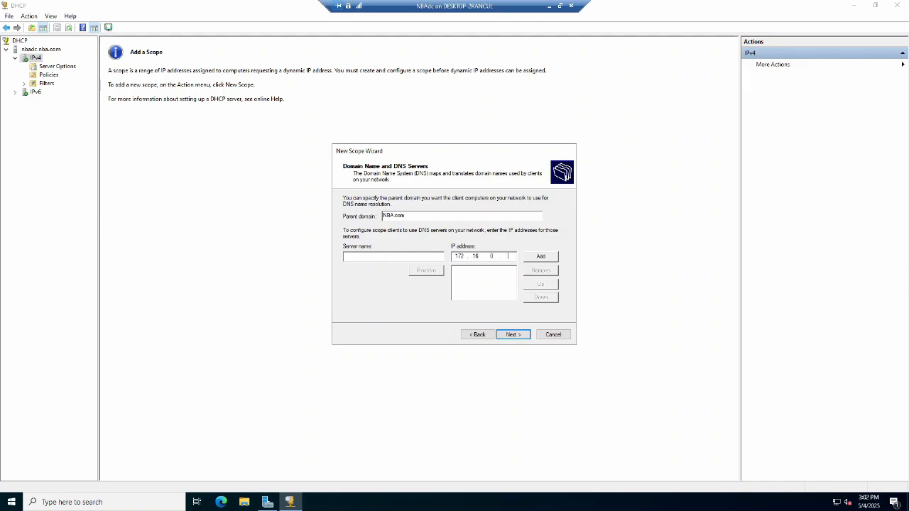
{"action": "left_click", "coordinate": [541, 256]}
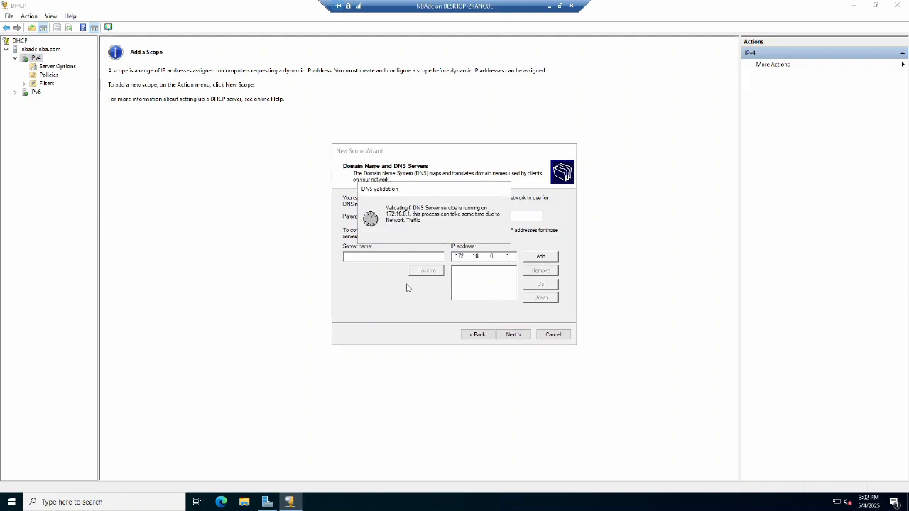
{"action": "left_click", "coordinate": [520, 335]}
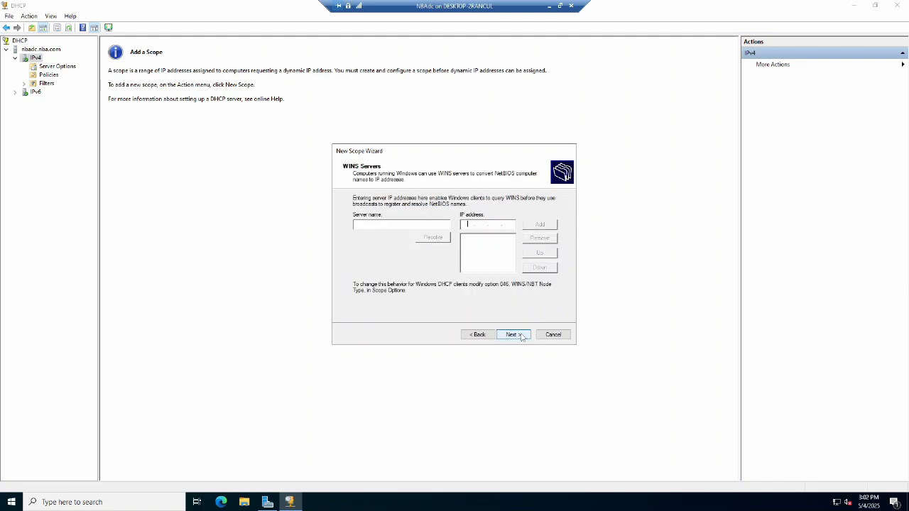
{"action": "left_click", "coordinate": [521, 335]}
{"action": "left_click", "coordinate": [521, 335]}
{"action": "left_click", "coordinate": [521, 335]}
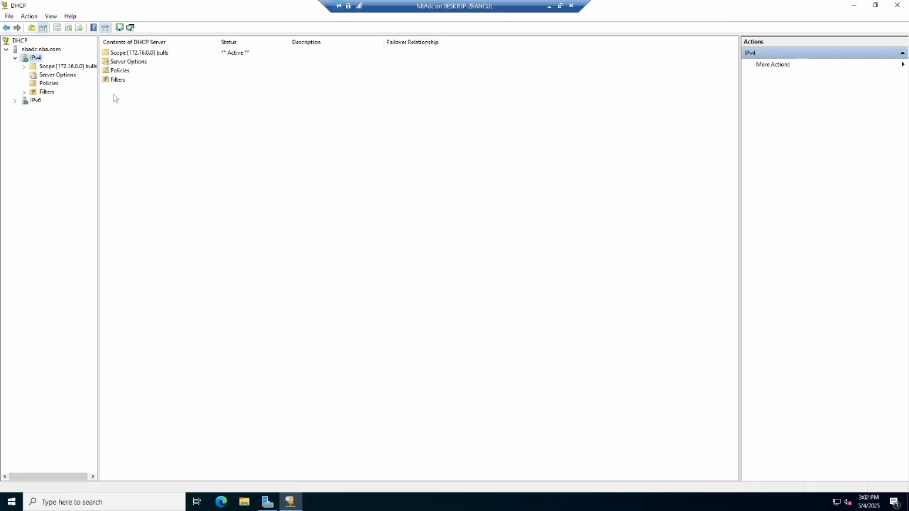
Create a second IPv4 scope named jazz for 172.16.1.1–172.16.1.254 with a 24-bit mask, keeping default exclusions and lease.
{"action": "right_click", "coordinate": [36, 57]}
{"action": "left_click", "coordinate": [60, 75]}
{"action": "left_click", "coordinate": [521, 335]}
{"action": "type", "text": "heat"}
{"action": "left_click", "coordinate": [512, 334]}
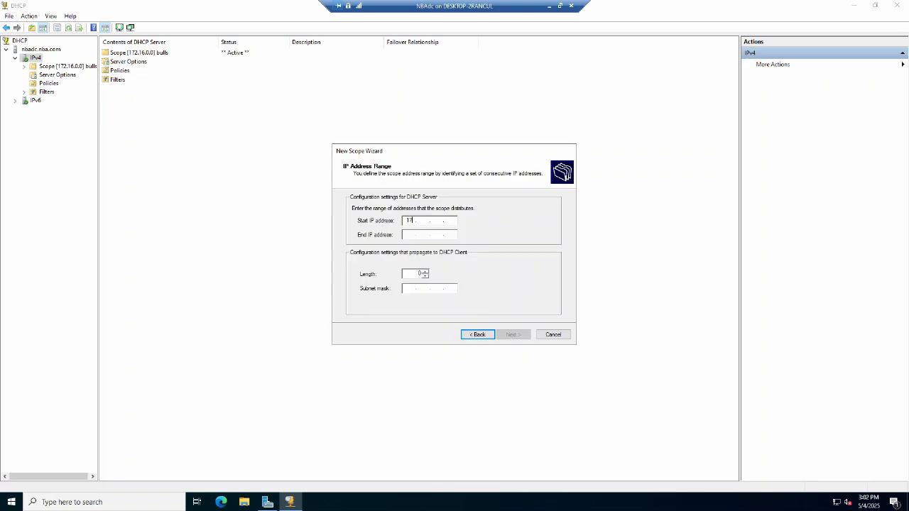
{"action": "left_click", "coordinate": [409, 235]}
{"action": "type", "text": "172.16.1.254"}
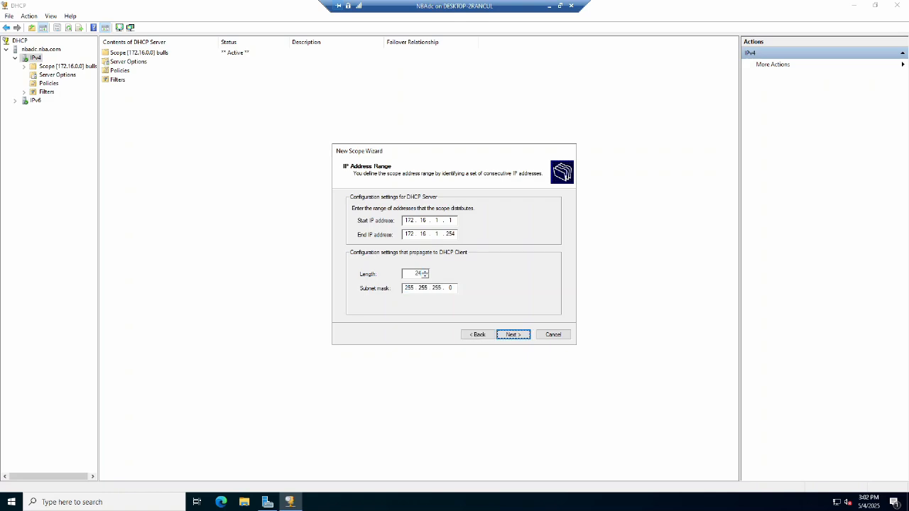
{"action": "left_click", "coordinate": [513, 335]}
{"action": "left_click", "coordinate": [506, 334]}
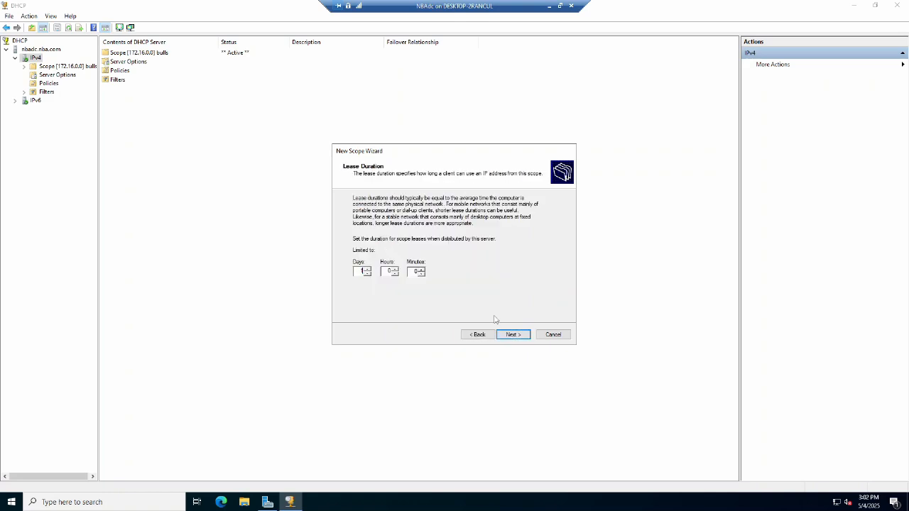
{"action": "left_click", "coordinate": [506, 335]}
{"action": "left_click", "coordinate": [506, 336]}
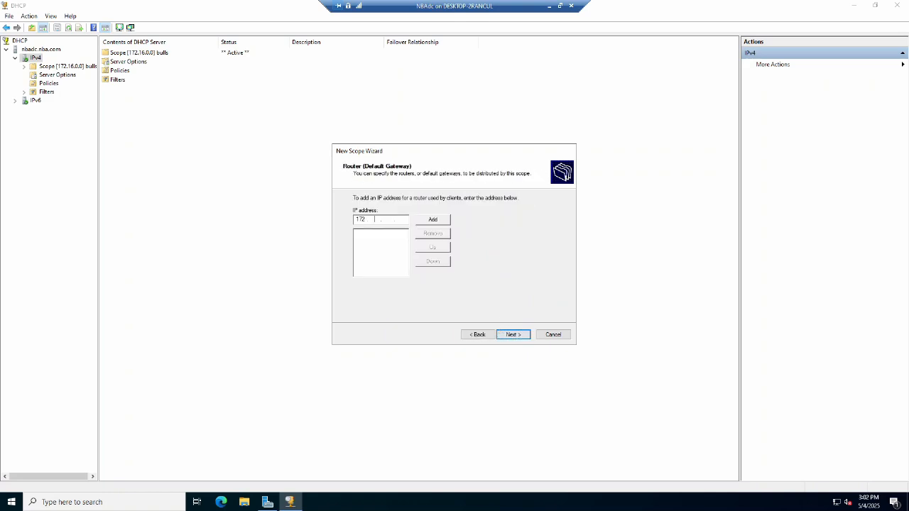
Add 172.16.1.1 as the jazz scope's default gateway.
{"action": "type", "text": "172.16.1.1"}
{"action": "key", "text": "Return"}
{"action": "left_click", "coordinate": [513, 334]}
Replace the jazz scope's DNS server address and finish the wizard with the scope activated.
{"action": "left_click", "coordinate": [480, 270]}
{"action": "left_click", "coordinate": [538, 270]}
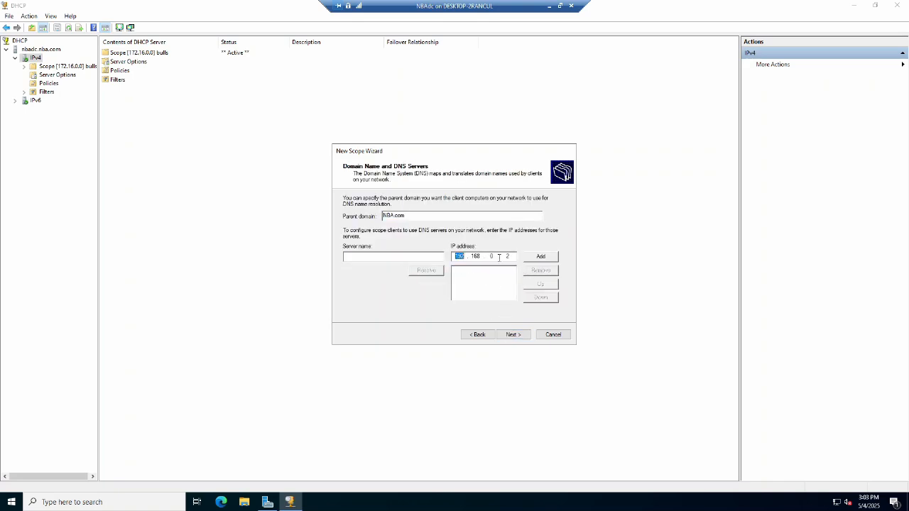
{"action": "left_click", "coordinate": [511, 256]}
{"action": "type", "text": "172"}
{"action": "left_click", "coordinate": [543, 257]}
{"action": "left_click", "coordinate": [512, 334]}
{"action": "left_click", "coordinate": [512, 335]}
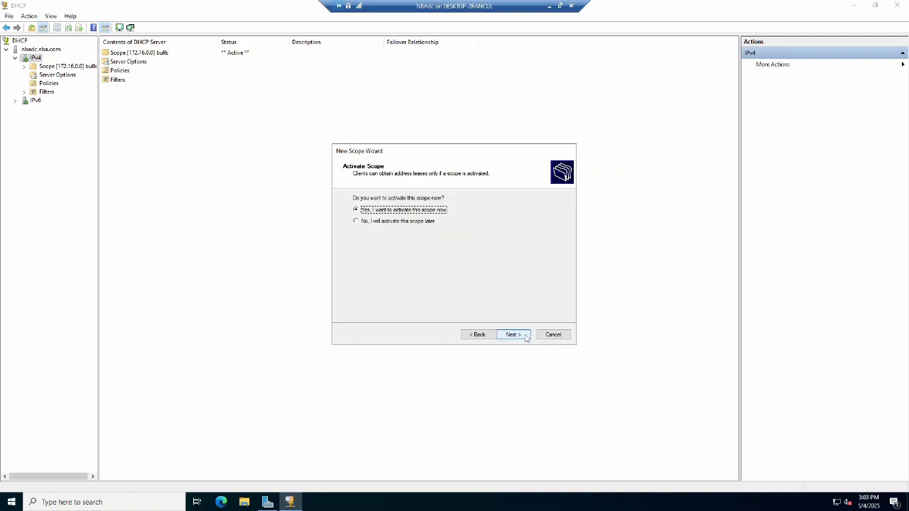
{"action": "left_click", "coordinate": [513, 335]}
{"action": "left_click", "coordinate": [512, 334]}
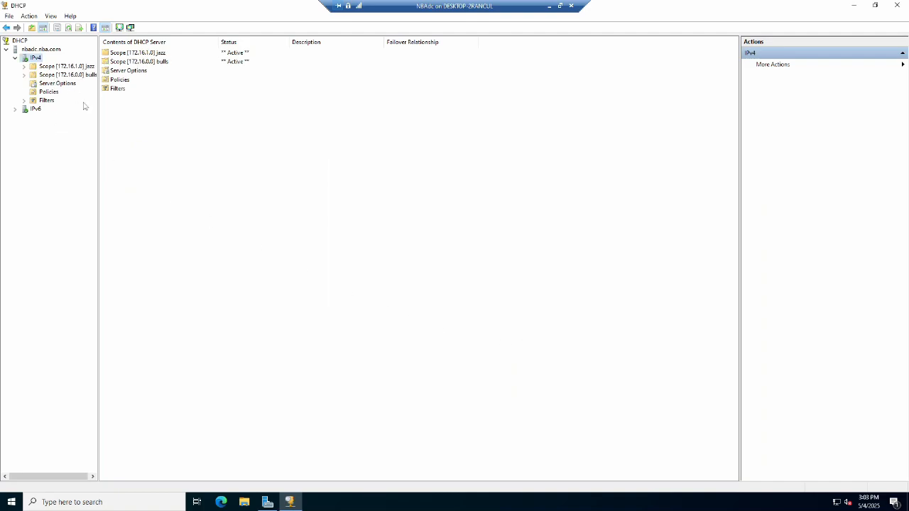
Refresh the scope list and inspect the bulls scope's address pool and address leases.
{"action": "left_click", "coordinate": [68, 27]}
{"action": "left_click", "coordinate": [130, 56]}
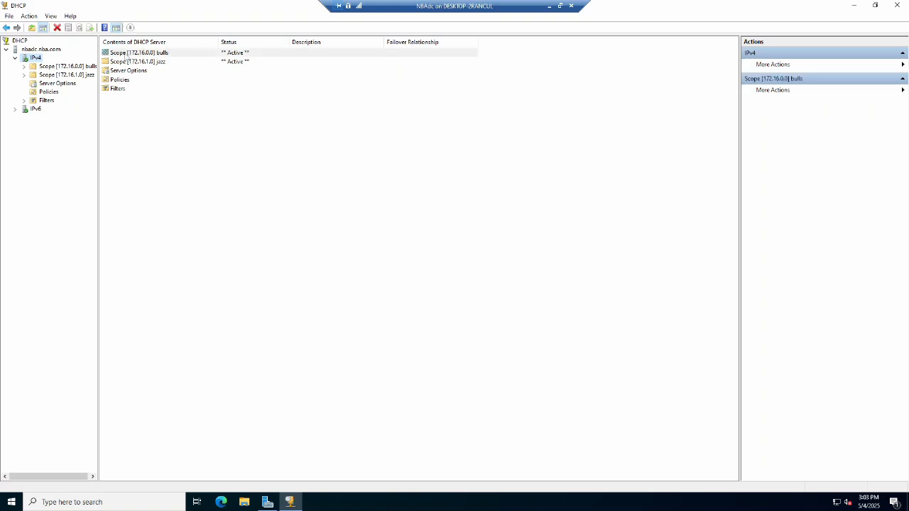
{"action": "left_click", "coordinate": [129, 62]}
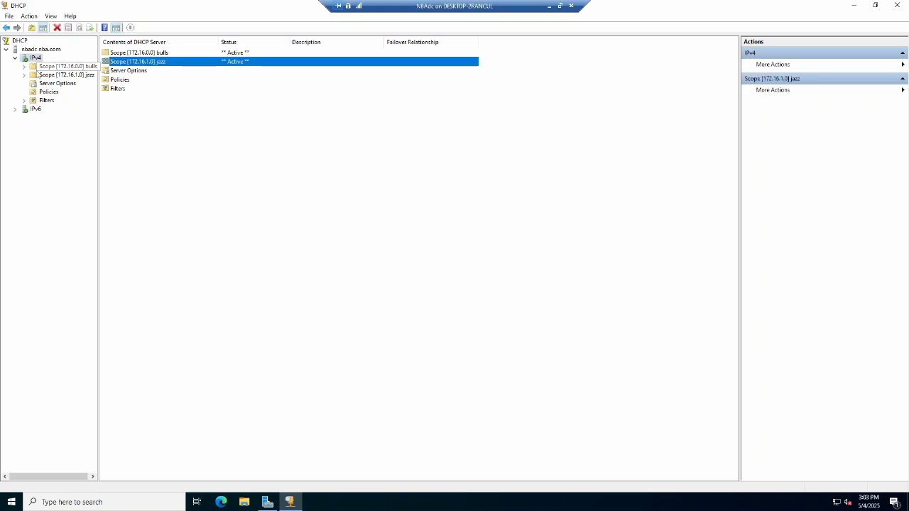
{"action": "left_click", "coordinate": [23, 66]}
{"action": "left_click", "coordinate": [57, 75]}
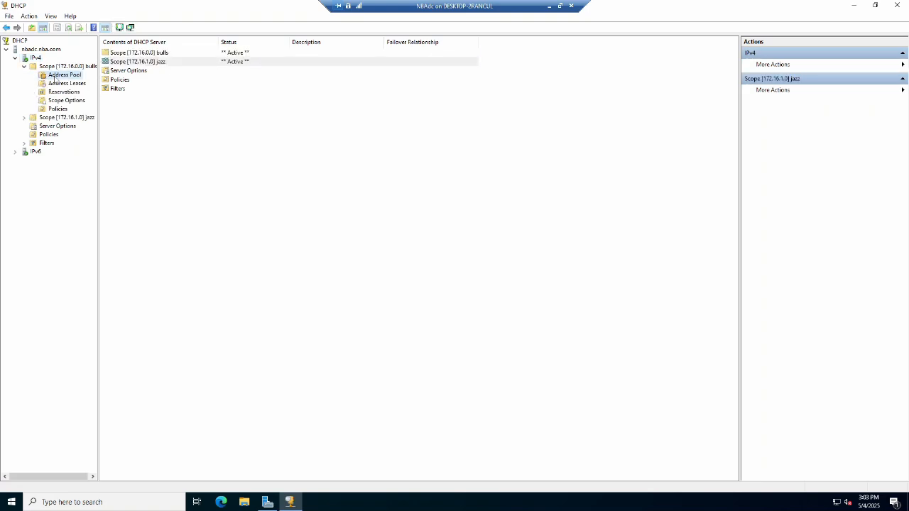
{"action": "left_click", "coordinate": [74, 83]}
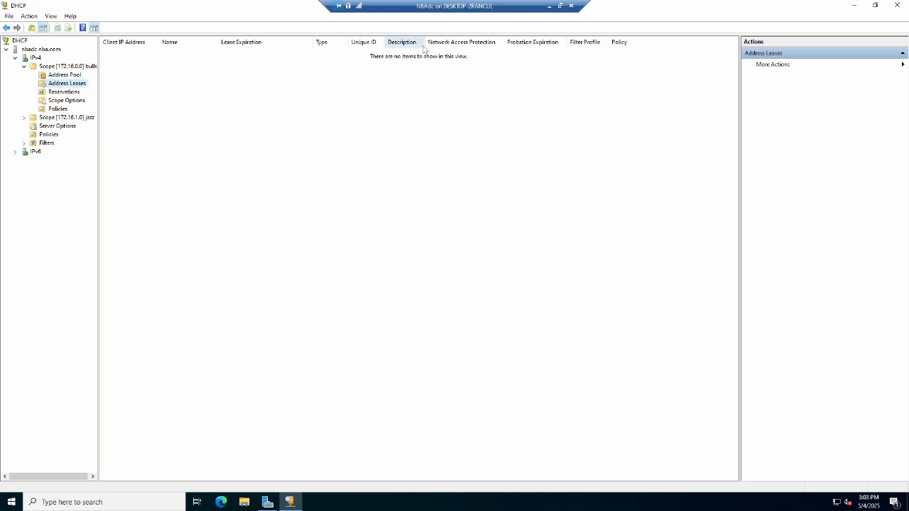
Close the DHCP console and start adding roles, selecting the Remote Access server role.
{"action": "left_click", "coordinate": [898, 5]}
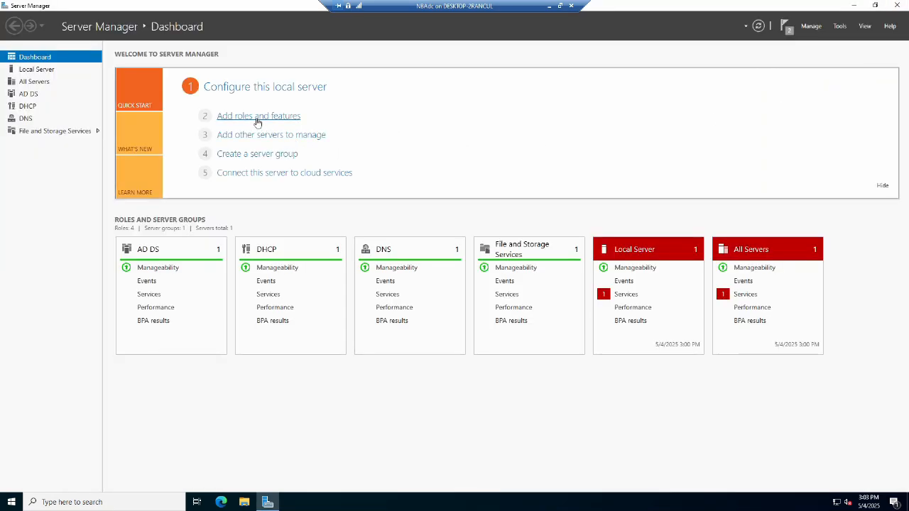
{"action": "left_click", "coordinate": [245, 116]}
{"action": "left_click", "coordinate": [310, 305]}
{"action": "left_click", "coordinate": [311, 305]}
{"action": "left_click", "coordinate": [311, 305]}
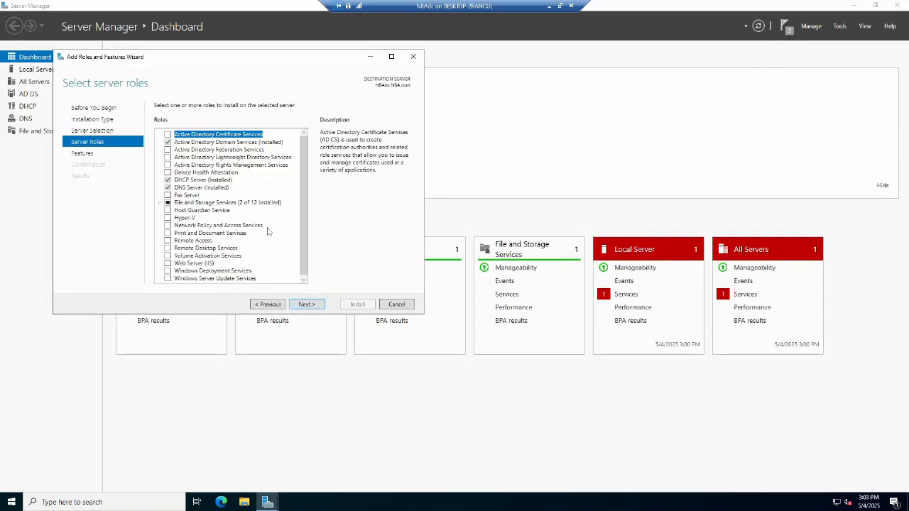
{"action": "left_click", "coordinate": [167, 240]}
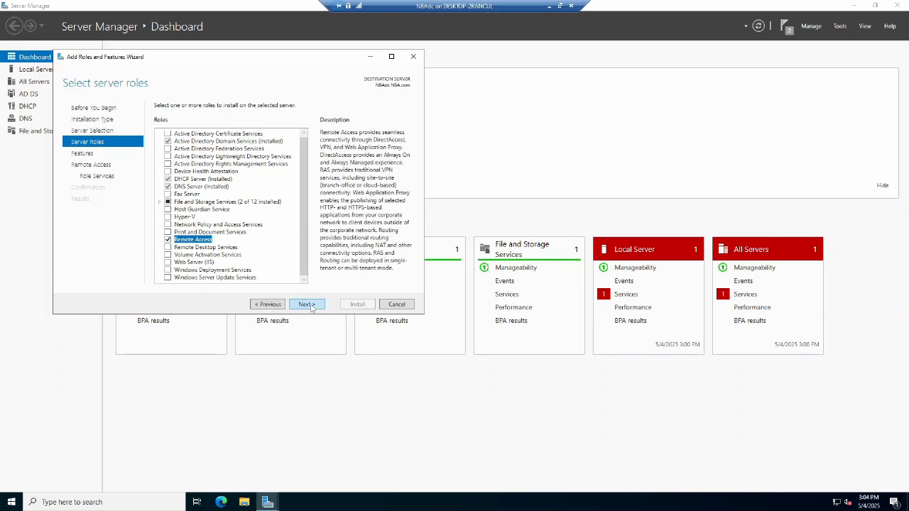
{"action": "left_click", "coordinate": [311, 305]}
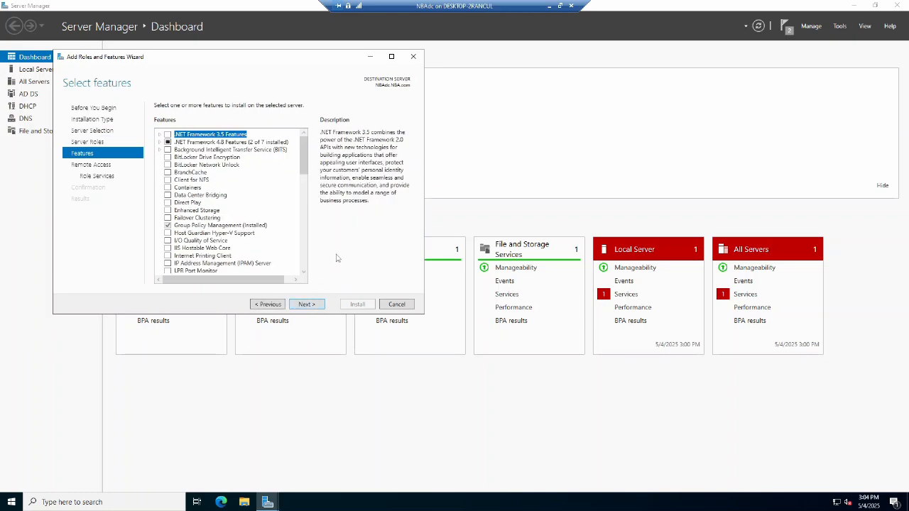
Add the Routing role service with its required features and install the Remote Access role.
{"action": "scroll", "coordinate": [255, 240], "scroll_direction": "down", "scroll_amount": 5}
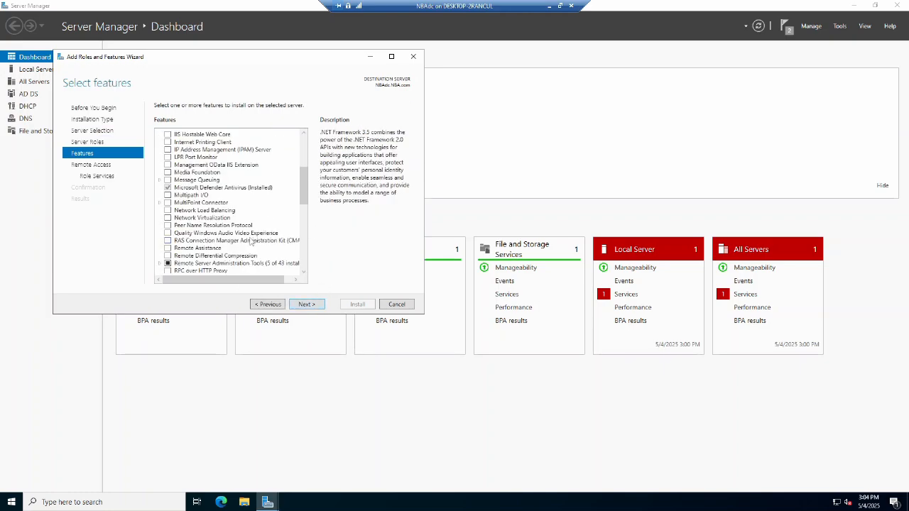
{"action": "scroll", "coordinate": [250, 241], "scroll_direction": "down", "scroll_amount": 5}
{"action": "scroll", "coordinate": [251, 241], "scroll_direction": "up", "scroll_amount": 10}
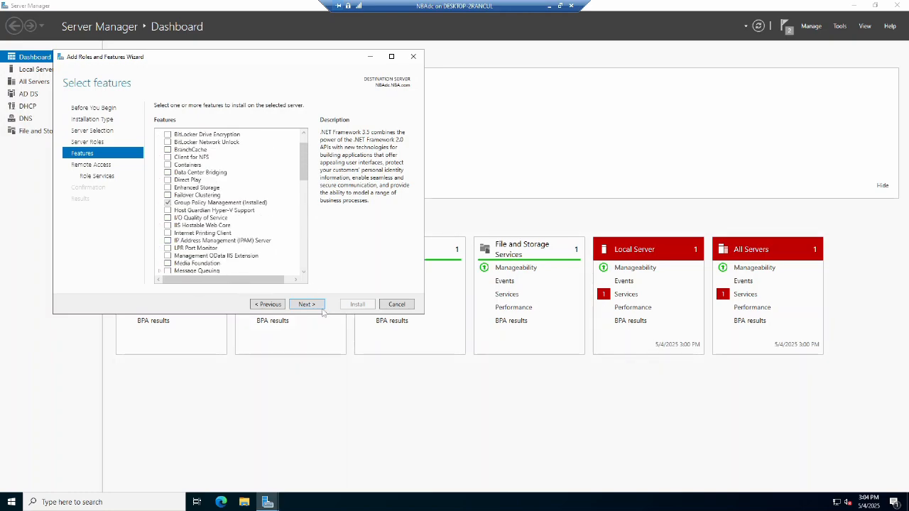
{"action": "left_click", "coordinate": [306, 304]}
{"action": "left_click", "coordinate": [316, 306]}
{"action": "left_click", "coordinate": [171, 142]}
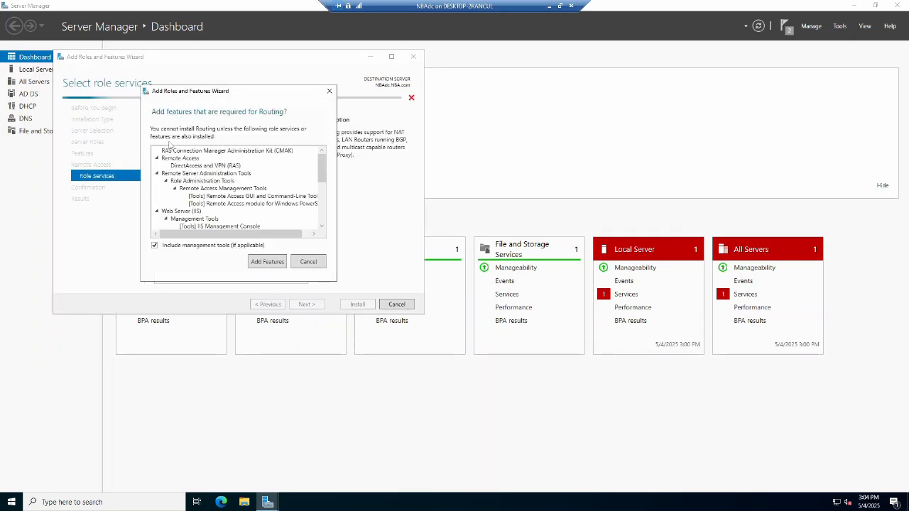
{"action": "scroll", "coordinate": [233, 193], "scroll_direction": "down", "scroll_amount": 3}
{"action": "scroll", "coordinate": [234, 193], "scroll_direction": "up", "scroll_amount": 3}
{"action": "left_click", "coordinate": [274, 263]}
{"action": "left_click", "coordinate": [306, 303]}
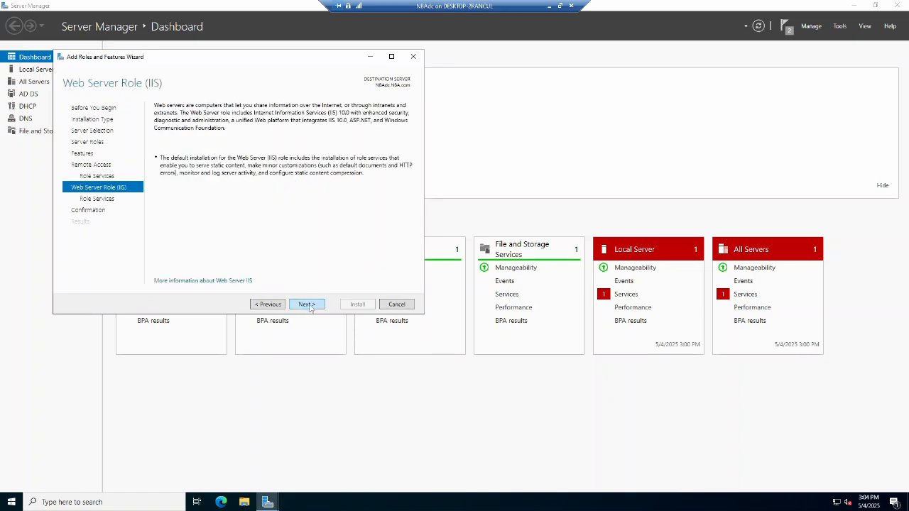
{"action": "left_click", "coordinate": [307, 303]}
{"action": "left_click", "coordinate": [307, 303]}
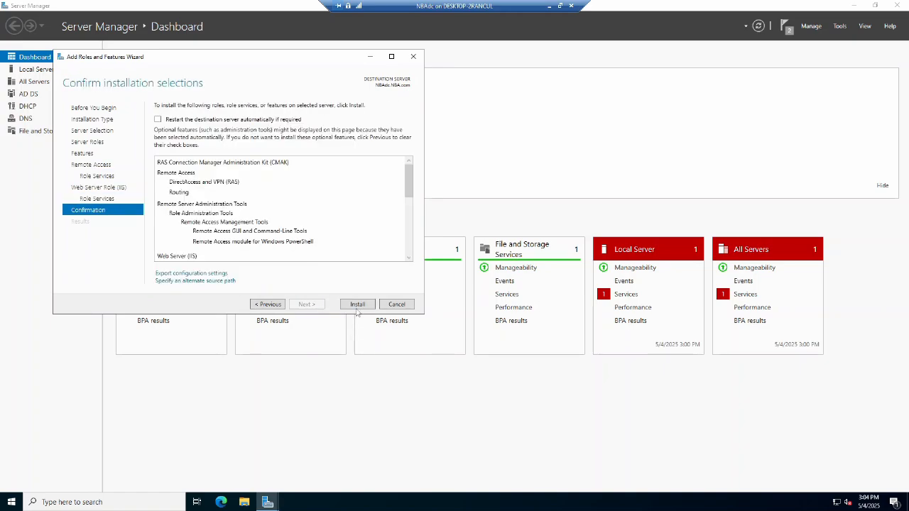
{"action": "left_click", "coordinate": [357, 303]}
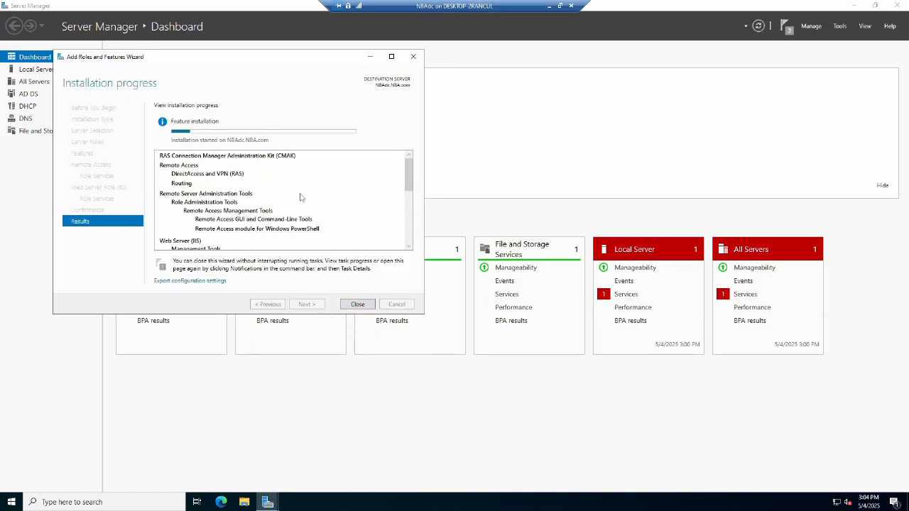
Open and cancel the Remote Access Getting Started Wizard, then close the role installation wizard.
{"action": "scroll", "coordinate": [301, 197], "scroll_direction": "down", "scroll_amount": 5}
{"action": "scroll", "coordinate": [301, 197], "scroll_direction": "up", "scroll_amount": 5}
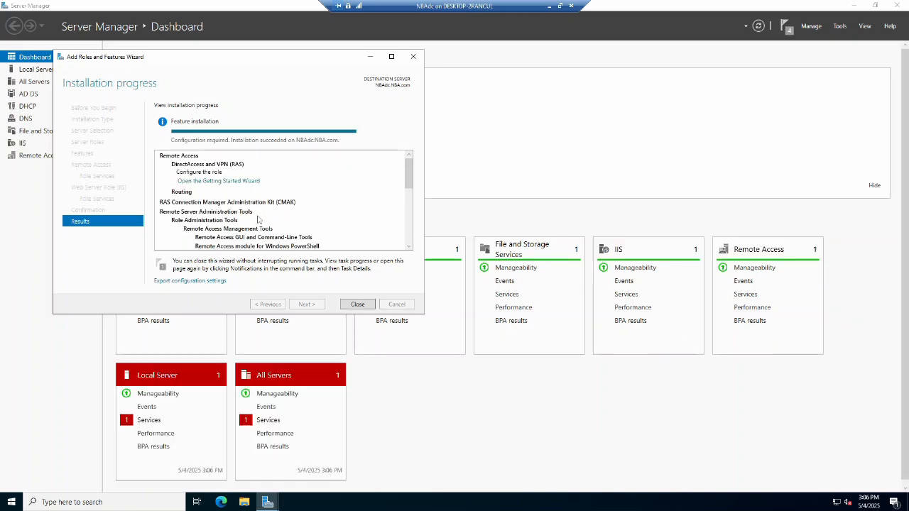
{"action": "left_click", "coordinate": [213, 184]}
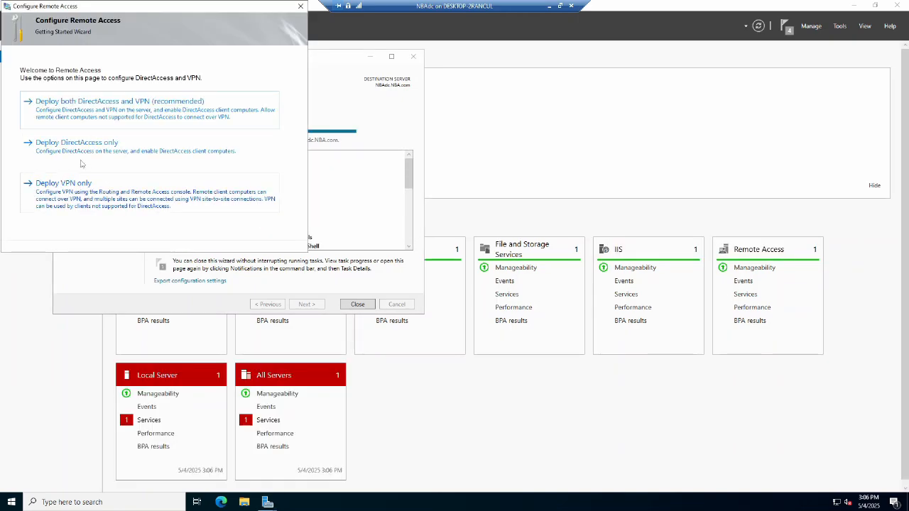
{"action": "left_click", "coordinate": [301, 9]}
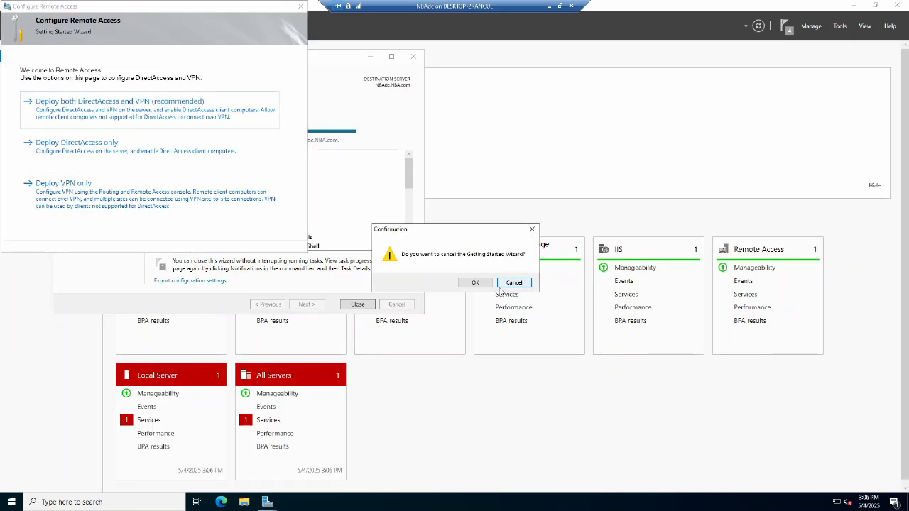
{"action": "left_click", "coordinate": [482, 287]}
{"action": "left_click", "coordinate": [356, 304]}
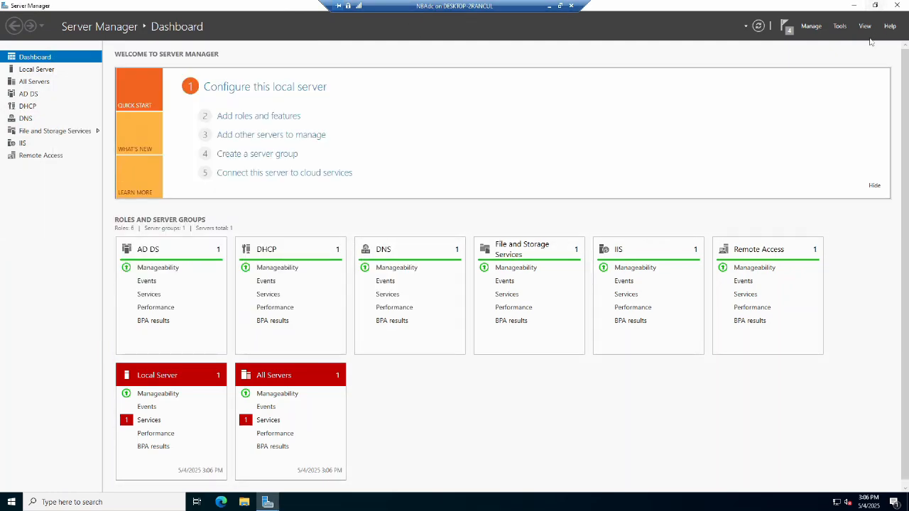
Try to configure NAT on NBADC with the Routing and Remote Access Server Setup Wizard.
{"action": "left_click", "coordinate": [839, 25]}
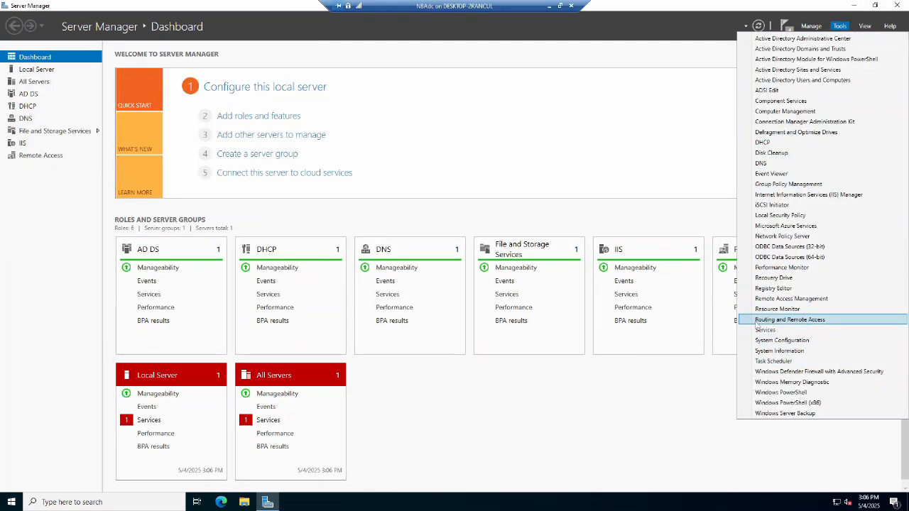
{"action": "left_click", "coordinate": [783, 323]}
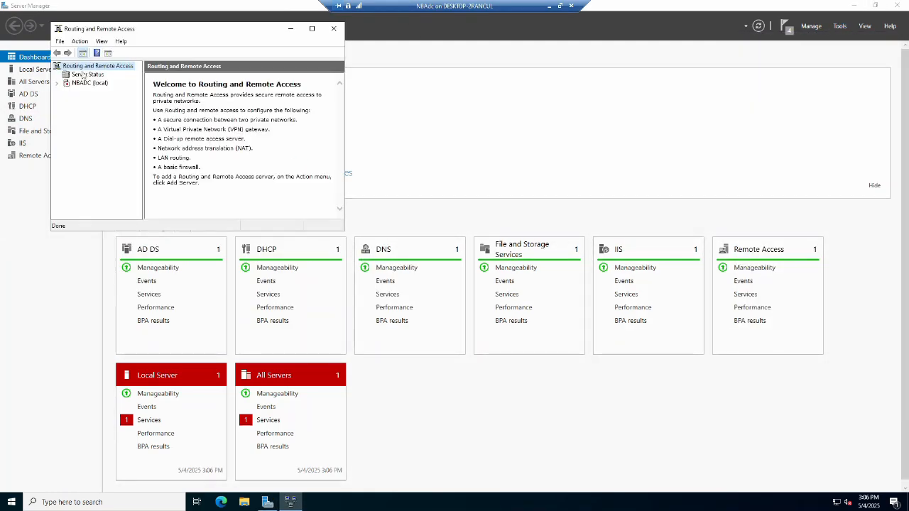
{"action": "left_click", "coordinate": [85, 83]}
{"action": "right_click", "coordinate": [85, 83]}
{"action": "left_click", "coordinate": [142, 90]}
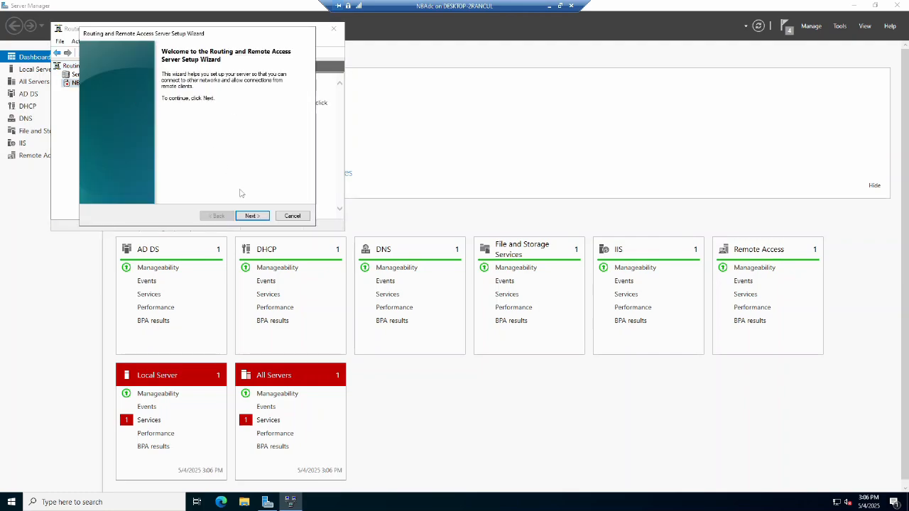
{"action": "left_click", "coordinate": [252, 216]}
{"action": "left_click", "coordinate": [252, 216]}
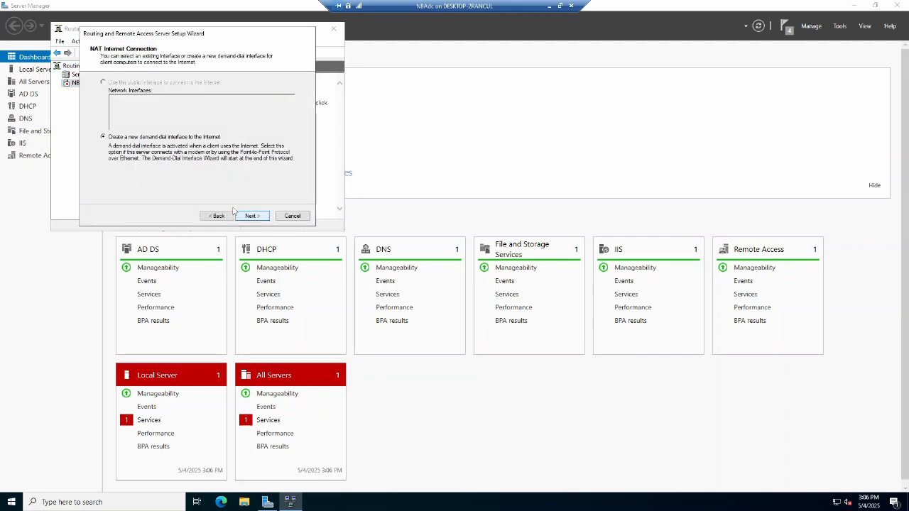
{"action": "left_click", "coordinate": [292, 216]}
{"action": "left_click", "coordinate": [335, 29]}
Configure NBADC for NAT with NATBubbleNIC as the public Internet interface and finish the setup wizard.
{"action": "left_click", "coordinate": [839, 26]}
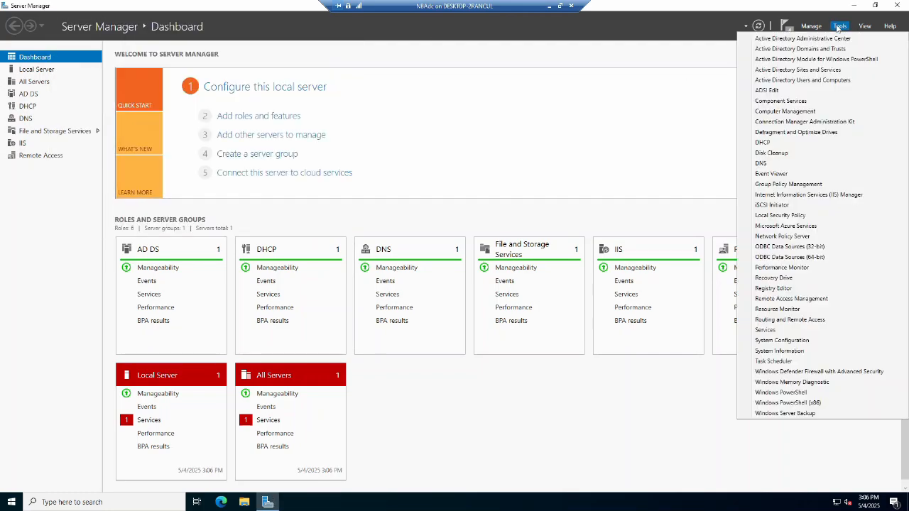
{"action": "left_click", "coordinate": [789, 320]}
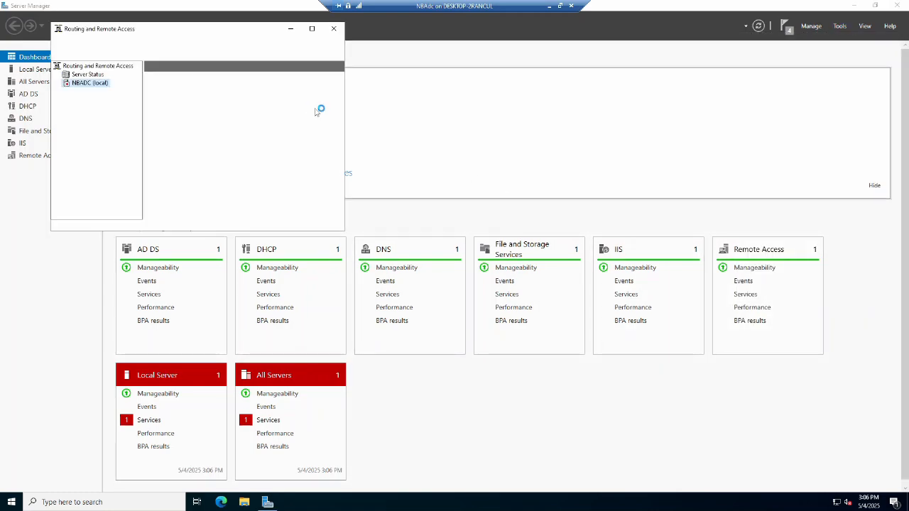
{"action": "left_click", "coordinate": [252, 215]}
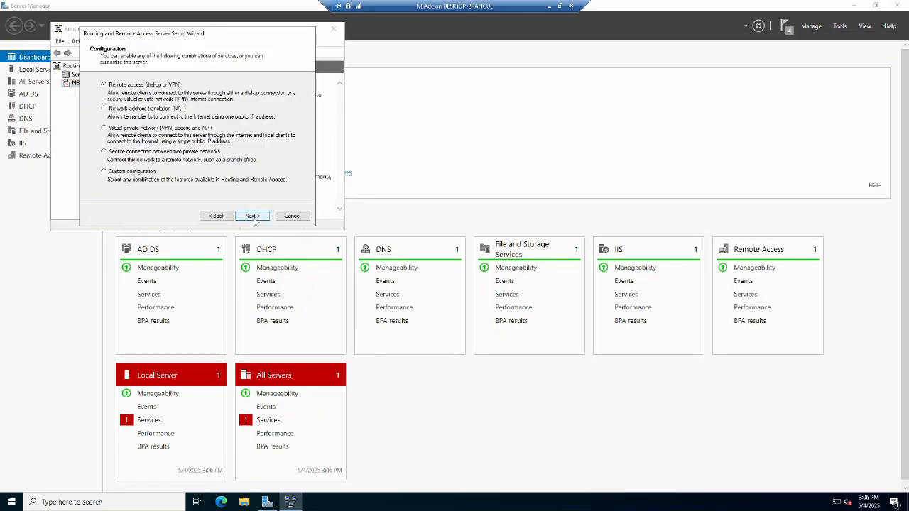
{"action": "left_click", "coordinate": [250, 215]}
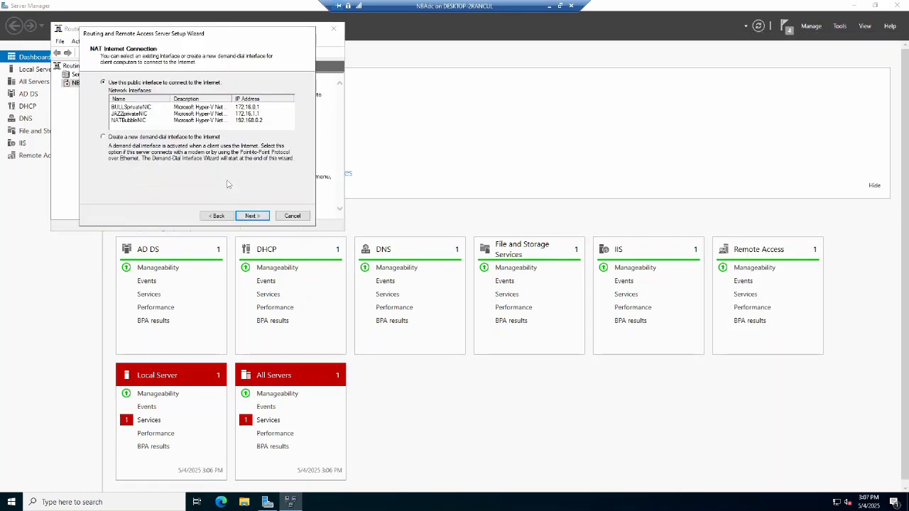
{"action": "left_click", "coordinate": [135, 120]}
{"action": "left_click", "coordinate": [252, 216]}
{"action": "left_click", "coordinate": [250, 217]}
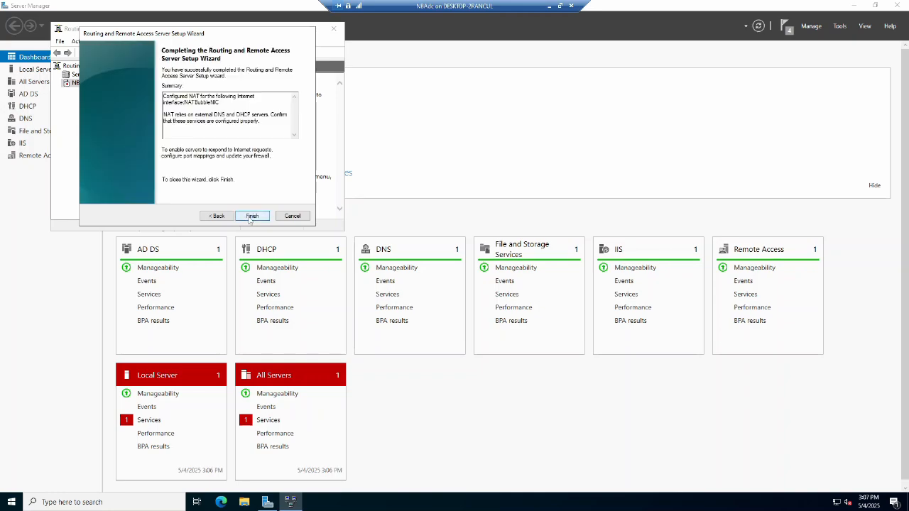
{"action": "left_click", "coordinate": [252, 215]}
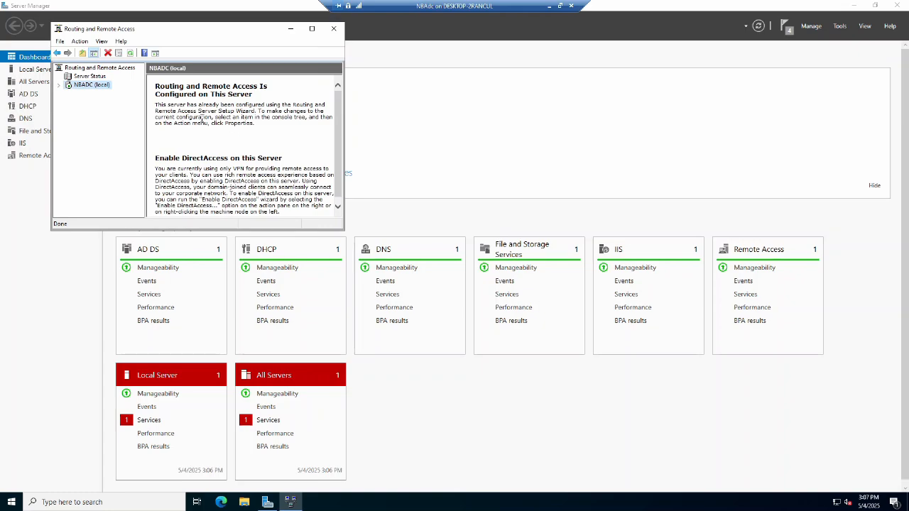
Browse the NBA.com domain's containers in Active Directory Users and Computers.
{"action": "left_click", "coordinate": [334, 28]}
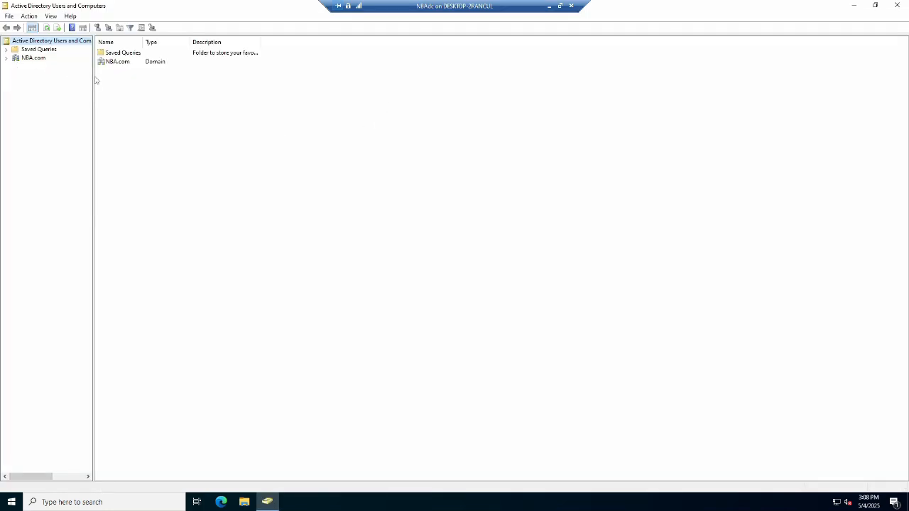
{"action": "left_click_drag", "start_coordinate": [94, 78], "coordinate": [124, 83]}
{"action": "left_click", "coordinate": [6, 58]}
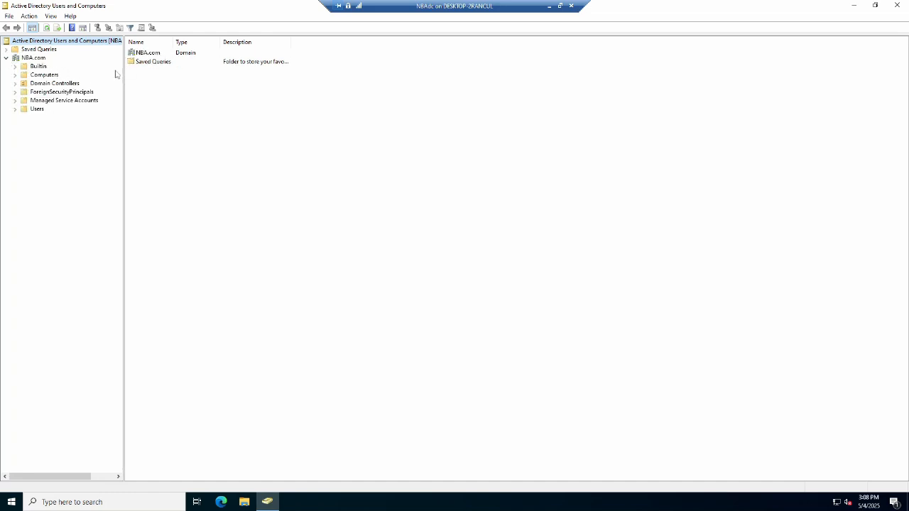
{"action": "left_click", "coordinate": [37, 66]}
{"action": "left_click_drag", "start_coordinate": [174, 42], "coordinate": [333, 39]}
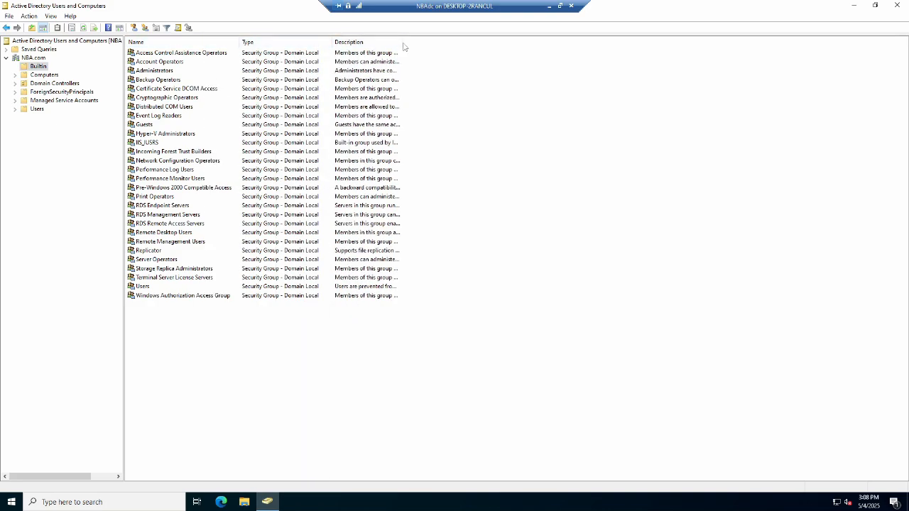
{"action": "left_click_drag", "start_coordinate": [888, 59], "coordinate": [893, 57]}
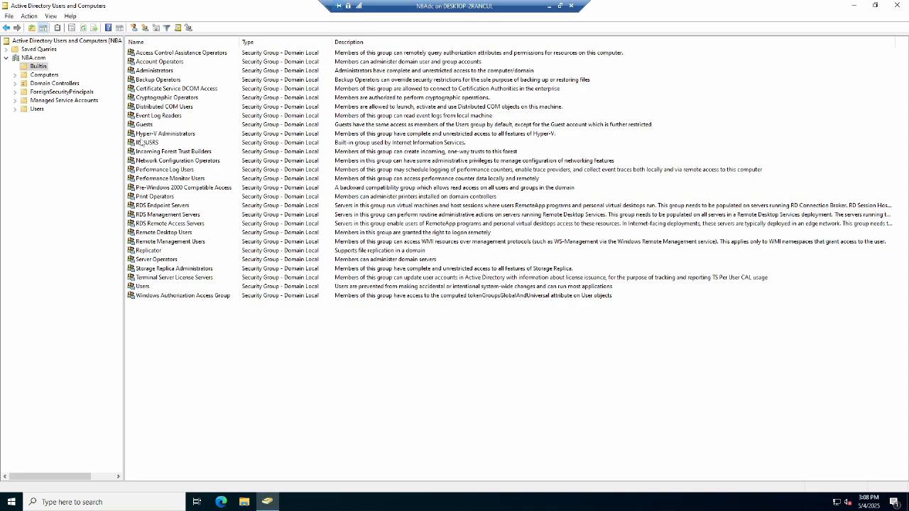
{"action": "left_click", "coordinate": [42, 76]}
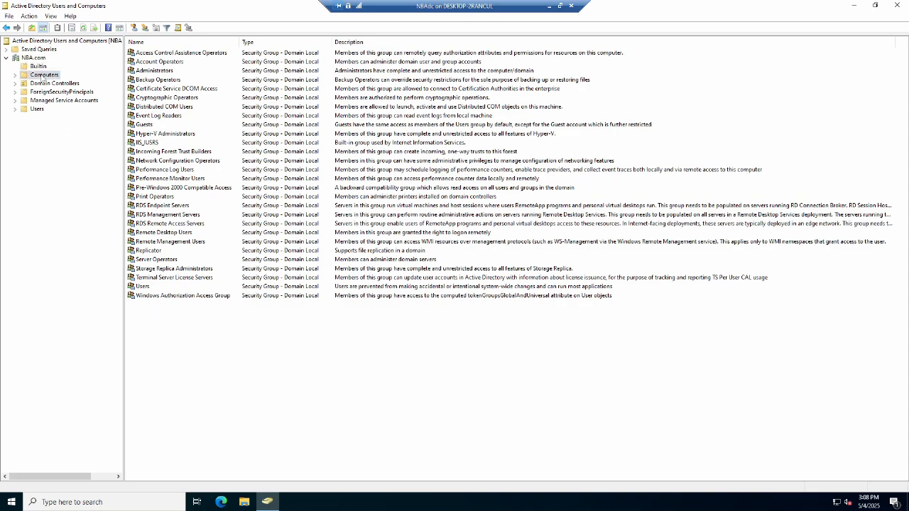
{"action": "left_click", "coordinate": [28, 84]}
{"action": "left_click", "coordinate": [144, 57]}
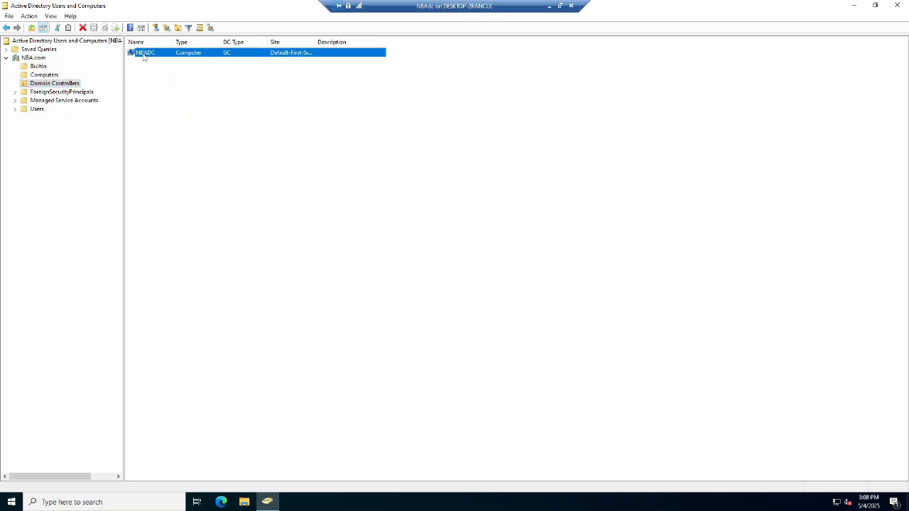
{"action": "left_click", "coordinate": [37, 94]}
{"action": "left_click", "coordinate": [44, 104]}
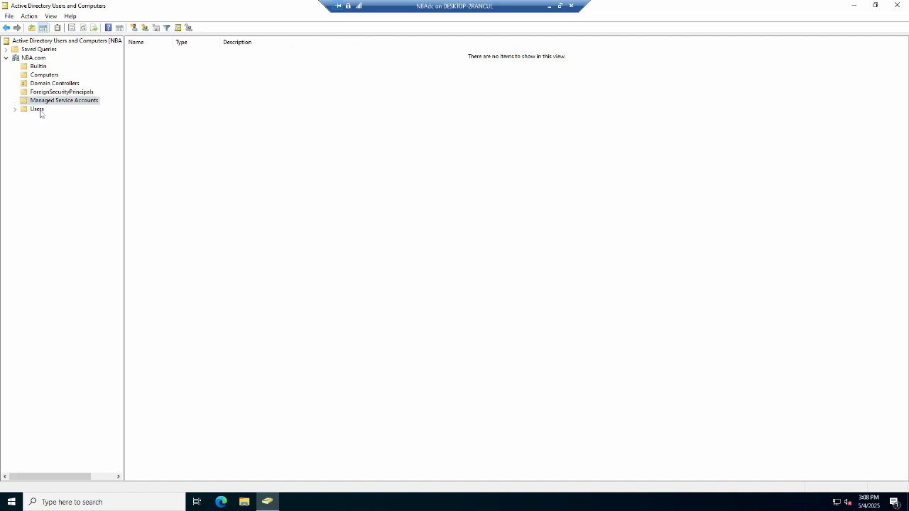
{"action": "left_click", "coordinate": [41, 111]}
{"action": "left_click_drag", "start_coordinate": [173, 43], "coordinate": [349, 39]}
{"action": "left_click_drag", "start_coordinate": [630, 55], "coordinate": [896, 97]}
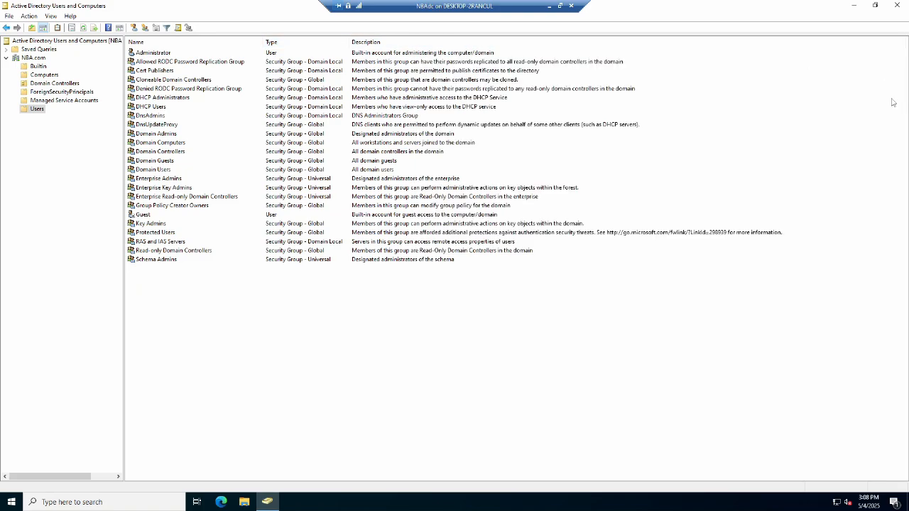
Open the Administrator account's properties and review the groups it is a member of.
{"action": "double_click", "coordinate": [157, 54]}
{"action": "left_click", "coordinate": [392, 144]}
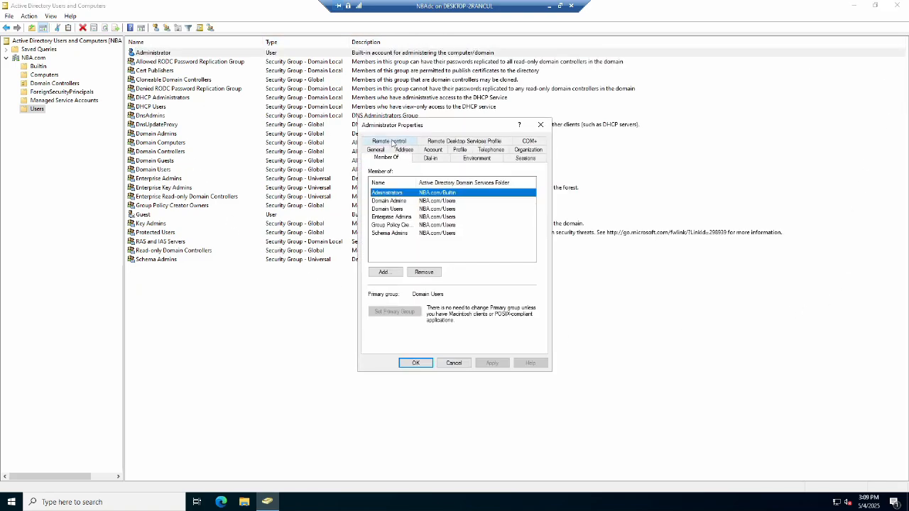
{"action": "left_click", "coordinate": [380, 203]}
{"action": "left_click", "coordinate": [389, 210]}
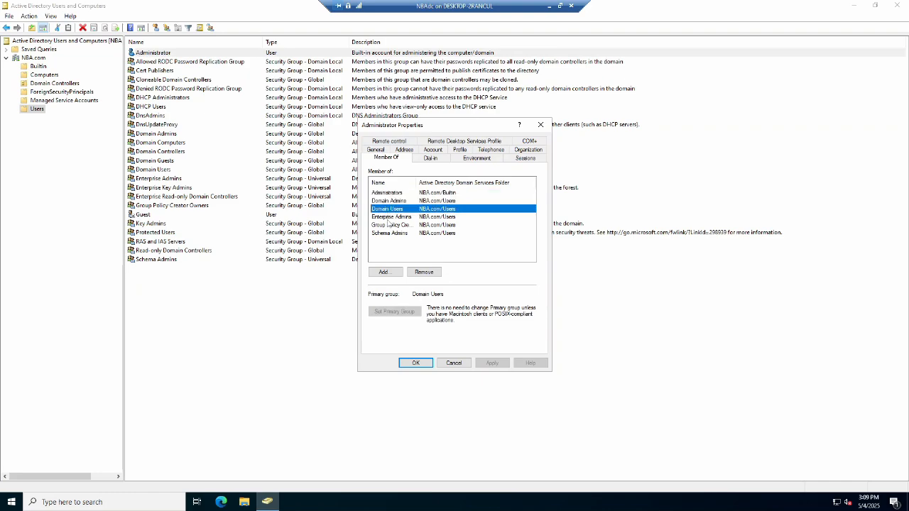
{"action": "left_click", "coordinate": [387, 217]}
{"action": "left_click_drag", "start_coordinate": [417, 182], "coordinate": [445, 183]}
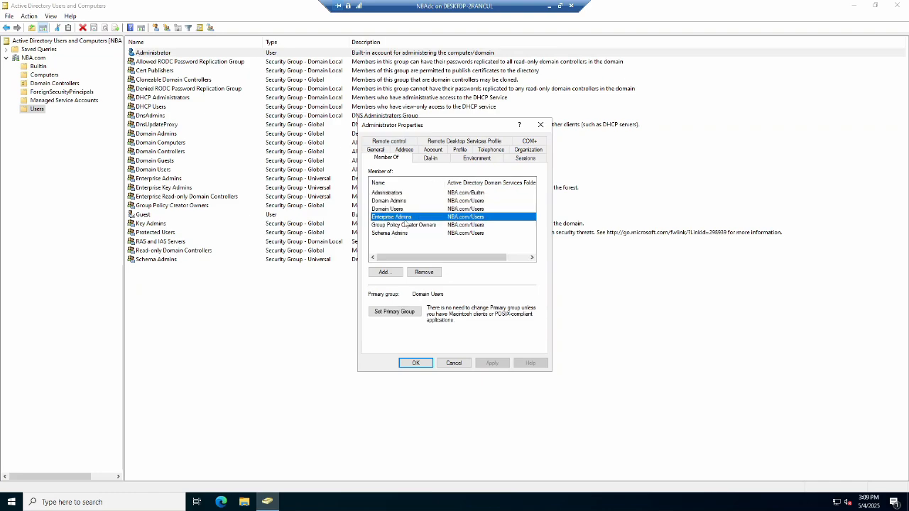
Close the Administrator's properties and review the Domain Users group's members and group memberships.
{"action": "left_click", "coordinate": [407, 225]}
{"action": "left_click", "coordinate": [388, 233]}
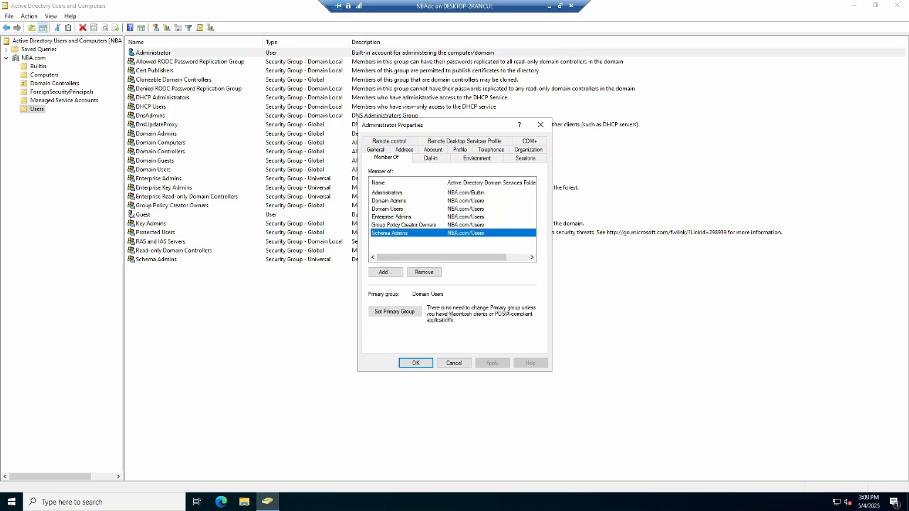
{"action": "left_click", "coordinate": [414, 363]}
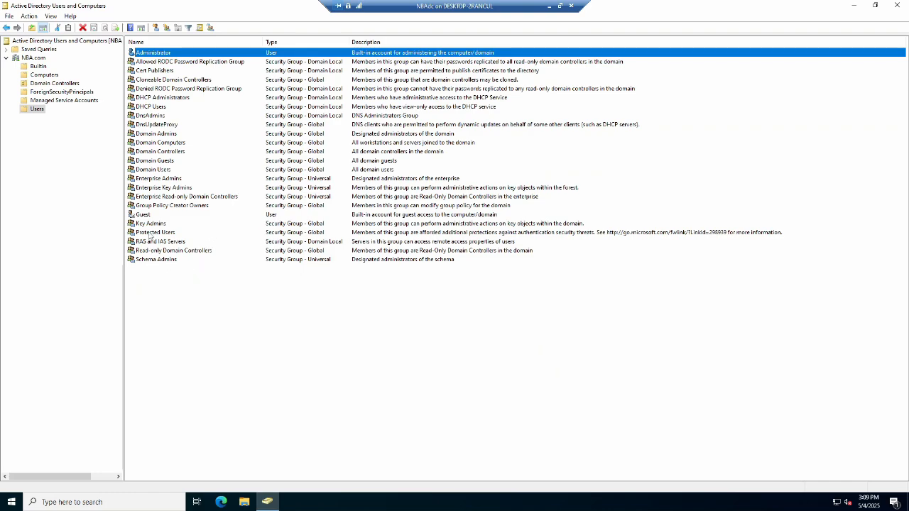
{"action": "left_click", "coordinate": [145, 214]}
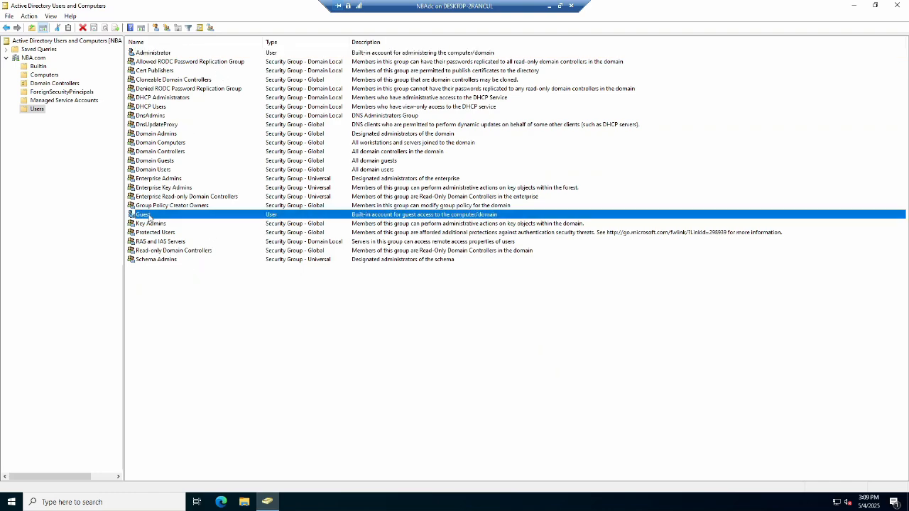
{"action": "double_click", "coordinate": [166, 173]}
{"action": "left_click", "coordinate": [398, 141]}
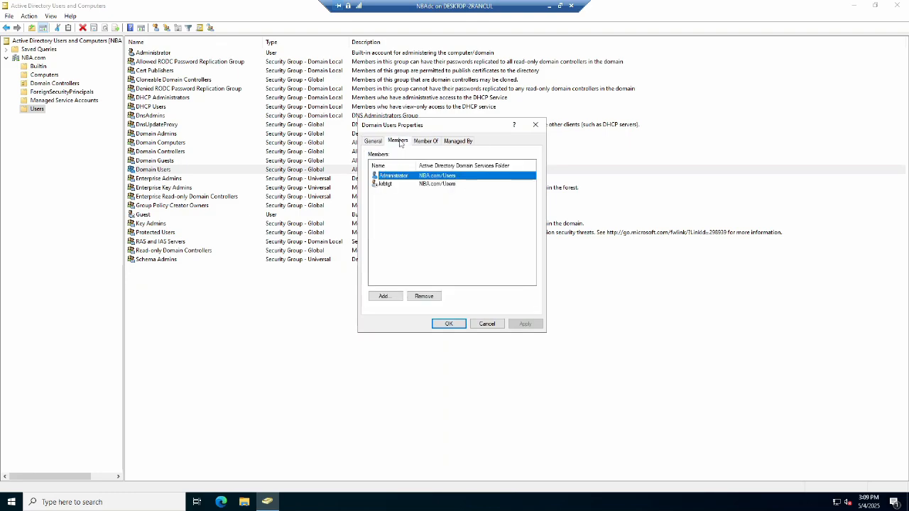
{"action": "left_click", "coordinate": [390, 184]}
{"action": "left_click", "coordinate": [425, 140]}
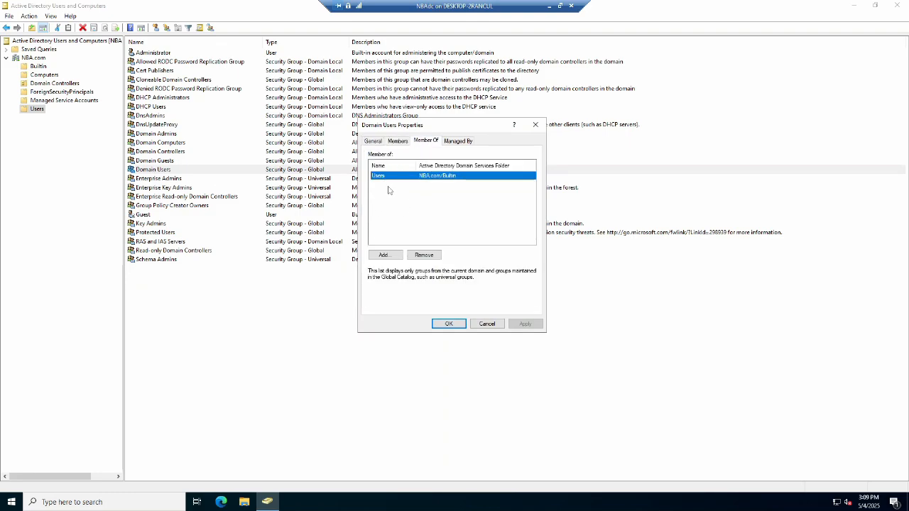
{"action": "left_click", "coordinate": [449, 323]}
Review the Builtin Users group's members and the groups it belongs to.
{"action": "left_click", "coordinate": [42, 67]}
{"action": "double_click", "coordinate": [151, 287]}
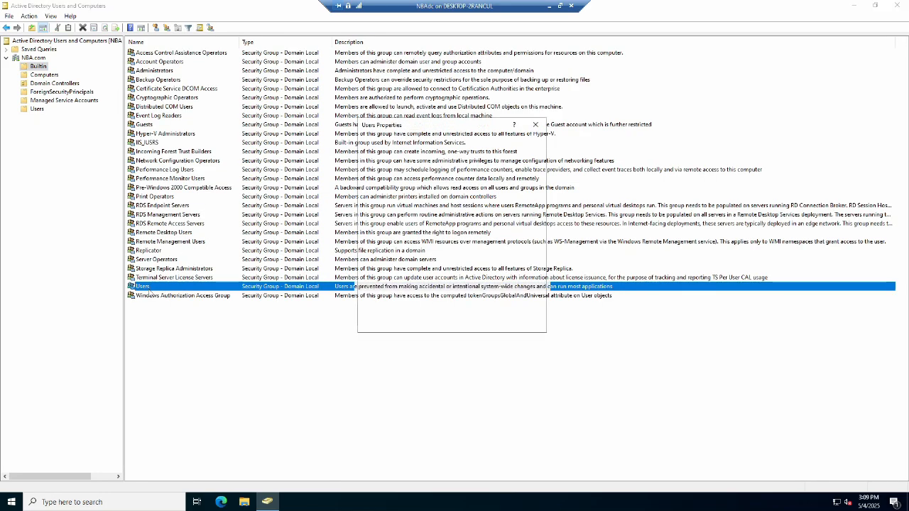
{"action": "left_click", "coordinate": [397, 140]}
{"action": "left_click", "coordinate": [408, 184]}
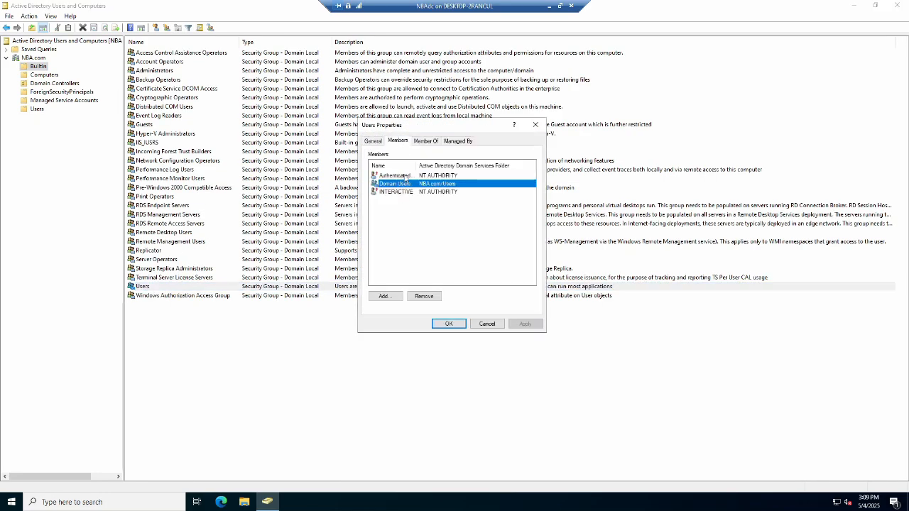
{"action": "double_click", "coordinate": [414, 165]}
{"action": "left_click", "coordinate": [426, 141]}
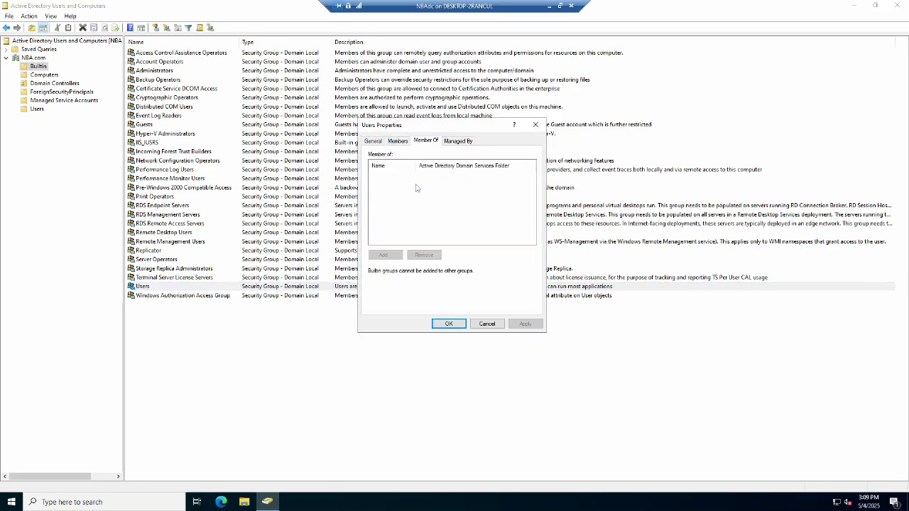
{"action": "left_click", "coordinate": [487, 323]}
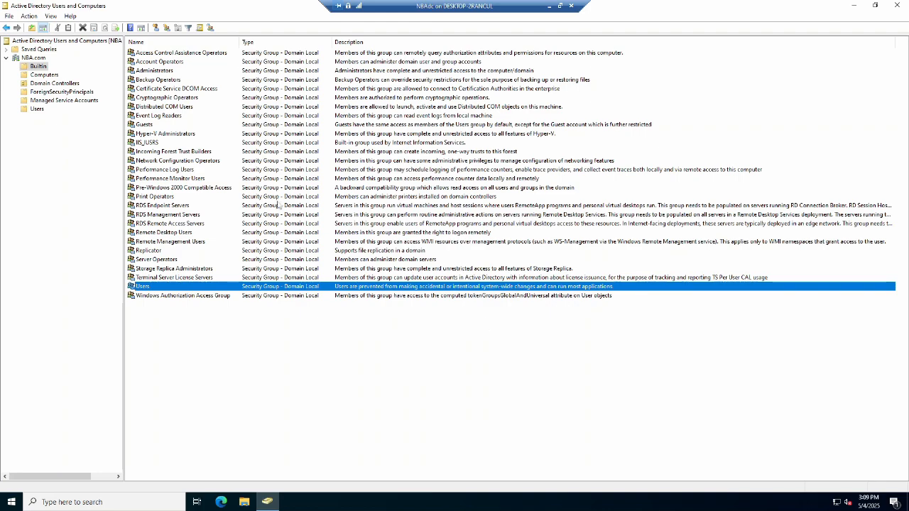
Review the Backup Operators group's members and memberships.
{"action": "double_click", "coordinate": [162, 81]}
{"action": "left_click", "coordinate": [398, 141]}
{"action": "left_click", "coordinate": [426, 140]}
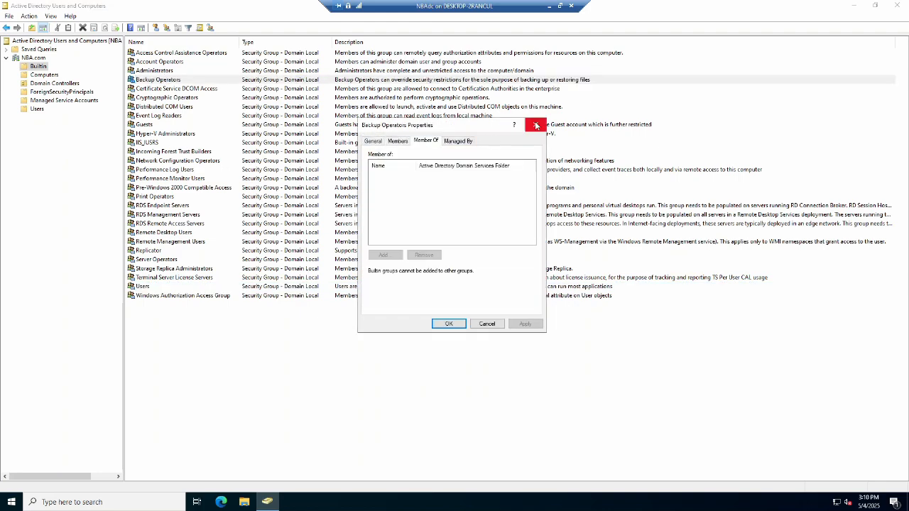
{"action": "left_click", "coordinate": [536, 125]}
Review the Builtin Administrators group's members, memberships and general description.
{"action": "double_click", "coordinate": [155, 71]}
{"action": "left_click", "coordinate": [397, 141]}
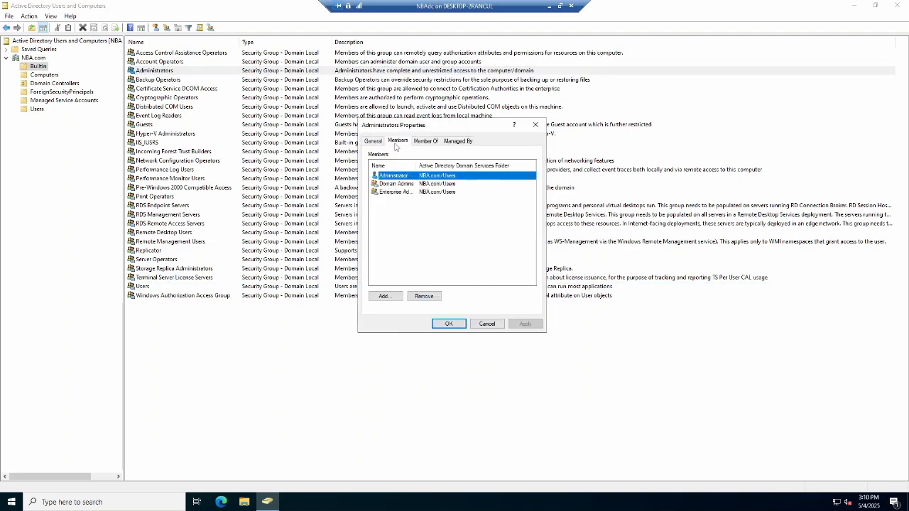
{"action": "left_click", "coordinate": [395, 192]}
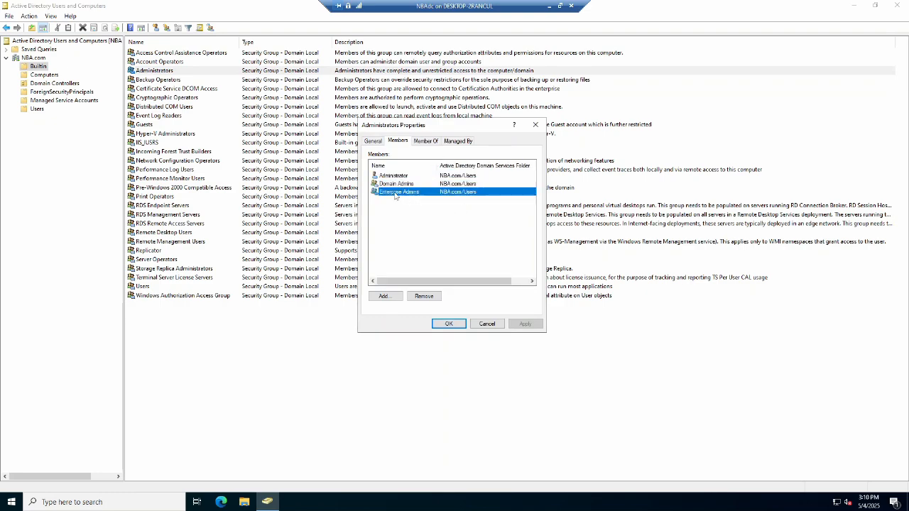
{"action": "left_click", "coordinate": [426, 142]}
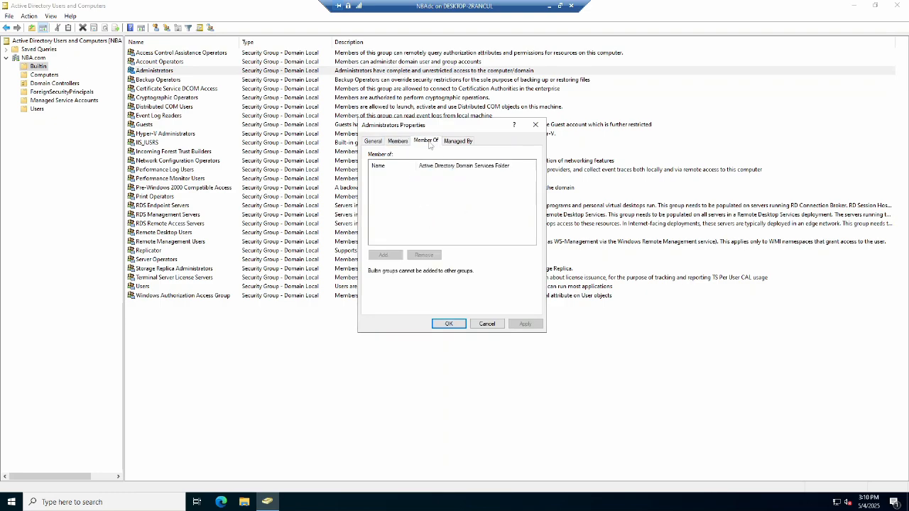
{"action": "left_click", "coordinate": [378, 141]}
{"action": "left_click_drag", "start_coordinate": [411, 198], "coordinate": [543, 196]}
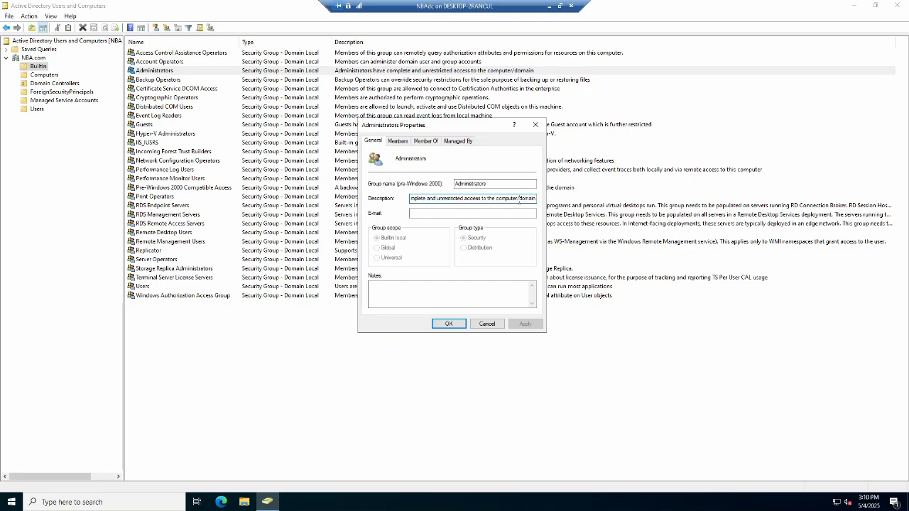
{"action": "left_click", "coordinate": [447, 323]}
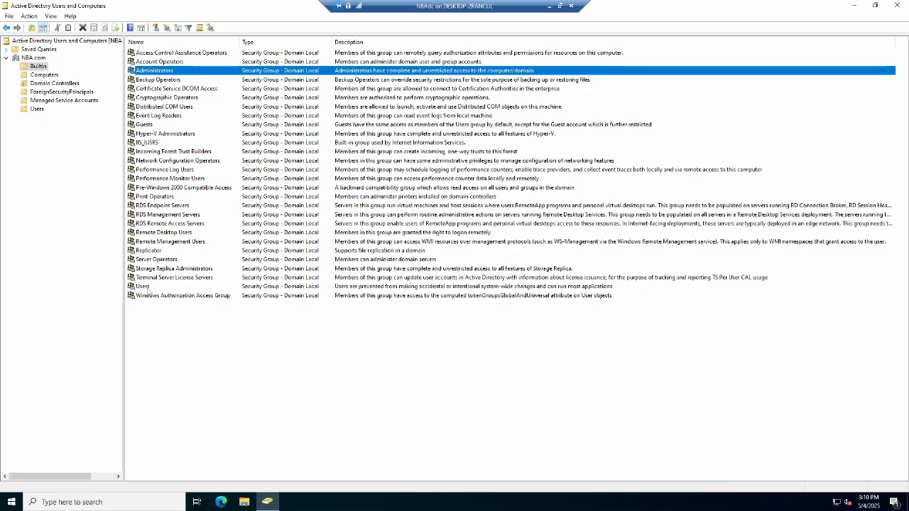
Review the Domain Admins group's members and the groups it belongs to.
{"action": "left_click", "coordinate": [37, 110]}
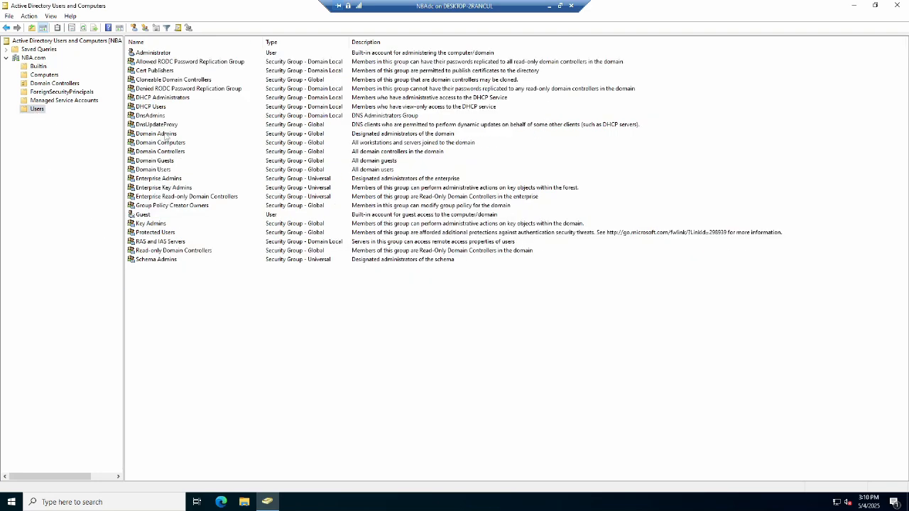
{"action": "double_click", "coordinate": [166, 137]}
{"action": "left_click", "coordinate": [401, 141]}
{"action": "left_click", "coordinate": [424, 142]}
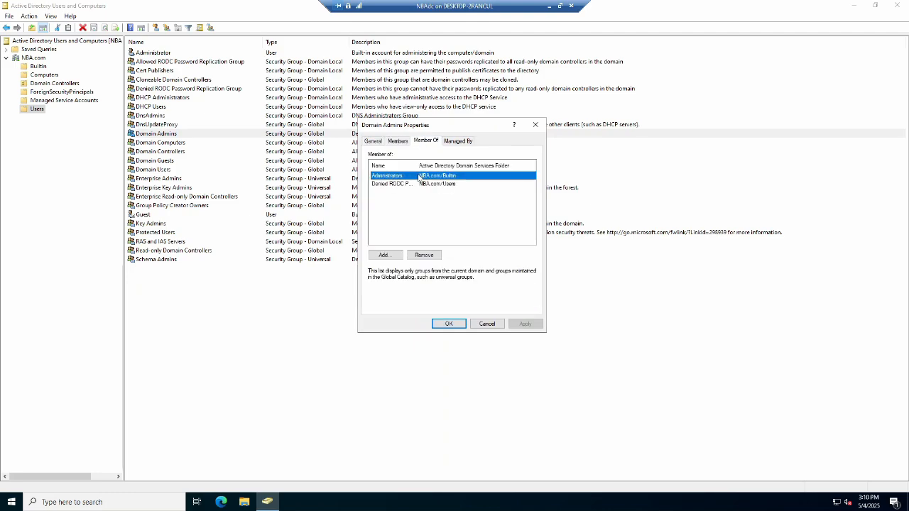
{"action": "left_click_drag", "start_coordinate": [417, 165], "coordinate": [446, 164]}
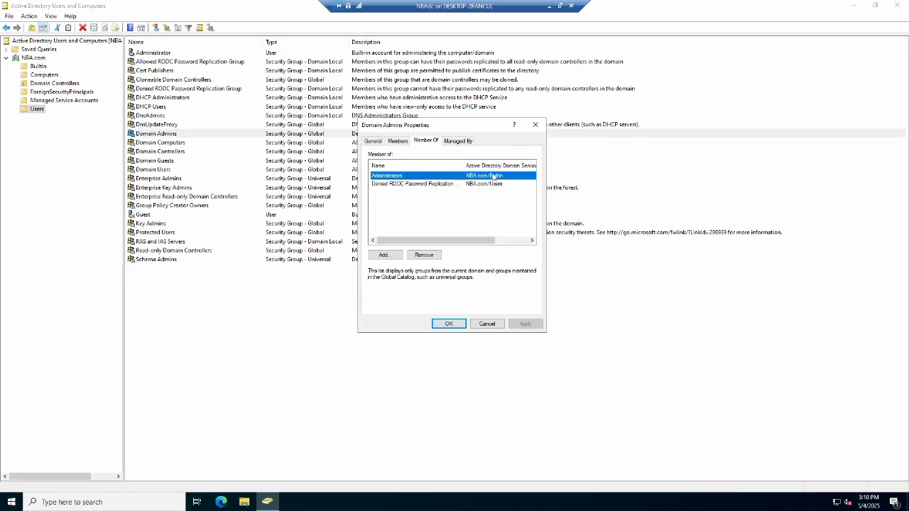
{"action": "left_click", "coordinate": [449, 323]}
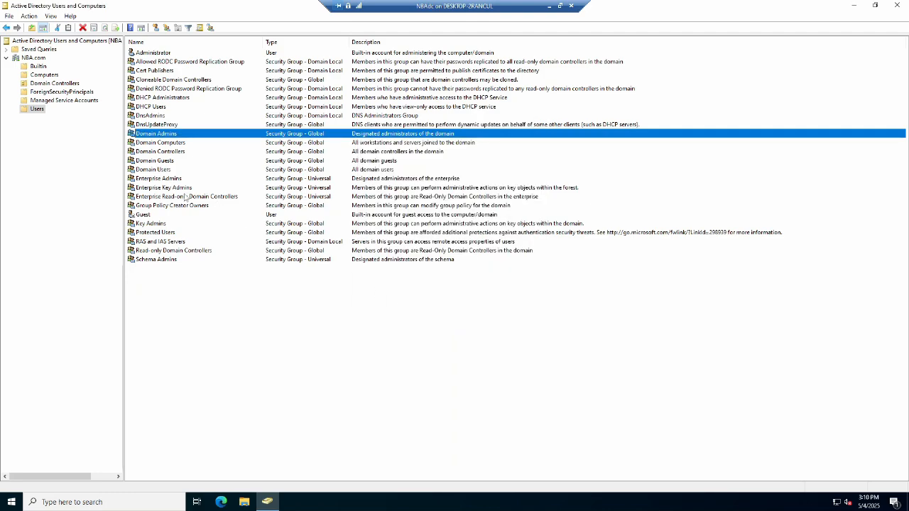
Review the Enterprise Admins group's members and the groups it belongs to.
{"action": "double_click", "coordinate": [169, 179]}
{"action": "left_click", "coordinate": [406, 143]}
{"action": "left_click", "coordinate": [429, 143]}
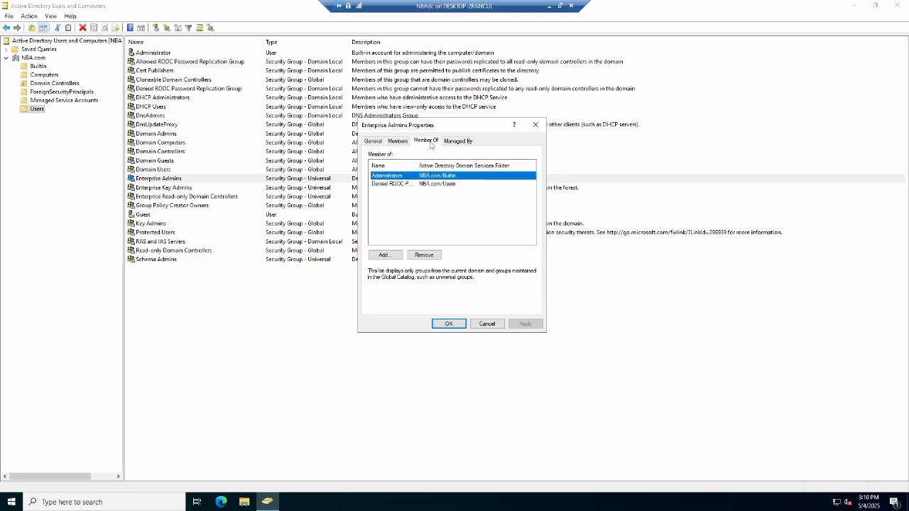
{"action": "left_click_drag", "start_coordinate": [418, 164], "coordinate": [446, 164]}
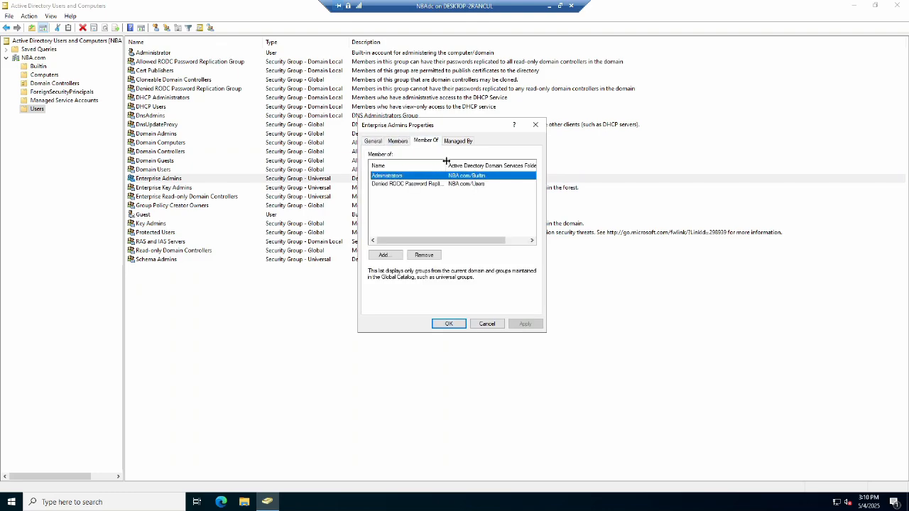
{"action": "left_click", "coordinate": [448, 324]}
Review the Schema Admins group's members and the groups it belongs to.
{"action": "double_click", "coordinate": [170, 260]}
{"action": "left_click", "coordinate": [398, 141]}
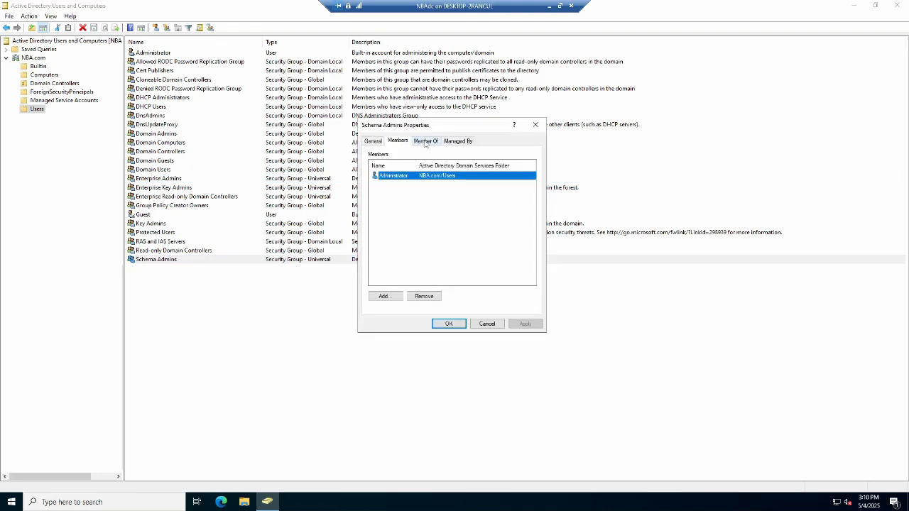
{"action": "left_click", "coordinate": [426, 141]}
{"action": "mouse_move", "coordinate": [454, 164]}
{"action": "left_mouse_down"}
{"action": "mouse_move", "coordinate": [429, 164]}
{"action": "mouse_move", "coordinate": [458, 164]}
{"action": "left_mouse_up"}
{"action": "left_click", "coordinate": [449, 324]}
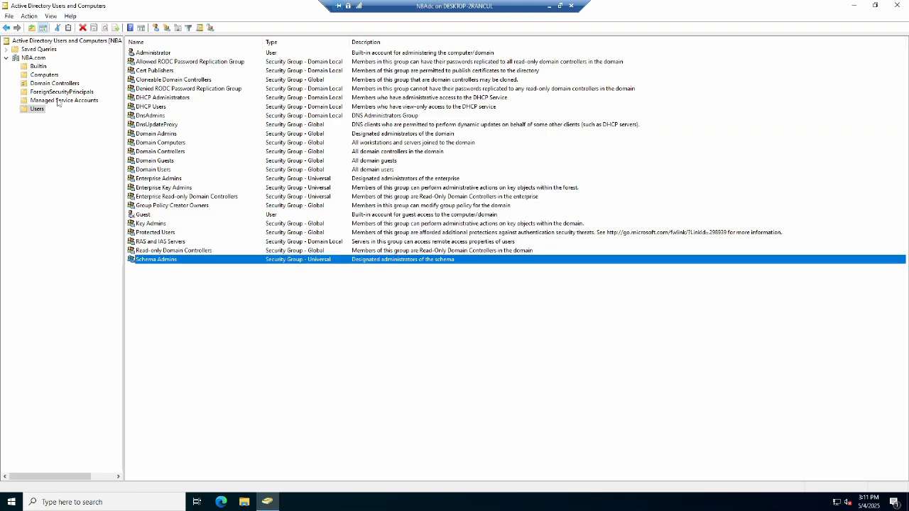
Create an organizational unit named bulls directly under the NBA.com domain.
{"action": "left_click", "coordinate": [34, 58]}
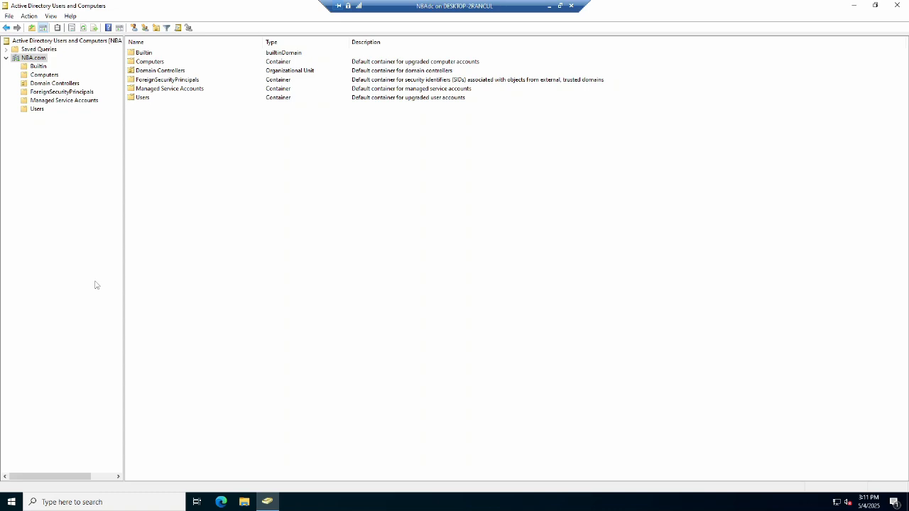
{"action": "key", "text": "shift+F10"}
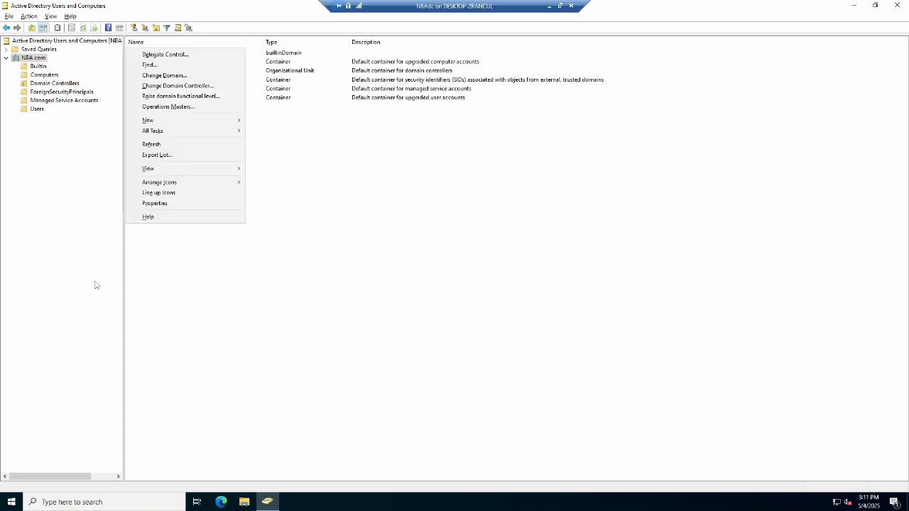
{"action": "key", "text": "n"}
{"action": "key", "text": "o"}
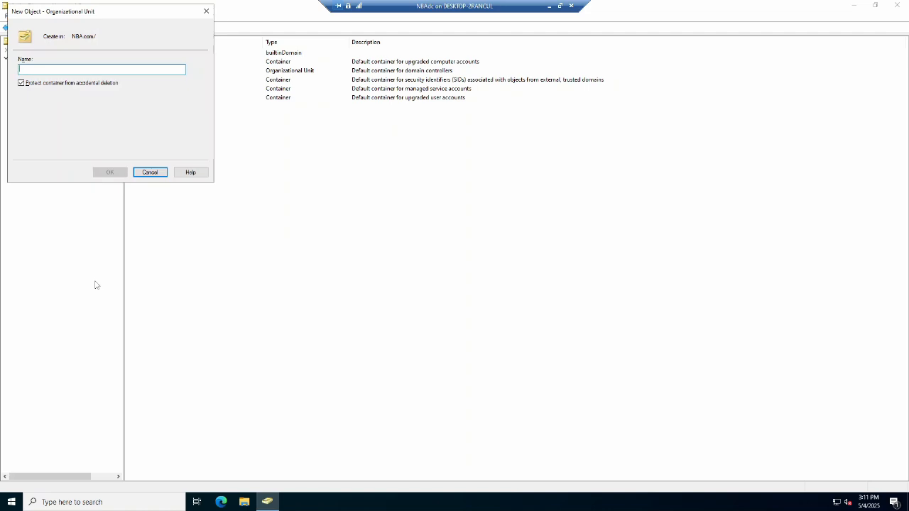
{"action": "type", "text": "bulls"}
{"action": "key", "text": "Tab"}
{"action": "key", "text": "Tab"}
{"action": "key", "text": "Return"}
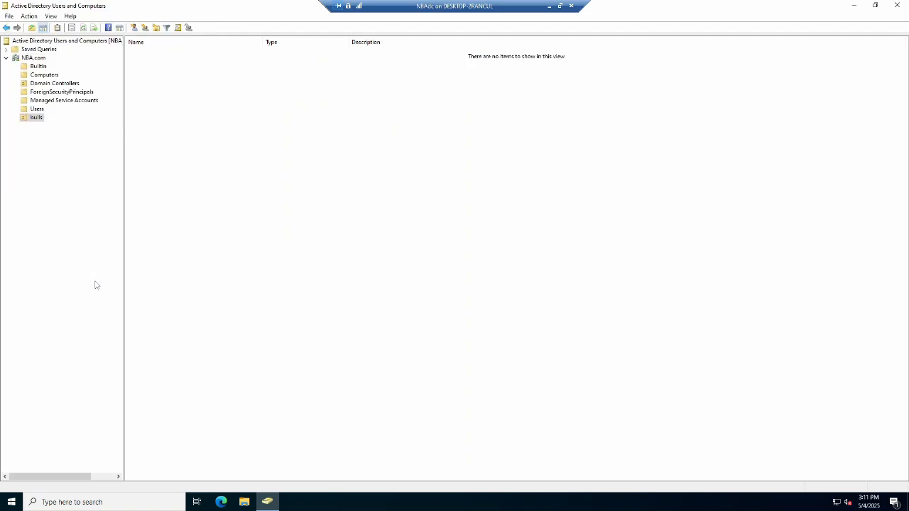
Create an organizational unit named jazz under NBA.com with accidental-deletion protection turned off.
{"action": "left_click", "coordinate": [28, 58]}
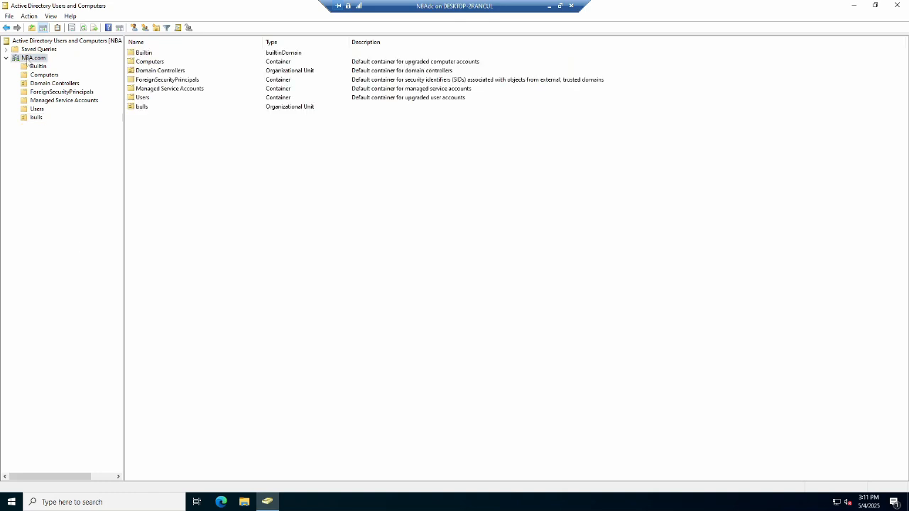
{"action": "key", "text": "shift+F10"}
{"action": "key", "text": "w"}
{"action": "key", "text": "o"}
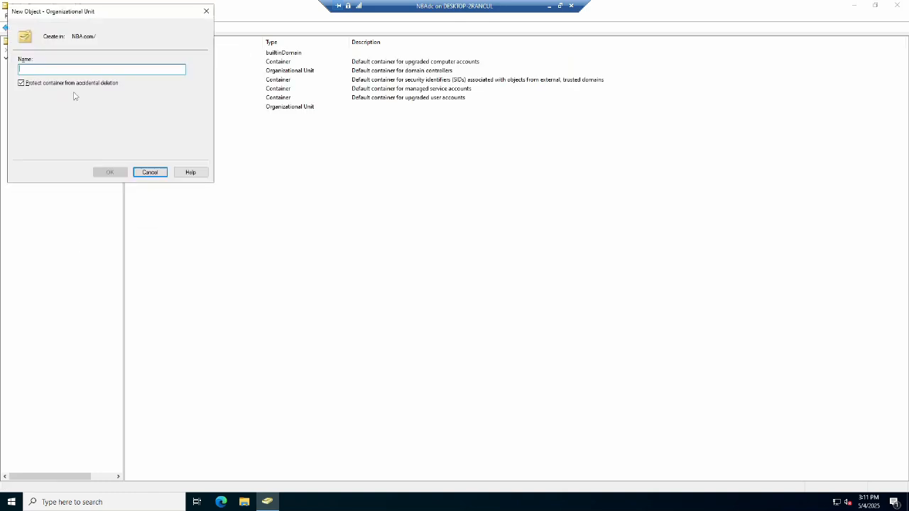
{"action": "type", "text": "jazz"}
{"action": "key", "text": "Tab"}
{"action": "key", "text": "space"}
{"action": "key", "text": "Tab"}
{"action": "key", "text": "Return"}
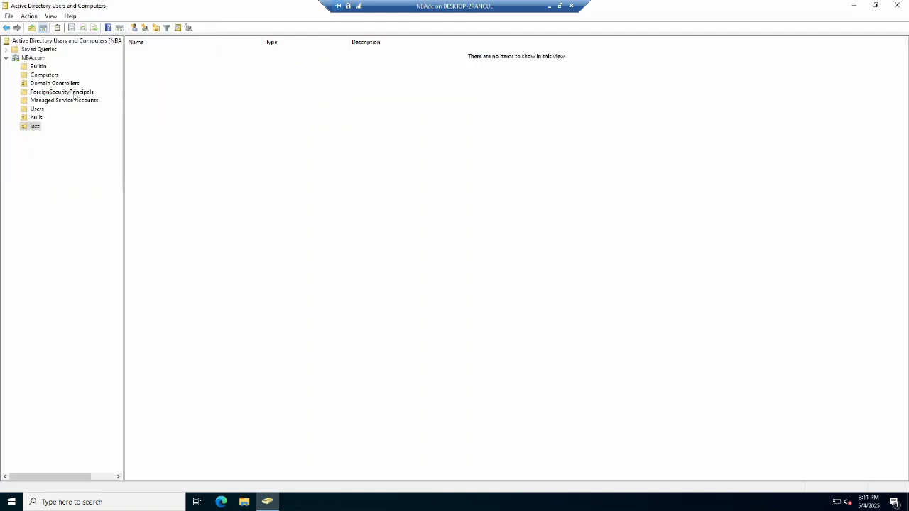
Create an organizational unit named pc inside the bulls OU without accidental-deletion protection.
{"action": "left_click", "coordinate": [36, 118]}
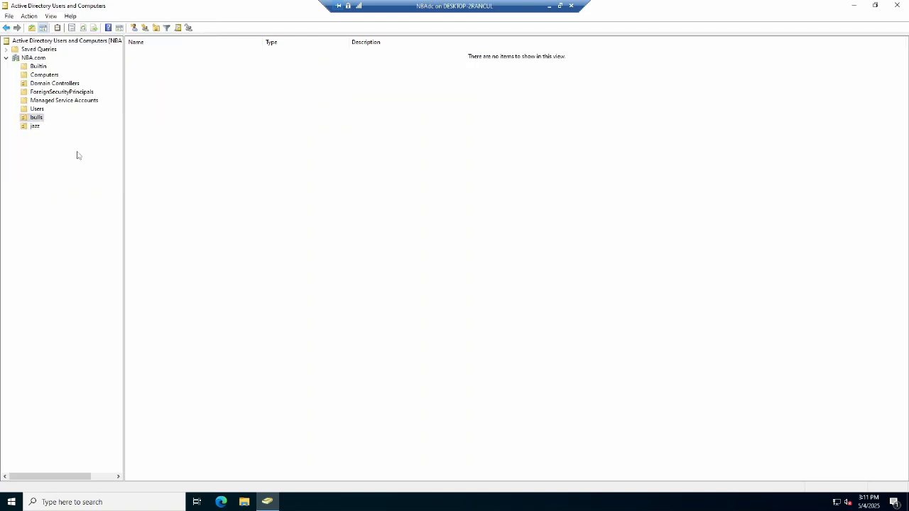
{"action": "key", "text": "shift+F10"}
{"action": "key", "text": "n"}
{"action": "type", "text": "o"}
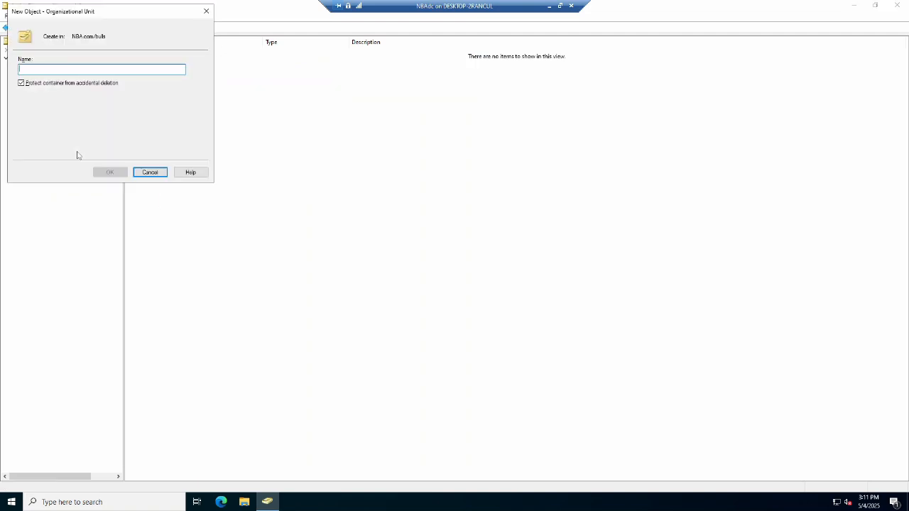
{"action": "type", "text": "pc"}
{"action": "key", "text": "Tab"}
{"action": "key", "text": "Tab"}
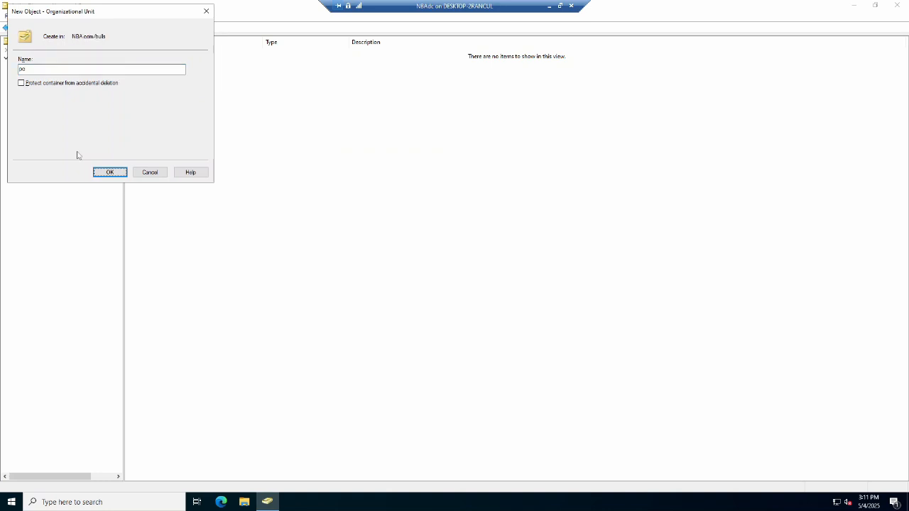
{"action": "key", "text": "Return"}
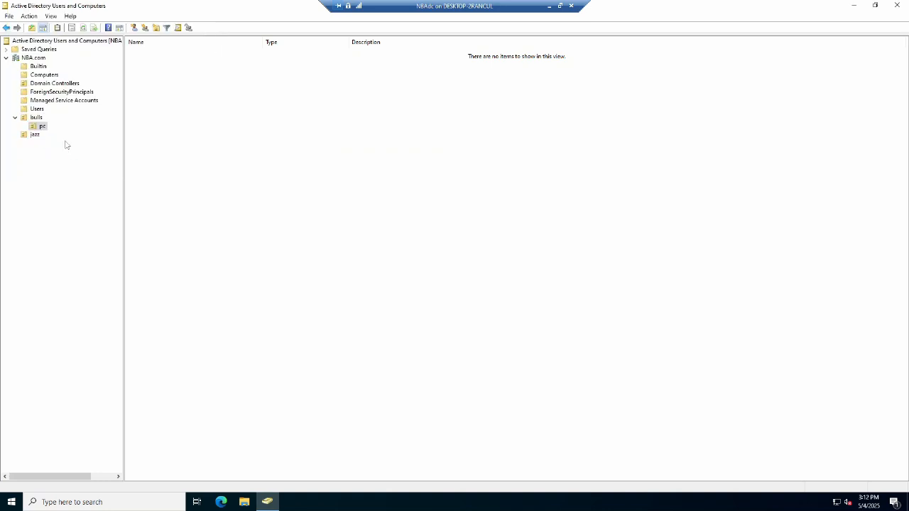
Create an organizational unit named coach inside the bulls OU without accidental-deletion protection.
{"action": "key", "text": "Up"}
{"action": "key", "text": "shift+F10"}
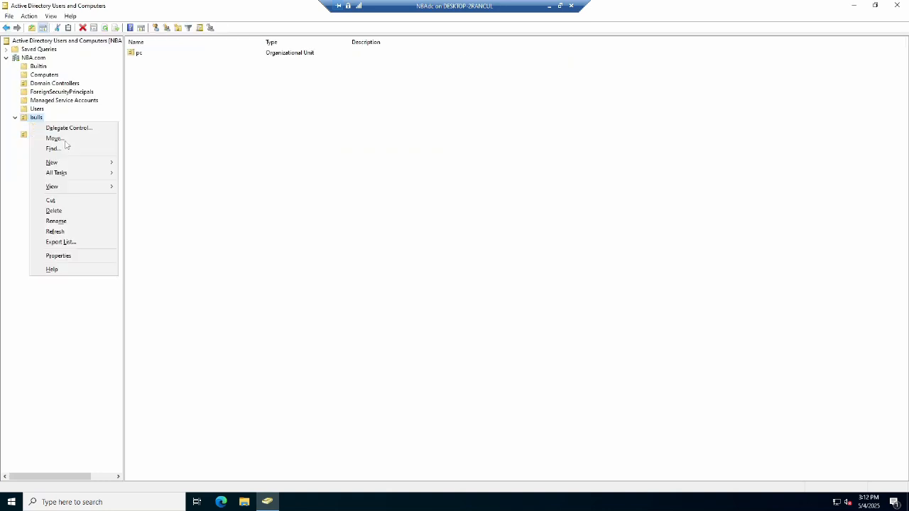
{"action": "key", "text": "n"}
{"action": "key", "text": "o"}
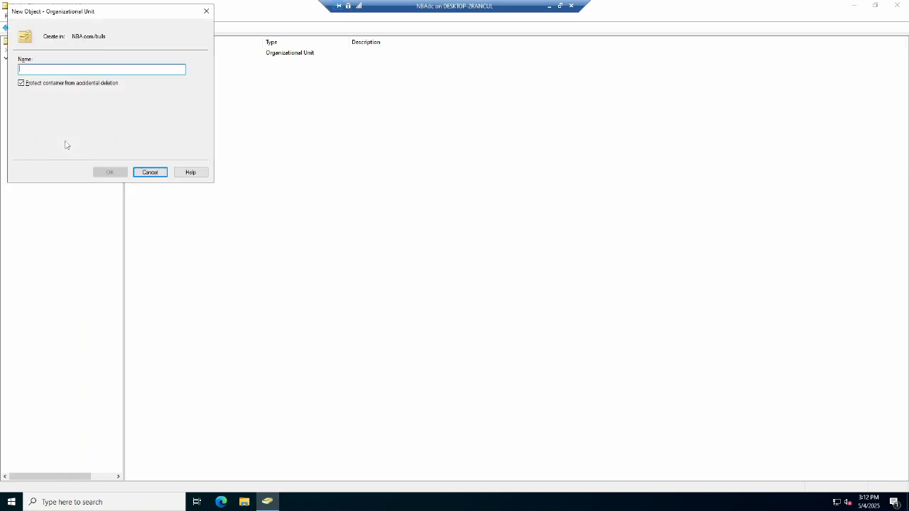
{"action": "type", "text": "coach"}
{"action": "key", "text": "Tab"}
{"action": "key", "text": "space"}
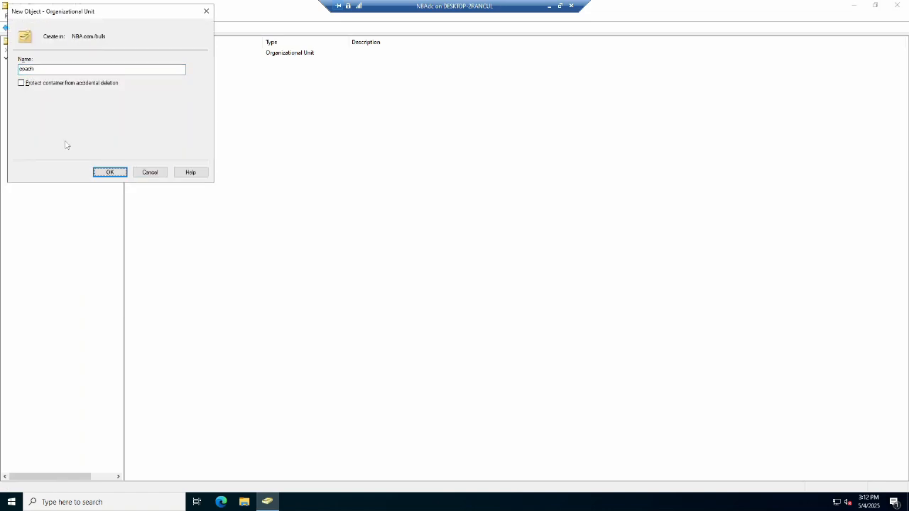
{"action": "key", "text": "Return"}
Create an organizational unit named players inside the bulls OU without accidental-deletion protection.
{"action": "key", "text": "Left"}
{"action": "key", "text": "shift+F10"}
{"action": "key", "text": "n"}
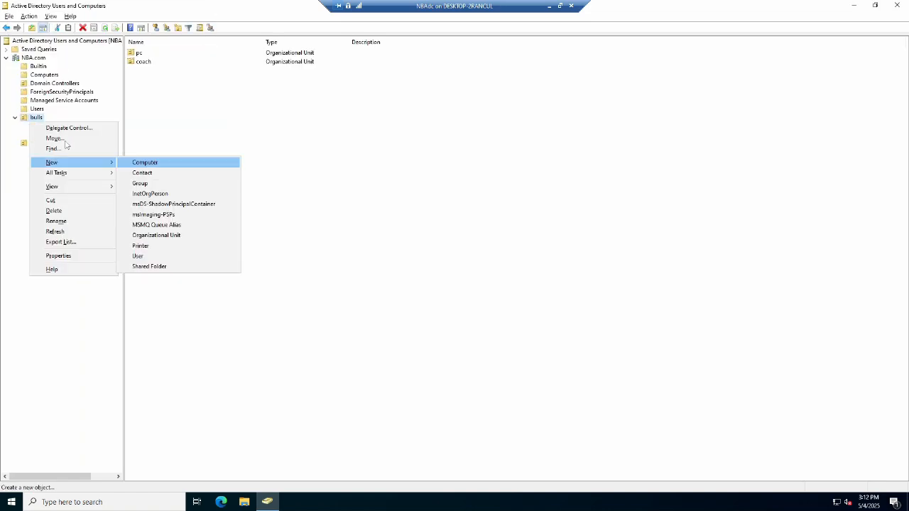
{"action": "type", "text": "oplayers"}
{"action": "key", "text": "Tab"}
{"action": "key", "text": "space"}
{"action": "key", "text": "Tab"}
{"action": "key", "text": "Return"}
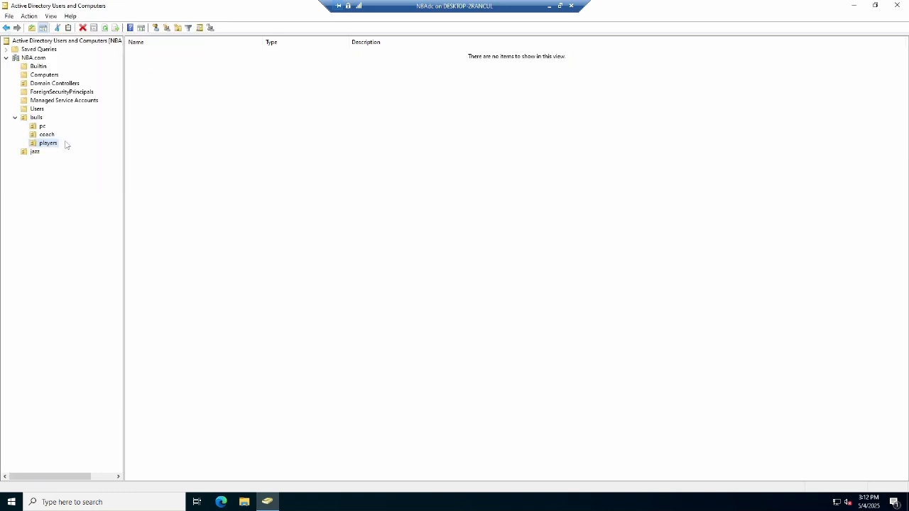
Create an organizational unit named captains inside the bulls players OU.
{"action": "key", "text": "shift+F10"}
{"action": "type", "text": "no"}
{"action": "type", "text": "gaptains"}
{"action": "key", "text": "Return"}
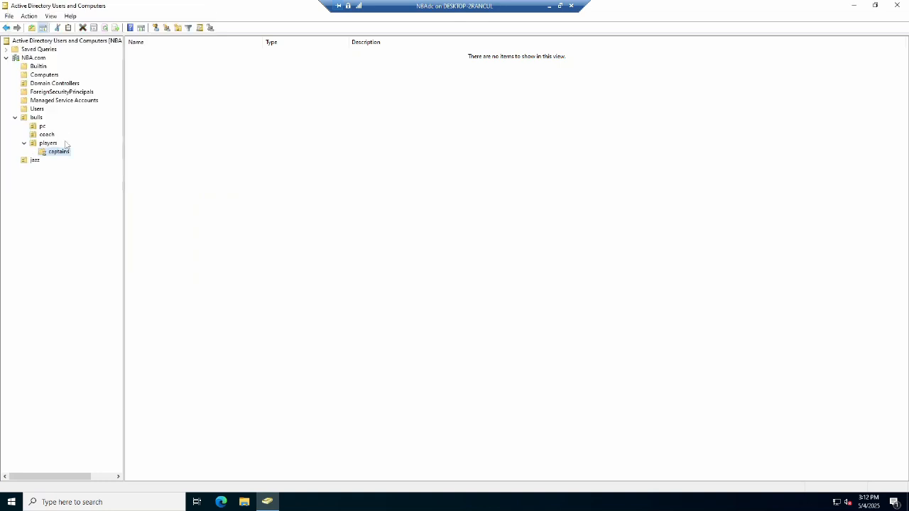
Create an organizational unit named roleplayers inside the bulls players OU.
{"action": "key", "text": "Up"}
{"action": "key", "text": "shift+F10"}
{"action": "key", "text": "n"}
{"action": "key", "text": "o"}
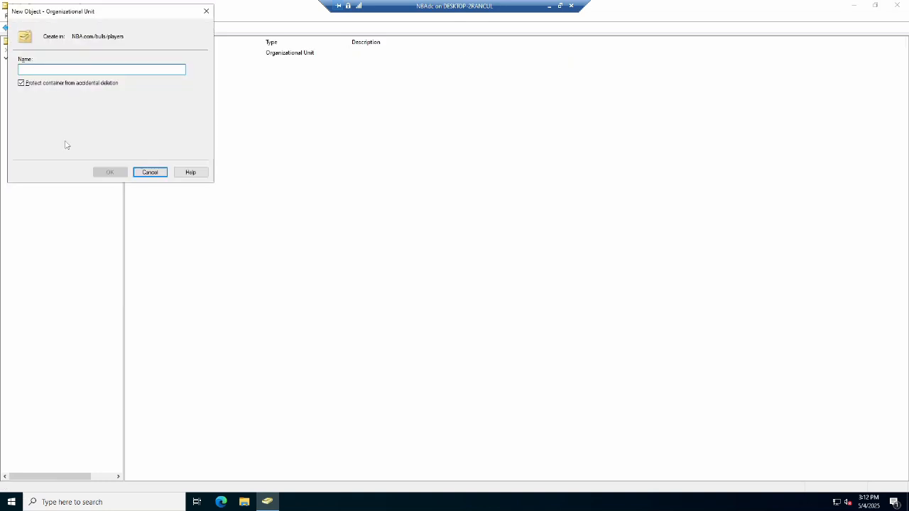
{"action": "type", "text": "roleplayers"}
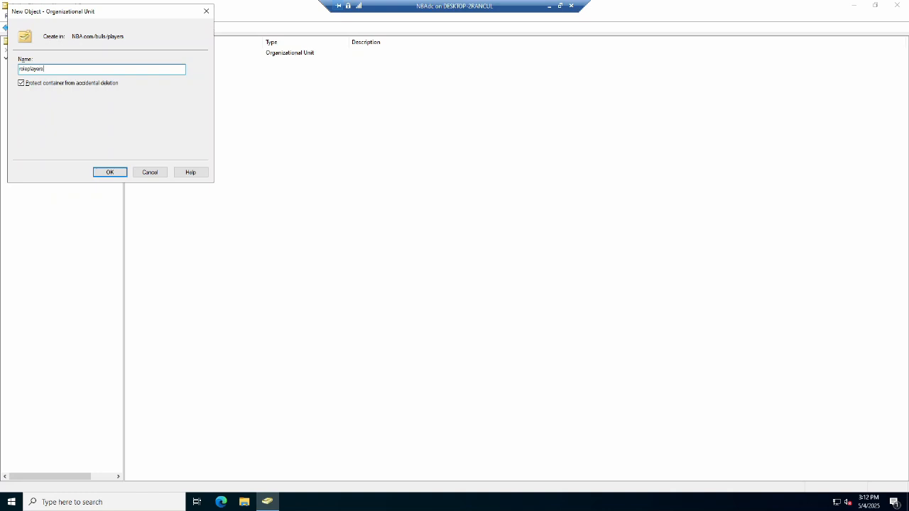
{"action": "key", "text": "Return"}
Create an organizational unit named reserves inside the bulls players OU.
{"action": "key", "text": "Up"}
{"action": "key", "text": "Up"}
{"action": "key", "text": "shift+F10"}
{"action": "type", "text": "noroserves"}
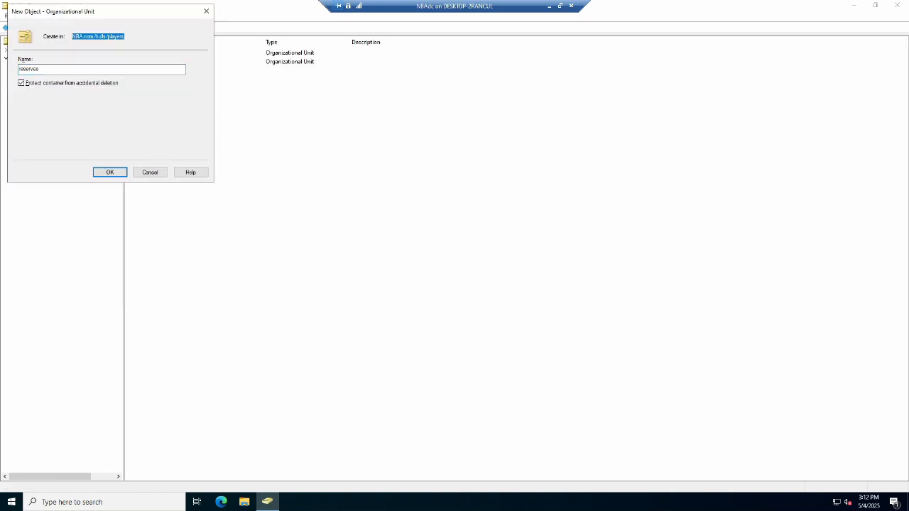
{"action": "key", "text": "Return"}
Create an organizational unit named pc inside the jazz OU.
{"action": "key", "text": "Down"}
{"action": "key", "text": "shift+F10"}
{"action": "type", "text": "no"}
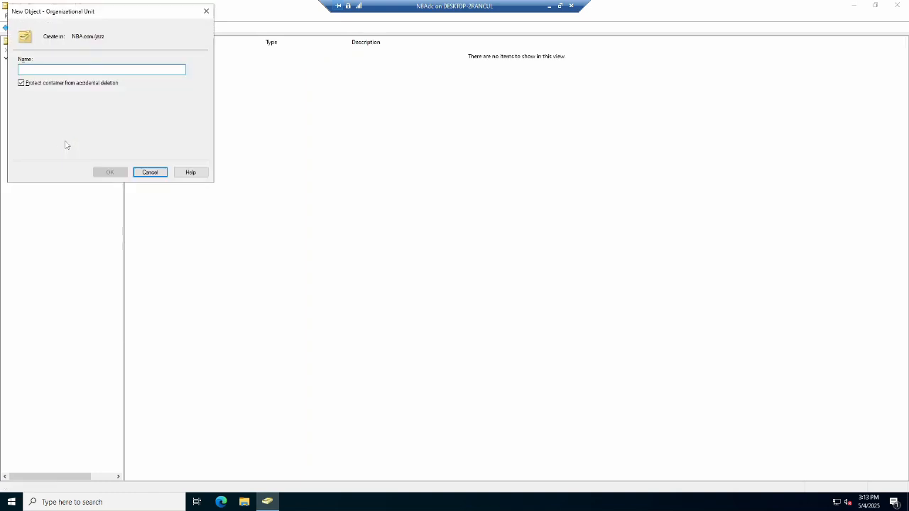
{"action": "type", "text": "pc"}
{"action": "key", "text": "Return"}
Create an organizational unit named coach inside the jazz OU.
{"action": "key", "text": "Up"}
{"action": "key", "text": "shift+F10"}
{"action": "type", "text": "nocoach"}
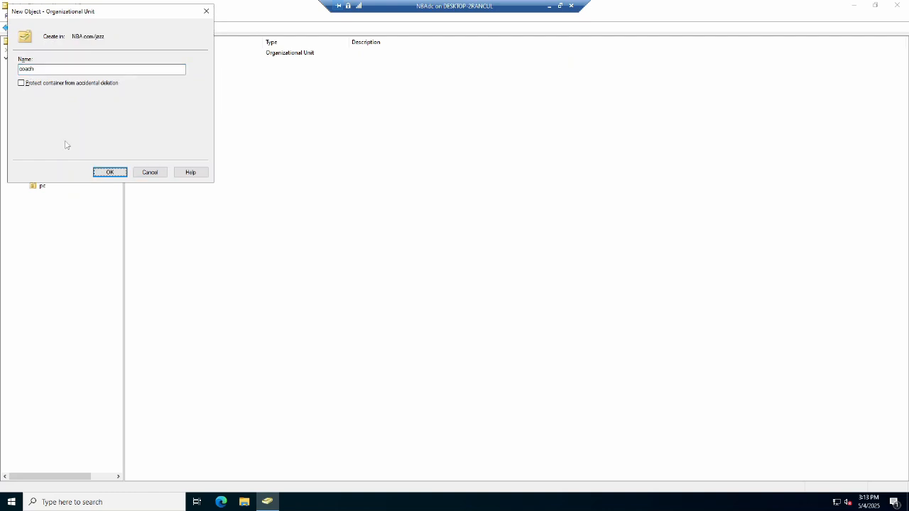
{"action": "key", "text": "Return"}
Create an organizational unit named players inside the jazz OU.
{"action": "key", "text": "Up"}
{"action": "key", "text": "shift+F10"}
{"action": "type", "text": "no"}
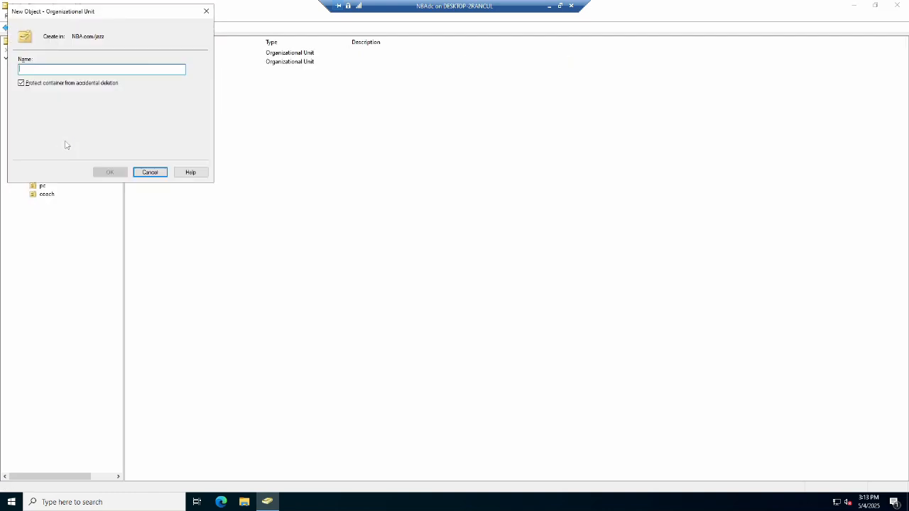
{"action": "type", "text": "players"}
{"action": "key", "text": "Return"}
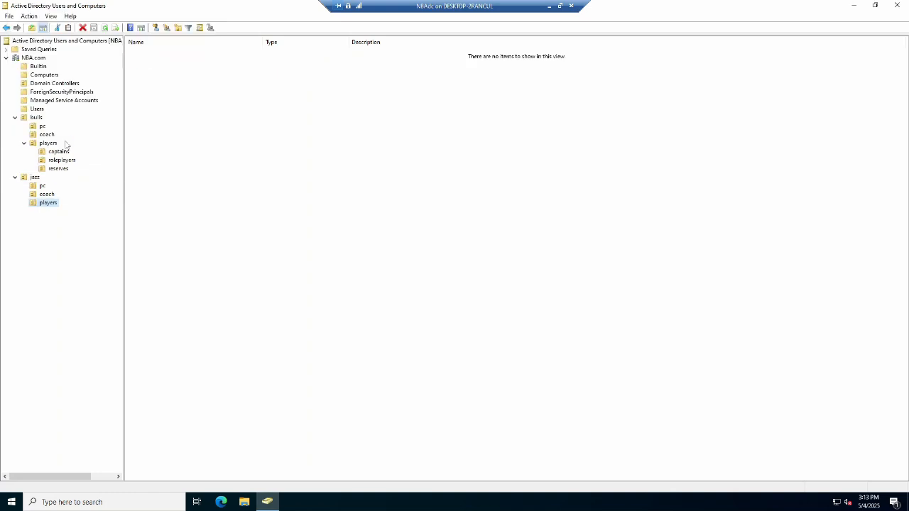
Create an organizational unit named captains inside the jazz players OU.
{"action": "key", "text": "shift+F10"}
{"action": "type", "text": "noca"}
{"action": "key", "text": "Return"}
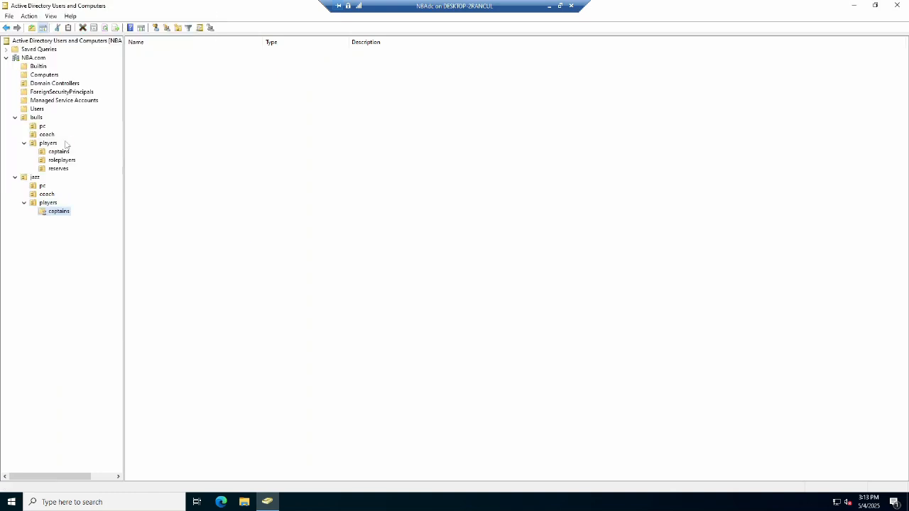
{"action": "key", "text": "shift+F10"}
{"action": "key", "text": "n"}
{"action": "key", "text": "u"}
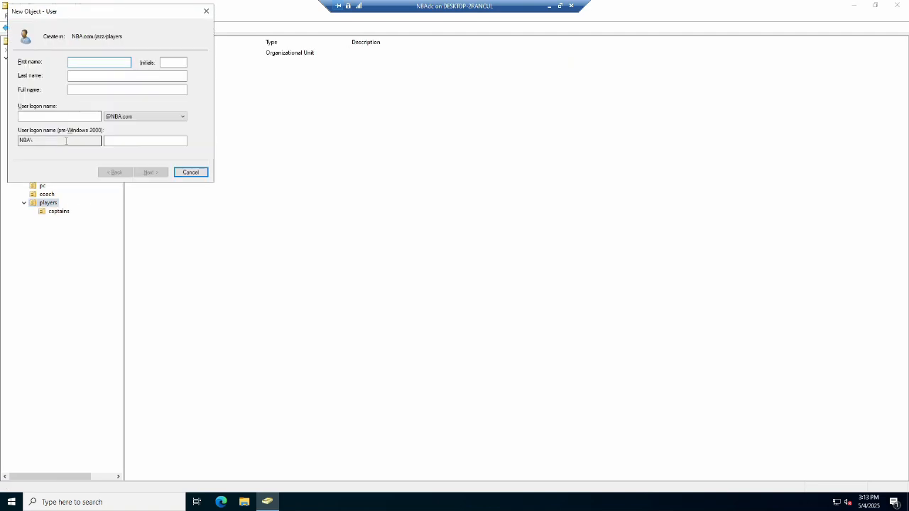
{"action": "key", "text": "Escape"}
Create an organizational unit named roleplayers inside the jazz players OU.
{"action": "key", "text": "shift+F10"}
{"action": "type", "text": "n"}
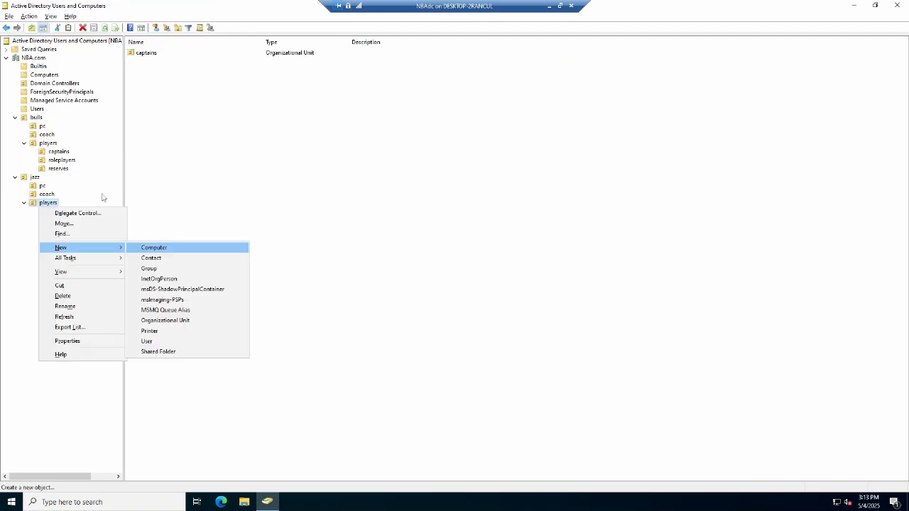
{"action": "type", "text": "o"}
{"action": "type", "text": "rolepla"}
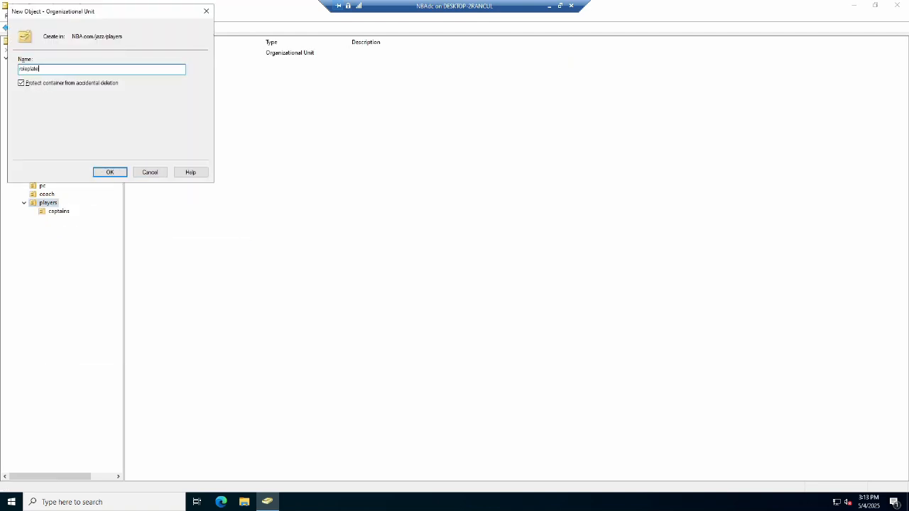
{"action": "type", "text": "yers"}
{"action": "key", "text": "Tab"}
{"action": "key", "text": "Tab"}
{"action": "key", "text": "Return"}
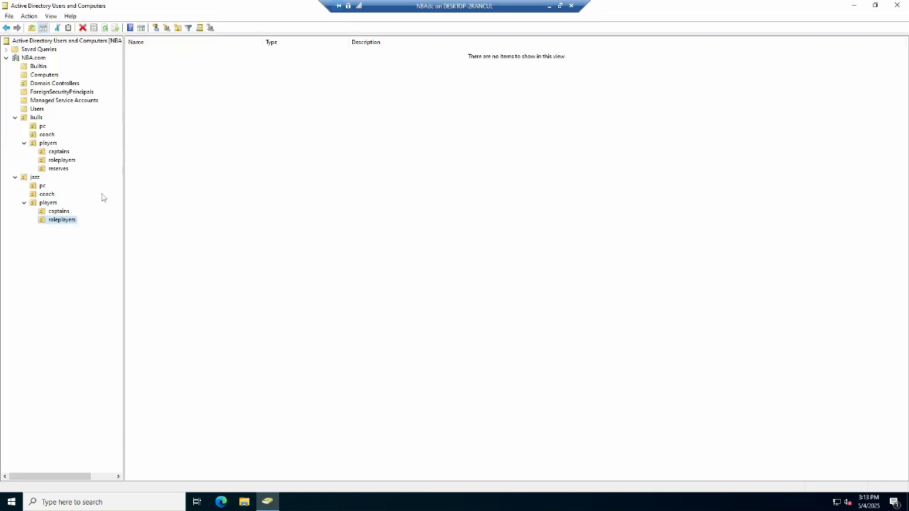
Create an organizational unit named reserves inside the jazz players OU.
{"action": "key", "text": "shift+F10"}
{"action": "type", "text": "noreser"}
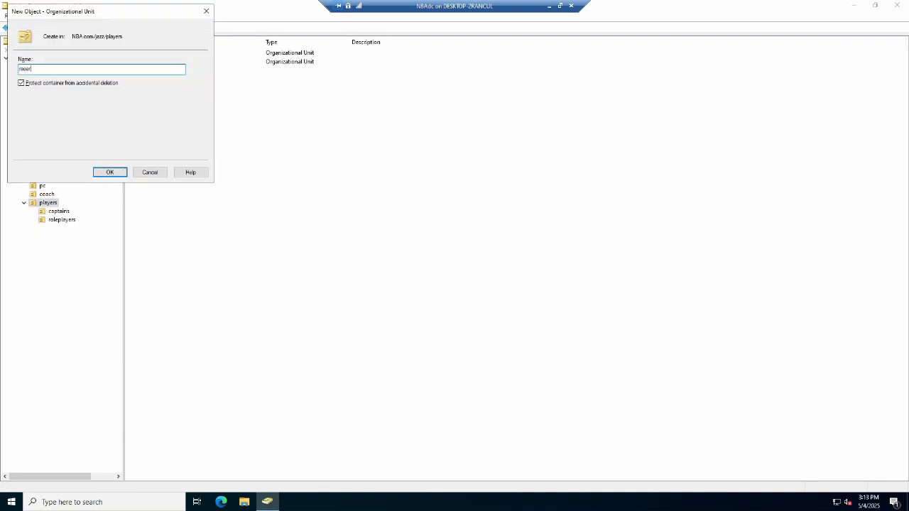
{"action": "type", "text": "ves"}
{"action": "key", "text": "Tab"}
{"action": "key", "text": "Tab"}
{"action": "key", "text": "Return"}
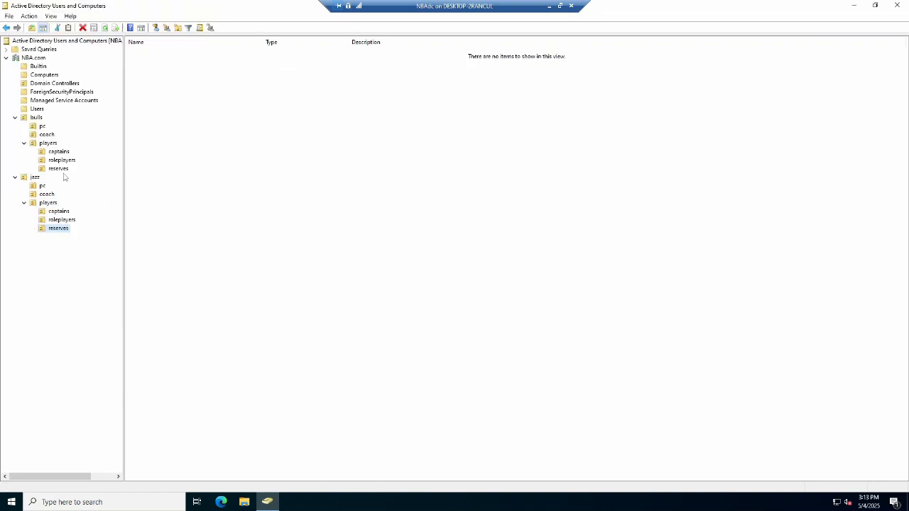
Start a new user in the bulls coach OU with first name phil, last name jackson and his logon name.
{"action": "left_click", "coordinate": [47, 136]}
{"action": "right_click", "coordinate": [47, 135]}
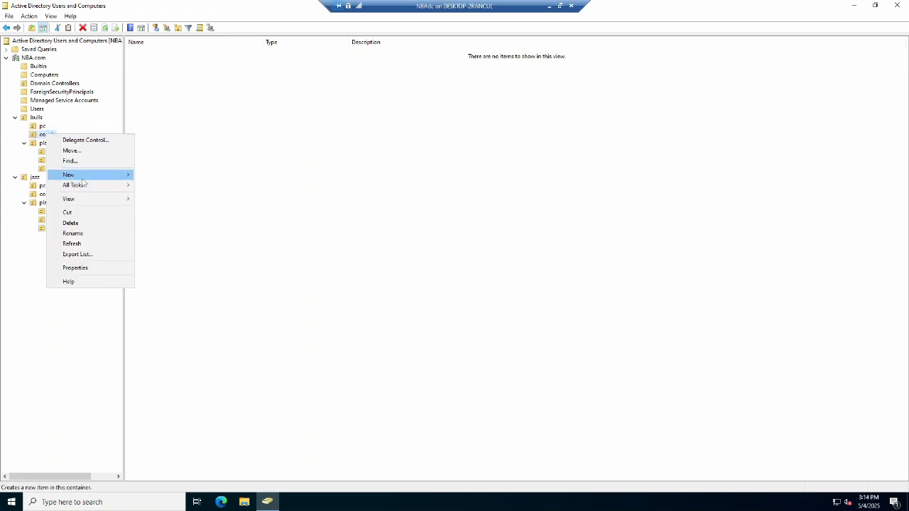
{"action": "mouse_move", "coordinate": [106, 175]}
{"action": "left_click", "coordinate": [175, 268]}
{"action": "type", "text": "phil"}
{"action": "key", "text": "Tab"}
{"action": "key", "text": "Tab"}
{"action": "type", "text": "jackson"}
{"action": "key", "text": "Tab"}
{"action": "key", "text": "Tab"}
{"action": "type", "text": "pjackosn"}
{"action": "key", "text": "Tab"}
{"action": "key", "text": "Tab"}
{"action": "key", "text": "Tab"}
{"action": "key", "text": "Return"}
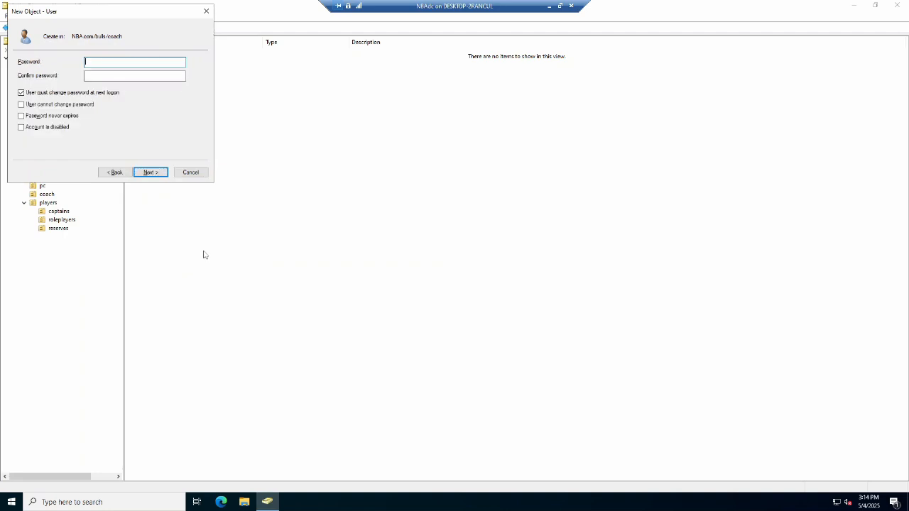
Open Notepad, write out the account password, copy it, and close Notepad without saving.
{"action": "key", "text": "super"}
{"action": "type", "text": "notepad"}
{"action": "key", "text": "Return"}
{"action": "type", "text": "P"}
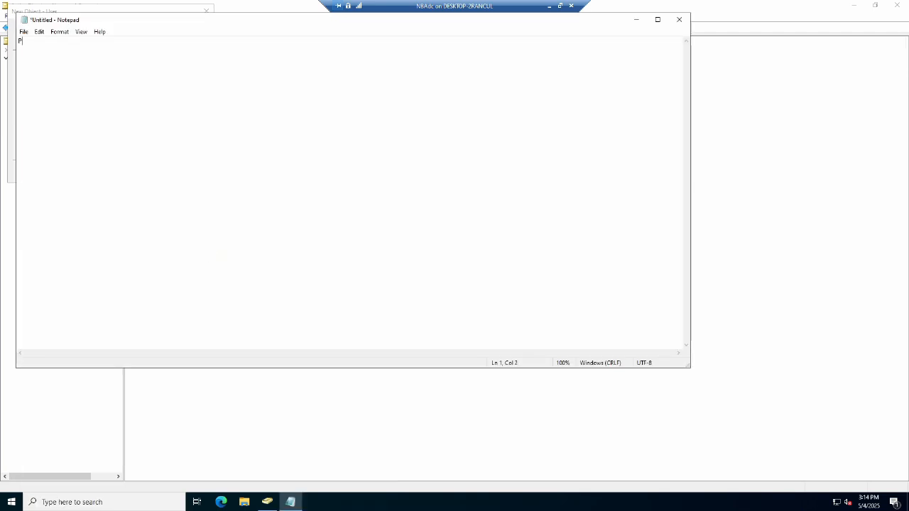
{"action": "key", "text": "shift+Left"}
{"action": "key", "text": "shift+Left"}
{"action": "key", "text": "shift+Left"}
{"action": "key", "text": "shift+Left"}
{"action": "key", "text": "shift+Left"}
{"action": "key", "text": "shift+Left"}
{"action": "key", "text": "shift+Left"}
{"action": "key", "text": "shift+Left"}
{"action": "key", "text": "shift+Left"}
{"action": "key", "text": "alt+F4"}
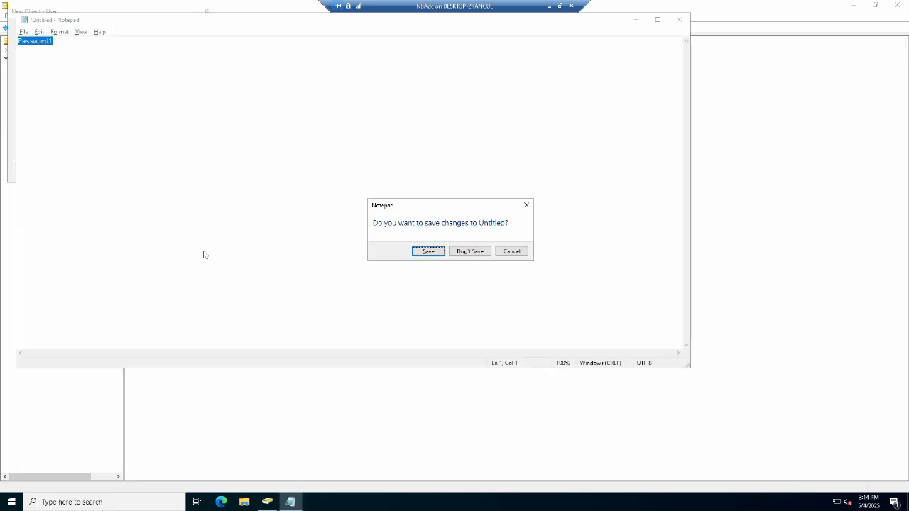
{"action": "key", "text": "n"}
Paste the password into both password fields, clear must-change-at-next-logon, enable password never expires, and finish creating the user.
{"action": "key", "text": "ctrl+v"}
{"action": "key", "text": "Tab"}
{"action": "key", "text": "ctrl+v"}
{"action": "key", "text": "Tab"}
{"action": "key", "text": "space"}
{"action": "key", "text": "Tab"}
{"action": "key", "text": "Tab"}
{"action": "key", "text": "space"}
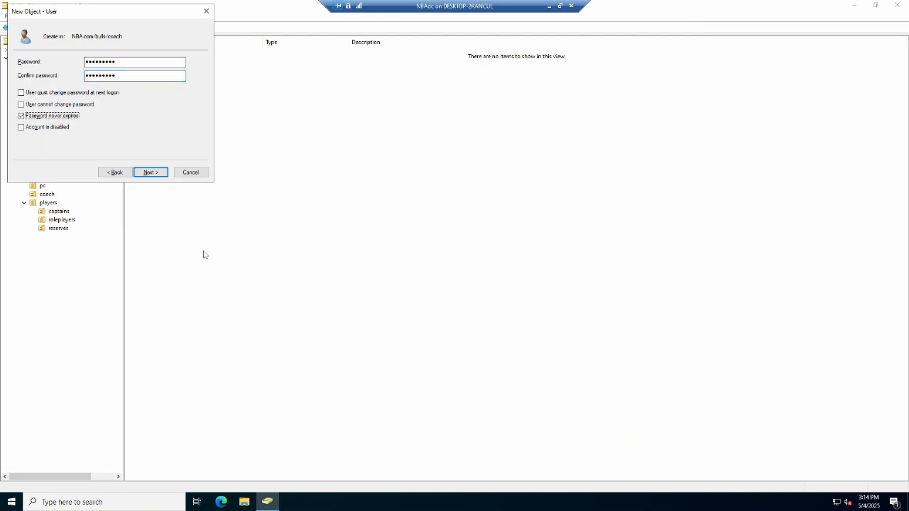
{"action": "key", "text": "Return"}
{"action": "key", "text": "Return"}
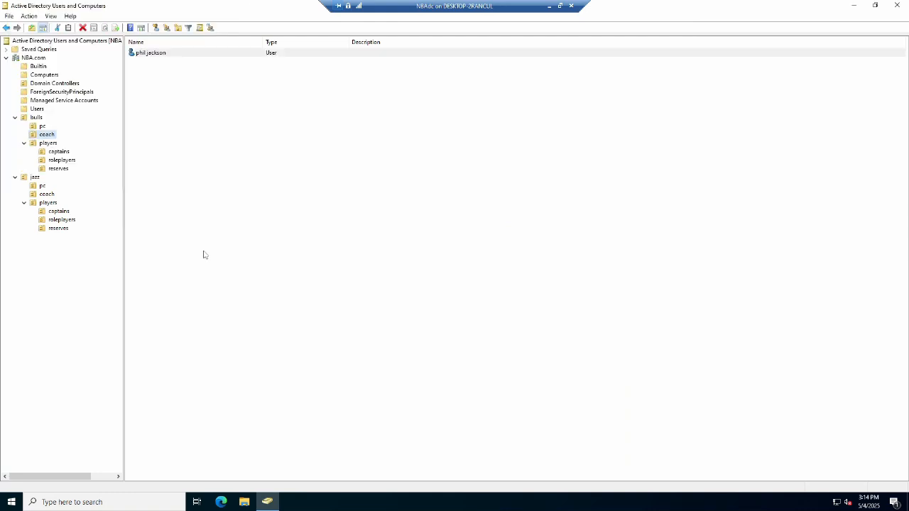
Start a new user in the bulls captains OU named michael jordan with logon name mjordan.
{"action": "key", "text": "Down"}
{"action": "key", "text": "Down"}
{"action": "key", "text": "shift+F10"}
{"action": "type", "text": "numichael"}
{"action": "key", "text": "Tab"}
{"action": "key", "text": "Tab"}
{"action": "type", "text": "jordan"}
{"action": "key", "text": "Tab"}
{"action": "key", "text": "Tab"}
{"action": "type", "text": "mjordan"}
Enter and confirm michael jordan's password, set it to never expire without forced change, and finish the user.
{"action": "key", "text": "Tab"}
{"action": "key", "text": "Tab"}
{"action": "key", "text": "Tab"}
{"action": "key", "text": "Tab"}
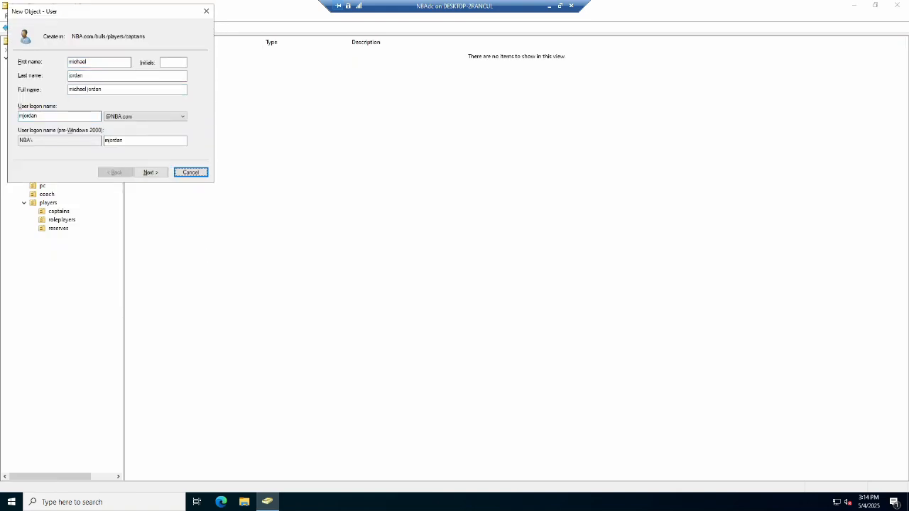
{"action": "key", "text": "shift+Tab"}
{"action": "key", "text": "Return"}
{"action": "type", "text": "••••••••••"}
{"action": "key", "text": "Tab"}
{"action": "type", "text": "••••••••••"}
Start another user in the bulls captains OU named scottie pippen with logon name spippen.
{"action": "key", "text": "Tab"}
{"action": "key", "text": "space"}
{"action": "key", "text": "Tab"}
{"action": "key", "text": "Tab"}
{"action": "key", "text": "space"}
{"action": "key", "text": "Return"}
{"action": "key", "text": "Return"}
{"action": "key", "text": "shift+F10"}
{"action": "type", "text": "nuscottie"}
Enter and confirm scottie pippen's password, set it to never expire without forced change, and finish the user.
{"action": "key", "text": "Tab"}
{"action": "key", "text": "Tab"}
{"action": "type", "text": "pippen"}
{"action": "key", "text": "Tab"}
{"action": "key", "text": "Tab"}
{"action": "type", "text": "spippen"}
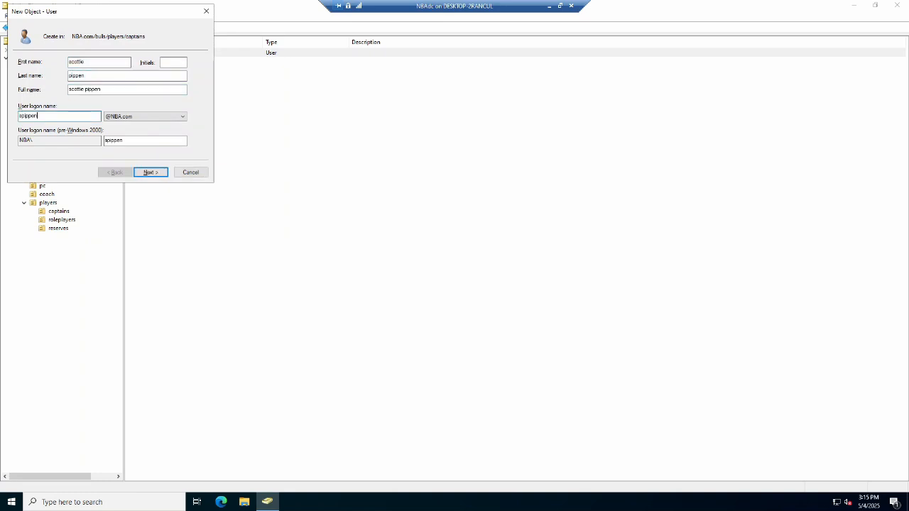
{"action": "key", "text": "Return"}
{"action": "type", "text": "••••••••••"}
{"action": "key", "text": "Tab"}
{"action": "type", "text": "••••••••••"}
{"action": "key", "text": "Tab"}
{"action": "key", "text": "space"}
Start a new user in the bulls roleplayers OU named ron harper with logon name harper.
{"action": "key", "text": "Tab"}
{"action": "key", "text": "Tab"}
{"action": "key", "text": "space"}
{"action": "key", "text": "Return"}
{"action": "key", "text": "Return"}
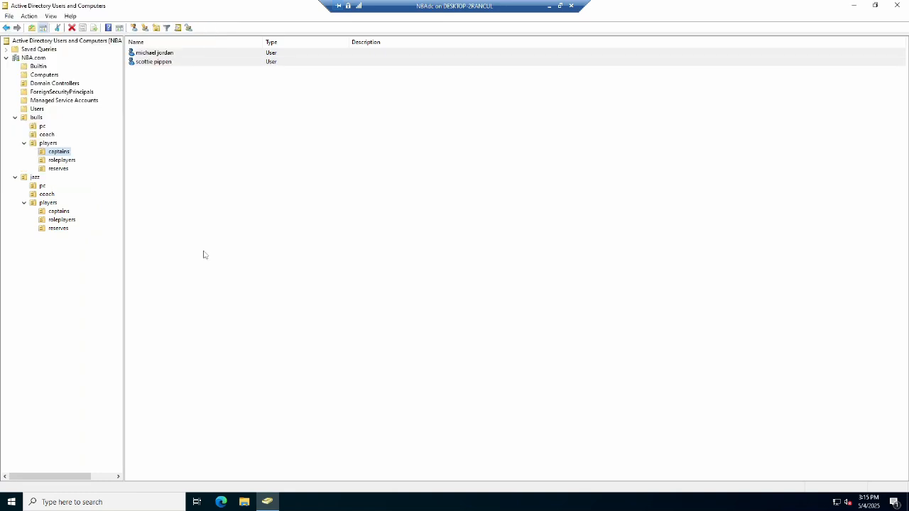
{"action": "key", "text": "Down"}
{"action": "key", "text": "shift+F10"}
{"action": "type", "text": "nu"}
{"action": "type", "text": "ron"}
{"action": "key", "text": "Tab"}
{"action": "key", "text": "Tab"}
{"action": "type", "text": "h"}
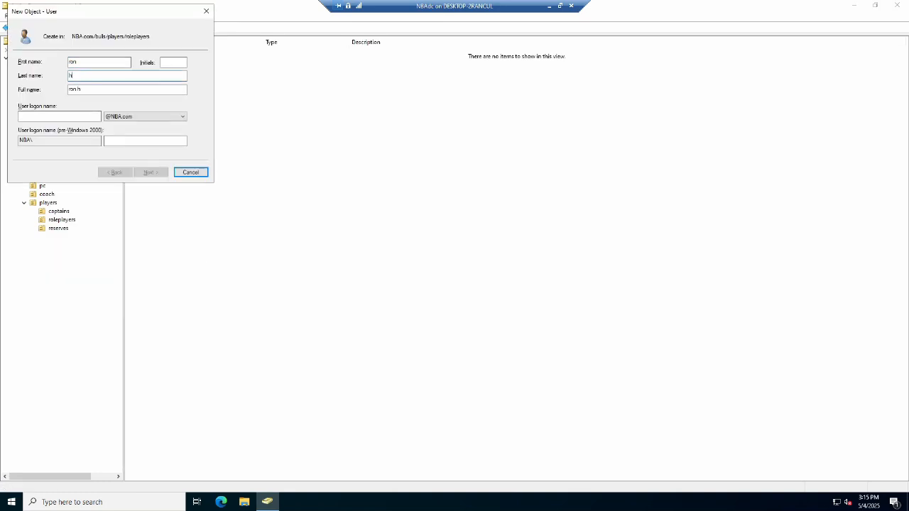
{"action": "type", "text": "per"}
{"action": "key", "text": "Tab"}
{"action": "key", "text": "Tab"}
{"action": "type", "text": "harper"}
{"action": "key", "text": "Return"}
{"action": "type", "text": "•••••••••"}
{"action": "key", "text": "Tab"}
{"action": "type", "text": "•••••••••"}
{"action": "key", "text": "Tab"}
{"action": "key", "text": "space"}
Start another user in the bulls roleplayers OU named steve kerr with logon name kerr.
{"action": "key", "text": "Tab"}
{"action": "key", "text": "Tab"}
Enter steve kerr's password, set it to never expire without forced change, and finish the user.
{"action": "key", "text": "space"}
{"action": "key", "text": "Return"}
{"action": "key", "text": "Return"}
{"action": "key", "text": "shift+F10"}
{"action": "type", "text": "nusteve"}
{"action": "key", "text": "Tab"}
{"action": "key", "text": "Tab"}
{"action": "type", "text": "kerr"}
{"action": "key", "text": "Tab"}
{"action": "key", "text": "Tab"}
{"action": "type", "text": "kerr"}
{"action": "key", "text": "Return"}
{"action": "type", "text": "•••••••••"}
{"action": "key", "text": "Tab"}
Enter rusty larue's password, set it to never expire without forced change, and finish the user.
{"action": "type", "text": "•••••••••"}
Start another user in the bulls roleplayers OU named rusty larue with logon name rlarue.
{"action": "key", "text": "Tab"}
{"action": "key", "text": "space"}
{"action": "key", "text": "Tab"}
{"action": "key", "text": "Tab"}
Enter randy brown's password, set it to never expire without forced change, and finish the user.
{"action": "key", "text": "space"}
{"action": "key", "text": "Return"}
{"action": "key", "text": "Return"}
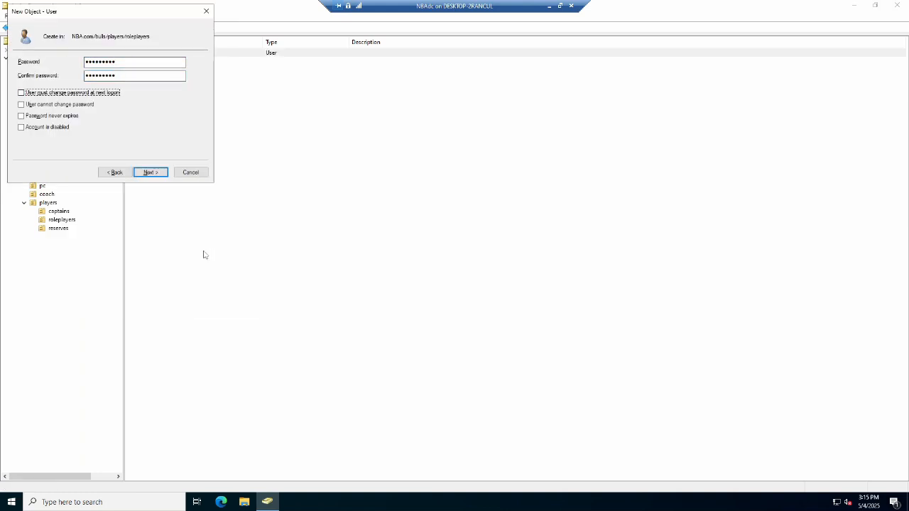
{"action": "key", "text": "shift+F10"}
{"action": "type", "text": "nurusty"}
{"action": "key", "text": "Tab"}
{"action": "key", "text": "Tab"}
{"action": "type", "text": "rlarue"}
{"action": "key", "text": "Return"}
{"action": "type", "text": "•••••••••"}
Start another user in the bulls roleplayers OU named randy brown with logon name rbrown.
{"action": "key", "text": "Tab"}
{"action": "type", "text": "•••••••••"}
{"action": "key", "text": "Tab"}
{"action": "key", "text": "space"}
{"action": "key", "text": "Tab"}
{"action": "key", "text": "Tab"}
{"action": "key", "text": "space"}
{"action": "key", "text": "Return"}
{"action": "key", "text": "Return"}
{"action": "key", "text": "shift+F10"}
{"action": "type", "text": "nurandy"}
{"action": "key", "text": "Tab"}
{"action": "key", "text": "Tab"}
{"action": "type", "text": "brown"}
{"action": "key", "text": "Tab"}
{"action": "key", "text": "Tab"}
{"action": "type", "text": "rbrown"}
{"action": "key", "text": "Return"}
{"action": "type", "text": "•••••••••"}
{"action": "key", "text": "Tab"}
{"action": "type", "text": "•••••••••"}
{"action": "key", "text": "Tab"}
{"action": "key", "text": "space"}
{"action": "key", "text": "Tab"}
{"action": "key", "text": "Tab"}
{"action": "key", "text": "space"}
{"action": "key", "text": "Return"}
{"action": "key", "text": "Return"}
Start another user in the bulls roleplayers OU named keith booth with logon name kbooth.
{"action": "key", "text": "shift+F10"}
{"action": "type", "text": "nuje"}
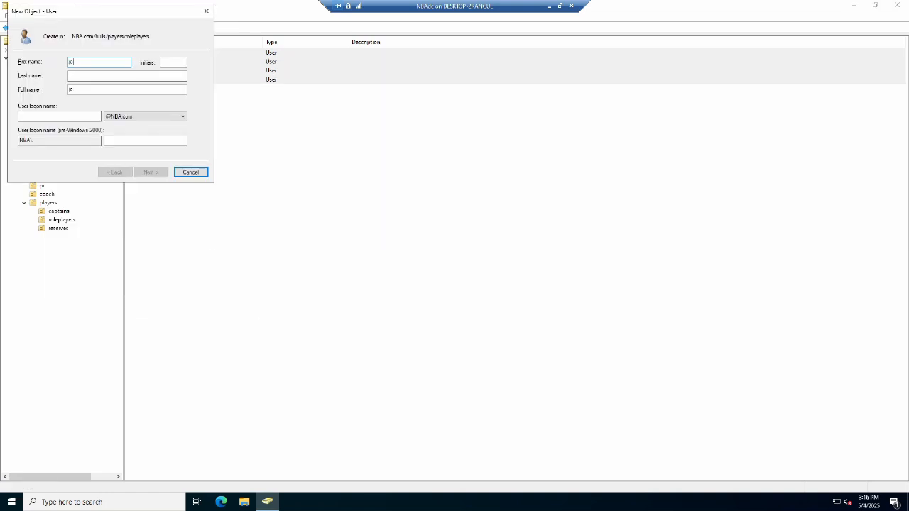
{"action": "type", "text": "jevon"}
{"action": "key", "text": "Tab"}
{"action": "key", "text": "Tab"}
{"action": "type", "text": "carter"}
{"action": "key", "text": "Tab"}
{"action": "key", "text": "Tab"}
{"action": "type", "text": "jcarter"}
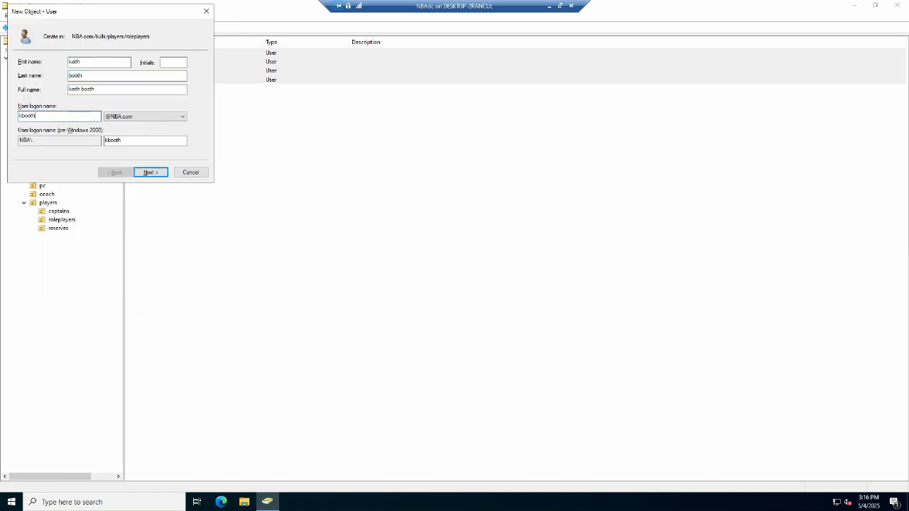
{"action": "key", "text": "Return"}
{"action": "type", "text": "•••••••••"}
{"action": "key", "text": "Tab"}
Enter and confirm jud beuchler's password, set it to never expire without forced change, and finish the user.
{"action": "type", "text": "•••••••••"}
{"action": "key", "text": "Tab"}
{"action": "key", "text": "space"}
{"action": "key", "text": "Tab"}
{"action": "key", "text": "Tab"}
{"action": "key", "text": "space"}
{"action": "key", "text": "Return"}
{"action": "key", "text": "Return"}
Start another user in the bulls roleplayers OU named jud beuchler with logon name jbeuchler.
{"action": "key", "text": "shift+F10"}
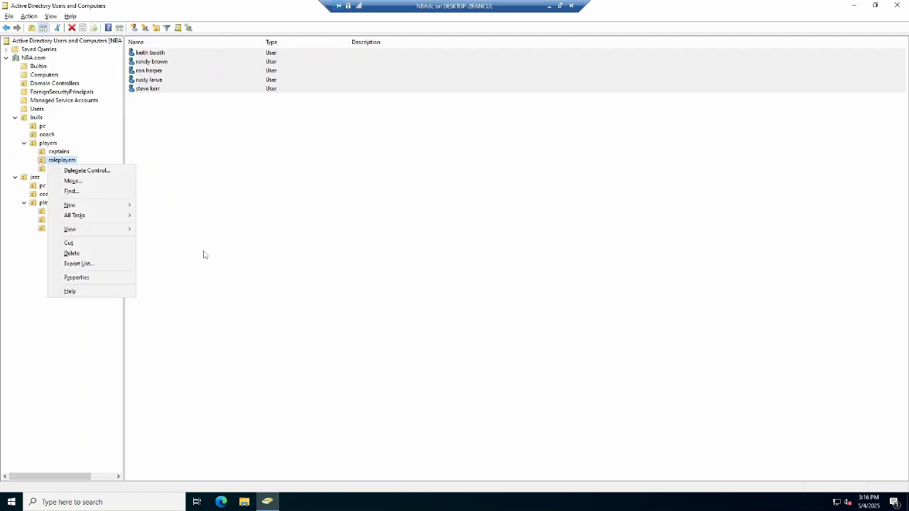
{"action": "type", "text": "nujud"}
{"action": "key", "text": "Tab"}
{"action": "key", "text": "Tab"}
{"action": "type", "text": "beu"}
{"action": "key", "text": "Tab"}
{"action": "key", "text": "Tab"}
{"action": "type", "text": "jbeuchler"}
{"action": "key", "text": "Return"}
{"action": "type", "text": "•••••••••"}
{"action": "key", "text": "Tab"}
Enter scott burrell's password, set it to never expire without forced change, and finish the user.
{"action": "type", "text": "•••••••••"}
Start another user in the bulls roleplayers OU named scott burrell with logon name sburrell.
{"action": "key", "text": "Tab"}
{"action": "key", "text": "space"}
{"action": "key", "text": "Tab"}
{"action": "key", "text": "Tab"}
{"action": "key", "text": "space"}
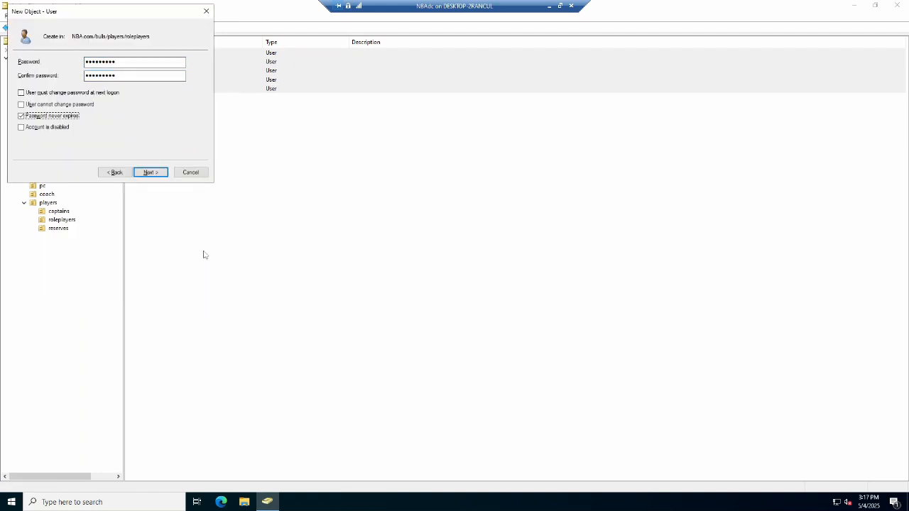
{"action": "key", "text": "Return"}
{"action": "key", "text": "Return"}
{"action": "key", "text": "alt+a"}
{"action": "type", "text": "nuscott"}
{"action": "key", "text": "Tab"}
{"action": "key", "text": "Tab"}
{"action": "type", "text": "burrell"}
{"action": "key", "text": "Tab"}
{"action": "key", "text": "Tab"}
{"action": "type", "text": "sburrell"}
{"action": "key", "text": "Return"}
Enter toni kukoc's password, set it to never expire without forced change, and finish the user.
{"action": "type", "text": "•••••••••"}
{"action": "key", "text": "Tab"}
{"action": "type", "text": "•••••••••"}
Start another user in the bulls roleplayers OU named toni kukoc with logon name tkukoc.
{"action": "key", "text": "Tab"}
{"action": "key", "text": "space"}
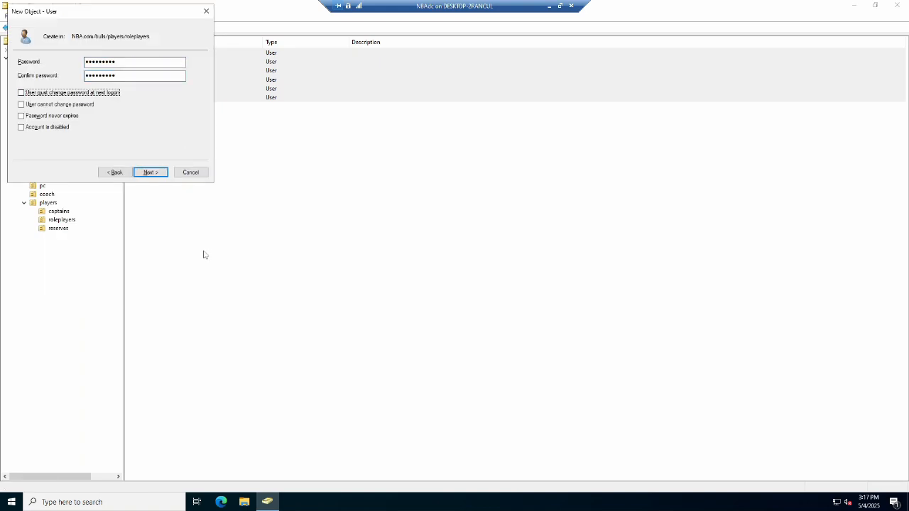
{"action": "key", "text": "Tab"}
{"action": "key", "text": "Tab"}
{"action": "key", "text": "space"}
{"action": "key", "text": "Return"}
{"action": "key", "text": "Return"}
{"action": "key", "text": "shift+F10"}
{"action": "type", "text": "nutoni"}
{"action": "key", "text": "Tab"}
{"action": "key", "text": "Tab"}
{"action": "type", "text": "kukoc"}
{"action": "key", "text": "Tab"}
{"action": "key", "text": "Tab"}
{"action": "type", "text": "tkukoc"}
{"action": "key", "text": "Return"}
{"action": "type", "text": "•••••••••"}
Start another user in the bulls roleplayers OU named dennis rodman with a matching logon name.
{"action": "key", "text": "Tab"}
{"action": "type", "text": "•••••••••"}
{"action": "key", "text": "Tab"}
{"action": "key", "text": "space"}
{"action": "key", "text": "Tab"}
{"action": "key", "text": "Tab"}
{"action": "key", "text": "space"}
{"action": "key", "text": "Return"}
{"action": "key", "text": "Return"}
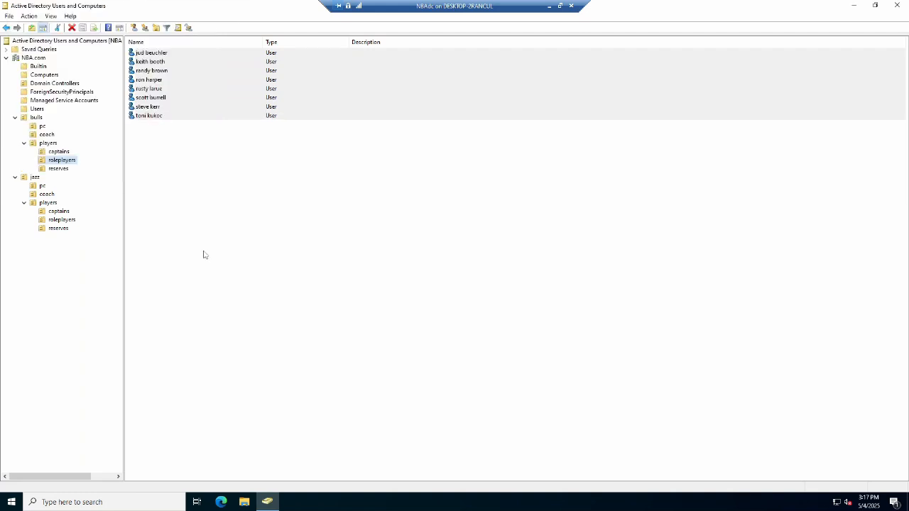
{"action": "key", "text": "shift+F10"}
{"action": "type", "text": "nubill"}
Enter dennis rodman's password, set it to never expire without forced change, and finish the user.
{"action": "key", "text": "Tab"}
{"action": "key", "text": "Tab"}
{"action": "type", "text": "wennington"}
{"action": "key", "text": "Tab"}
{"action": "key", "text": "Tab"}
{"action": "type", "text": "bwennington"}
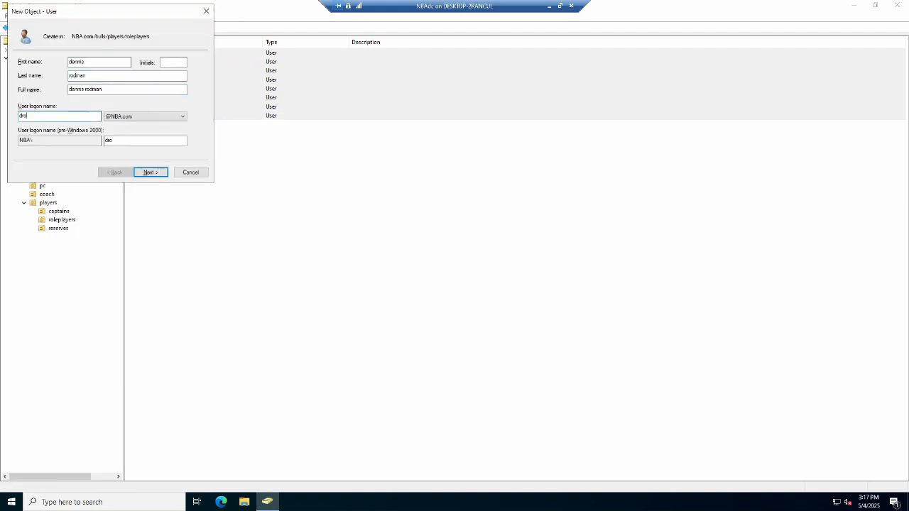
{"action": "key", "text": "Return"}
{"action": "type", "text": "•••••••••"}
Set greg ostertag's password to never expire without forced change and finish the user in the jazz roleplayers OU.
{"action": "key", "text": "Tab"}
{"action": "type", "text": "•••••••••"}
{"action": "key", "text": "Tab"}
{"action": "key", "text": "space"}
{"action": "key", "text": "Tab"}
{"action": "key", "text": "Tab"}
{"action": "key", "text": "space"}
{"action": "key", "text": "Return"}
{"action": "key", "text": "Return"}
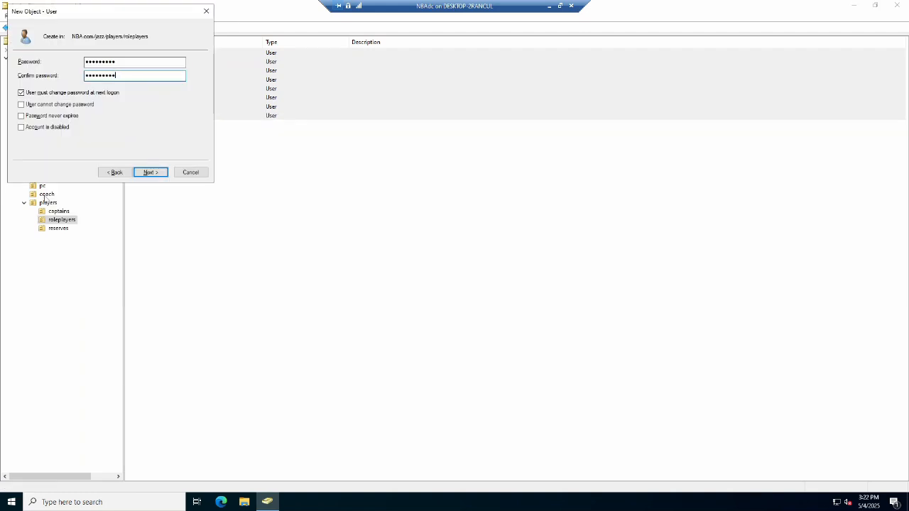
{"action": "key", "text": "Tab"}
{"action": "key", "text": "space"}
{"action": "key", "text": "Tab"}
{"action": "key", "text": "Tab"}
{"action": "key", "text": "space"}
{"action": "key", "text": "Return"}
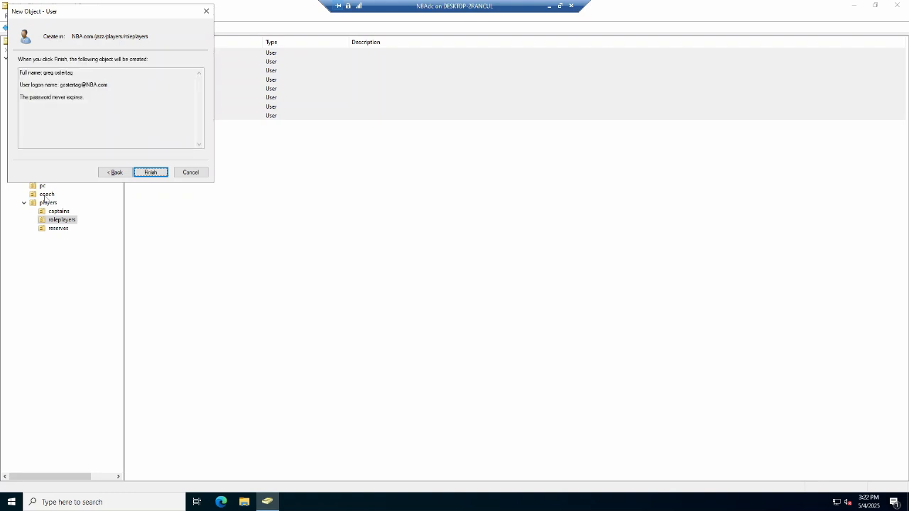
{"action": "key", "text": "Return"}
{"action": "key", "text": "shift+F10"}
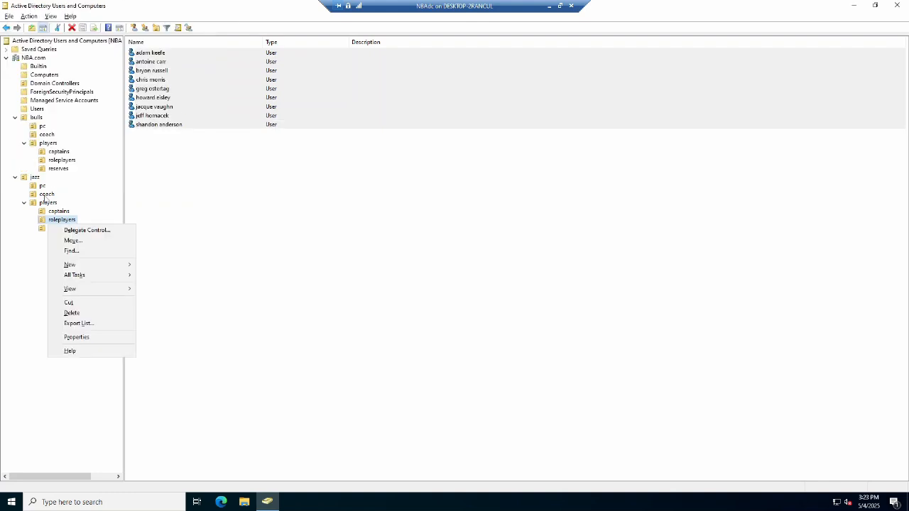
{"action": "type", "text": "nugreg"}
{"action": "key", "text": "Tab"}
{"action": "key", "text": "Tab"}
{"action": "type", "text": "f"}
{"action": "key", "text": "Tab"}
{"action": "key", "text": "Tab"}
{"action": "type", "text": "gf"}
{"action": "key", "text": "Return"}
{"action": "type", "text": "••••••••••"}
{"action": "key", "text": "Tab"}
{"action": "type", "text": "••••••••••"}
{"action": "key", "text": "Tab"}
{"action": "key", "text": "space"}
{"action": "key", "text": "Tab"}
{"action": "key", "text": "Tab"}
{"action": "key", "text": "space"}
{"action": "key", "text": "Return"}
{"action": "key", "text": "Return"}
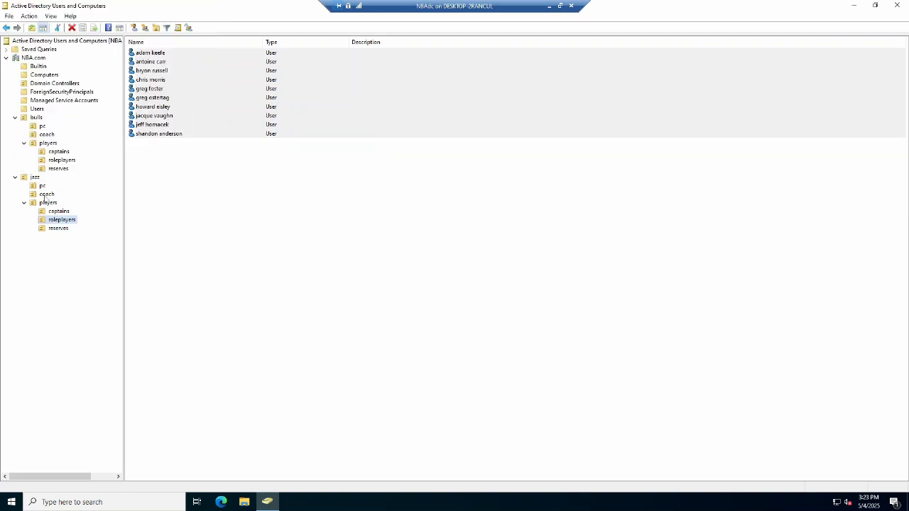
Move chris morris from the jazz roleplayers OU into the jazz reserves OU, confirming the move.
{"action": "left_click", "coordinate": [193, 211]}
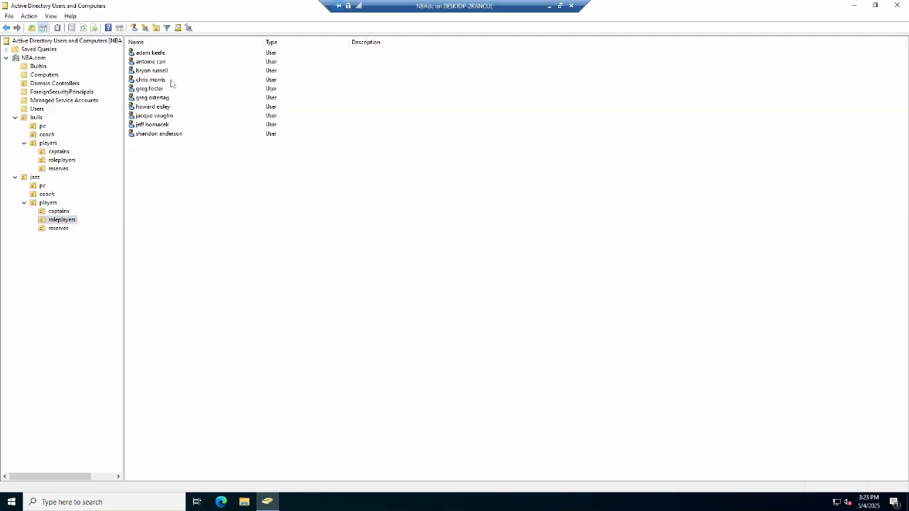
{"action": "left_click", "coordinate": [151, 79]}
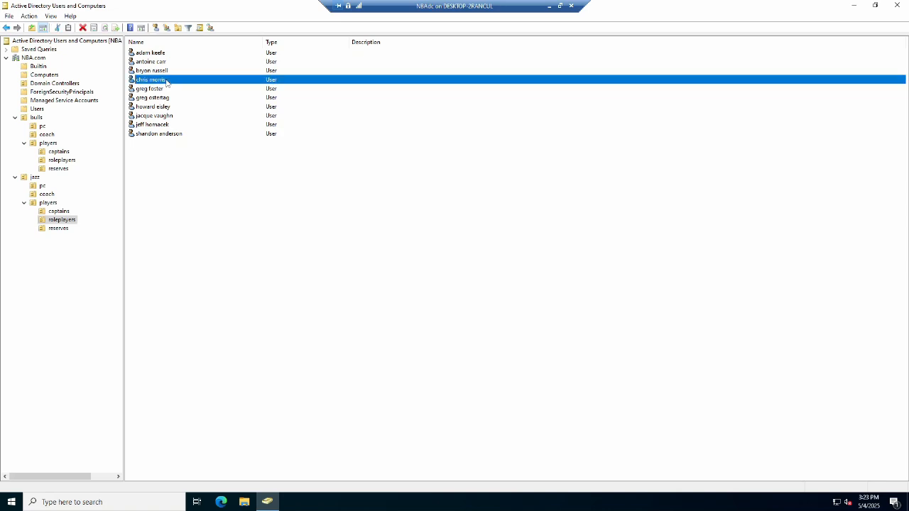
{"action": "left_click", "coordinate": [162, 117], "text": "ctrl"}
{"action": "left_click_drag", "start_coordinate": [162, 117], "coordinate": [60, 228]}
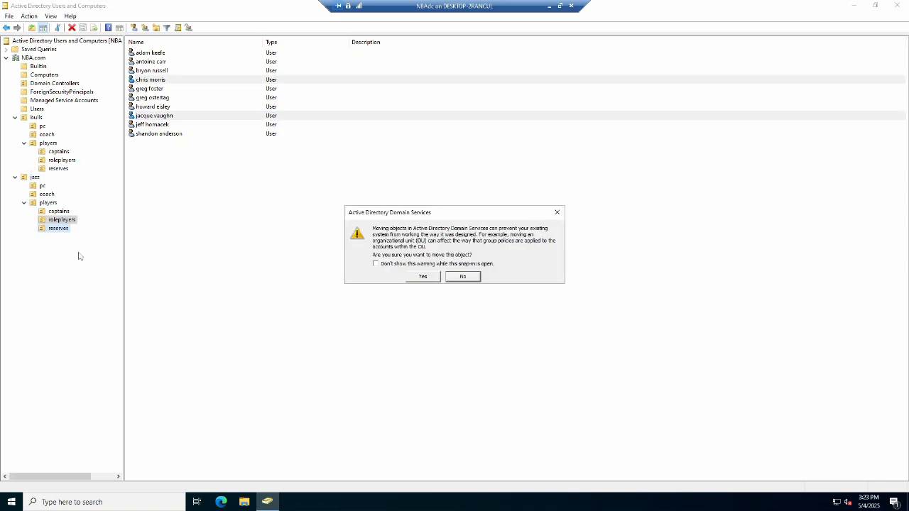
{"action": "left_click", "coordinate": [423, 276]}
Browse the jazz reserves, roleplayers, captains, players and coach OUs to review their accounts.
{"action": "left_click", "coordinate": [58, 228]}
{"action": "left_click", "coordinate": [56, 222]}
{"action": "left_click", "coordinate": [58, 212]}
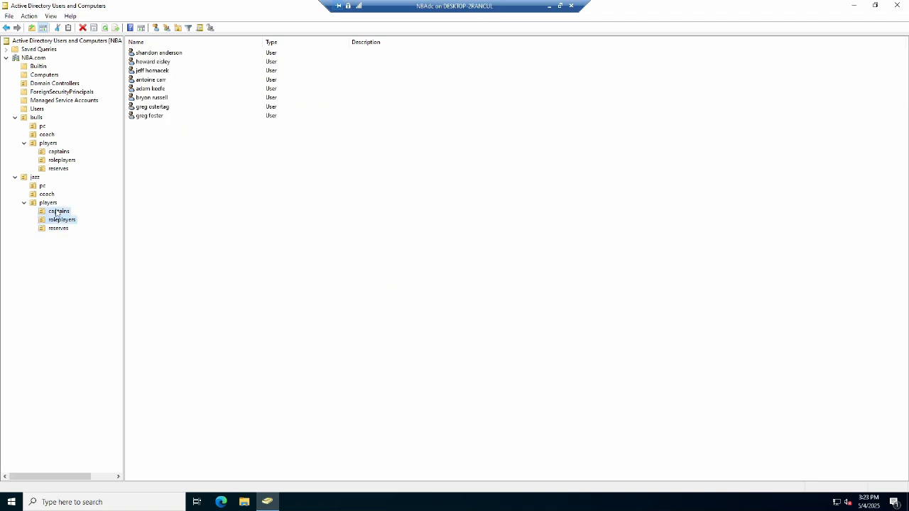
{"action": "left_click", "coordinate": [49, 203]}
{"action": "left_click", "coordinate": [47, 195]}
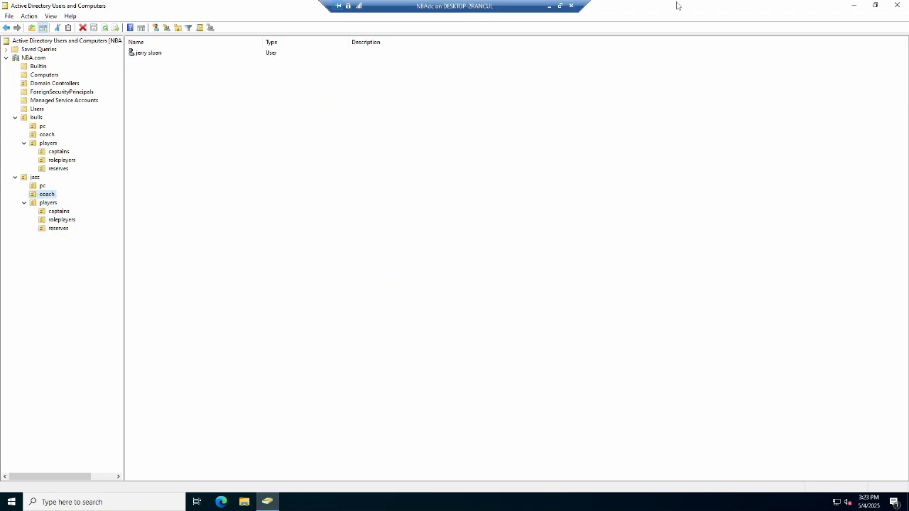
Leave the domain controller session and bring up the BULLSpc1 virtual machine connection window.
{"action": "left_click", "coordinate": [853, 5]}
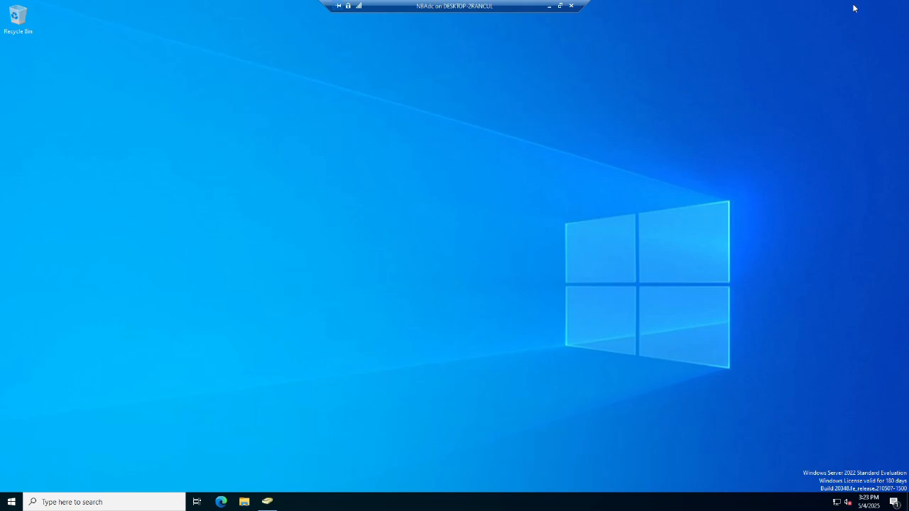
{"action": "left_click", "coordinate": [549, 6]}
{"action": "left_click", "coordinate": [411, 206]}
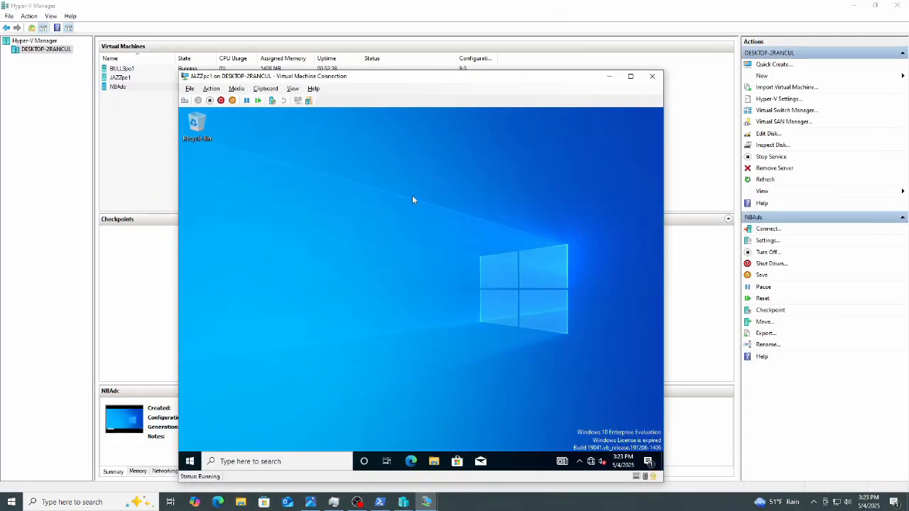
{"action": "mouse_move", "coordinate": [434, 499]}
{"action": "left_click", "coordinate": [432, 482]}
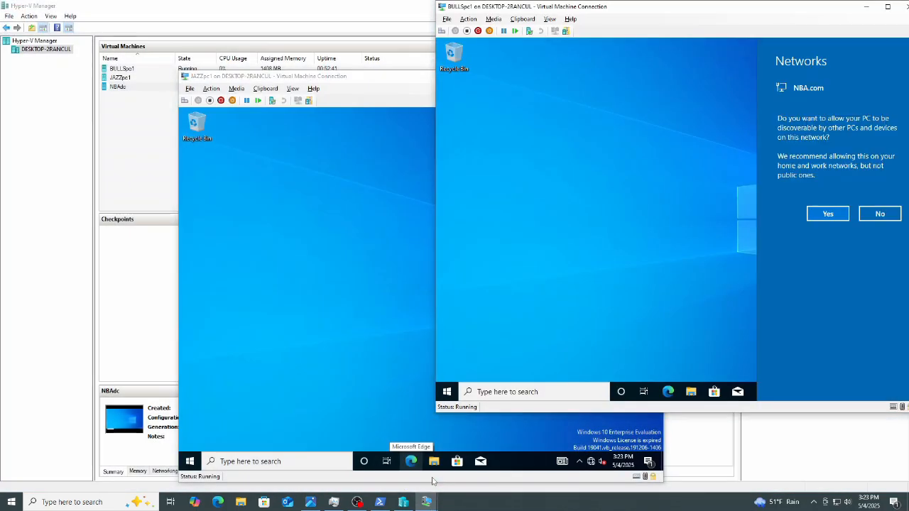
{"action": "left_click", "coordinate": [663, 194]}
{"action": "left_click_drag", "start_coordinate": [826, 17], "coordinate": [537, 39]}
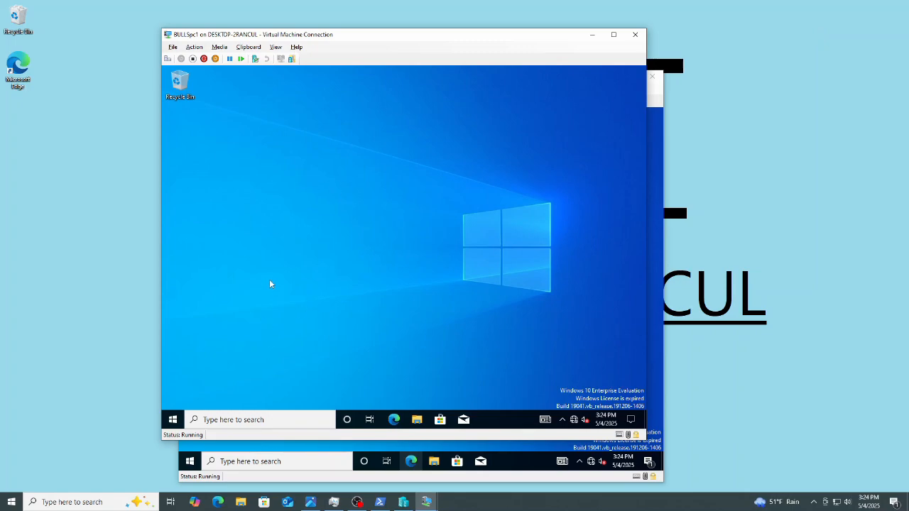
Run sysdm.cpl on BULLSpc1 and open the computer name and domain change dialog.
{"action": "key", "text": "super+r"}
{"action": "type", "text": "sys"}
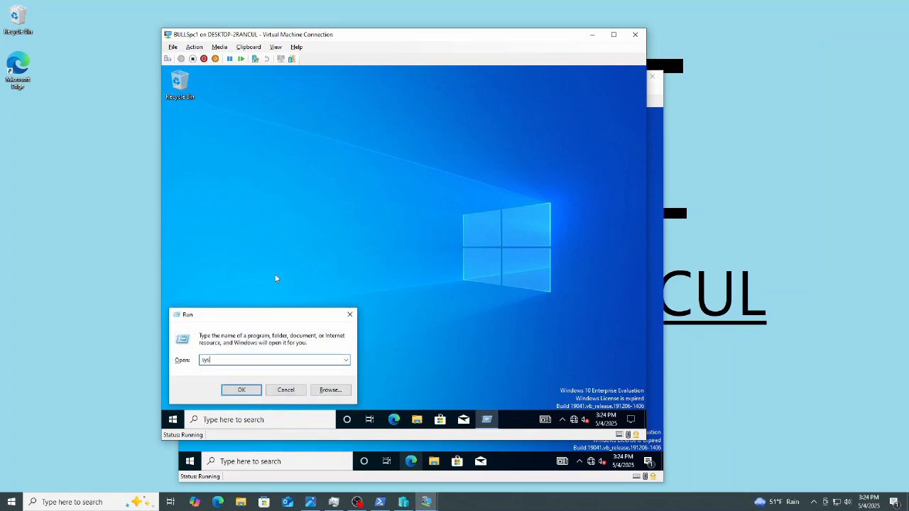
{"action": "type", "text": "dm.cpl"}
{"action": "key", "text": "Return"}
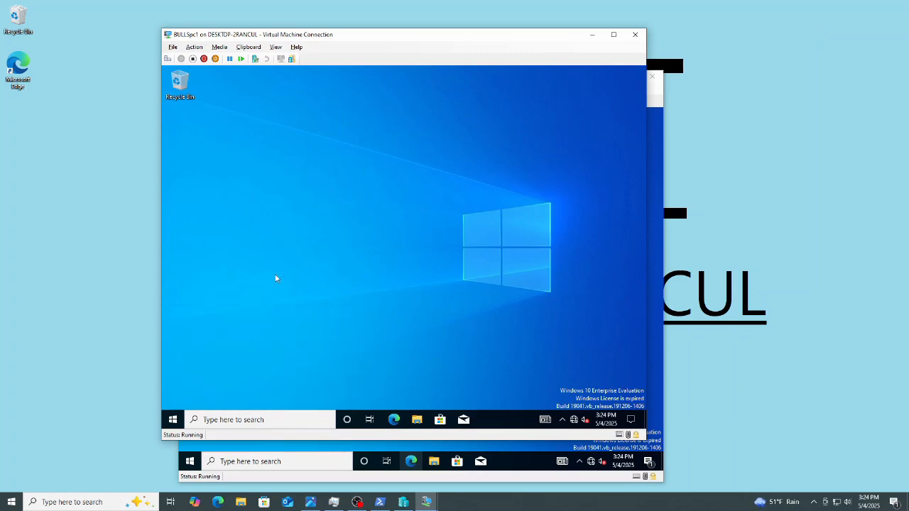
{"action": "left_click", "coordinate": [334, 229]}
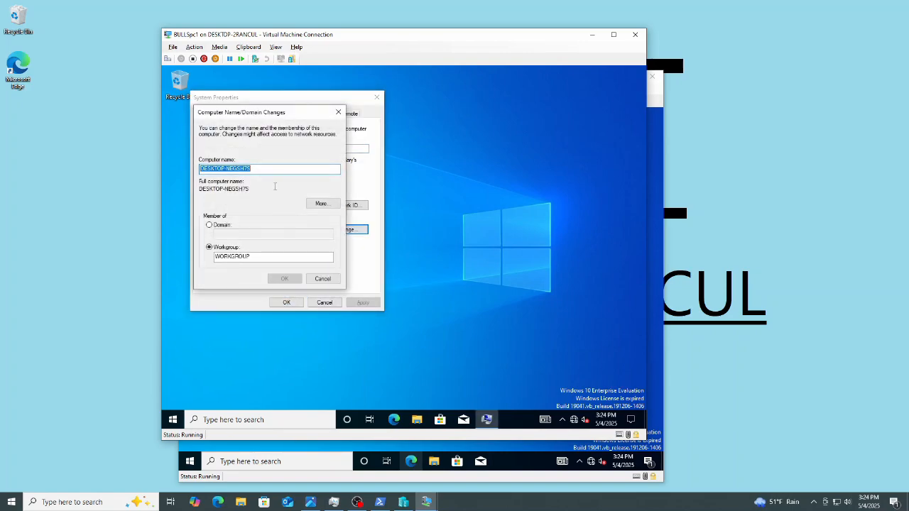
Rename the computer to BULLSpc1 and make it a member of the nba.com domain.
{"action": "type", "text": "BULLSpc1"}
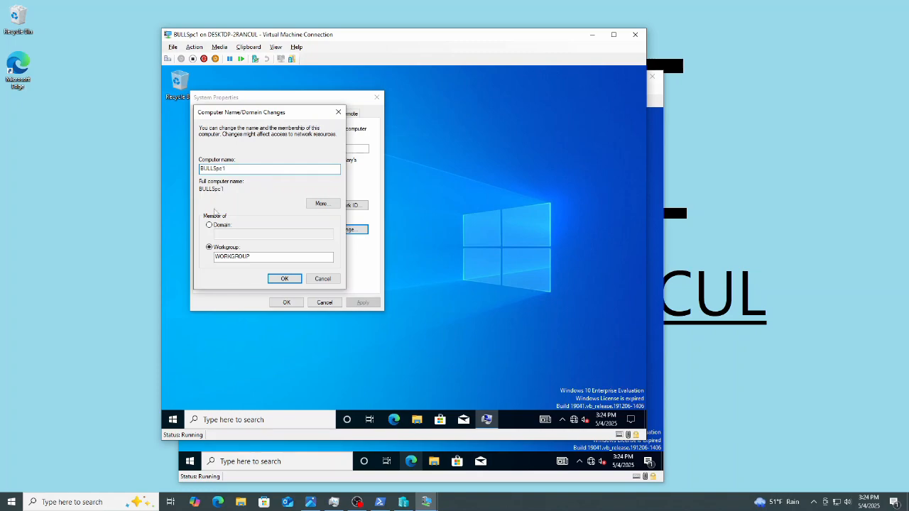
{"action": "left_click", "coordinate": [209, 225]}
{"action": "left_click", "coordinate": [239, 234]}
{"action": "type", "text": "nba.com"}
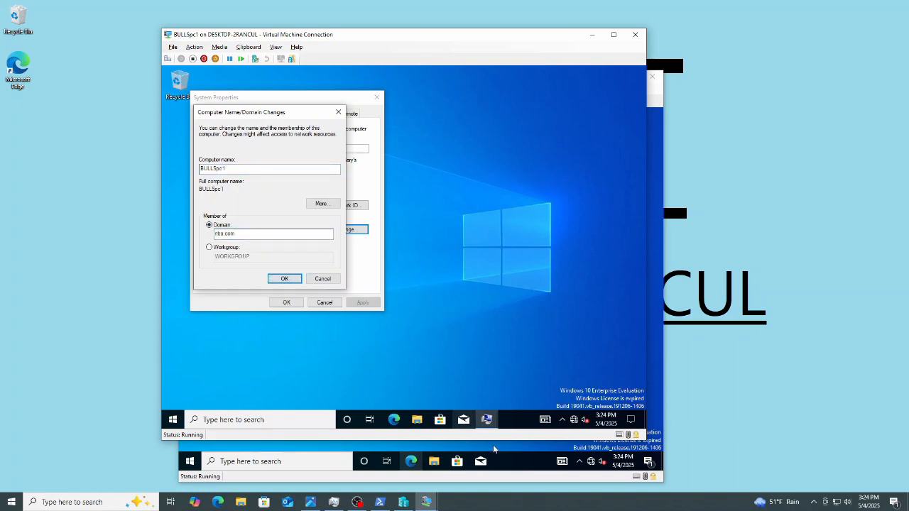
{"action": "type", "text": "administra"}
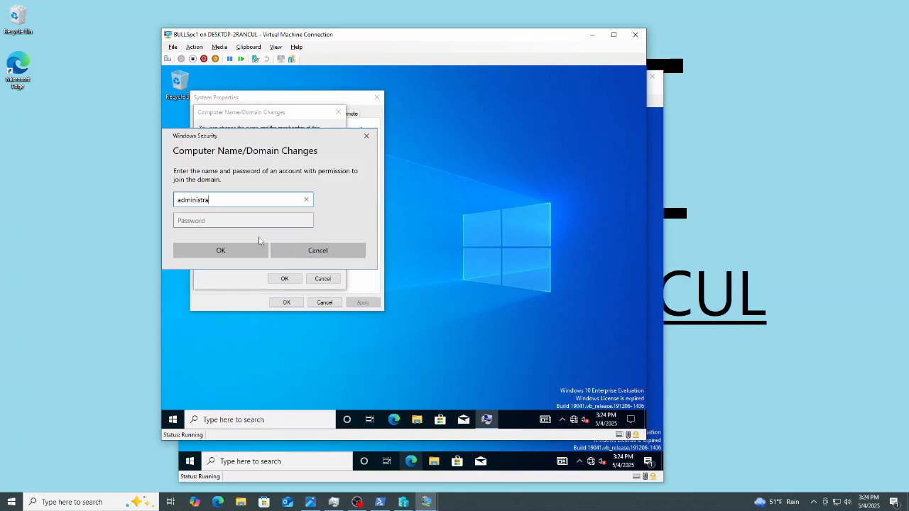
{"action": "type", "text": "tor"}
Enter the administrator account name and its password to authorize joining the domain.
{"action": "key", "text": "Tab"}
{"action": "type", "text": "P"}
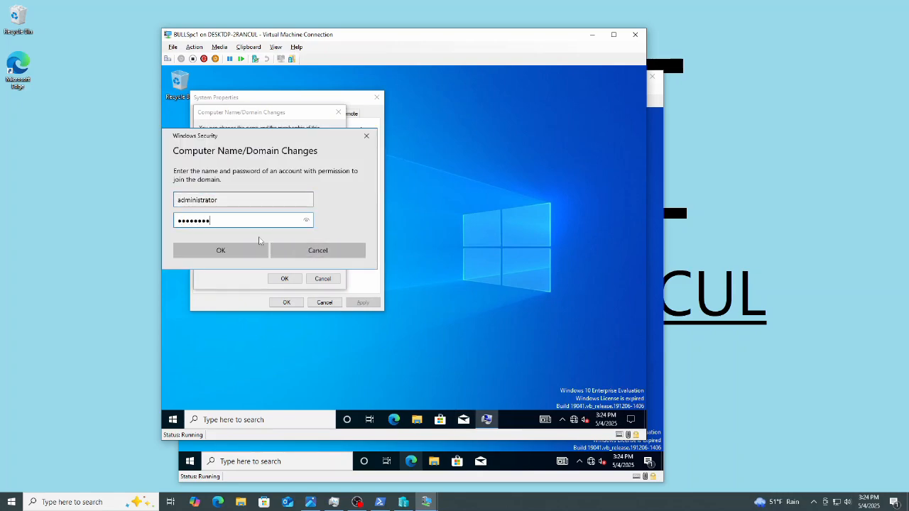
{"action": "left_click", "coordinate": [259, 244]}
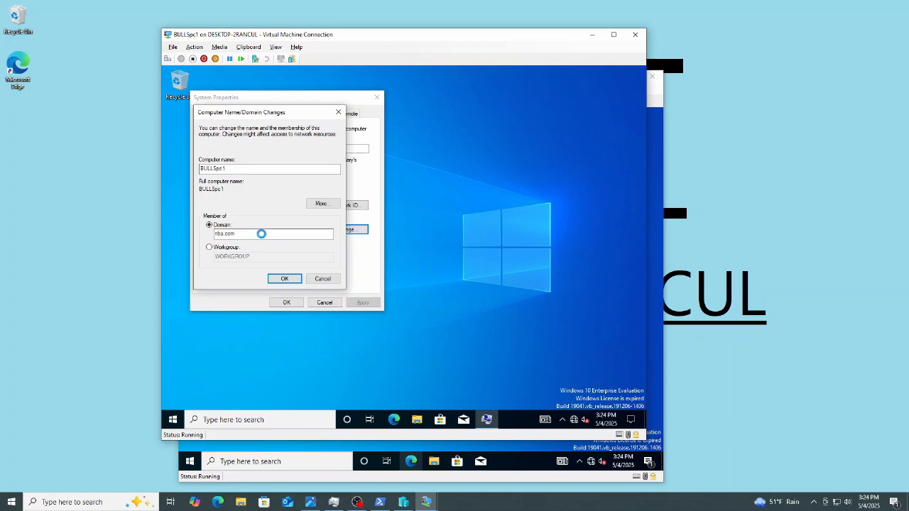
Switch to JAZZpc1, run sysdm.cpl and open the computer name and domain change dialog.
{"action": "left_click", "coordinate": [528, 455]}
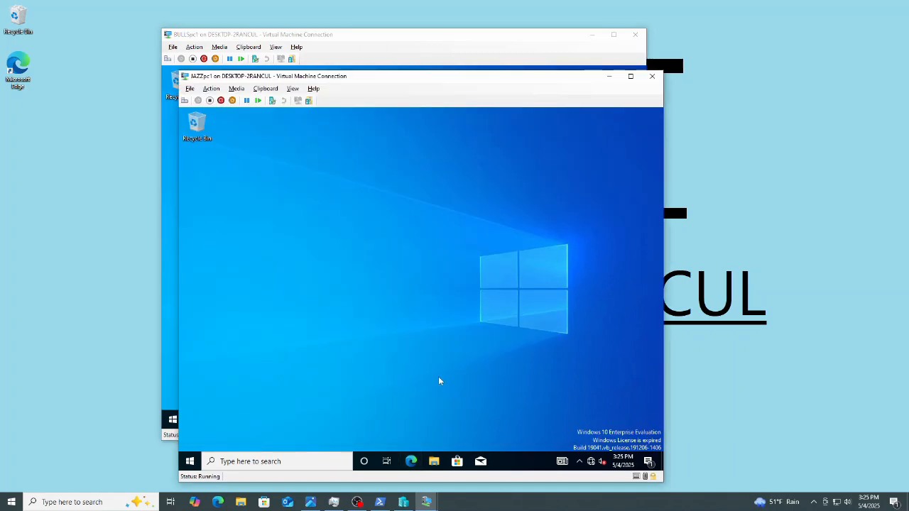
{"action": "key", "text": "super+r"}
{"action": "type", "text": "sysdm.c"}
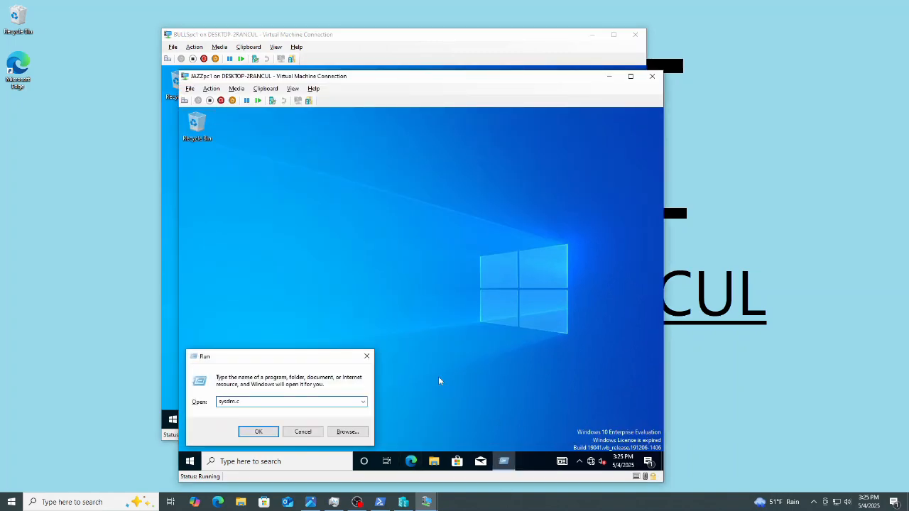
{"action": "type", "text": "pl"}
{"action": "key", "text": "Return"}
{"action": "left_click", "coordinate": [410, 320]}
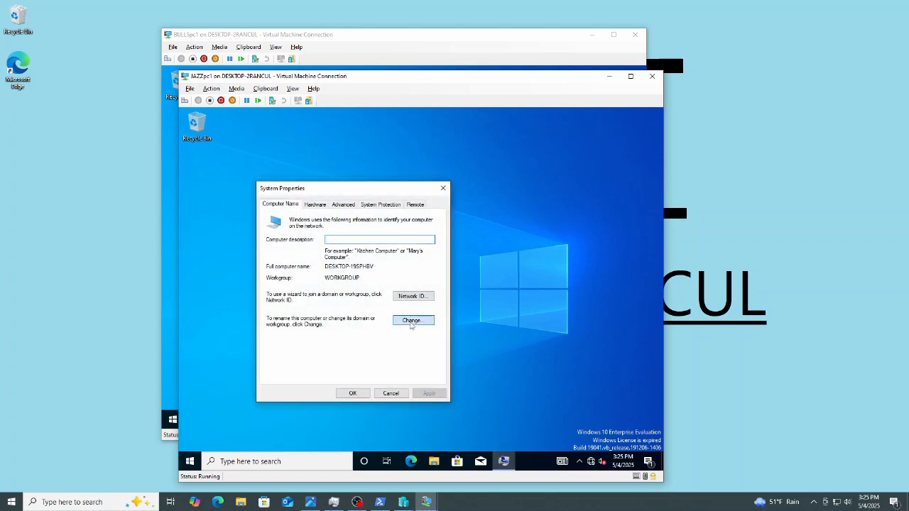
Rename the computer to JAZZpc1, make it a member of the nba.com domain, and confirm.
{"action": "type", "text": "JAZZpc1"}
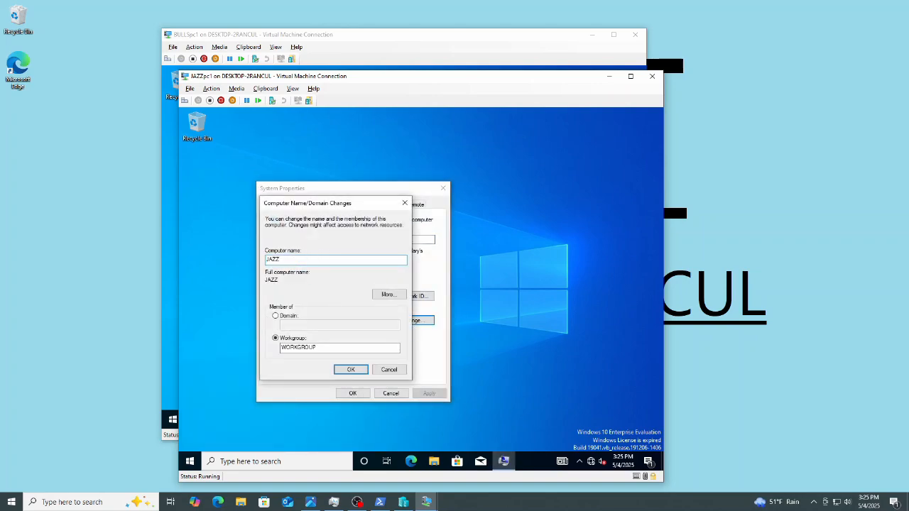
{"action": "left_click", "coordinate": [276, 316]}
{"action": "type", "text": "nba.com"}
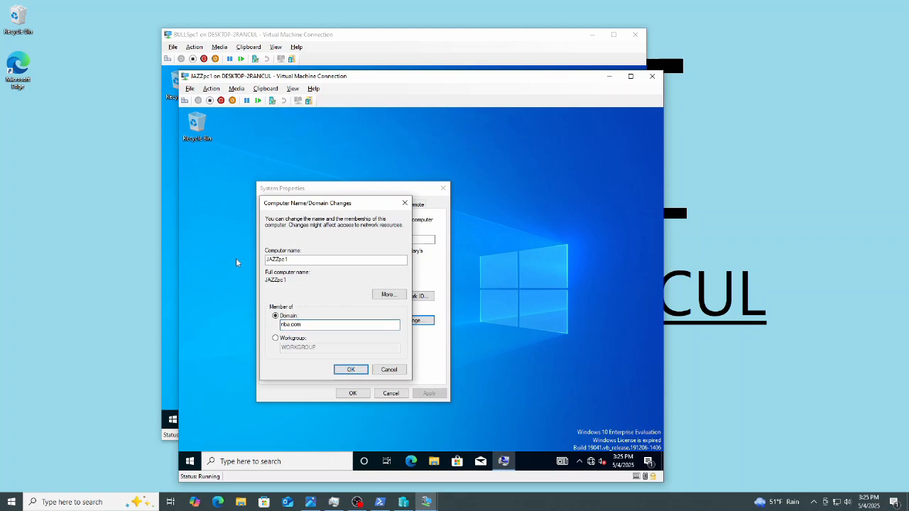
{"action": "key", "text": "Return"}
Enter the administrator account name and its password to authorize JAZZpc1 joining the domain.
{"action": "type", "text": "administrator"}
{"action": "key", "text": "Tab"}
{"action": "type", "text": "••••••••"}
{"action": "key", "text": "Return"}
On BULLSpc1, acknowledge the restart notice, close System Properties and restart now, then return to JAZZpc1.
{"action": "left_click", "coordinate": [366, 36]}
{"action": "left_click", "coordinate": [446, 276]}
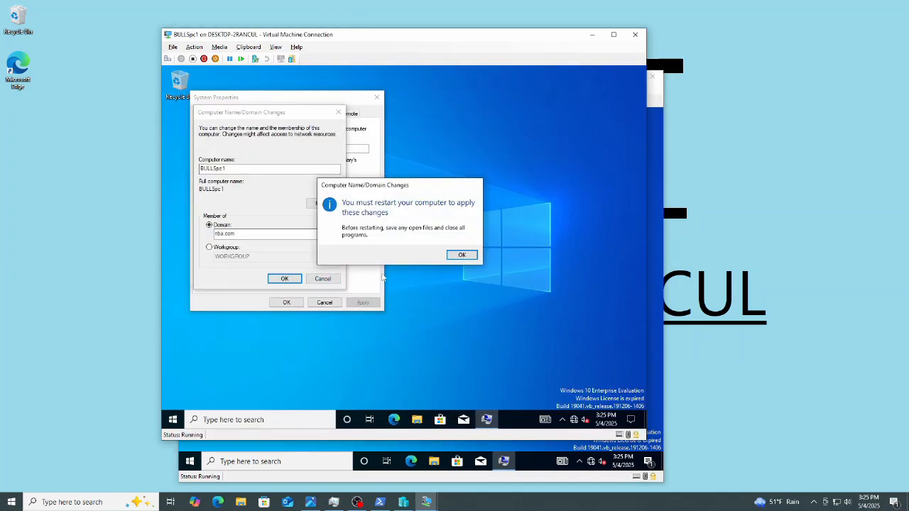
{"action": "key", "text": "Return"}
{"action": "left_click", "coordinate": [286, 302]}
{"action": "left_click", "coordinate": [404, 251]}
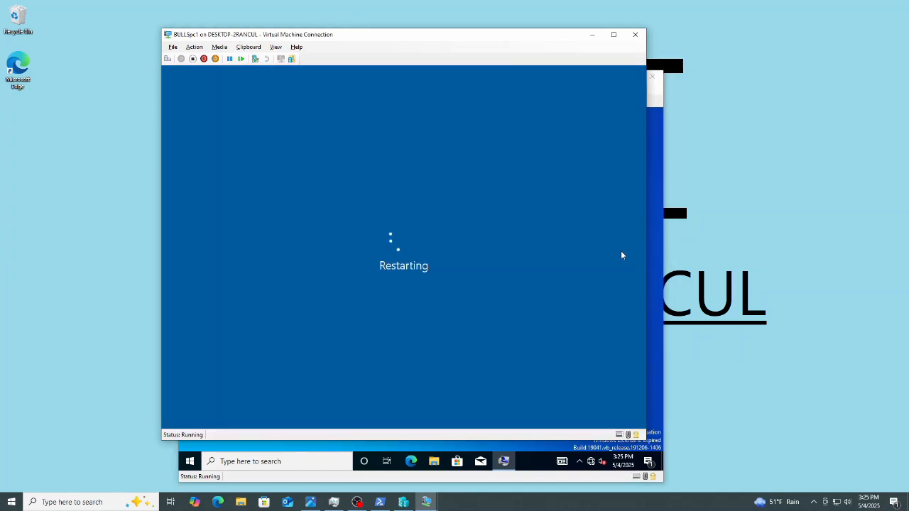
{"action": "left_click", "coordinate": [659, 254]}
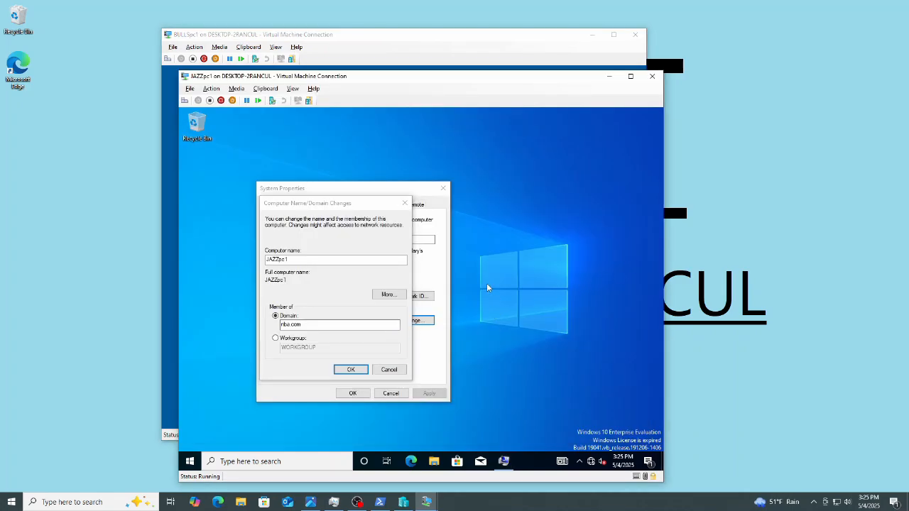
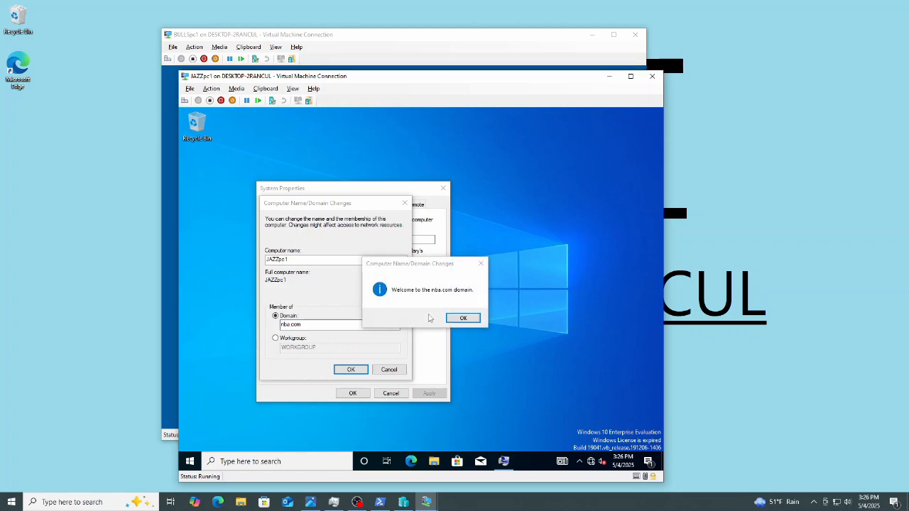
On JAZZpc1, acknowledge the nba.com domain welcome and restart notices, close System Properties, restart now, and return to BULLSpc1.
{"action": "left_click", "coordinate": [462, 318]}
{"action": "left_click", "coordinate": [477, 295]}
{"action": "left_click", "coordinate": [352, 393]}
{"action": "left_click", "coordinate": [421, 294]}
{"action": "left_click", "coordinate": [376, 38]}
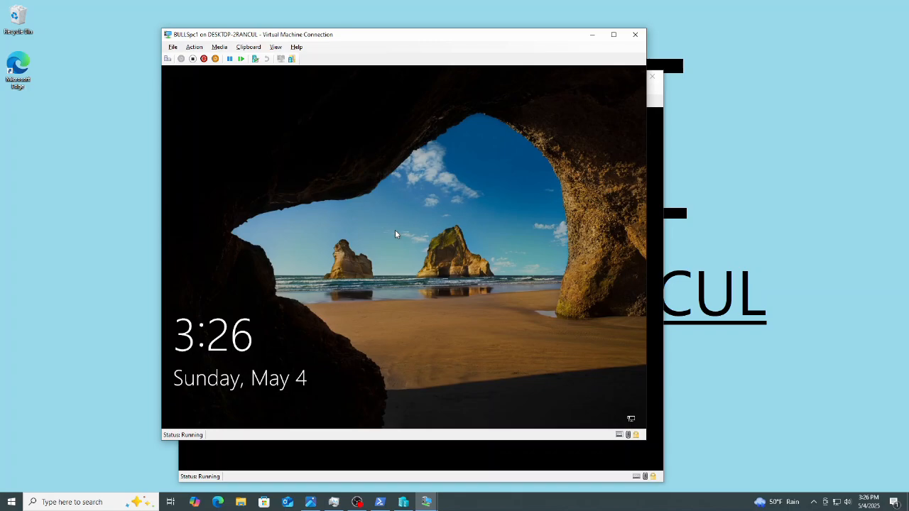
Check the host's memory usage in Task Manager's performance view.
{"action": "left_click", "coordinate": [333, 502]}
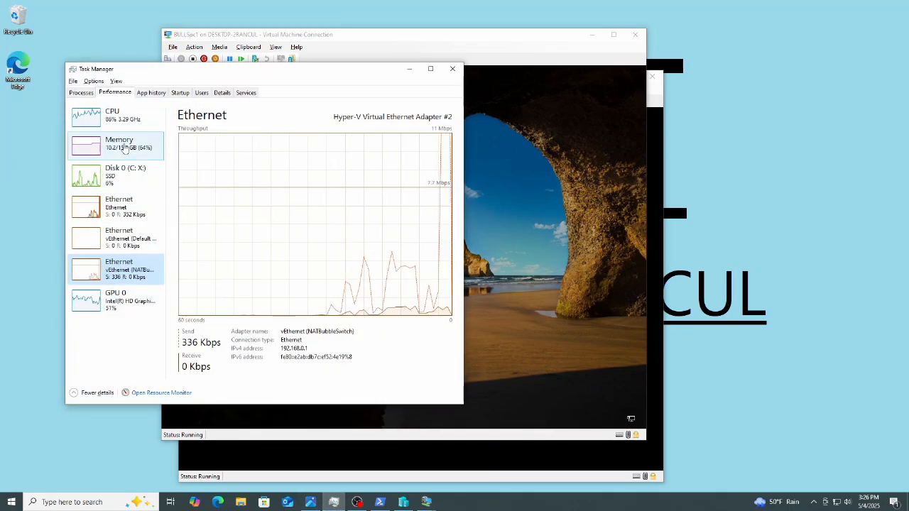
{"action": "left_click", "coordinate": [119, 142]}
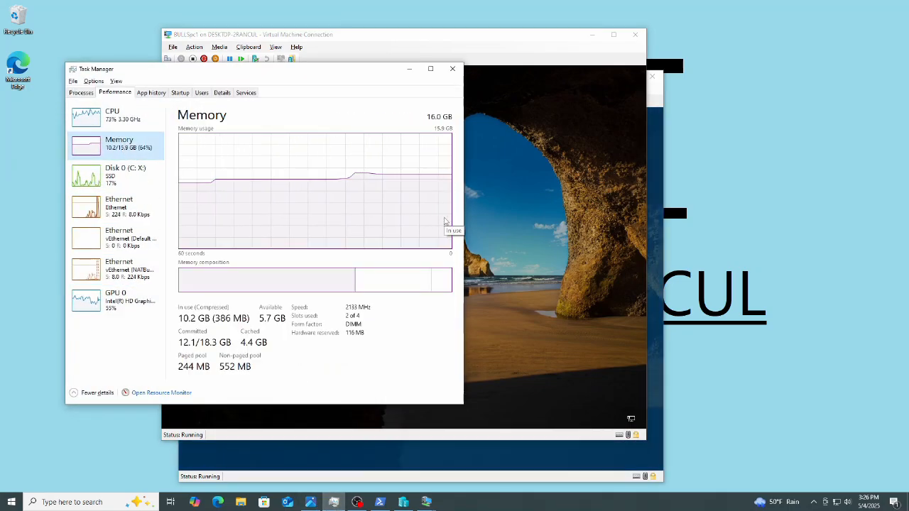
{"action": "left_click", "coordinate": [513, 220]}
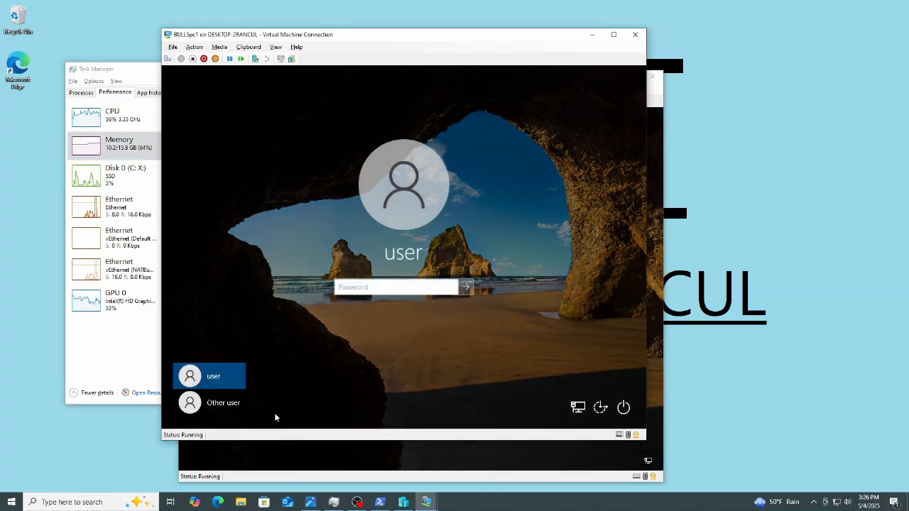
Sign in to BULLSpc1 as another user with the domain account PJackson and its account password.
{"action": "left_click", "coordinate": [228, 403]}
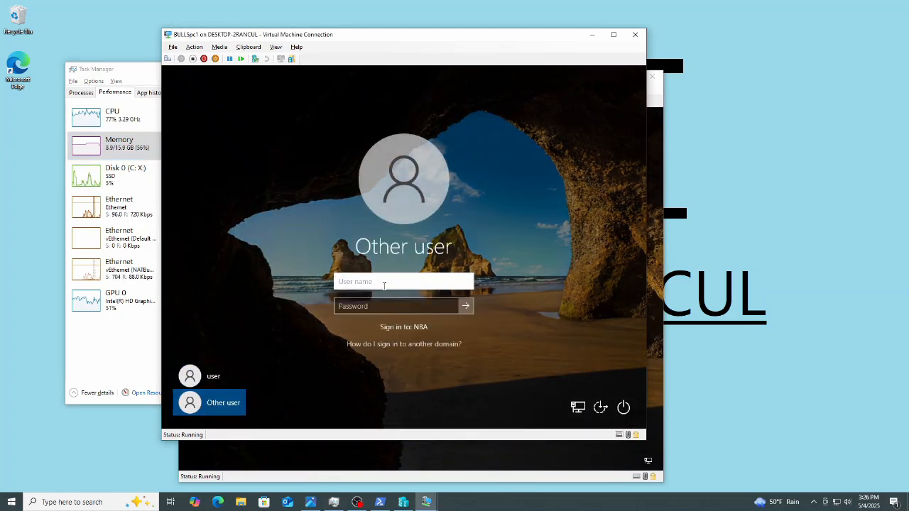
{"action": "left_click", "coordinate": [384, 284]}
{"action": "type", "text": "PJ"}
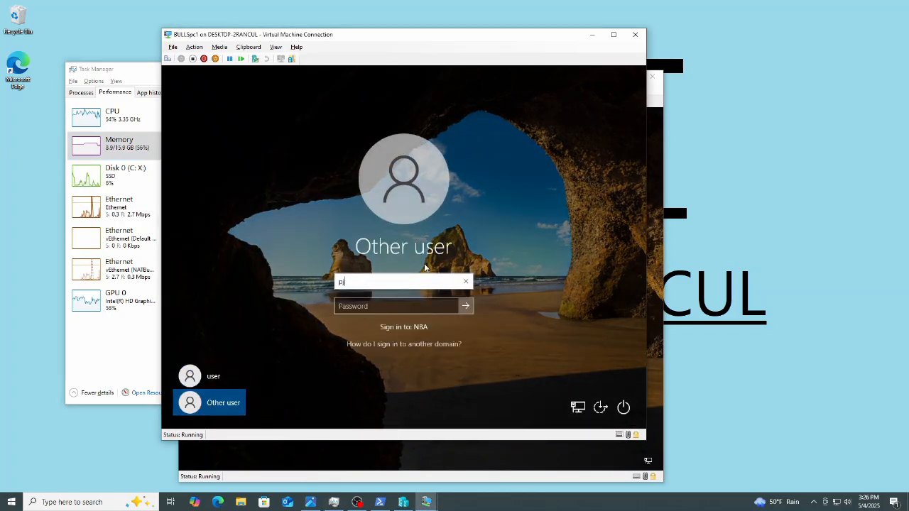
{"action": "type", "text": "ackson"}
{"action": "key", "text": "Tab"}
{"action": "type", "text": "Pa$$w0rd123"}
{"action": "key", "text": "Return"}
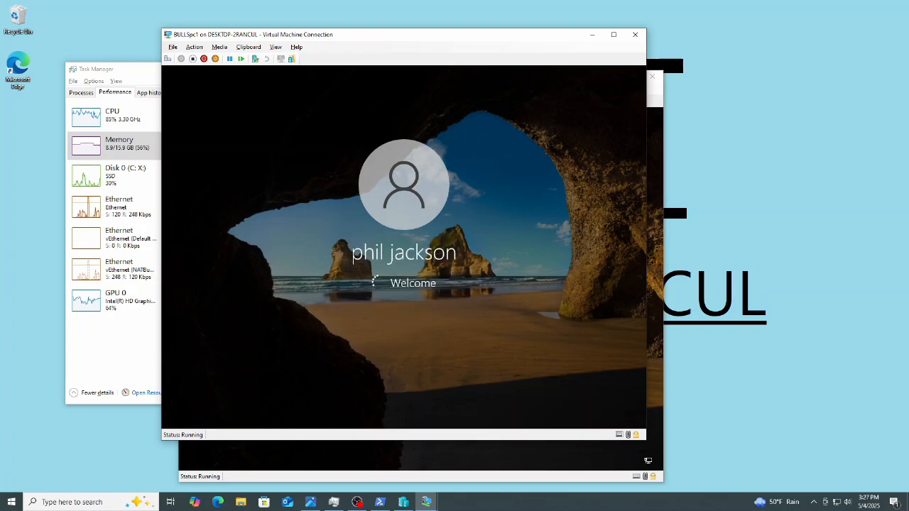
On JAZZpc1, choose another user, view the other-domain sign-in help, and sign in as nba\jsloan with the account password.
{"action": "left_click", "coordinate": [654, 103]}
{"action": "left_click", "coordinate": [433, 336]}
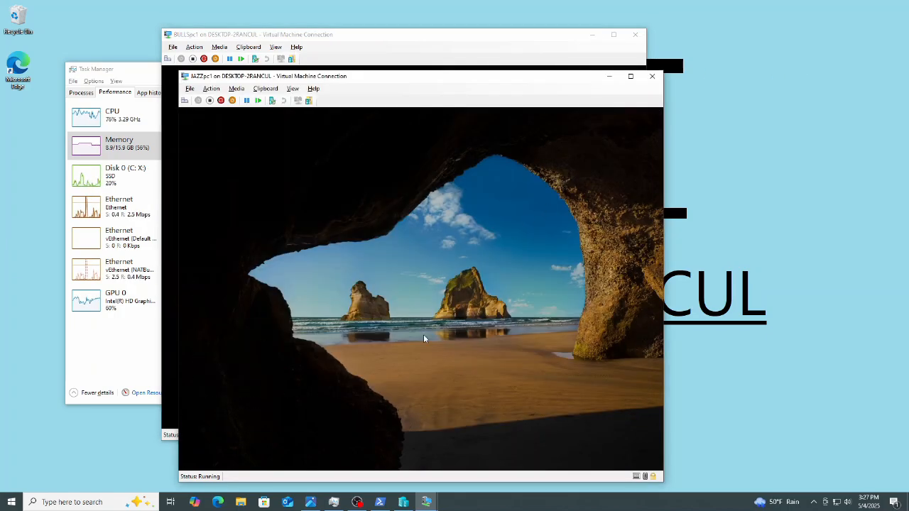
{"action": "left_click", "coordinate": [231, 445]}
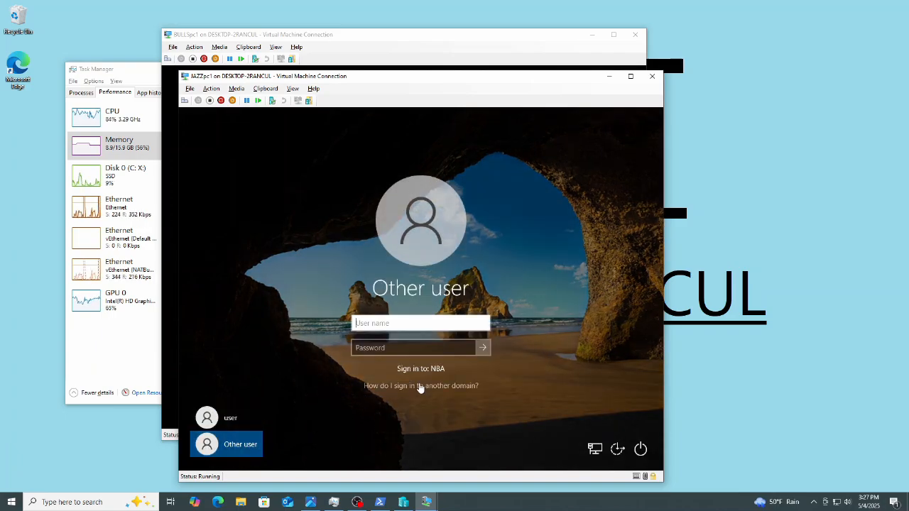
{"action": "left_click", "coordinate": [419, 387]}
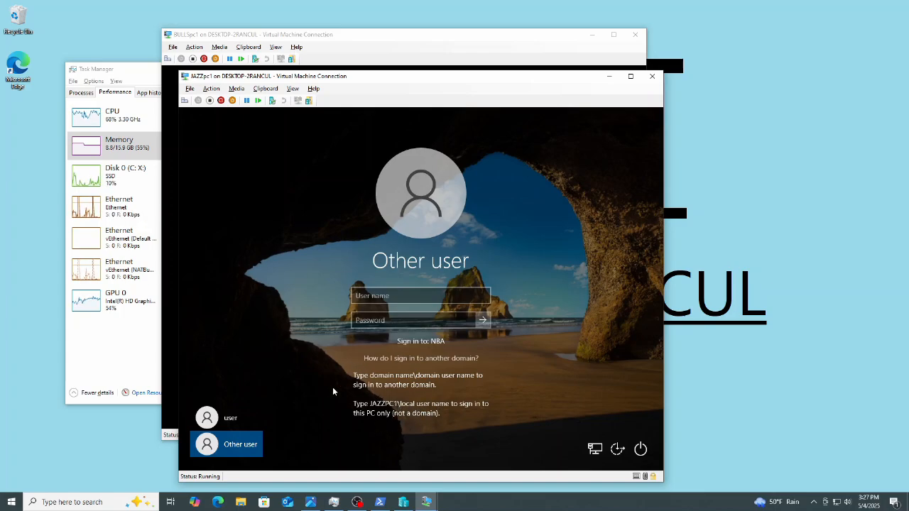
{"action": "left_click", "coordinate": [403, 296]}
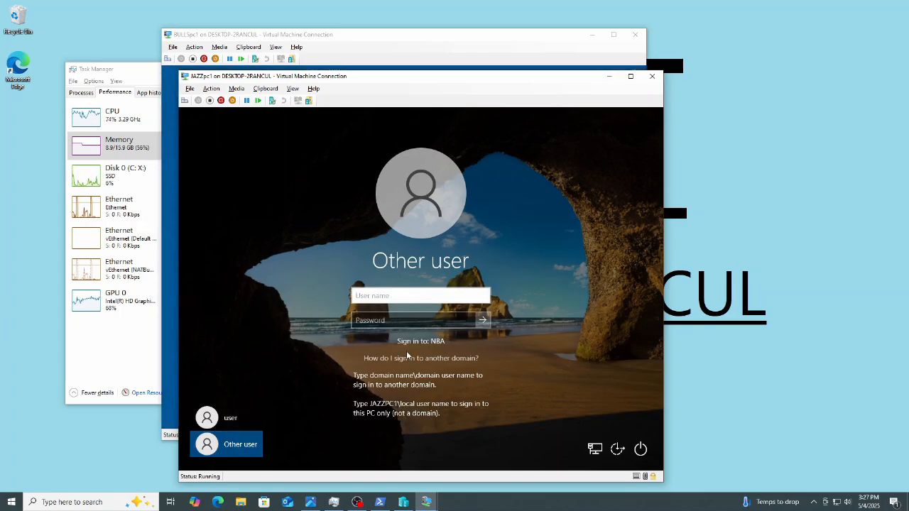
{"action": "type", "text": "nba"}
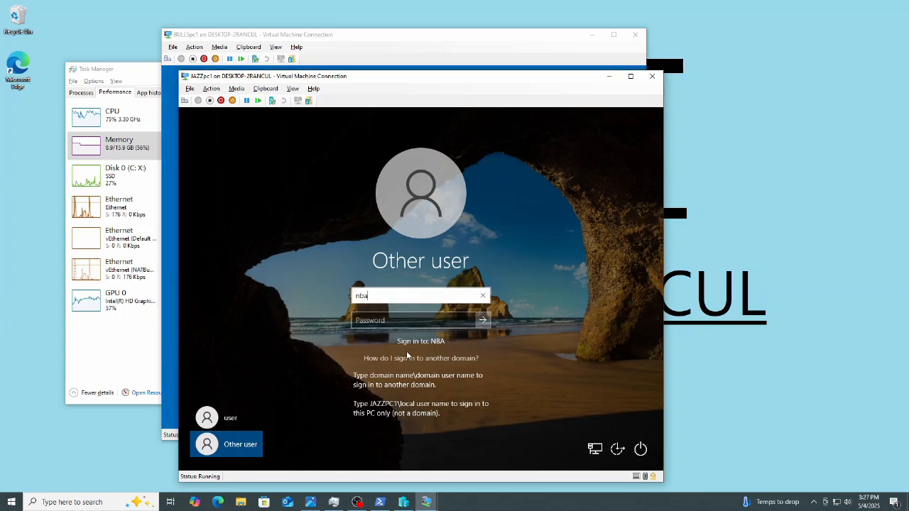
{"action": "type", "text": "\\jsloan"}
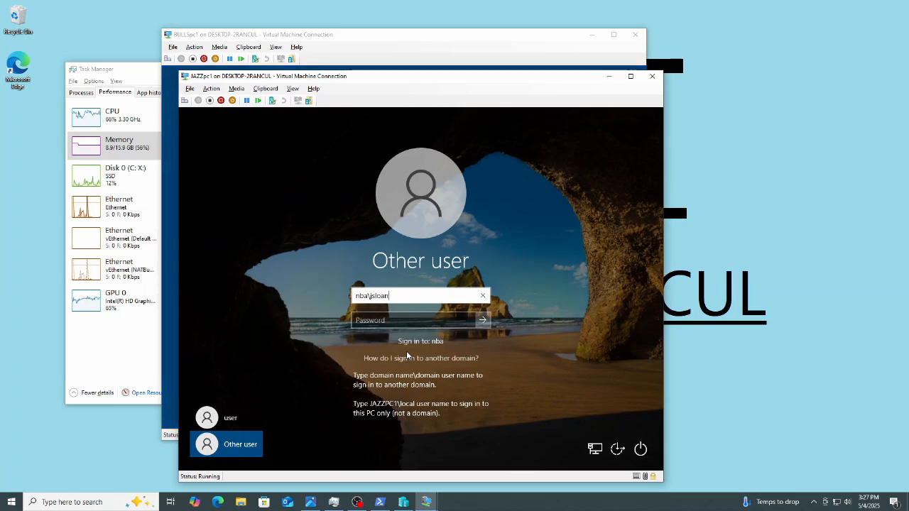
{"action": "key", "text": "Tab"}
{"action": "type", "text": "*********"}
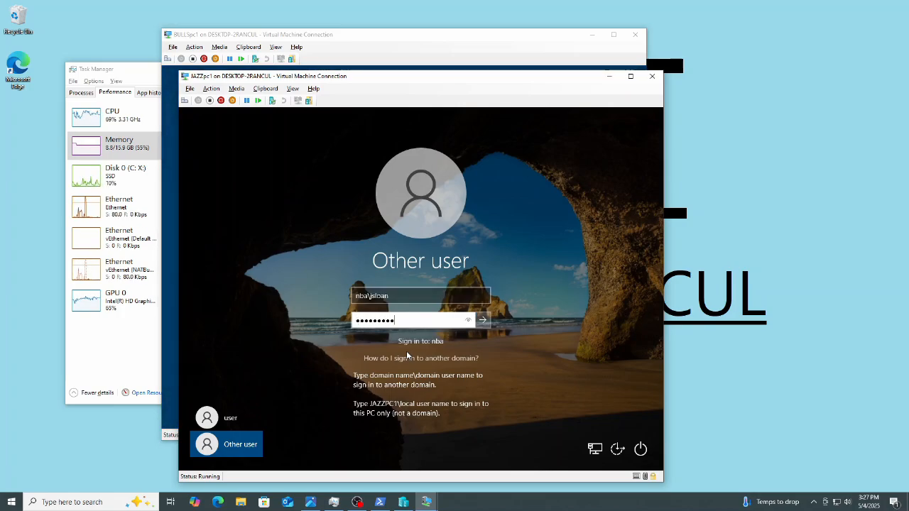
{"action": "key", "text": "Return"}
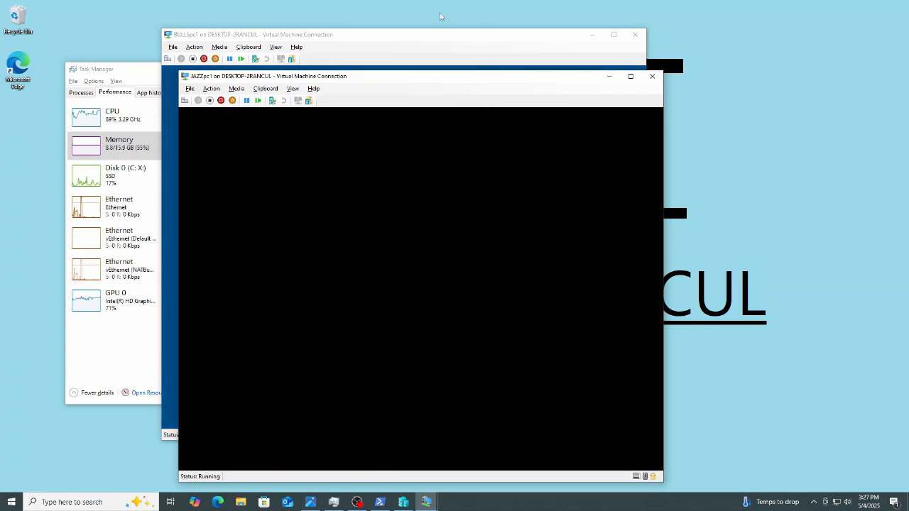
Check both client VMs' sign-in progress, switch to NBAdc, and select the jazz coach user in Active Directory Users and Computers.
{"action": "left_click", "coordinate": [425, 35]}
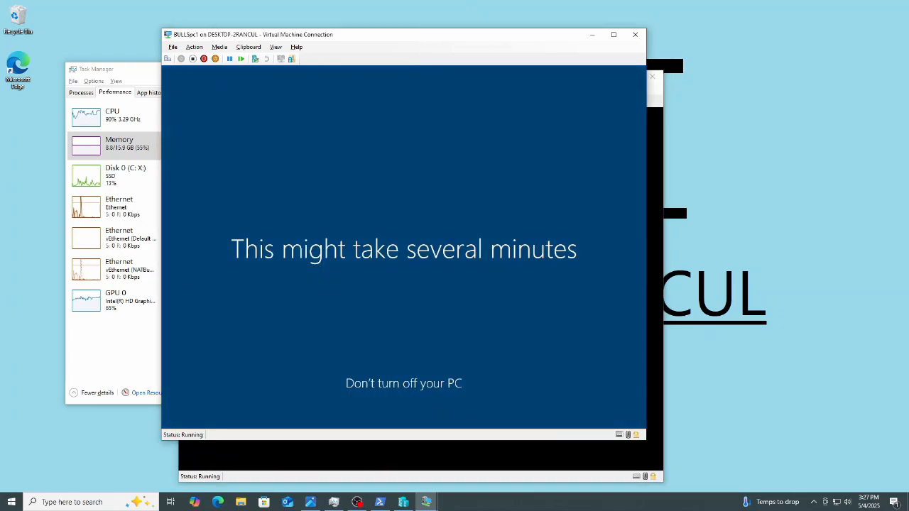
{"action": "left_click", "coordinate": [656, 158]}
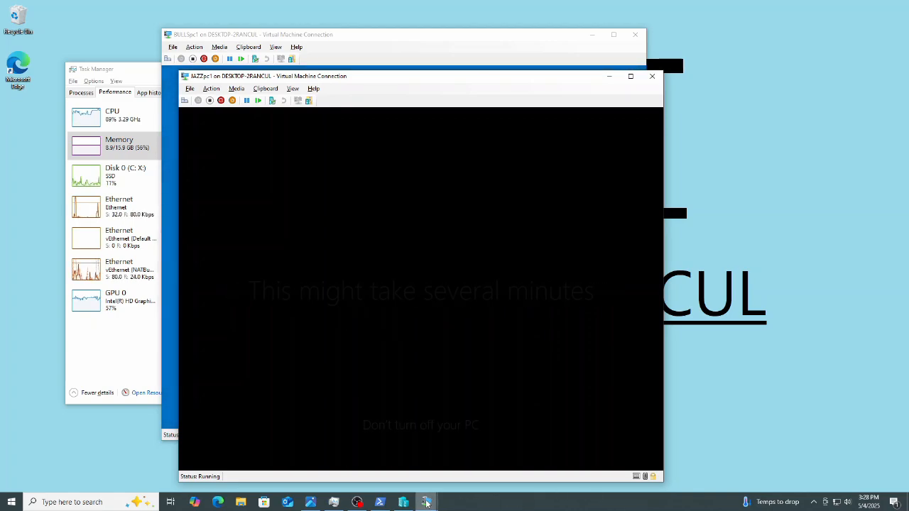
{"action": "mouse_move", "coordinate": [421, 496]}
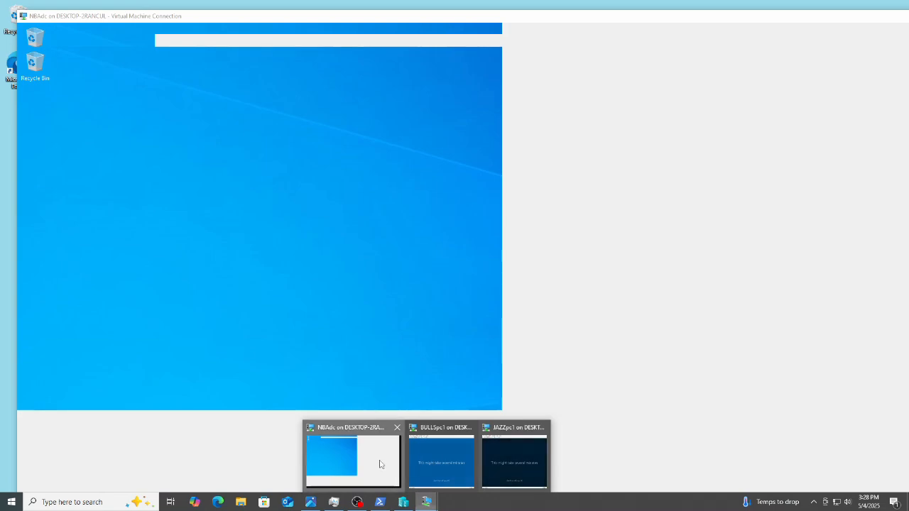
{"action": "left_click", "coordinate": [380, 463]}
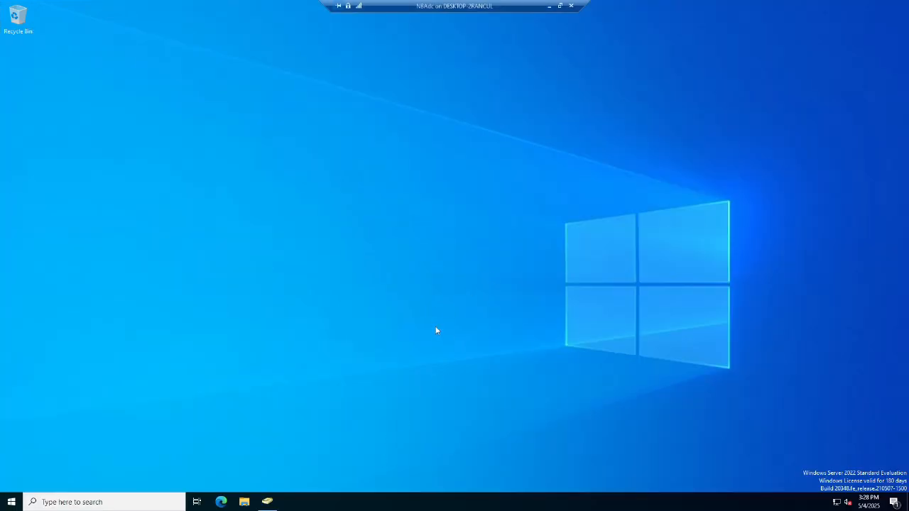
{"action": "left_click", "coordinate": [267, 502]}
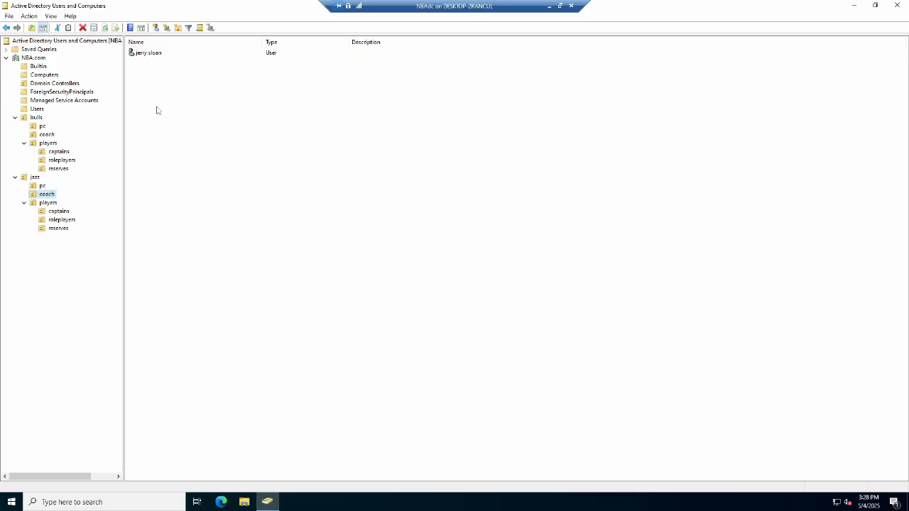
{"action": "left_click", "coordinate": [146, 55]}
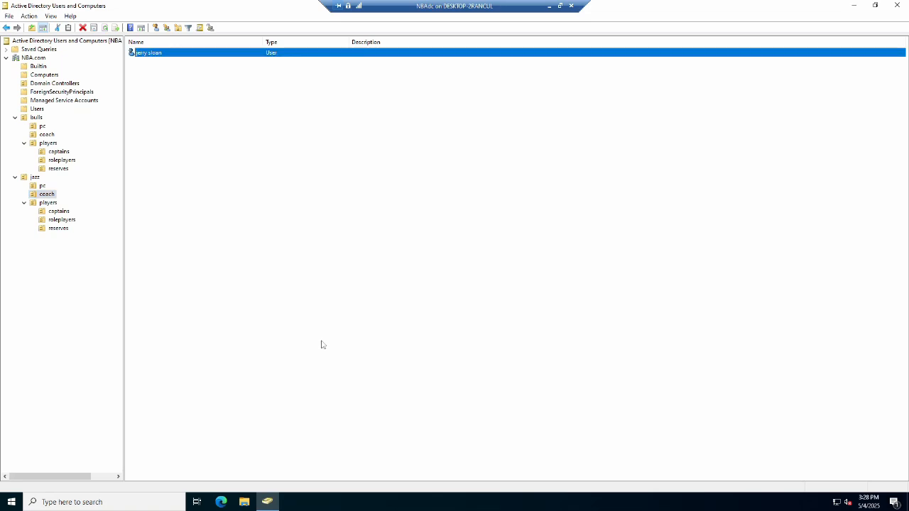
Open the DHCP console and examine the address leases of the bulls scope 172.16.0.0, widening columns to read them.
{"action": "key", "text": "super+s"}
{"action": "type", "text": "dh"}
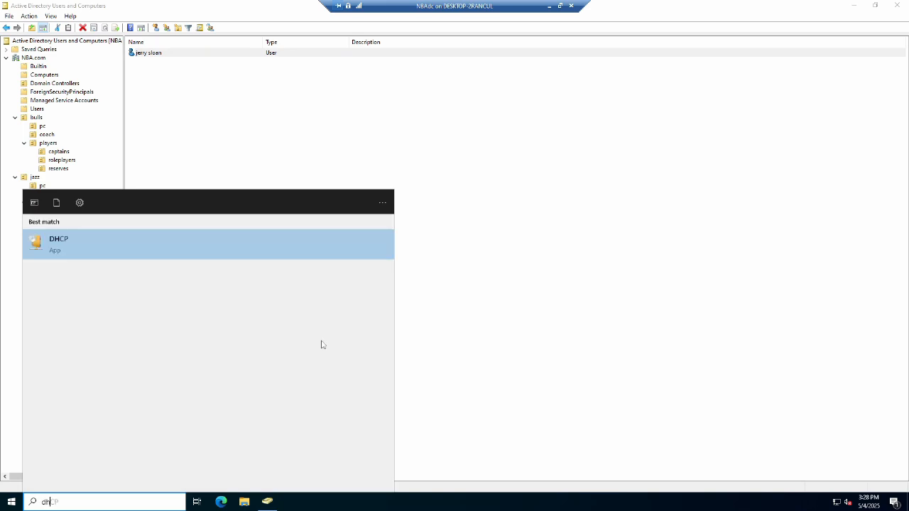
{"action": "key", "text": "Return"}
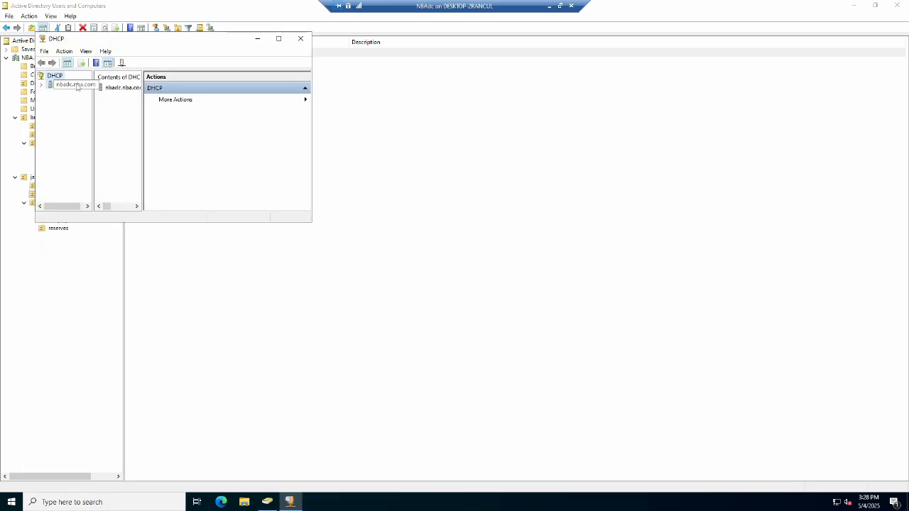
{"action": "double_click", "coordinate": [77, 86]}
{"action": "double_click", "coordinate": [70, 93]}
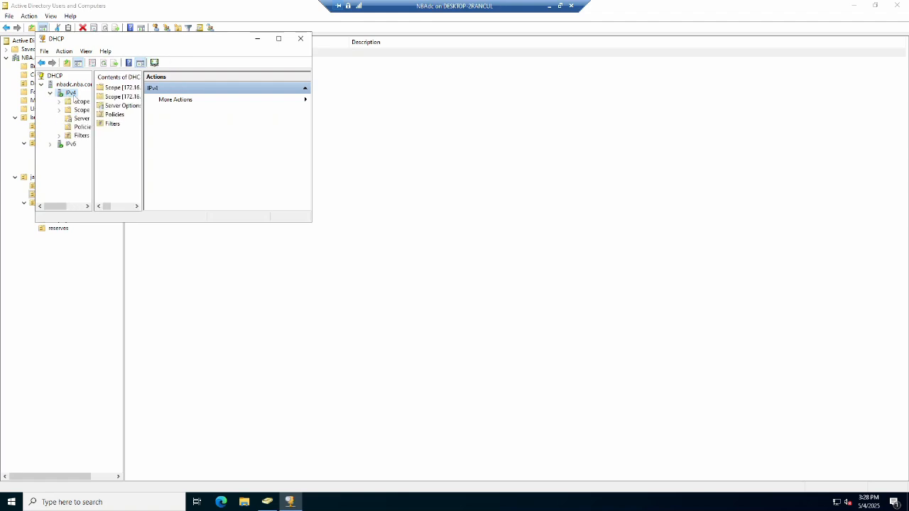
{"action": "double_click", "coordinate": [79, 102]}
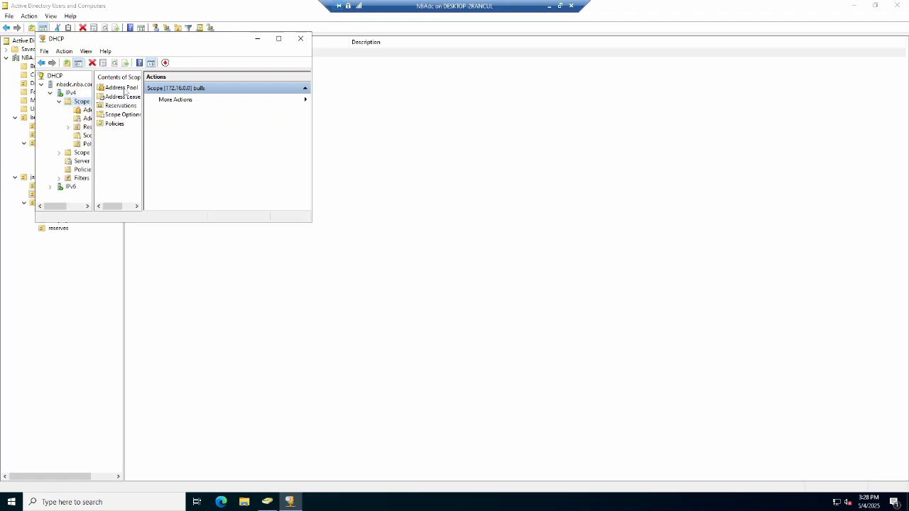
{"action": "left_click", "coordinate": [124, 98]}
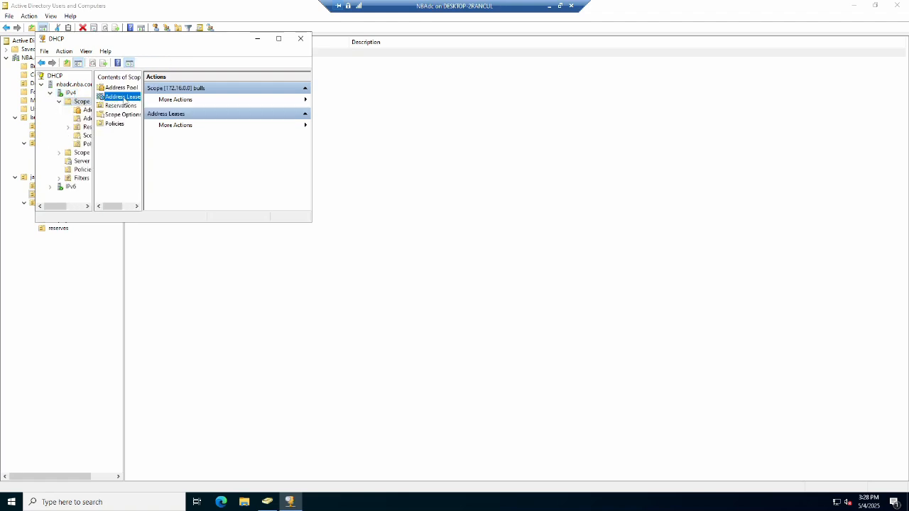
{"action": "left_click", "coordinate": [278, 38]}
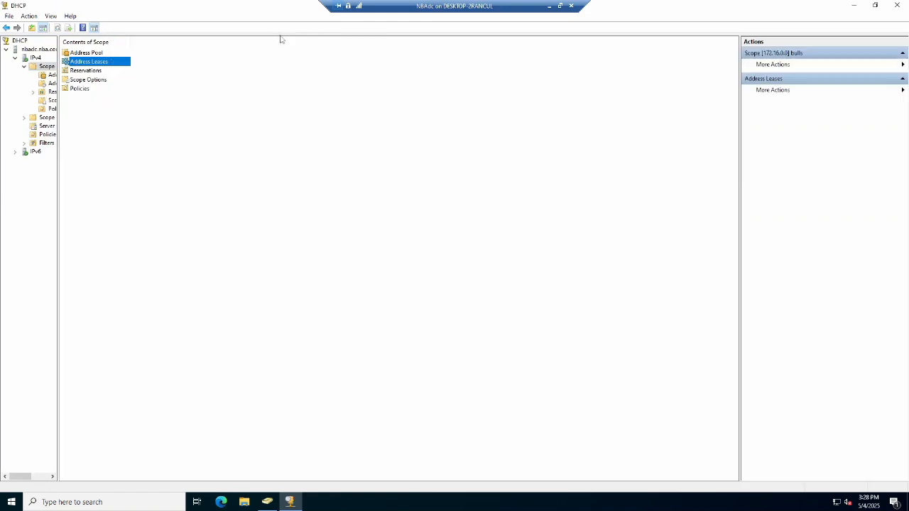
{"action": "double_click", "coordinate": [93, 62]}
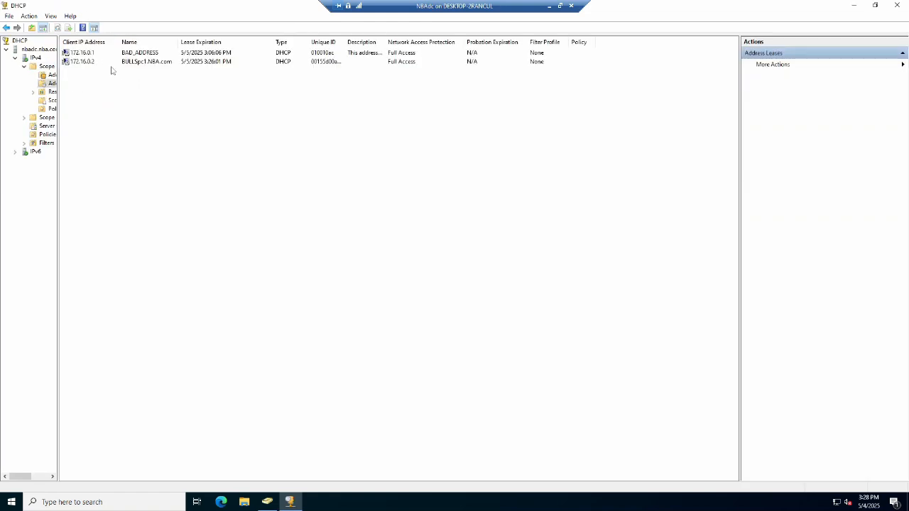
{"action": "left_click", "coordinate": [84, 54]}
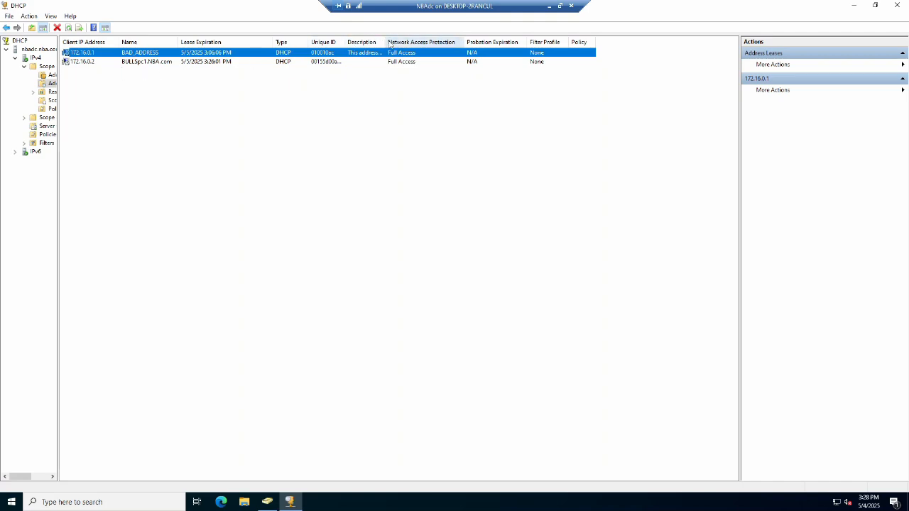
{"action": "left_click_drag", "start_coordinate": [384, 41], "coordinate": [460, 41]}
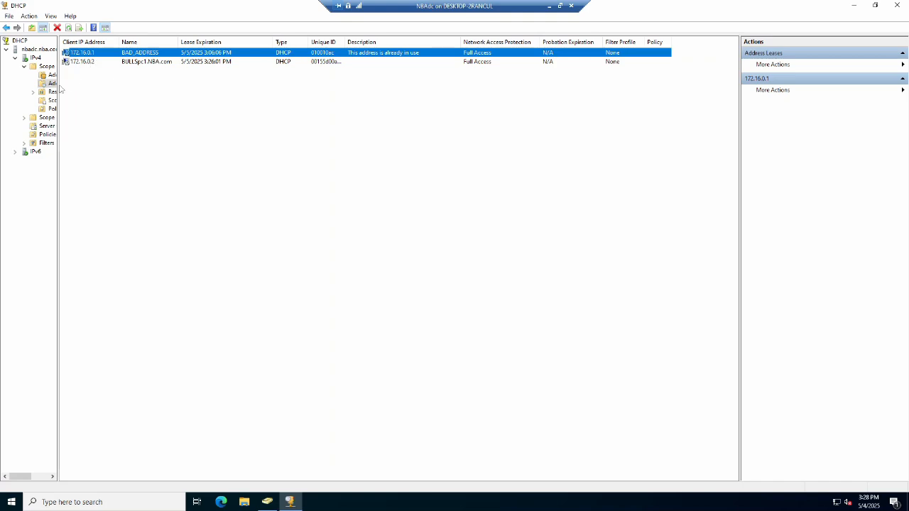
{"action": "left_click_drag", "start_coordinate": [60, 86], "coordinate": [103, 86]}
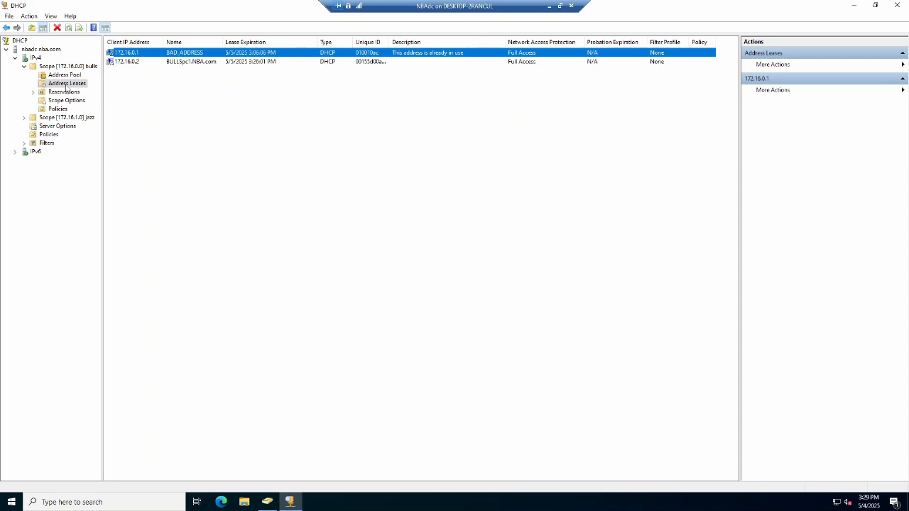
Inspect the jazz scope 172.16.1.0's address pool and address leases, then close the DHCP console.
{"action": "double_click", "coordinate": [56, 118]}
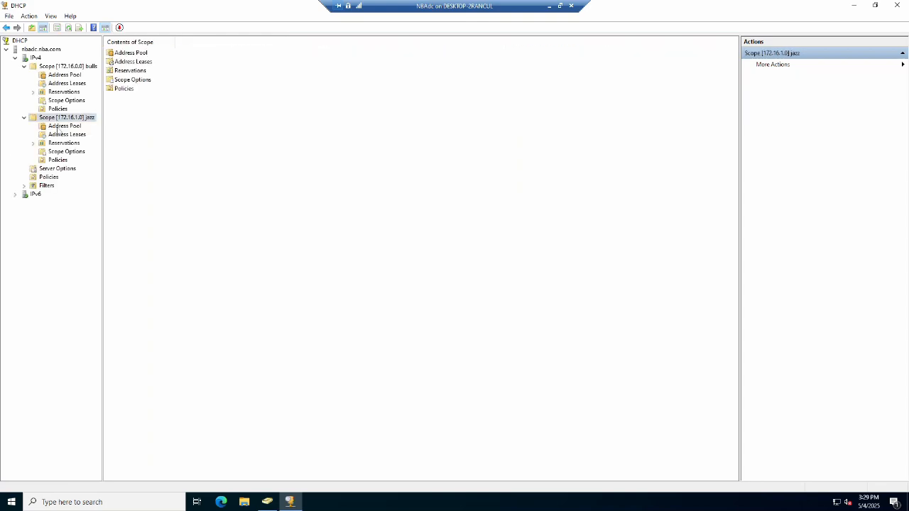
{"action": "left_click", "coordinate": [64, 127]}
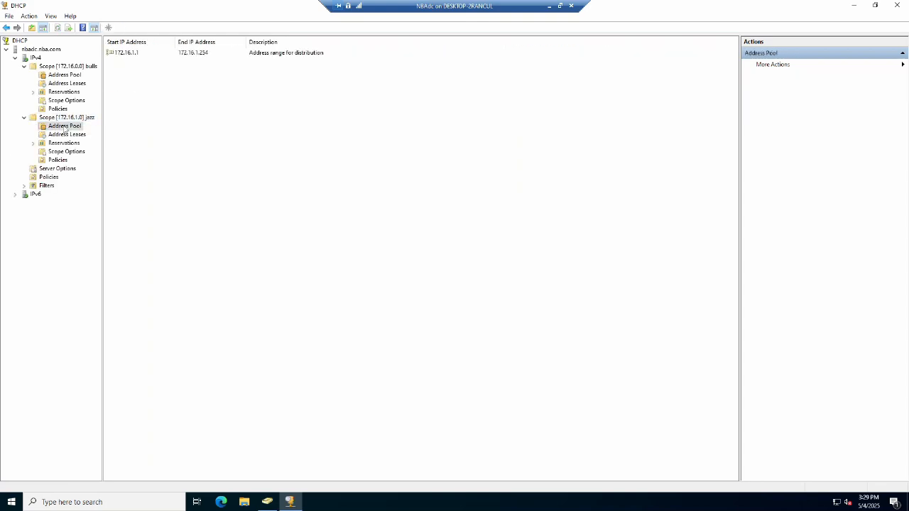
{"action": "left_click", "coordinate": [65, 134]}
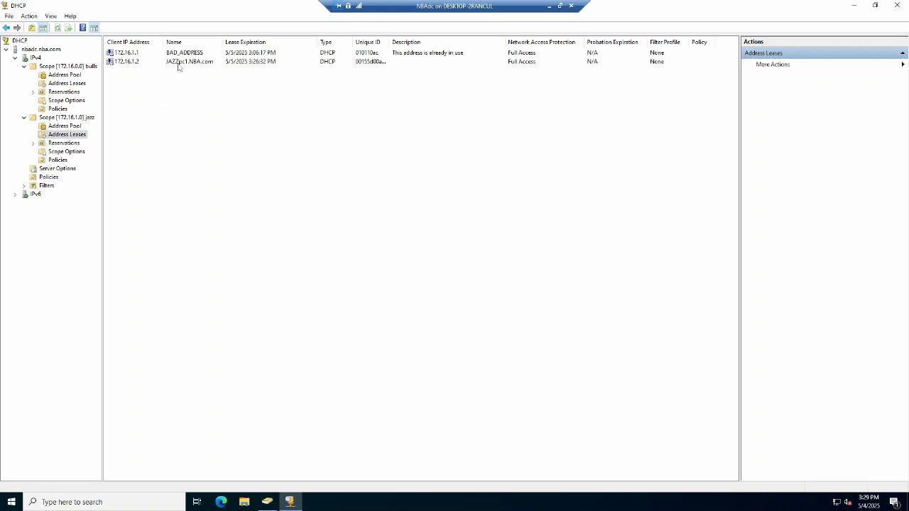
{"action": "left_click", "coordinate": [172, 54]}
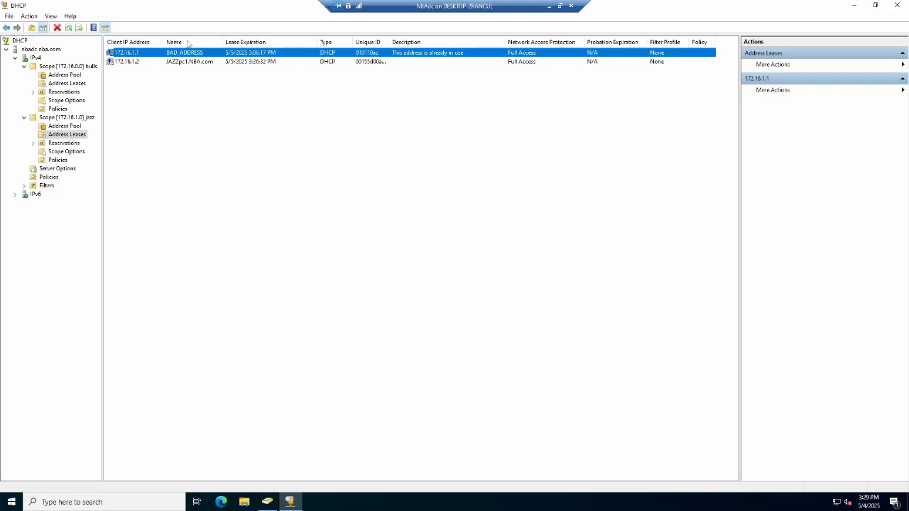
{"action": "left_click", "coordinate": [897, 6]}
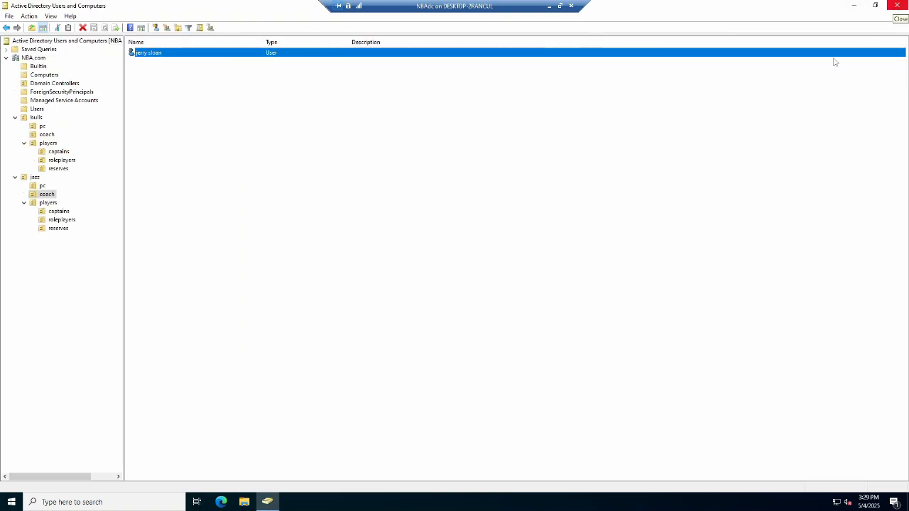
Browse the bulls OU's players, captains and roleplayers units to review their user accounts.
{"action": "left_click", "coordinate": [37, 117]}
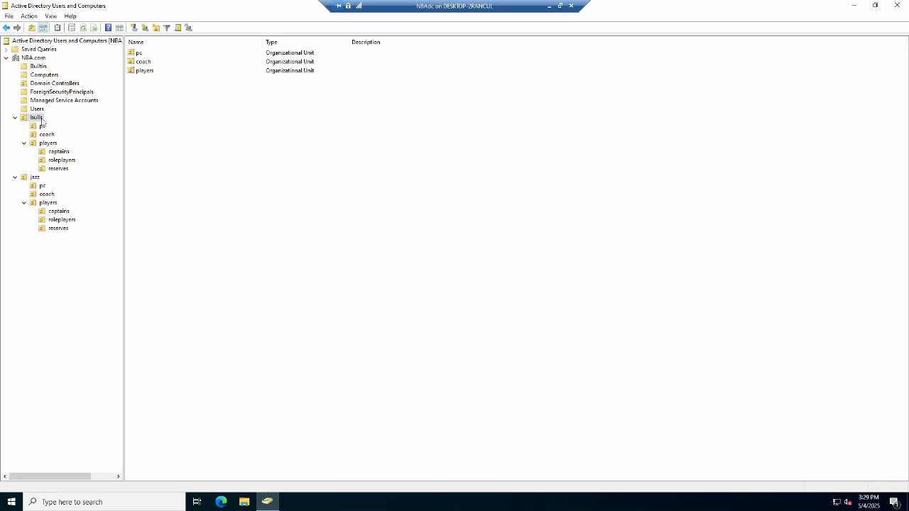
{"action": "double_click", "coordinate": [144, 71]}
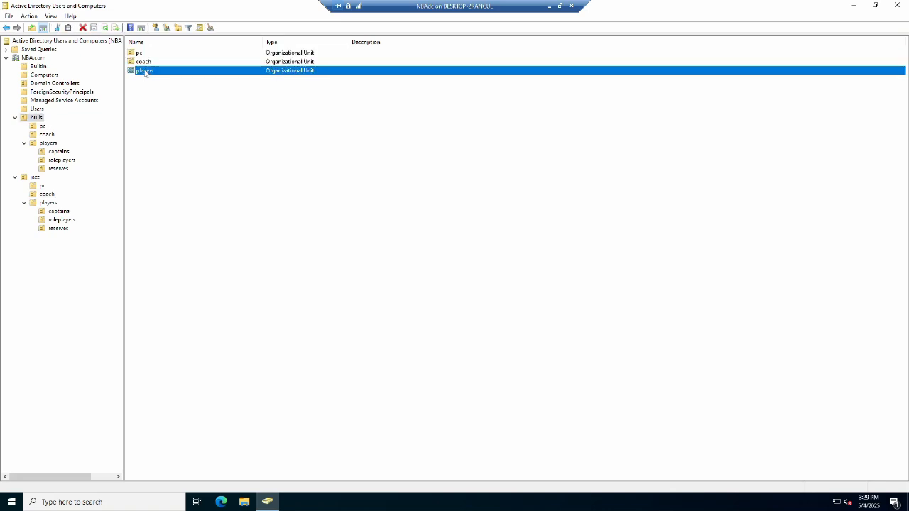
{"action": "double_click", "coordinate": [147, 54]}
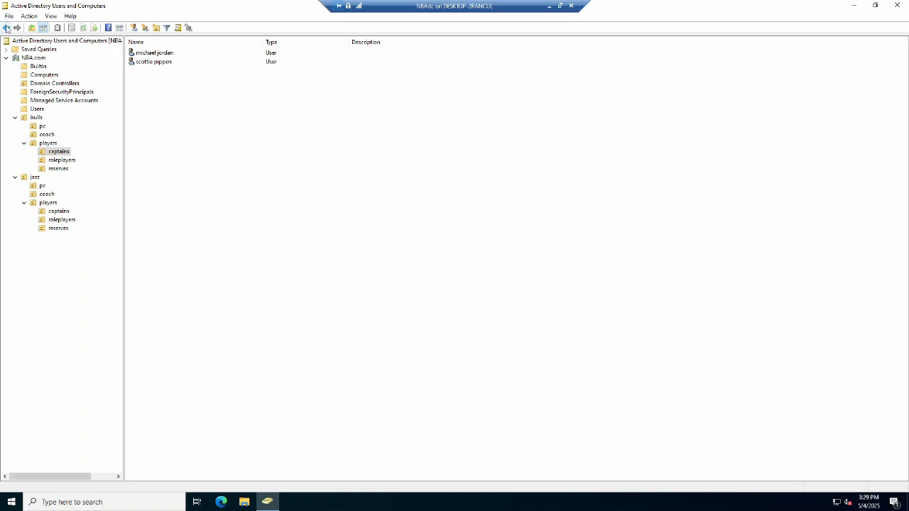
{"action": "left_click", "coordinate": [6, 27]}
{"action": "left_click", "coordinate": [143, 64]}
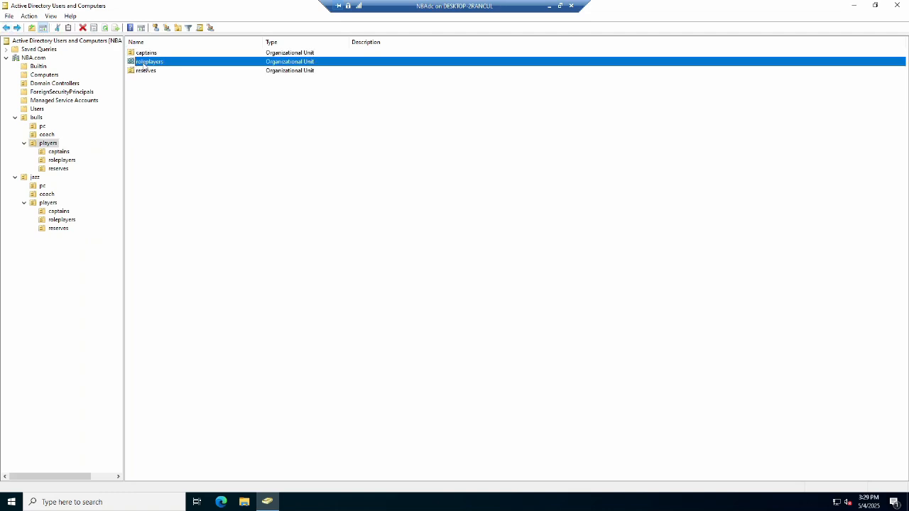
{"action": "double_click", "coordinate": [144, 64]}
{"action": "left_click", "coordinate": [144, 63]}
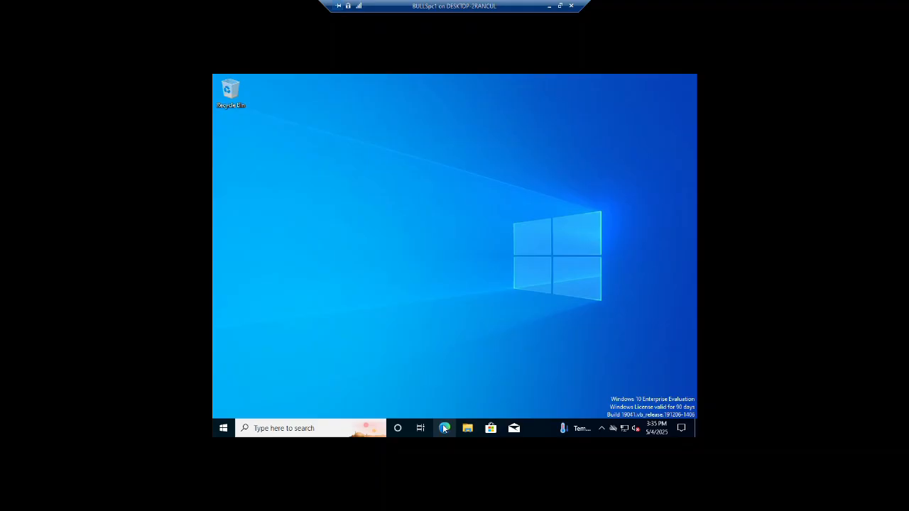
{"action": "left_click", "coordinate": [443, 428]}
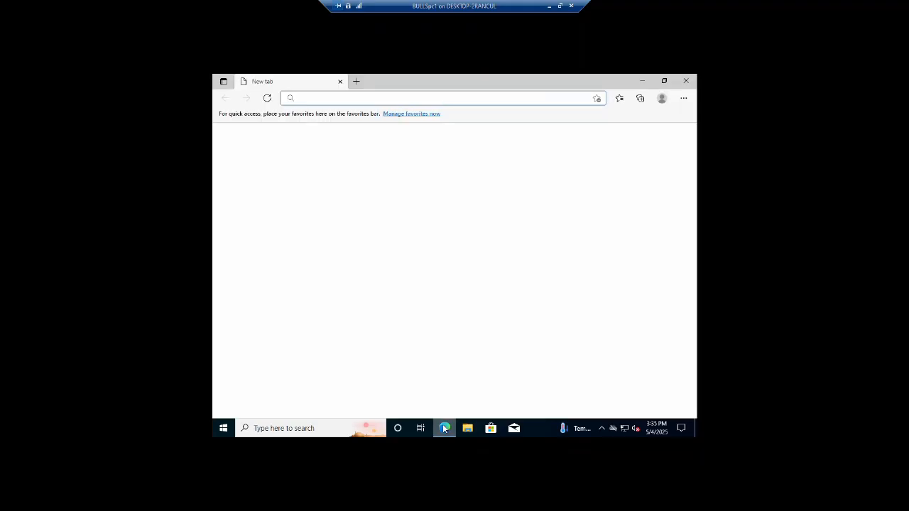
{"action": "type", "text": "www.ebay"}
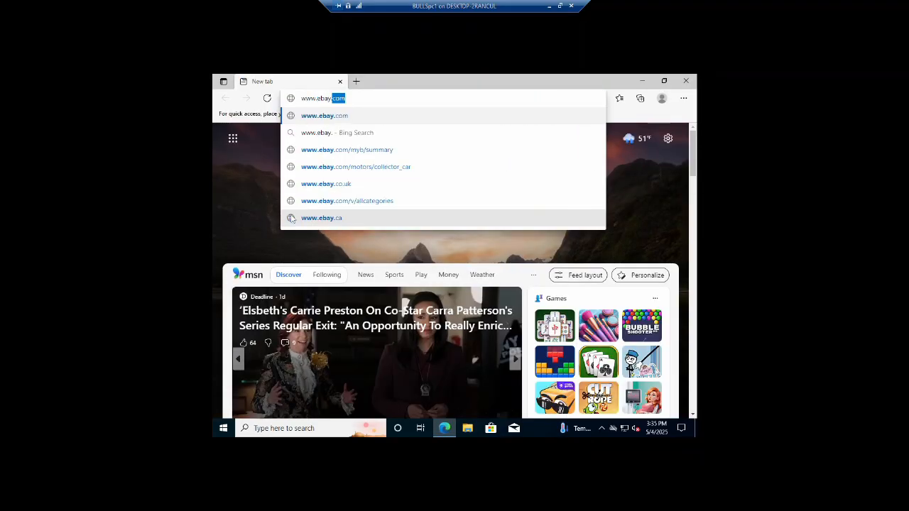
{"action": "type", "text": ".com"}
{"action": "key", "text": "Return"}
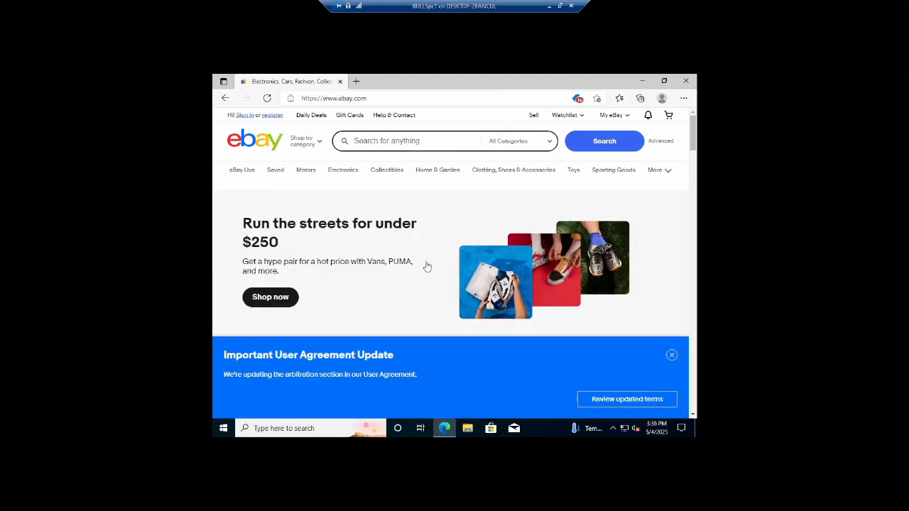
{"action": "left_click", "coordinate": [642, 81]}
{"action": "left_click", "coordinate": [559, 6]}
{"action": "left_click", "coordinate": [630, 76]}
{"action": "left_click", "coordinate": [446, 428]}
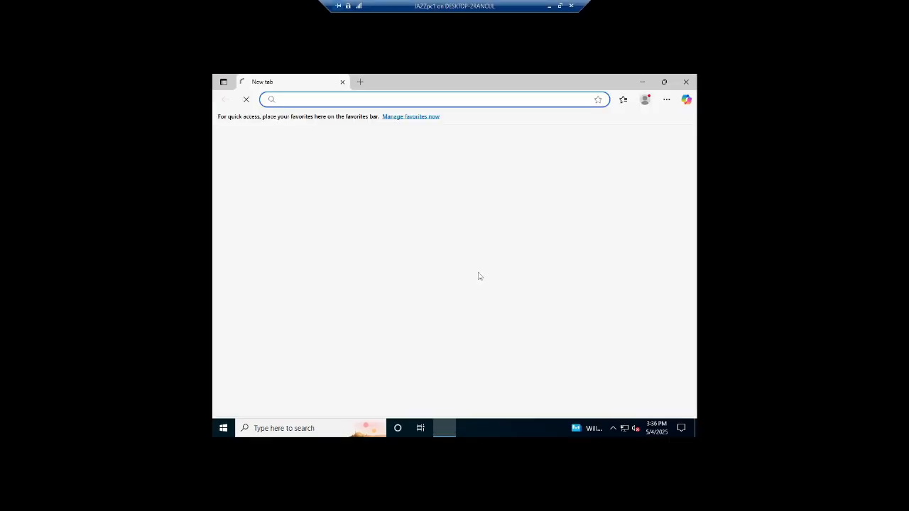
{"action": "left_click", "coordinate": [350, 368]}
{"action": "left_click", "coordinate": [283, 364]}
{"action": "left_click", "coordinate": [283, 364]}
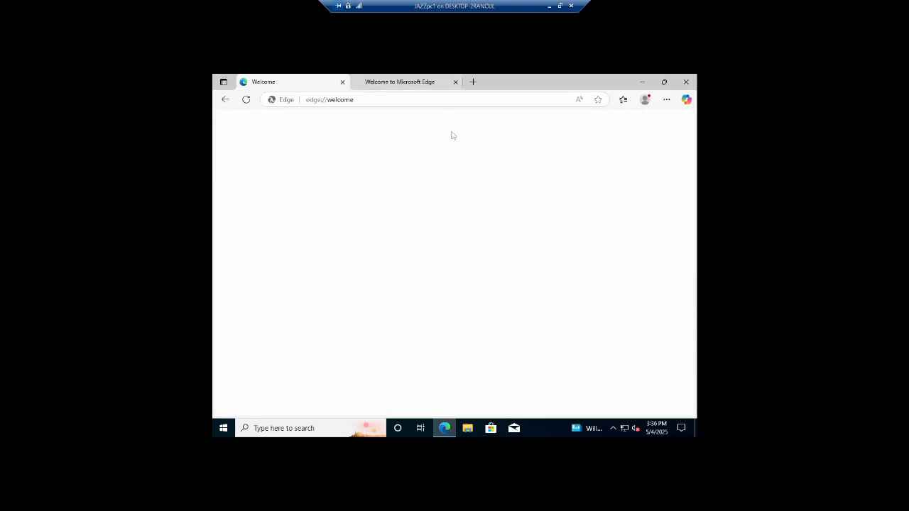
{"action": "left_click", "coordinate": [360, 82]}
{"action": "left_click", "coordinate": [342, 82]}
{"action": "left_click", "coordinate": [444, 428]}
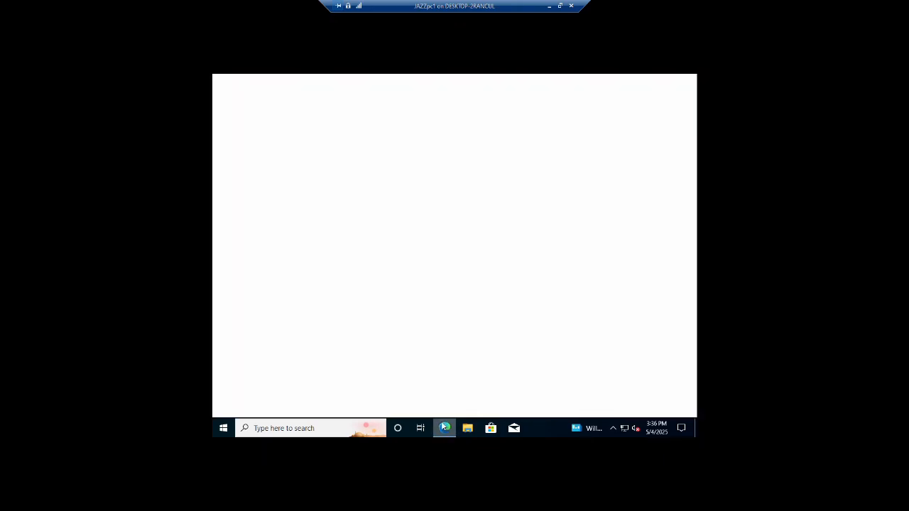
{"action": "left_click", "coordinate": [334, 99]}
{"action": "type", "text": "www"}
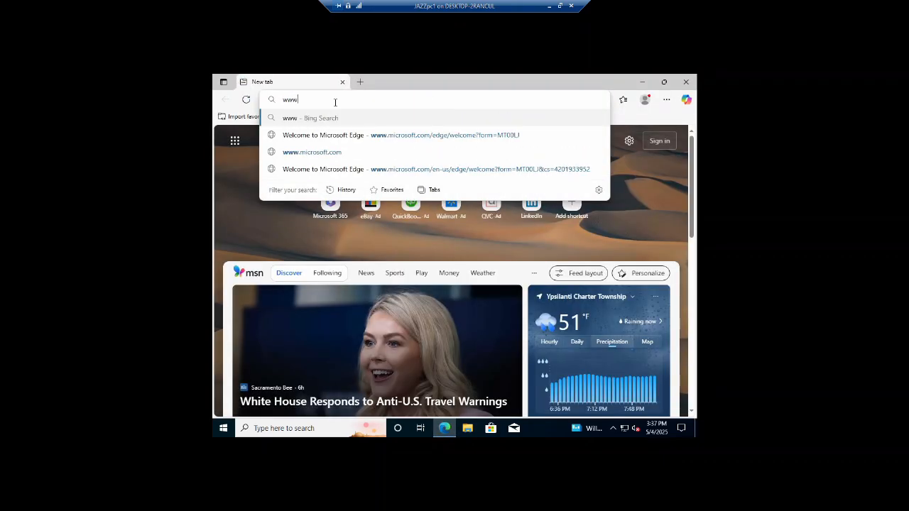
{"action": "type", "text": ".ebay.com"}
{"action": "key", "text": "Return"}
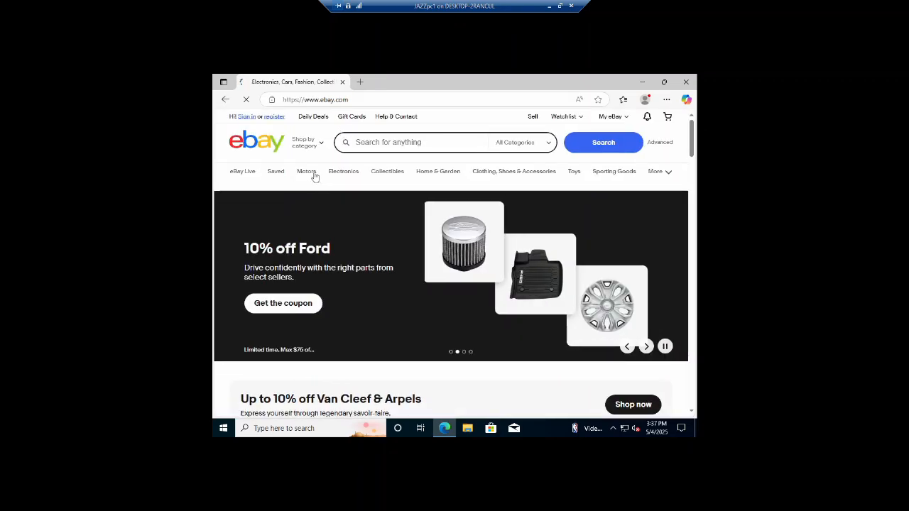
{"action": "left_click", "coordinate": [445, 174]}
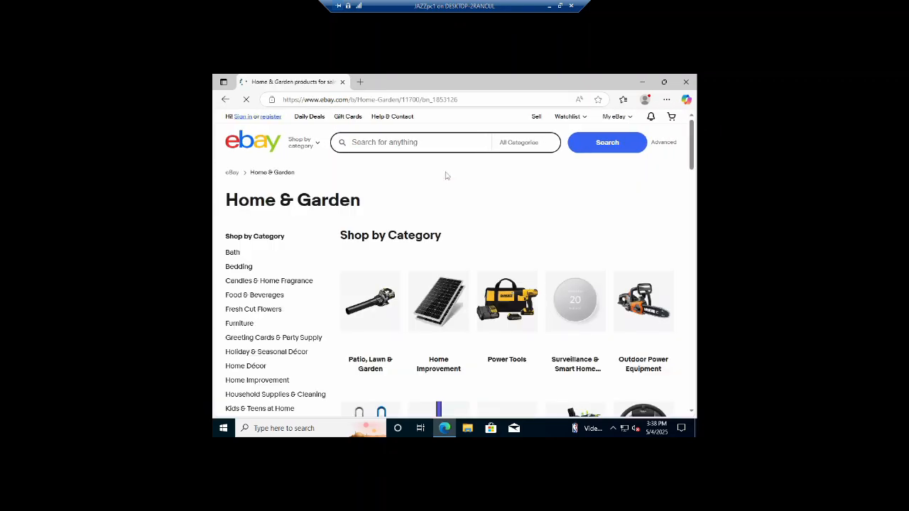
{"action": "left_click", "coordinate": [685, 82]}
Switch to NBAdc, open DNS Manager and view the NBADC server's forwarders and root hints properties.
{"action": "left_click", "coordinate": [549, 6]}
{"action": "mouse_move", "coordinate": [426, 501]}
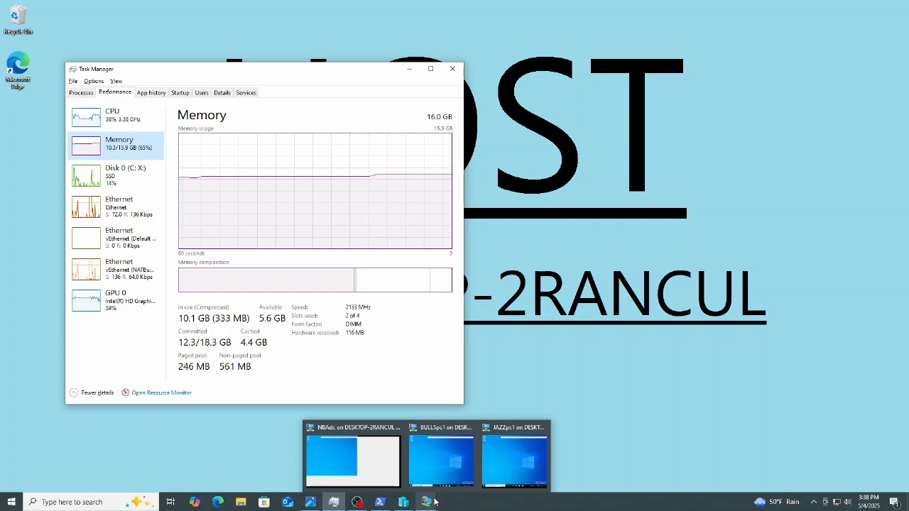
{"action": "left_click", "coordinate": [371, 435]}
{"action": "key", "text": "super"}
{"action": "type", "text": "dns"}
{"action": "key", "text": "Return"}
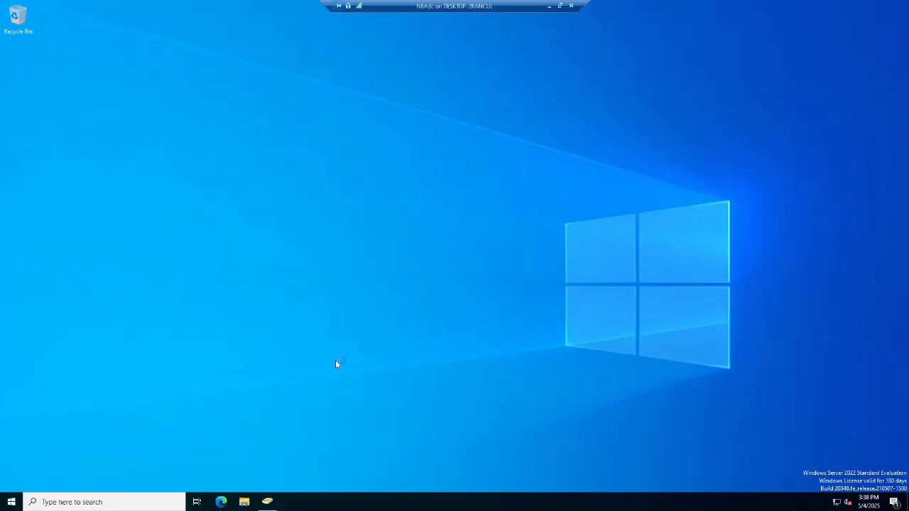
{"action": "left_click", "coordinate": [349, 30]}
{"action": "left_click", "coordinate": [30, 48]}
{"action": "double_click", "coordinate": [119, 97]}
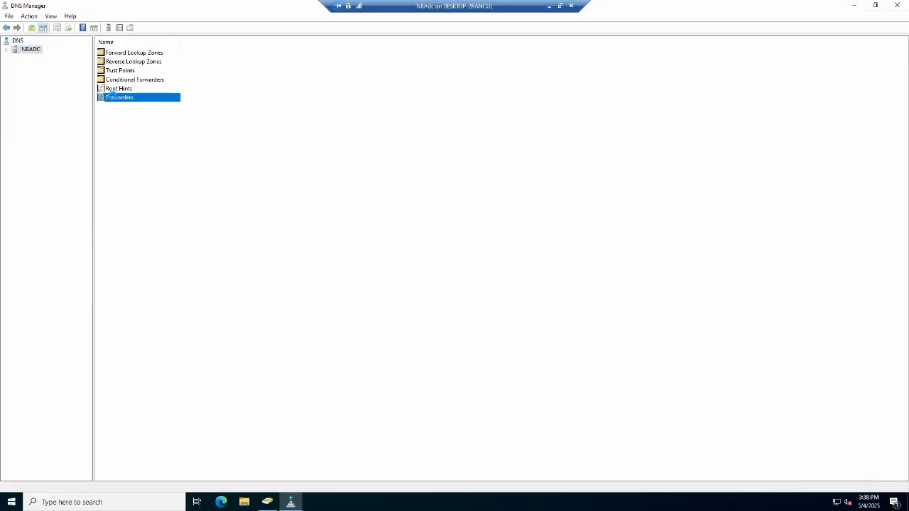
{"action": "left_click", "coordinate": [508, 162]}
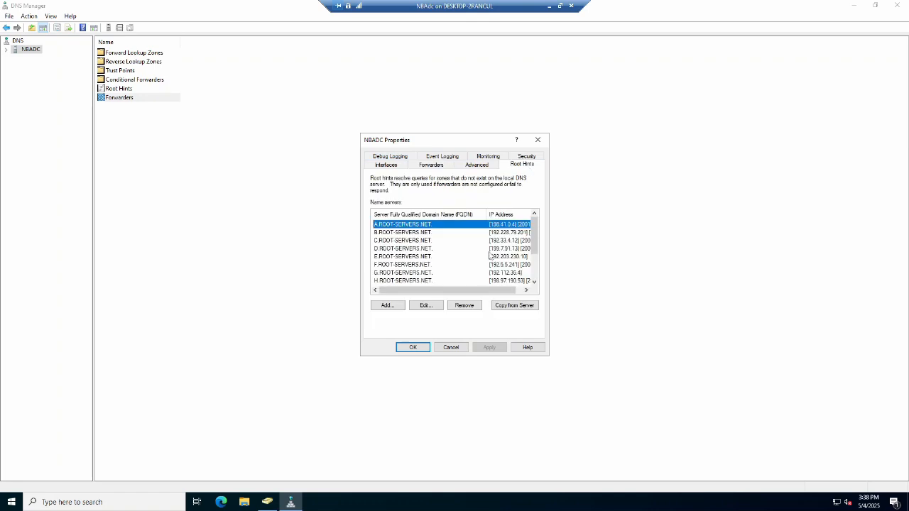
{"action": "left_click", "coordinate": [450, 347]}
Open the NBA.com forward lookup zone and widen the timestamp column to examine its host records.
{"action": "double_click", "coordinate": [133, 53]}
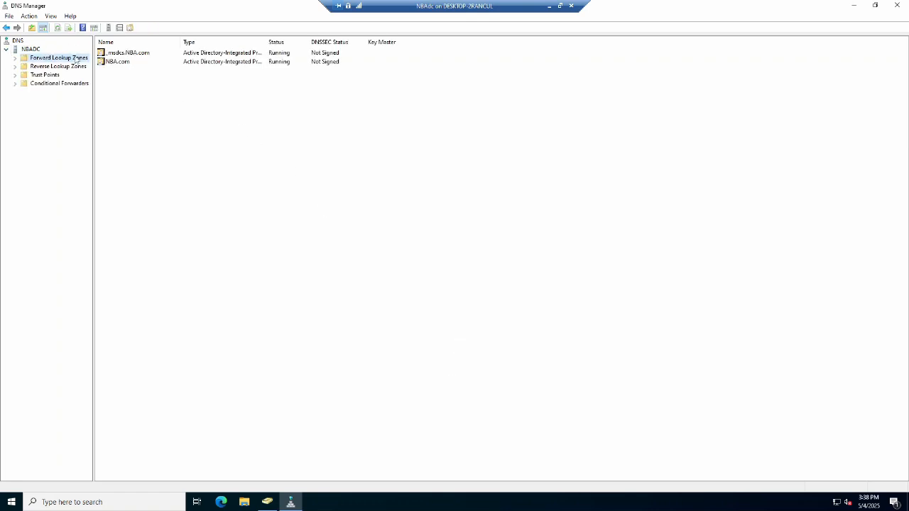
{"action": "double_click", "coordinate": [115, 61]}
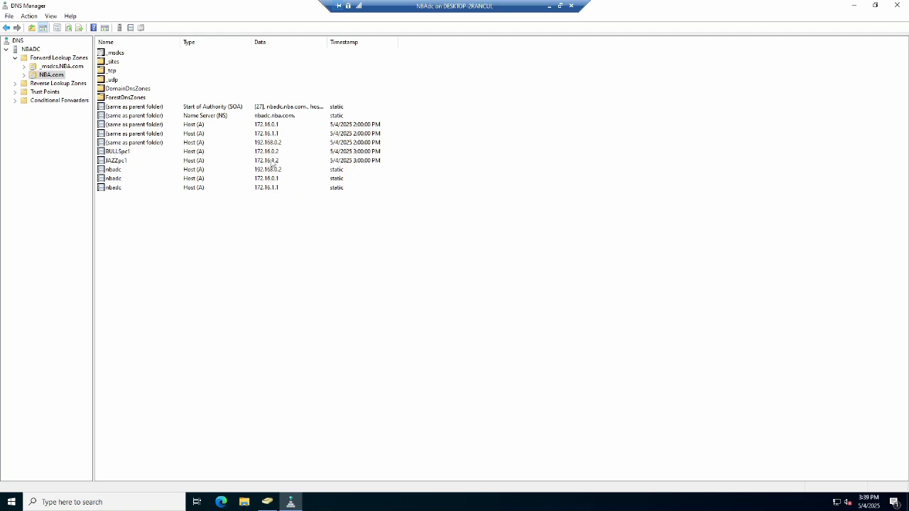
{"action": "left_click_drag", "start_coordinate": [327, 42], "coordinate": [389, 42]}
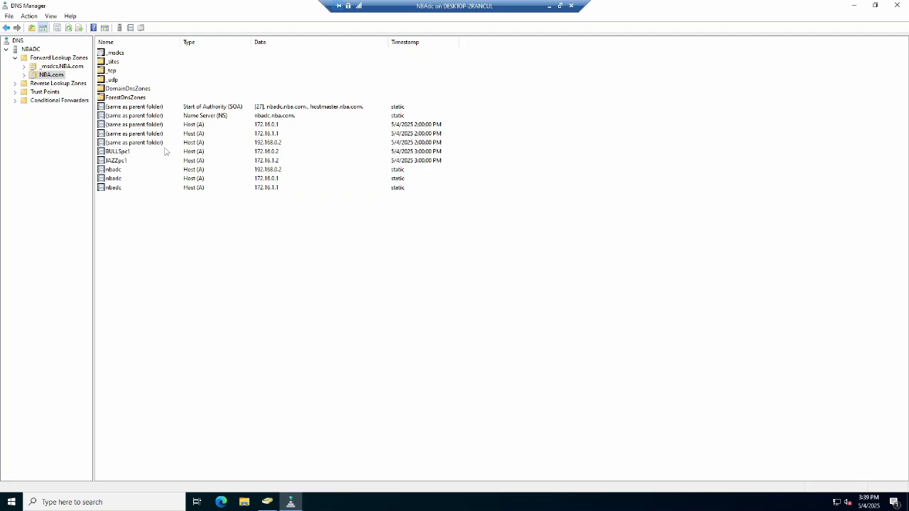
Close DNS Manager and, on BULLSpc1, sign in to the NBA domain as kmalone with the account password.
{"action": "left_click", "coordinate": [896, 6]}
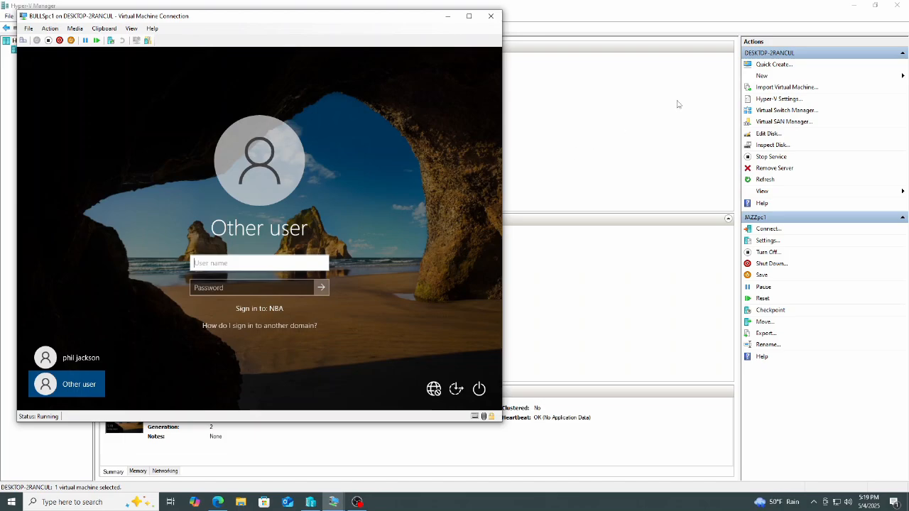
{"action": "left_click", "coordinate": [855, 6]}
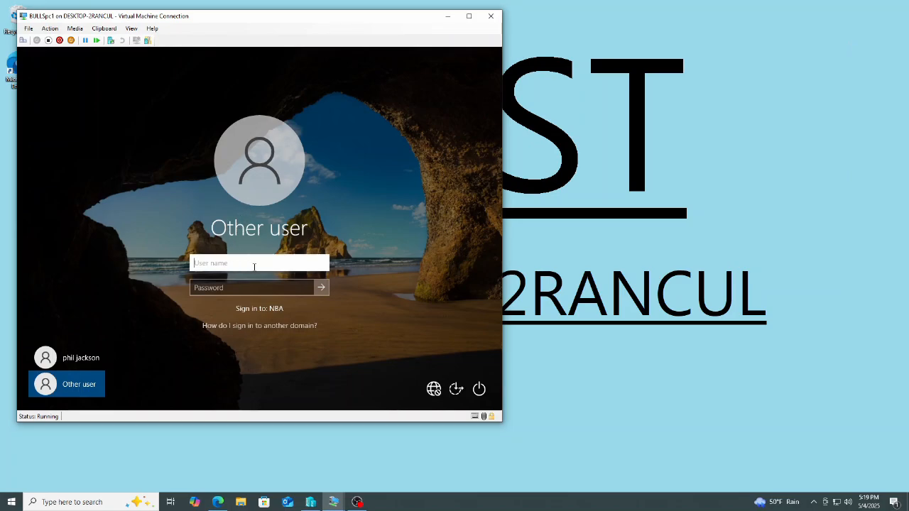
{"action": "type", "text": "kmalone"}
{"action": "key", "text": "Tab"}
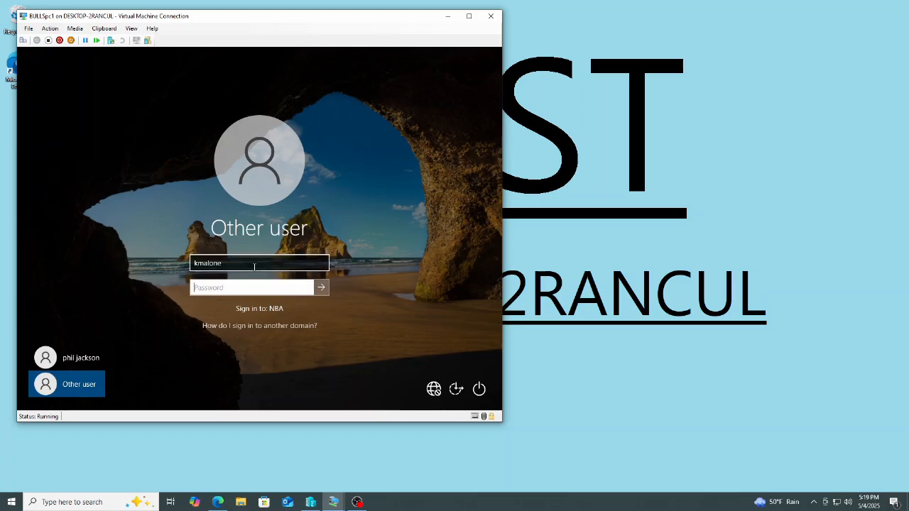
{"action": "type", "text": "••"}
{"action": "key", "text": "Return"}
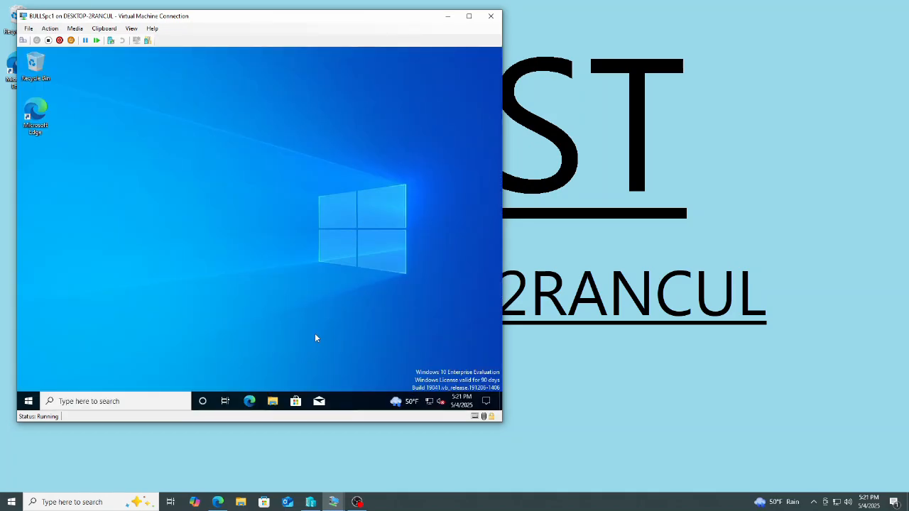
{"action": "left_click", "coordinate": [248, 401]}
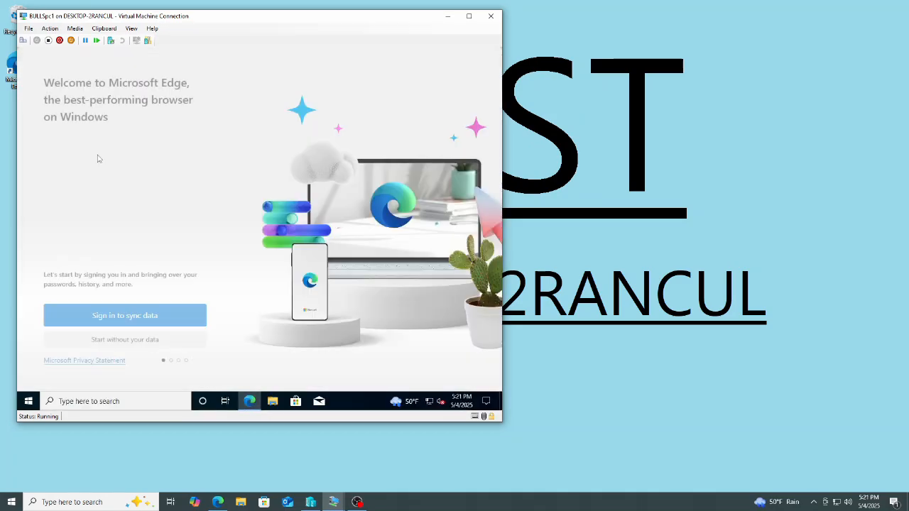
{"action": "left_click", "coordinate": [127, 339]}
{"action": "left_click", "coordinate": [92, 336]}
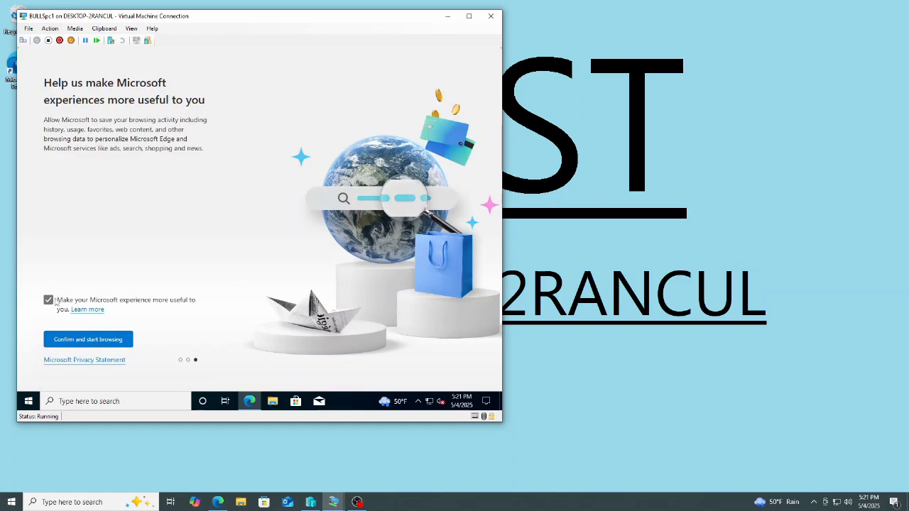
{"action": "left_click", "coordinate": [92, 339]}
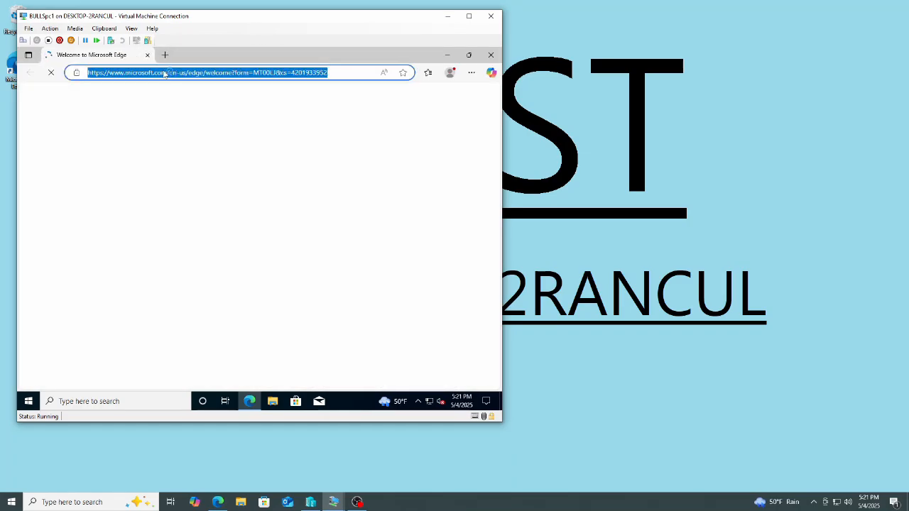
{"action": "type", "text": "www.google.com"}
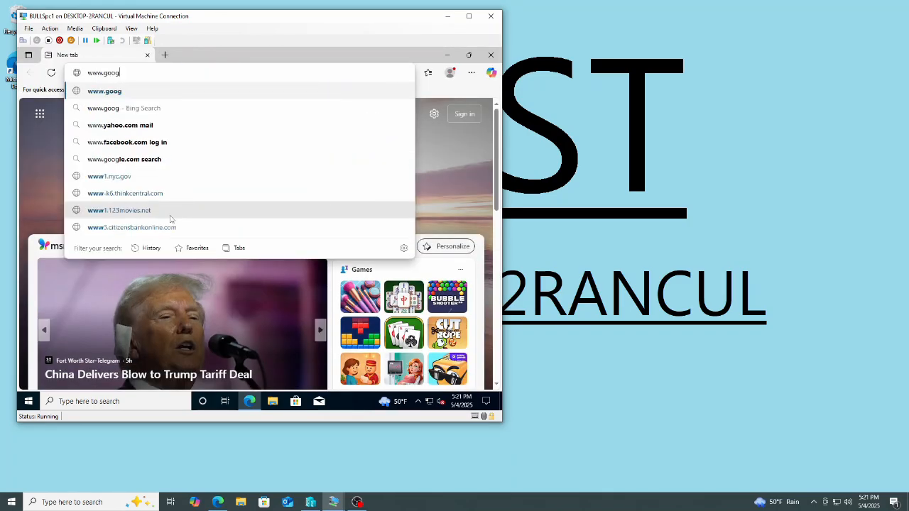
{"action": "key", "text": "Return"}
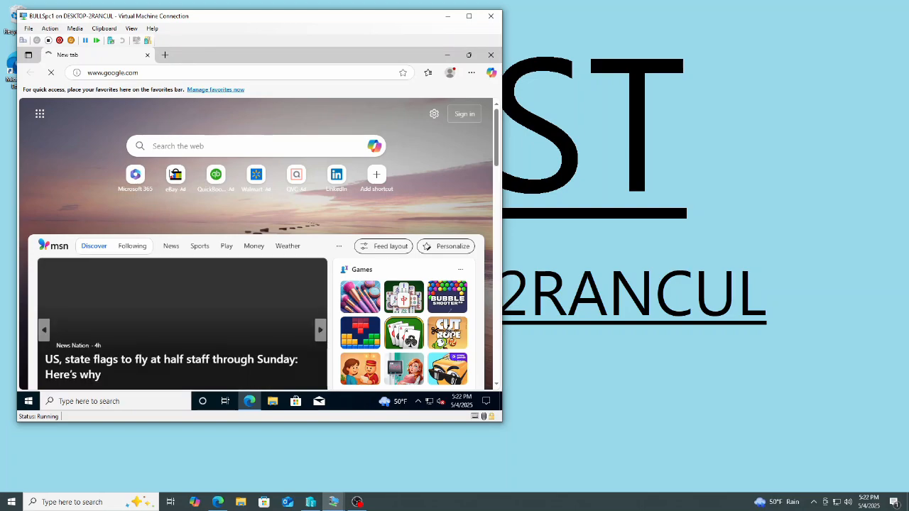
Search Google for angry monkey.
{"action": "left_click", "coordinate": [431, 404]}
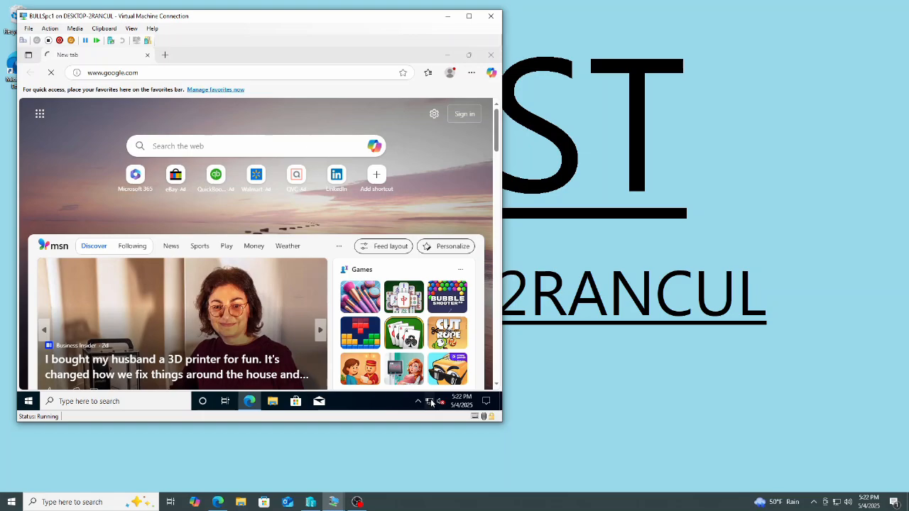
{"action": "left_click", "coordinate": [279, 275]}
{"action": "type", "text": "angry monkey"}
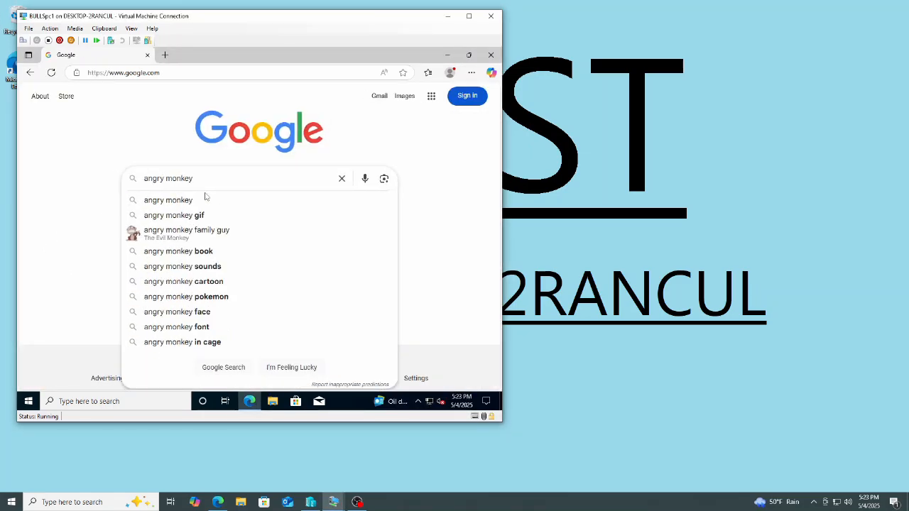
{"action": "key", "text": "Return"}
Scroll through the image results, expanding more images.
{"action": "scroll", "coordinate": [354, 294], "scroll_direction": "down", "scroll_amount": 2}
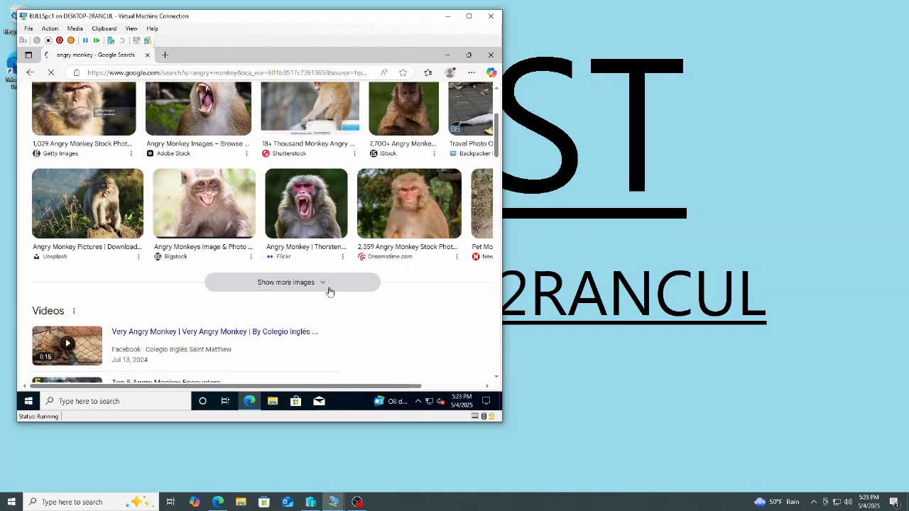
{"action": "scroll", "coordinate": [389, 305], "scroll_direction": "down", "scroll_amount": 3}
{"action": "scroll", "coordinate": [304, 284], "scroll_direction": "up", "scroll_amount": 1}
{"action": "left_click", "coordinate": [342, 283]}
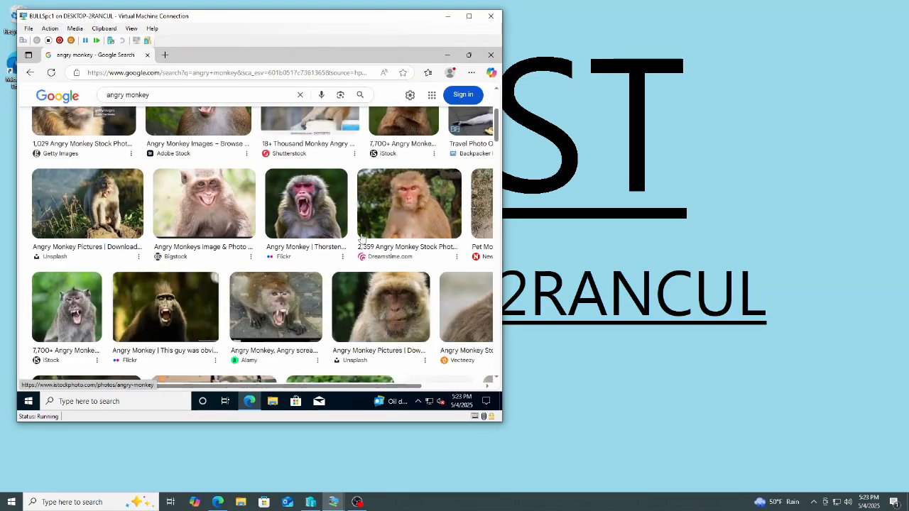
{"action": "scroll", "coordinate": [389, 252], "scroll_direction": "down", "scroll_amount": 3}
{"action": "scroll", "coordinate": [389, 252], "scroll_direction": "down", "scroll_amount": 5}
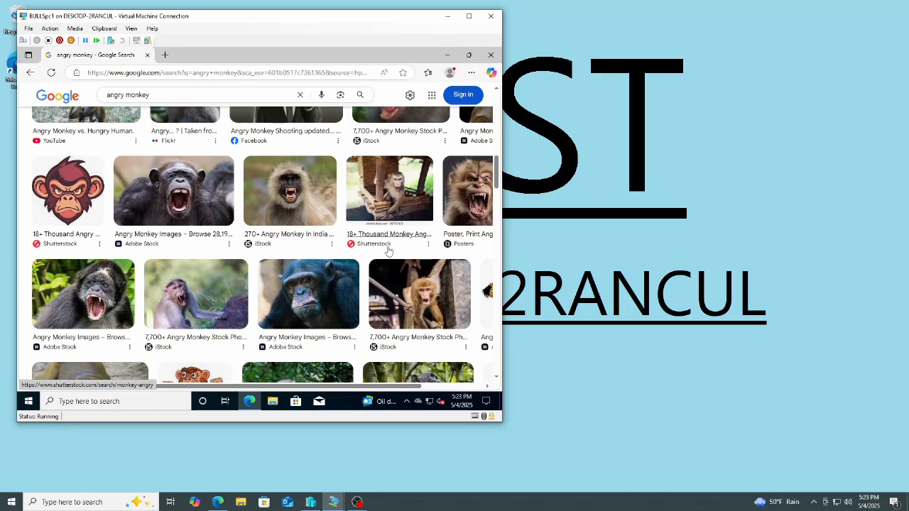
Save the Bali angry monkey image from the results into C:\Users\Public\Public Pictures as a PNG.
{"action": "scroll", "coordinate": [389, 252], "scroll_direction": "up", "scroll_amount": 10}
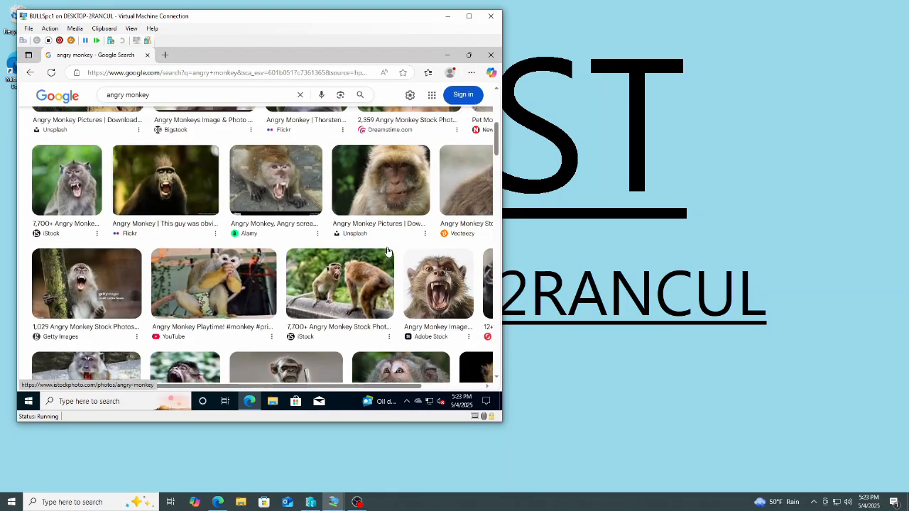
{"action": "left_click", "coordinate": [468, 241]}
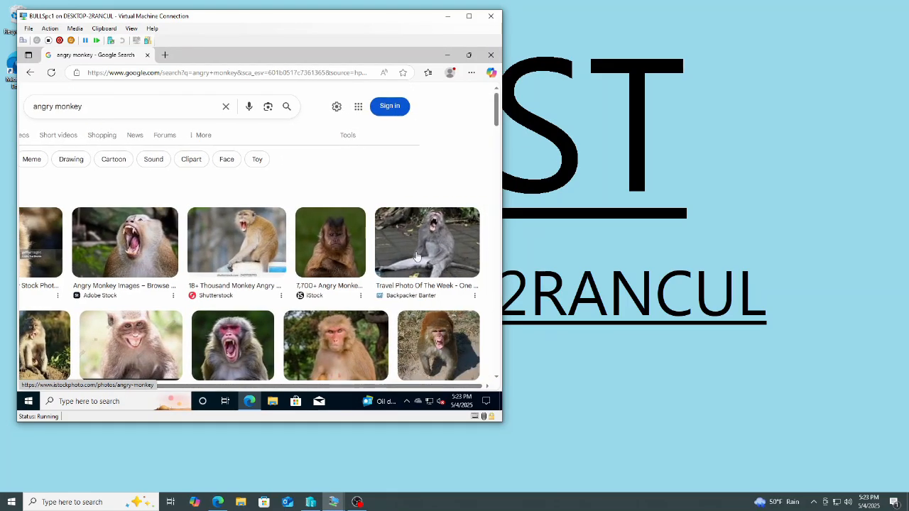
{"action": "right_click", "coordinate": [382, 242]}
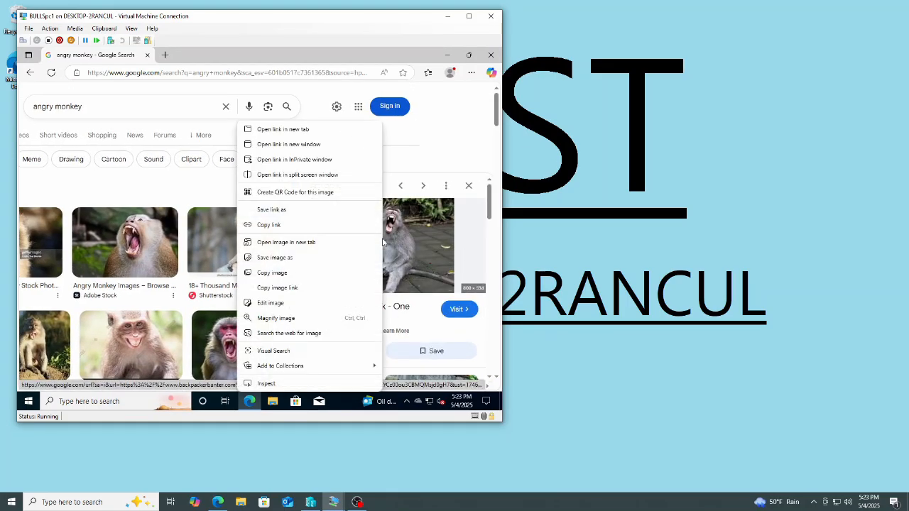
{"action": "left_click", "coordinate": [284, 257]}
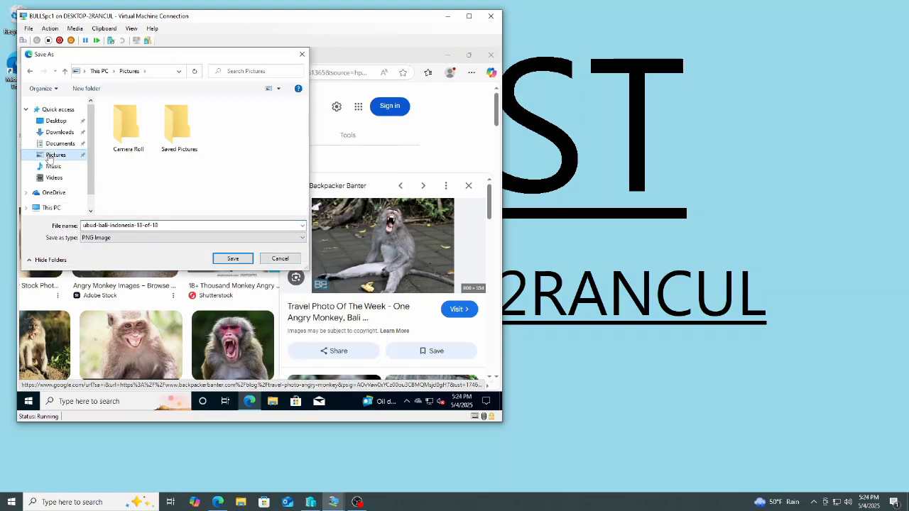
{"action": "left_click", "coordinate": [51, 207]}
{"action": "scroll", "coordinate": [111, 190], "scroll_direction": "down", "scroll_amount": 3}
{"action": "double_click", "coordinate": [142, 179]}
{"action": "double_click", "coordinate": [142, 156]}
{"action": "double_click", "coordinate": [142, 147]}
{"action": "double_click", "coordinate": [138, 145]}
{"action": "left_click", "coordinate": [233, 259]}
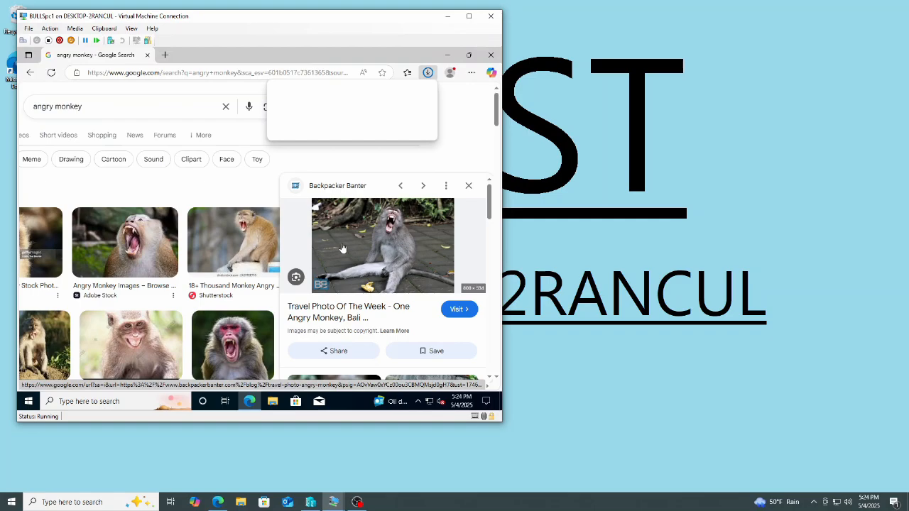
{"action": "key", "text": "super+e"}
{"action": "left_click", "coordinate": [41, 217]}
{"action": "double_click", "coordinate": [114, 177]}
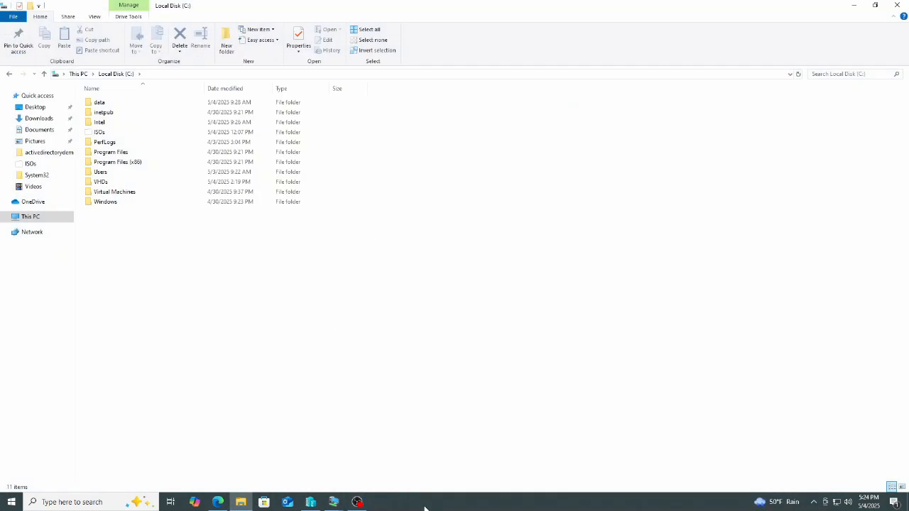
{"action": "mouse_move", "coordinate": [333, 498]}
{"action": "left_click", "coordinate": [342, 481]}
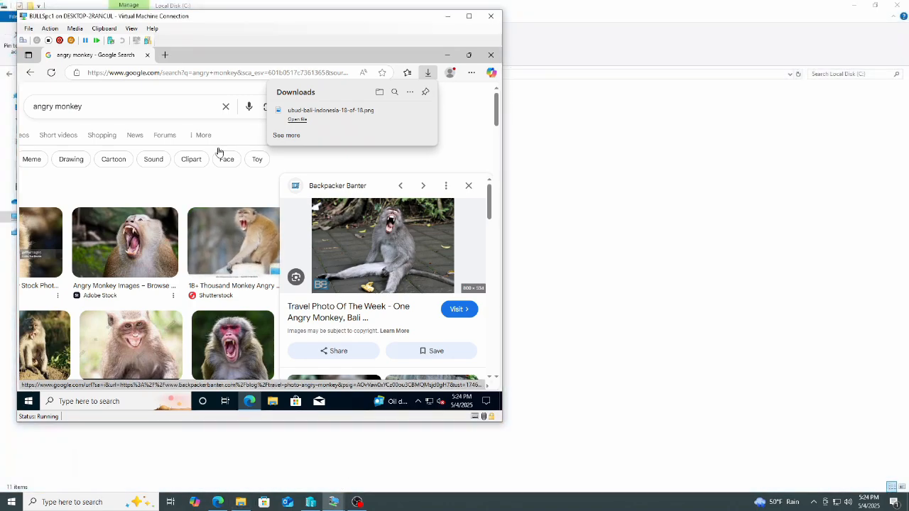
Open Public Pictures in File Explorer on BULLSpc1, set the monkey image as desktop background, and close Explorer.
{"action": "key", "text": "super+e"}
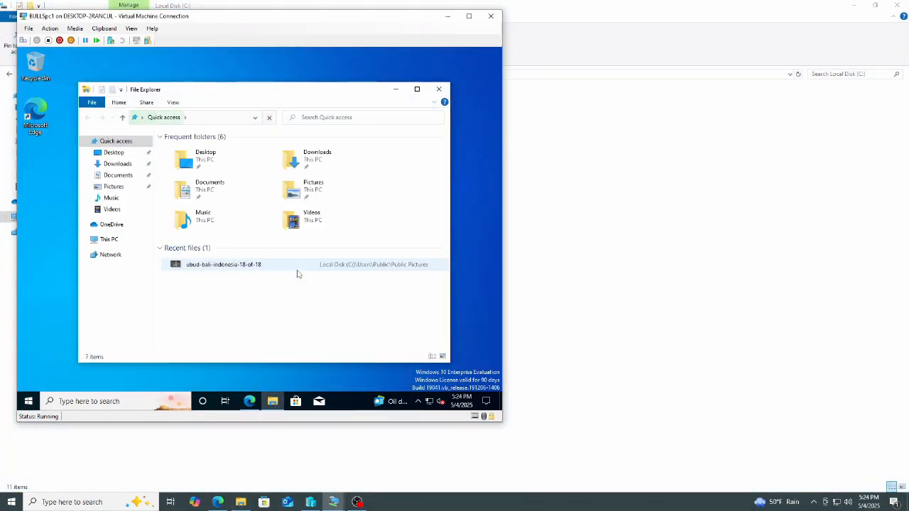
{"action": "left_click", "coordinate": [108, 239]}
{"action": "double_click", "coordinate": [228, 280]}
{"action": "double_click", "coordinate": [179, 177]}
{"action": "double_click", "coordinate": [180, 167]}
{"action": "double_click", "coordinate": [189, 177]}
{"action": "left_click", "coordinate": [186, 163]}
{"action": "right_click", "coordinate": [193, 135]}
{"action": "left_click", "coordinate": [231, 185]}
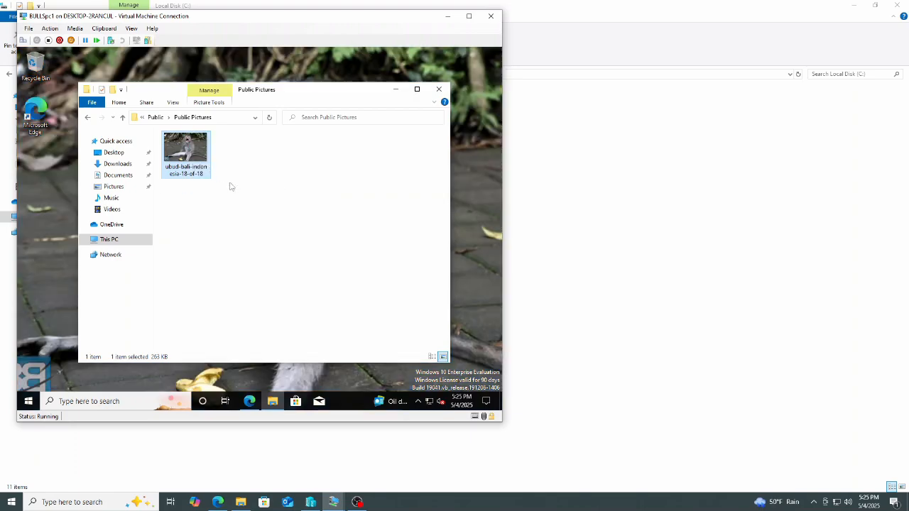
{"action": "left_click", "coordinate": [438, 90]}
Switch to JAZZpc1 and sign in to the NBA domain as another user, spippen, with the account password.
{"action": "left_click", "coordinate": [337, 504]}
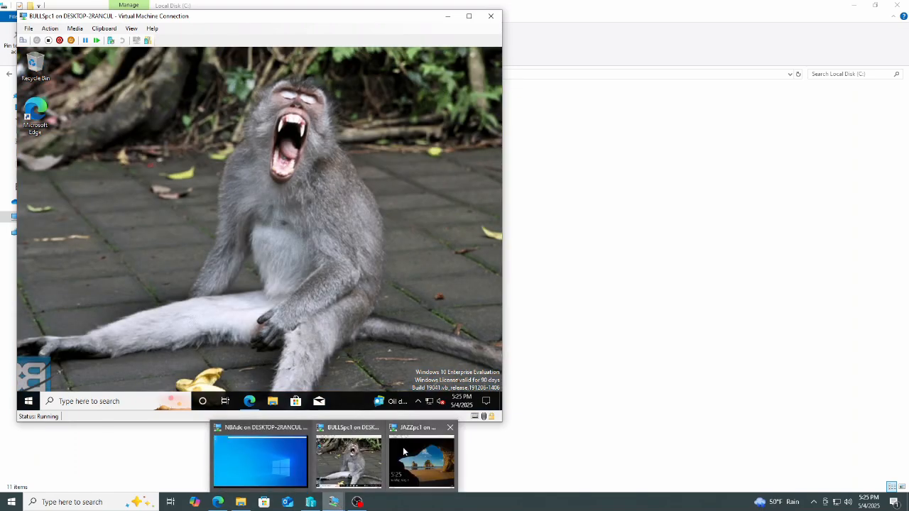
{"action": "left_click", "coordinate": [411, 459]}
{"action": "left_click", "coordinate": [853, 6]}
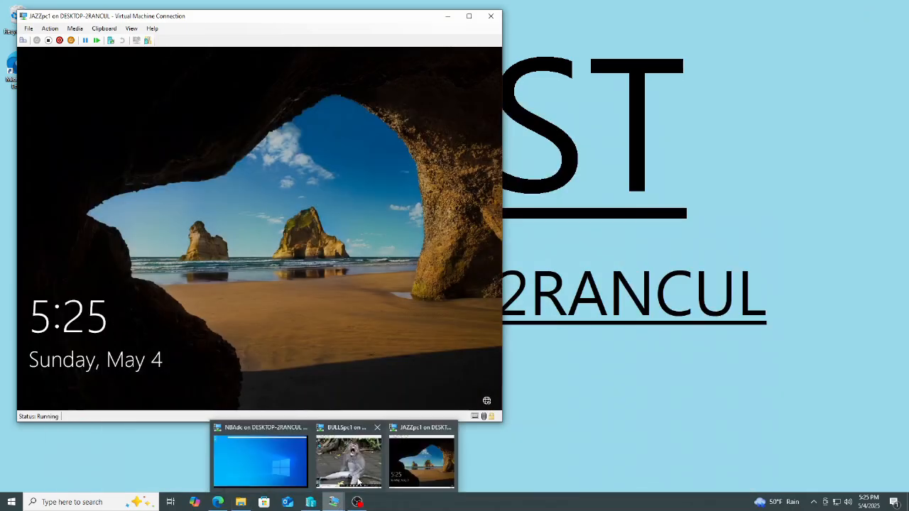
{"action": "left_click", "coordinate": [202, 295]}
{"action": "left_click", "coordinate": [86, 388]}
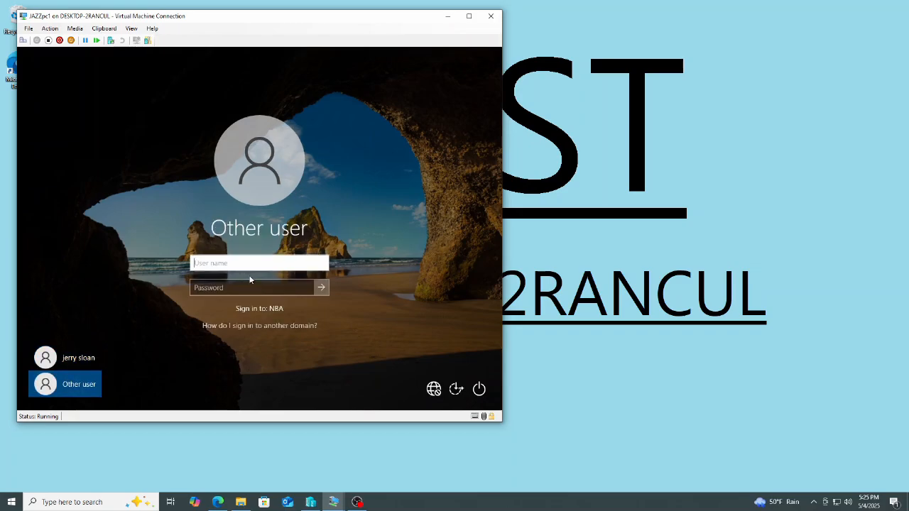
{"action": "type", "text": "spippe"}
{"action": "key", "text": "Tab"}
{"action": "type", "text": "•"}
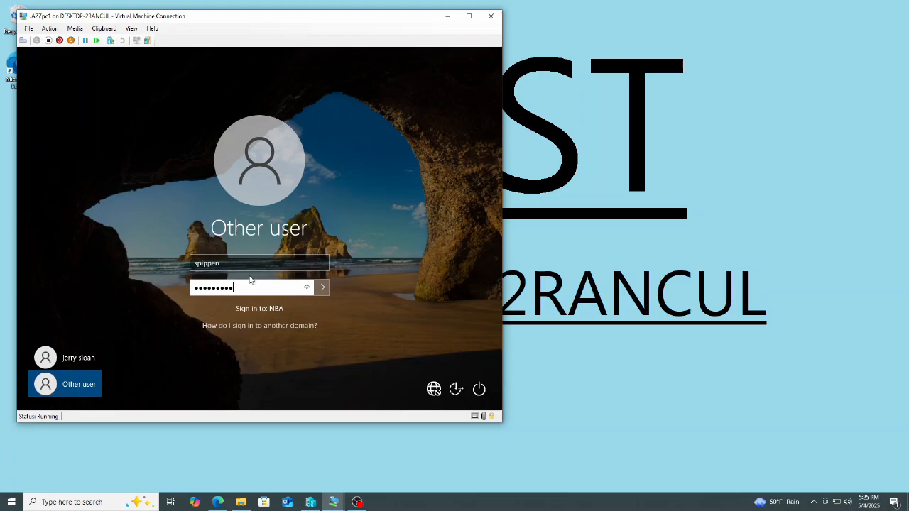
{"action": "key", "text": "Return"}
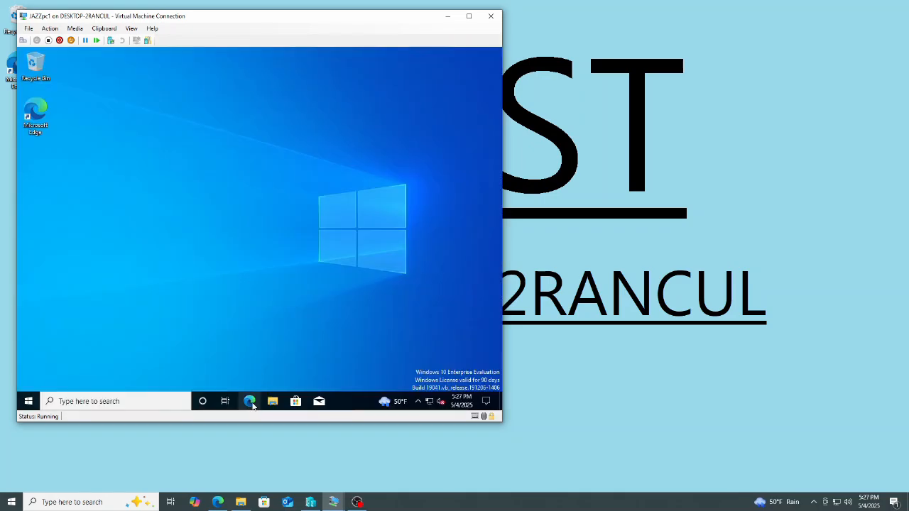
{"action": "left_click", "coordinate": [250, 402]}
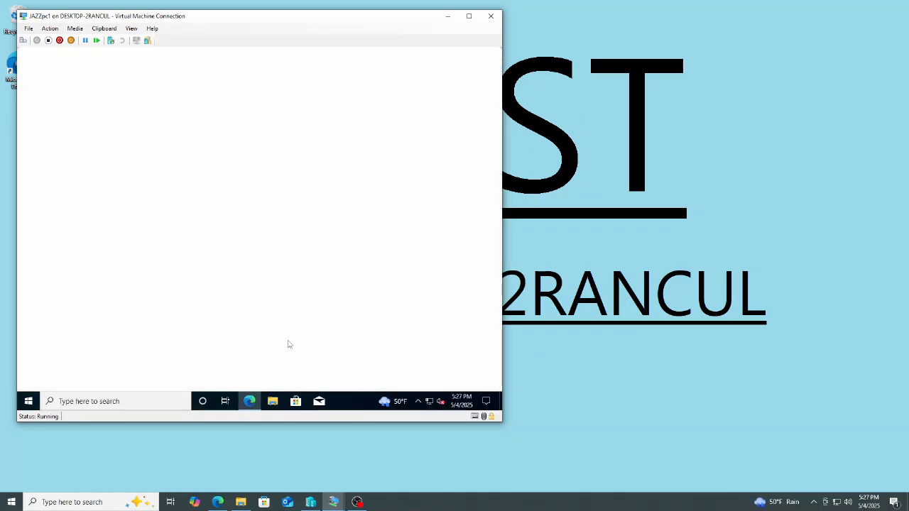
{"action": "left_click", "coordinate": [168, 344]}
{"action": "left_click", "coordinate": [48, 289]}
{"action": "left_click", "coordinate": [78, 336]}
{"action": "left_click", "coordinate": [78, 341]}
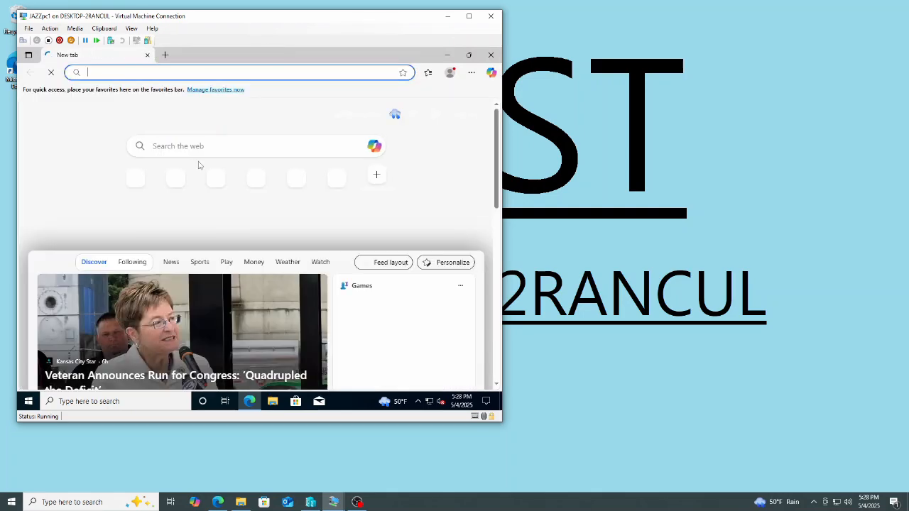
{"action": "type", "text": "www.googl"}
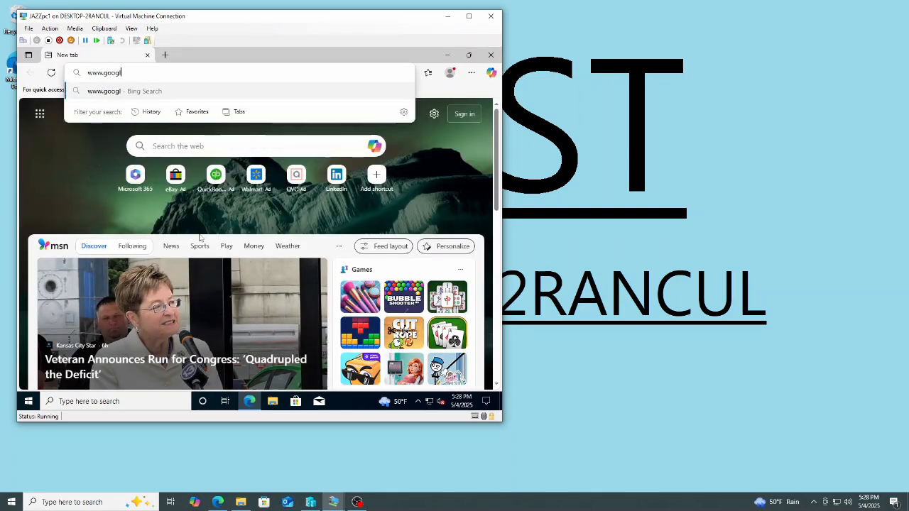
{"action": "type", "text": "e.com"}
{"action": "key", "text": "Return"}
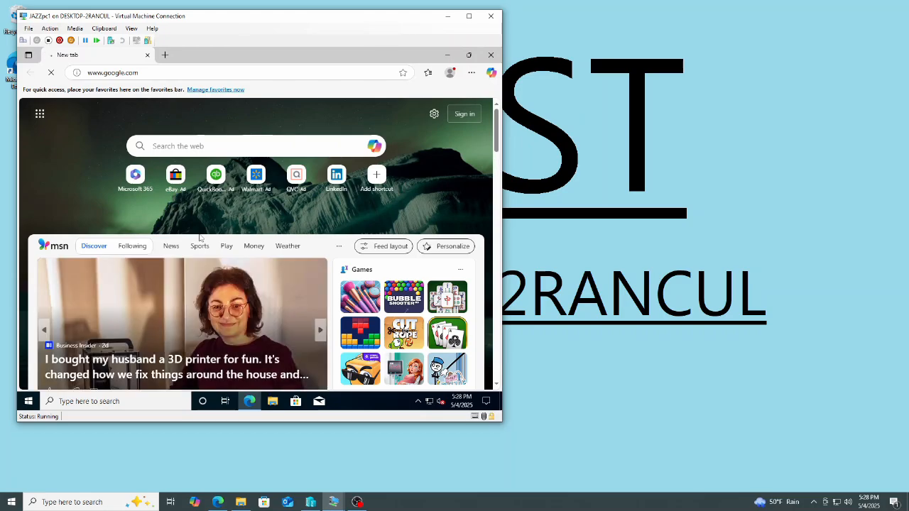
Search Google for fire hydrant dog and open the first image result.
{"action": "type", "text": "fire hydrant dog"}
{"action": "key", "text": "Return"}
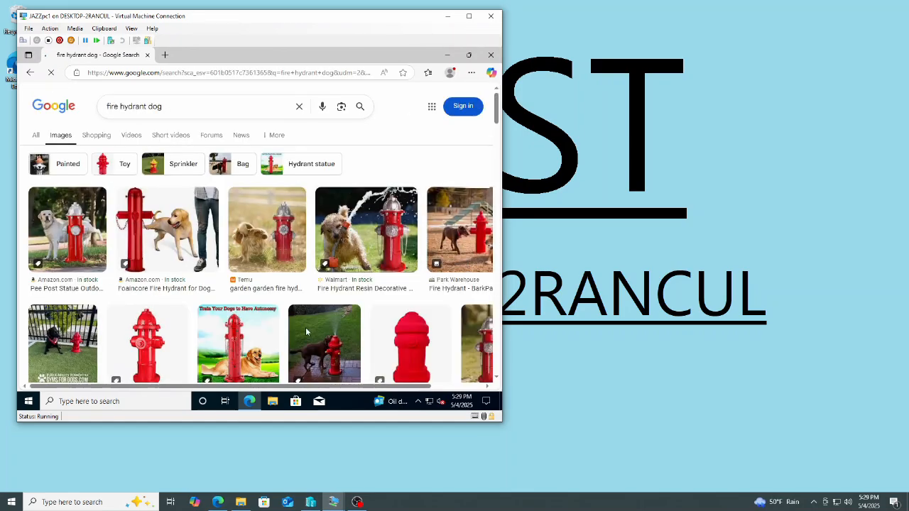
{"action": "scroll", "coordinate": [295, 292], "scroll_direction": "down", "scroll_amount": 5}
{"action": "scroll", "coordinate": [294, 292], "scroll_direction": "down", "scroll_amount": 2}
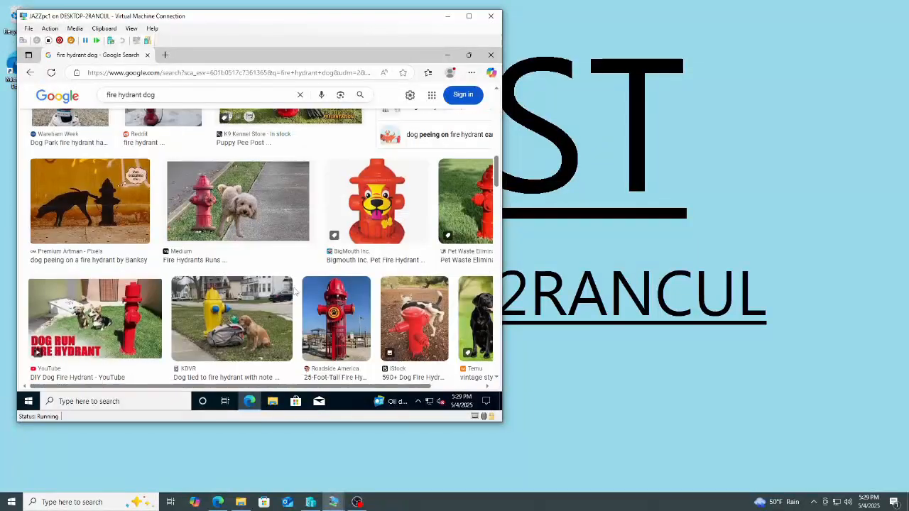
{"action": "scroll", "coordinate": [288, 290], "scroll_direction": "up", "scroll_amount": 8}
{"action": "left_click", "coordinate": [69, 234]}
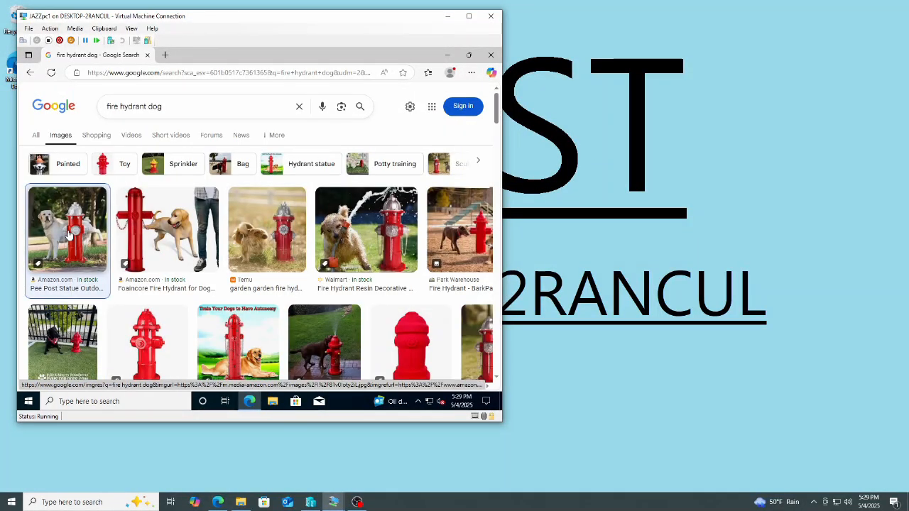
Save the dog and fire hydrant image into C:\Users\Public\Public Pictures, then close Edge.
{"action": "right_click", "coordinate": [394, 246]}
{"action": "left_click", "coordinate": [315, 260]}
{"action": "left_click", "coordinate": [62, 192]}
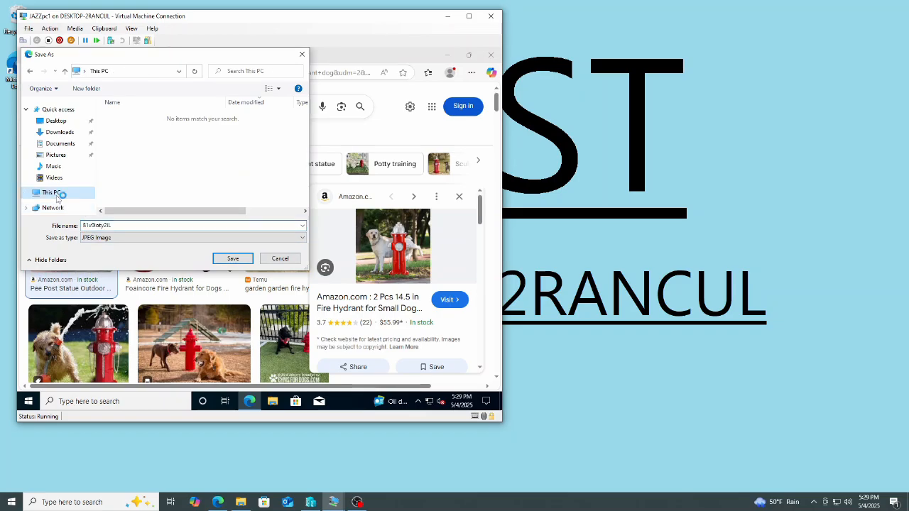
{"action": "double_click", "coordinate": [123, 146]}
{"action": "double_click", "coordinate": [123, 127]}
{"action": "double_click", "coordinate": [128, 147]}
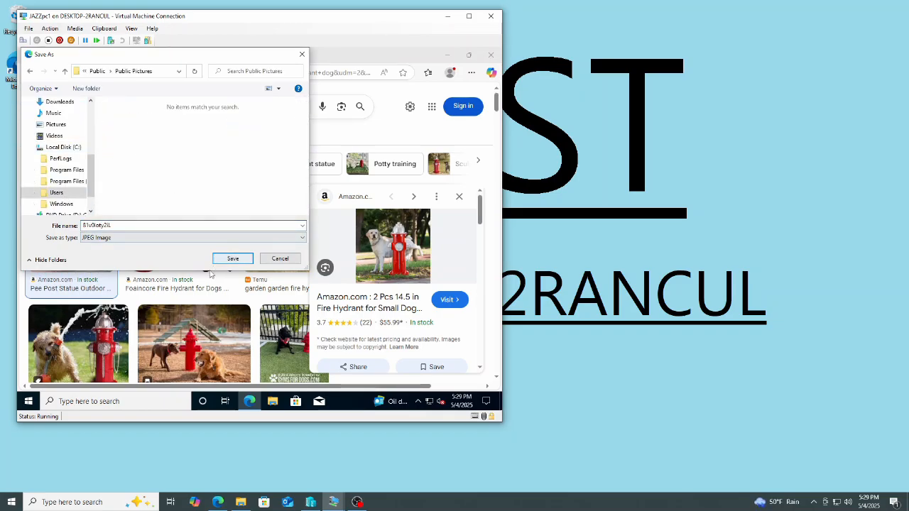
{"action": "left_click", "coordinate": [233, 259]}
{"action": "left_click", "coordinate": [447, 55]}
Set the saved fire hydrant dog image from Public Pictures as JAZZpc1's desktop background through Personalize, then close Settings.
{"action": "right_click", "coordinate": [260, 209]}
{"action": "left_click", "coordinate": [298, 298]}
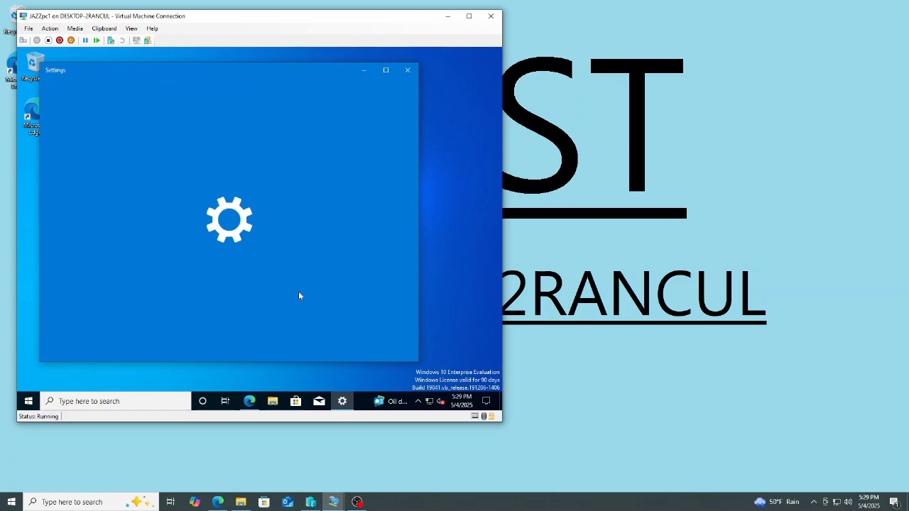
{"action": "scroll", "coordinate": [331, 258], "scroll_direction": "down", "scroll_amount": 1}
{"action": "left_click", "coordinate": [224, 307]}
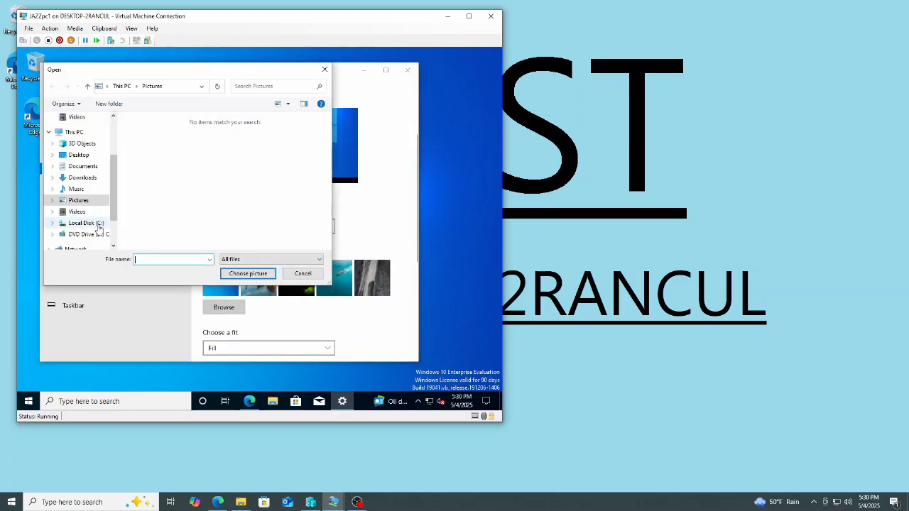
{"action": "double_click", "coordinate": [154, 164]}
{"action": "double_click", "coordinate": [158, 144]}
{"action": "double_click", "coordinate": [158, 163]}
{"action": "left_click", "coordinate": [152, 146]}
{"action": "left_click", "coordinate": [250, 275]}
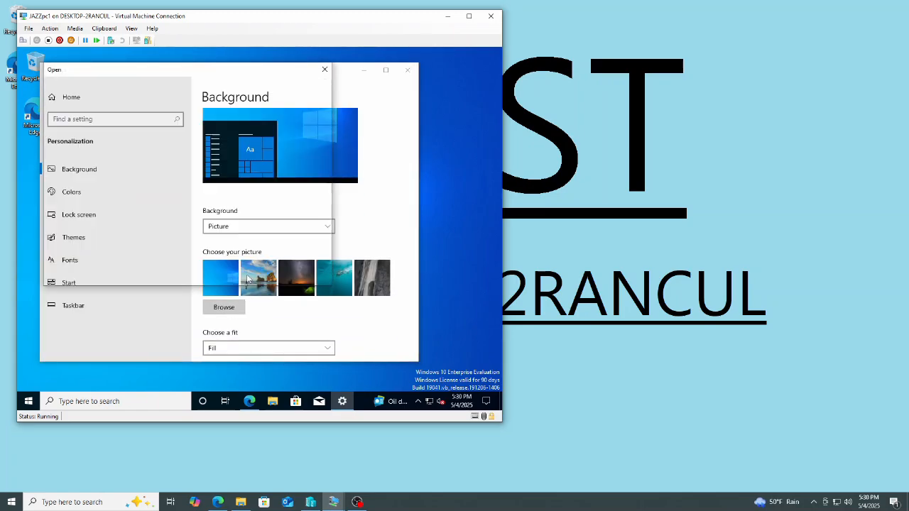
{"action": "scroll", "coordinate": [301, 286], "scroll_direction": "down", "scroll_amount": 3}
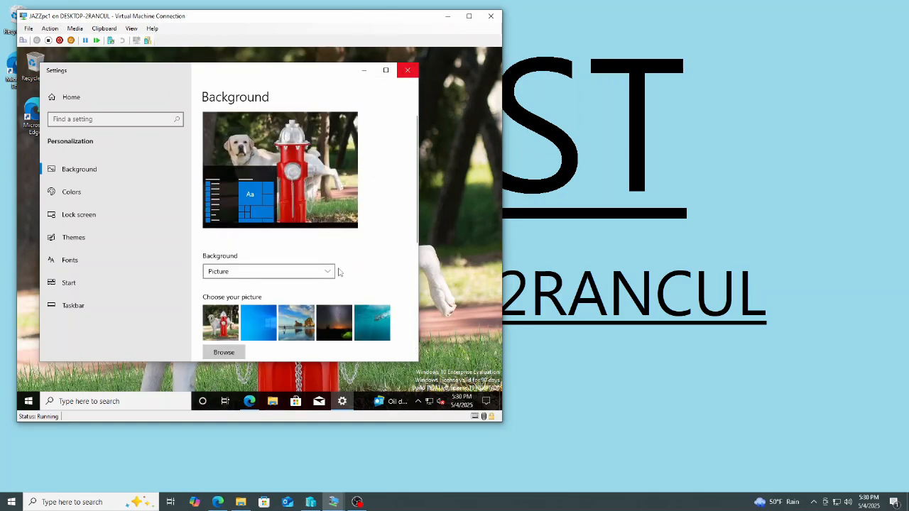
{"action": "left_click", "coordinate": [408, 70]}
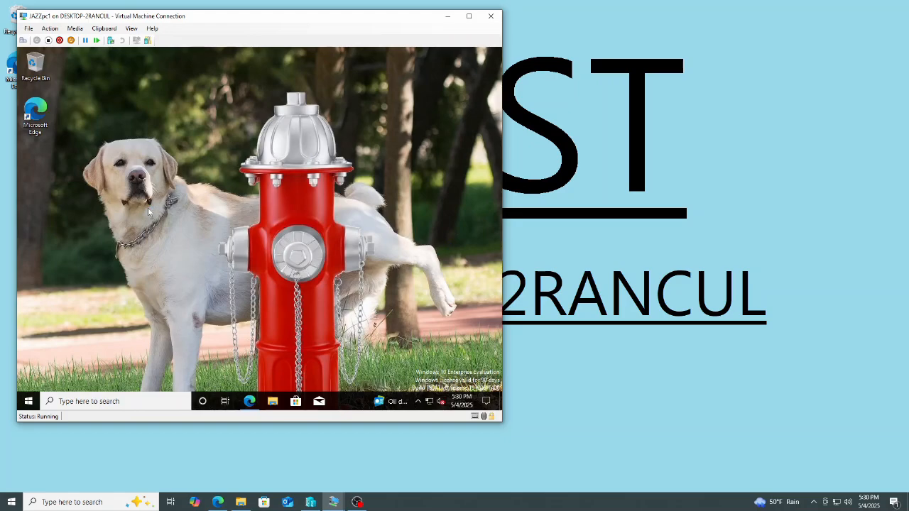
Switch to NBAdc and sign in as NBA\Administrator with the account password.
{"action": "mouse_move", "coordinate": [333, 501]}
{"action": "left_click", "coordinate": [266, 450]}
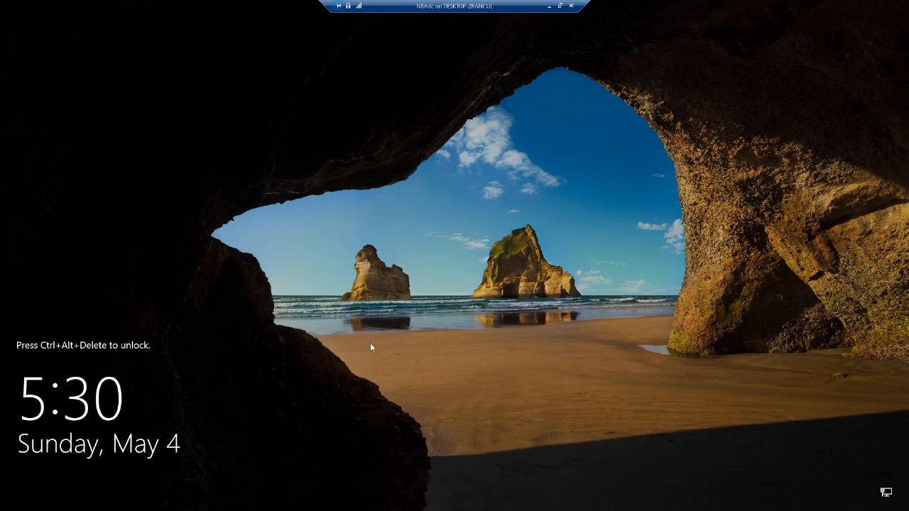
{"action": "key", "text": "ctrl+alt+End"}
{"action": "type", "text": "*********"}
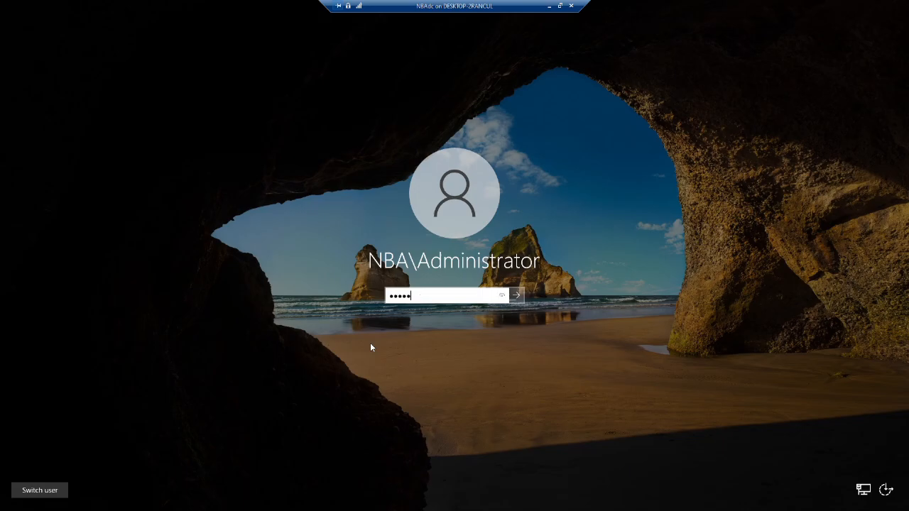
{"action": "key", "text": "Return"}
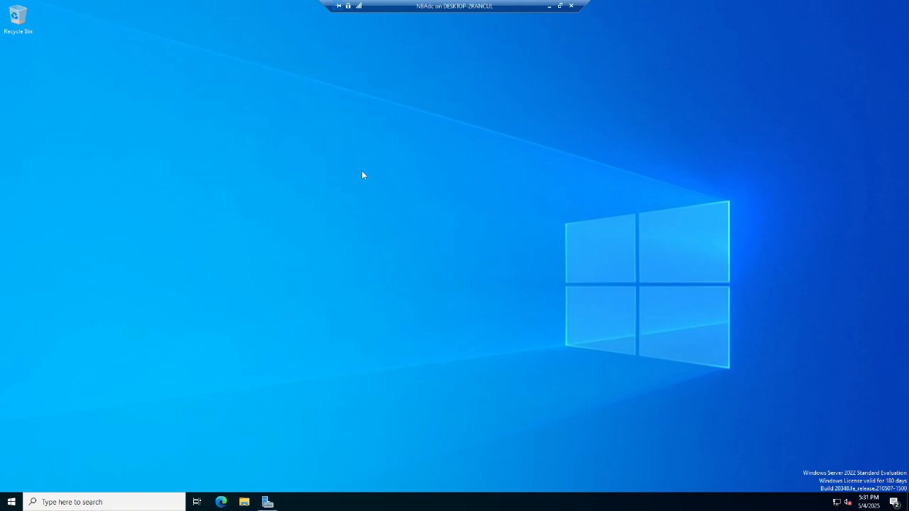
Open Active Directory Users and Computers, maximize it, and expand the NBA.com domain.
{"action": "key", "text": "super"}
{"action": "type", "text": "users"}
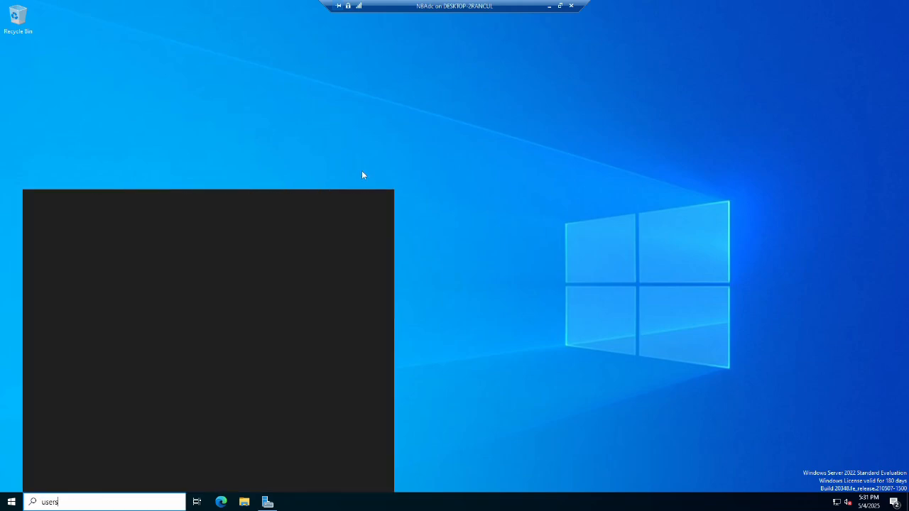
{"action": "key", "text": "Return"}
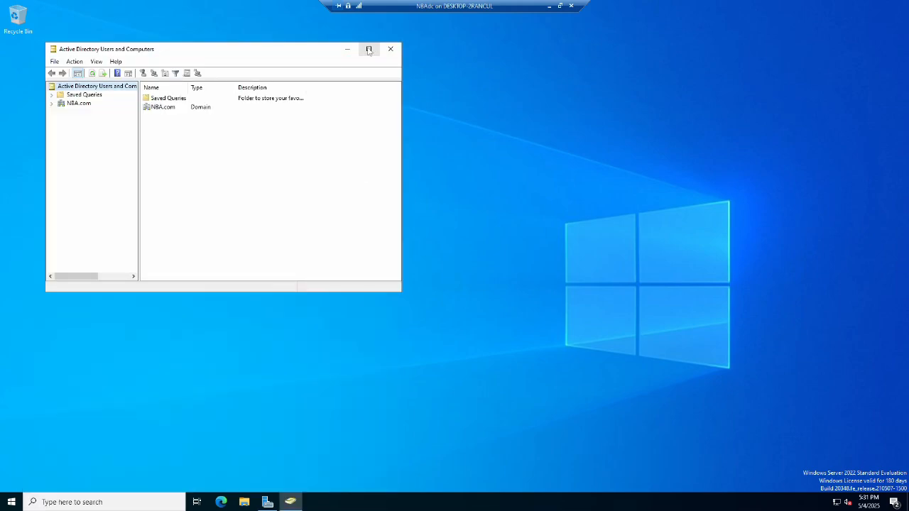
{"action": "left_click", "coordinate": [368, 49]}
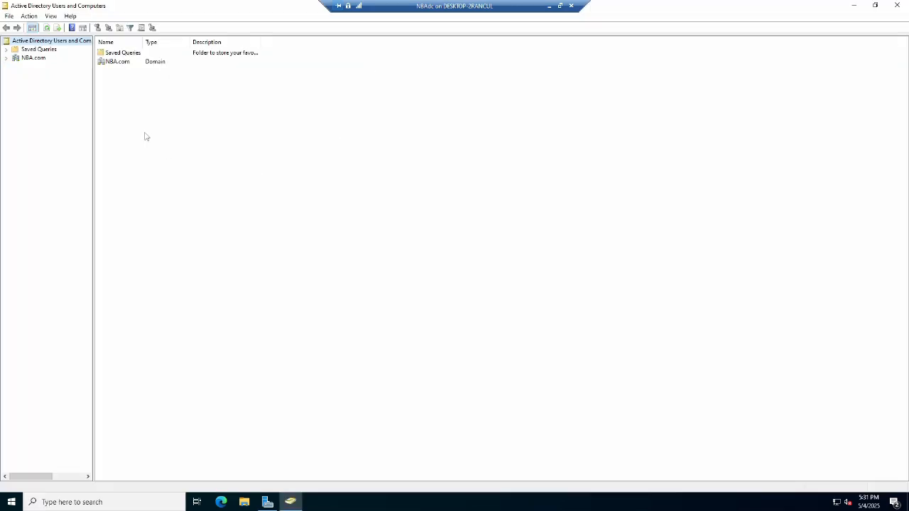
{"action": "left_click", "coordinate": [6, 60]}
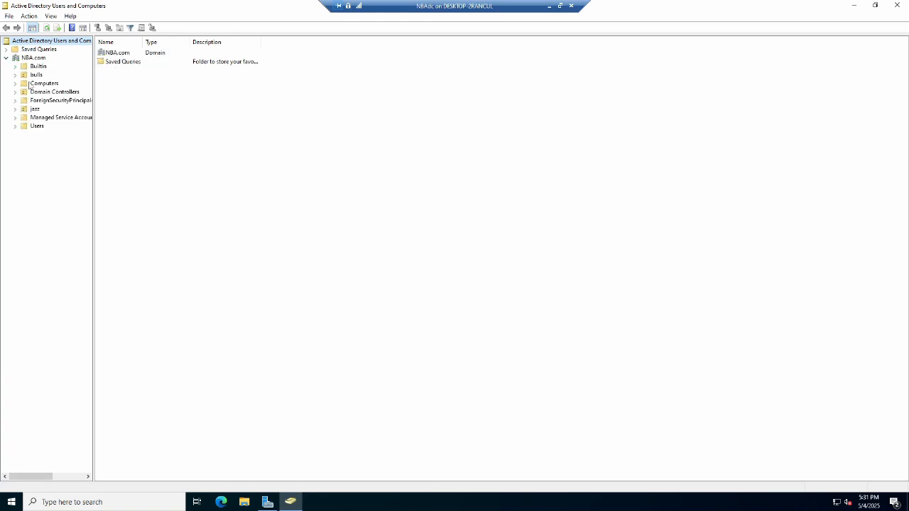
Create a global security group named allbulls in the bulls OU.
{"action": "left_click", "coordinate": [15, 75]}
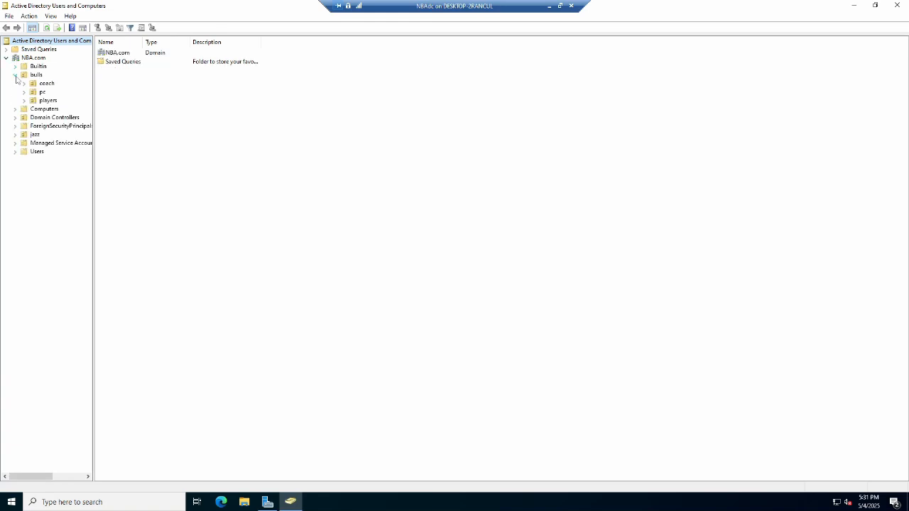
{"action": "left_click", "coordinate": [36, 76]}
{"action": "right_click", "coordinate": [36, 75]}
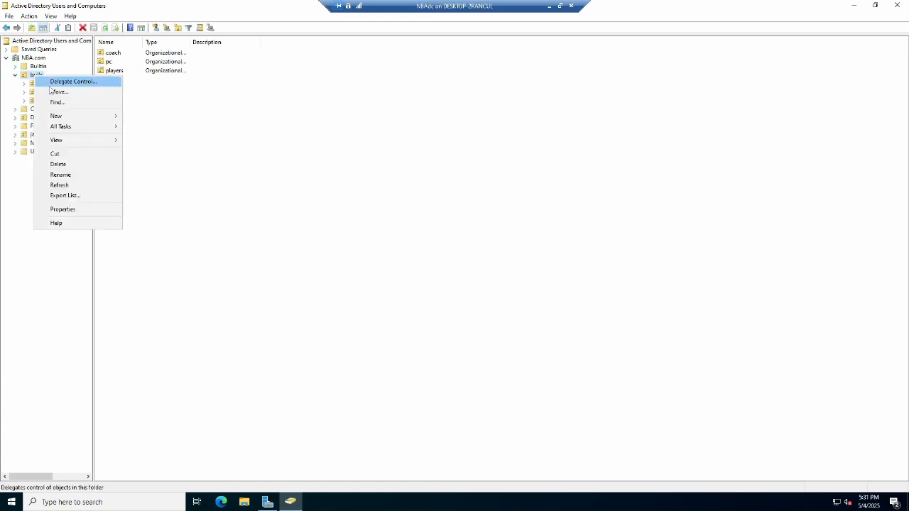
{"action": "mouse_move", "coordinate": [61, 116]}
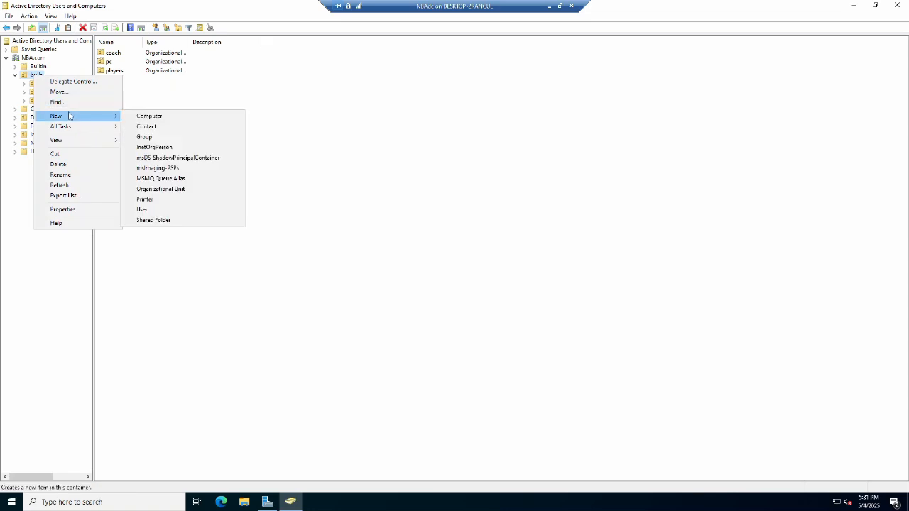
{"action": "left_click", "coordinate": [150, 136]}
{"action": "type", "text": "albu"}
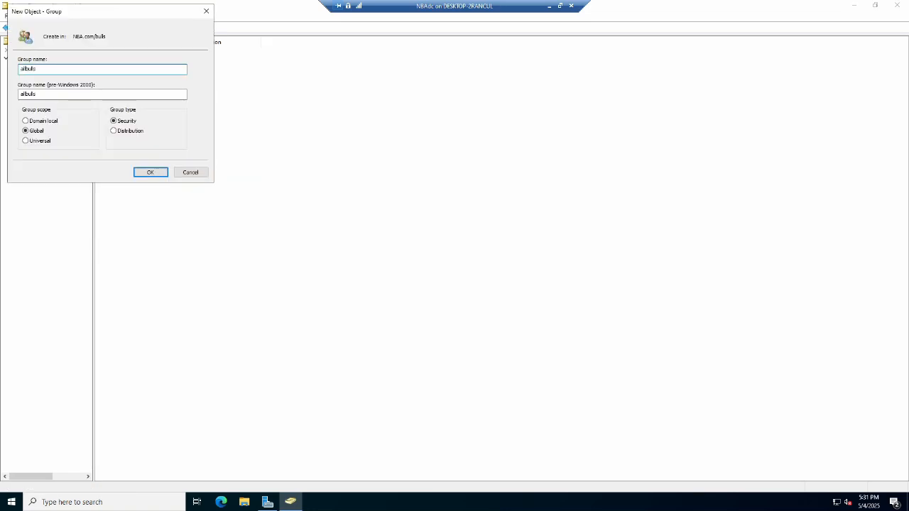
{"action": "left_click", "coordinate": [149, 172]}
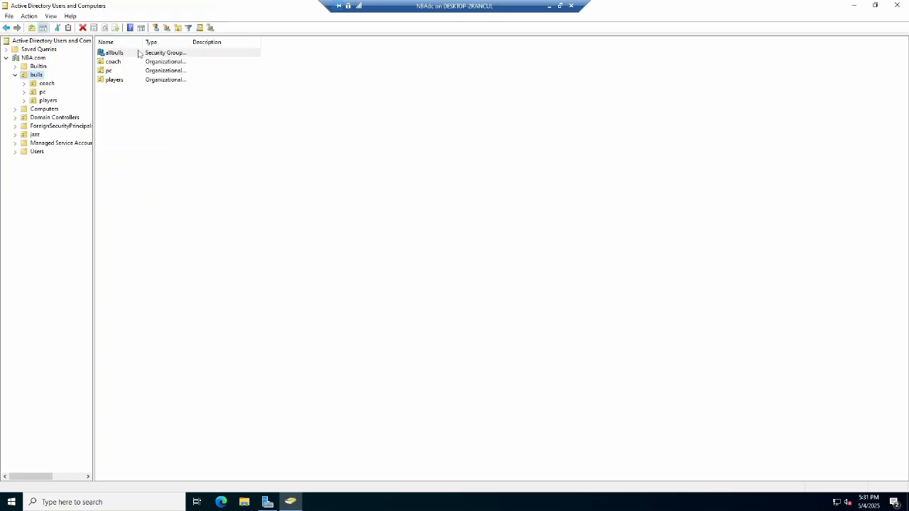
Open allbulls' members, start adding members, and set the search location to the bulls OU.
{"action": "double_click", "coordinate": [139, 54]}
{"action": "left_click", "coordinate": [401, 160]}
{"action": "left_click", "coordinate": [380, 316]}
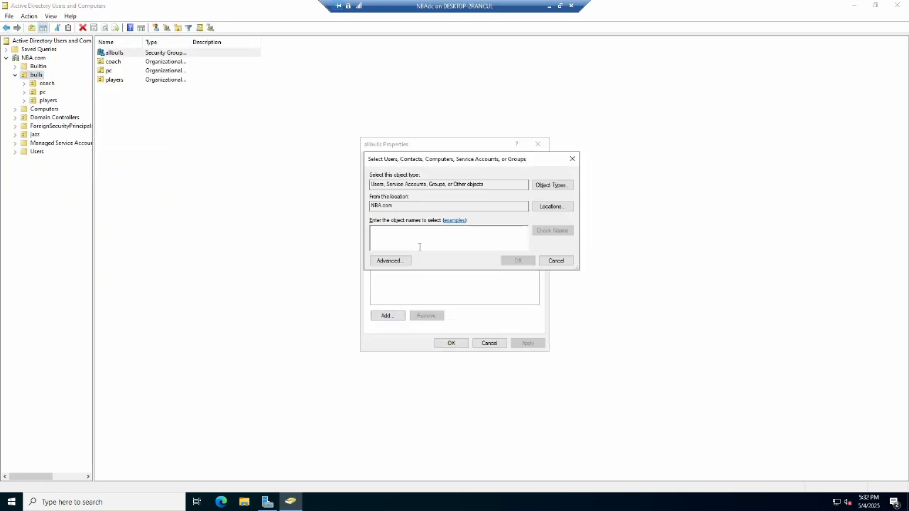
{"action": "left_click", "coordinate": [553, 208]}
{"action": "left_click", "coordinate": [379, 214]}
{"action": "left_click", "coordinate": [407, 230]}
{"action": "left_click", "coordinate": [542, 292]}
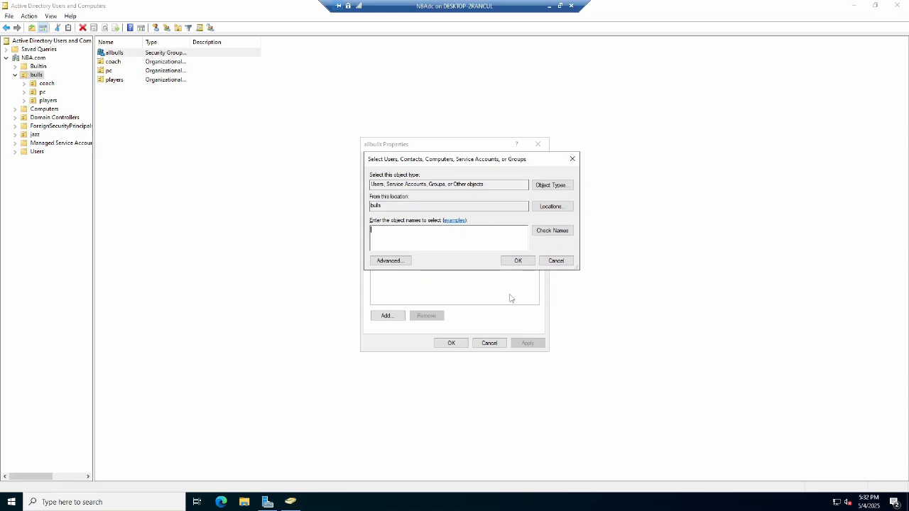
{"action": "left_click", "coordinate": [402, 260]}
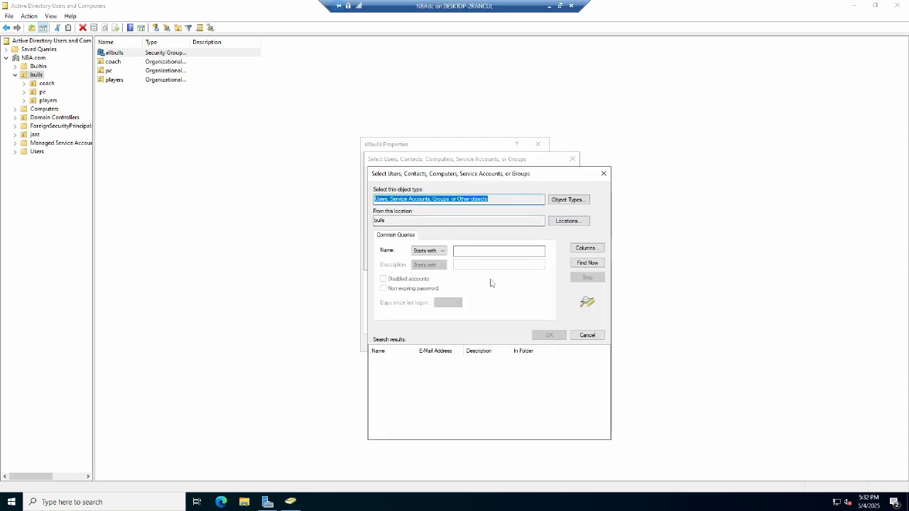
{"action": "left_click", "coordinate": [587, 263]}
{"action": "scroll", "coordinate": [453, 415], "scroll_direction": "down", "scroll_amount": 3}
{"action": "left_click", "coordinate": [405, 434]}
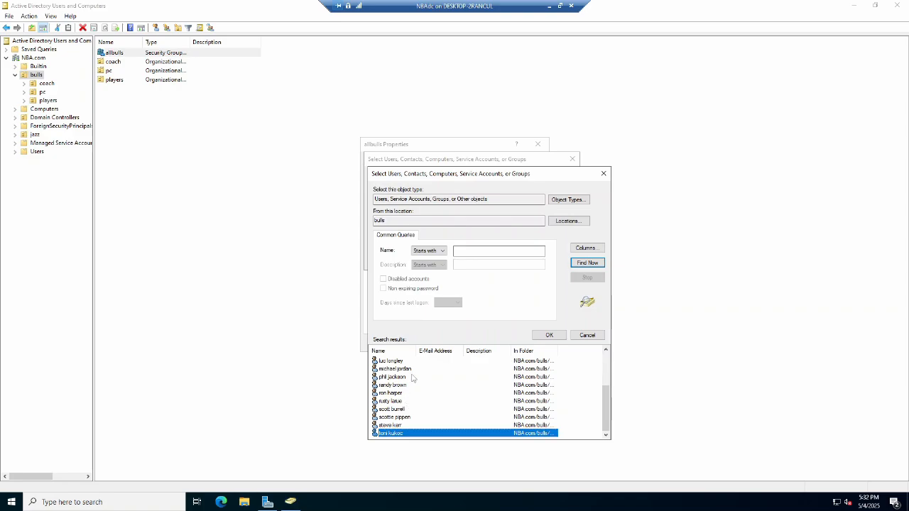
{"action": "double_click", "coordinate": [414, 377]}
{"action": "left_click_drag", "start_coordinate": [430, 244], "coordinate": [310, 235]}
{"action": "key", "text": "BackSpace"}
Search the bulls OU and add every bulls user, from bill wennington to toni kukoc, as allbulls members, then apply.
{"action": "left_click", "coordinate": [390, 261]}
{"action": "left_click", "coordinate": [586, 263]}
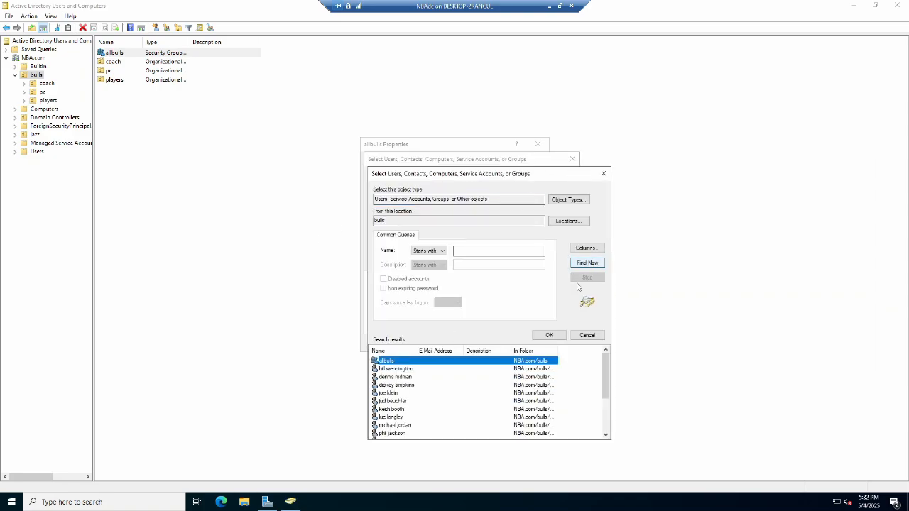
{"action": "left_click", "coordinate": [412, 370]}
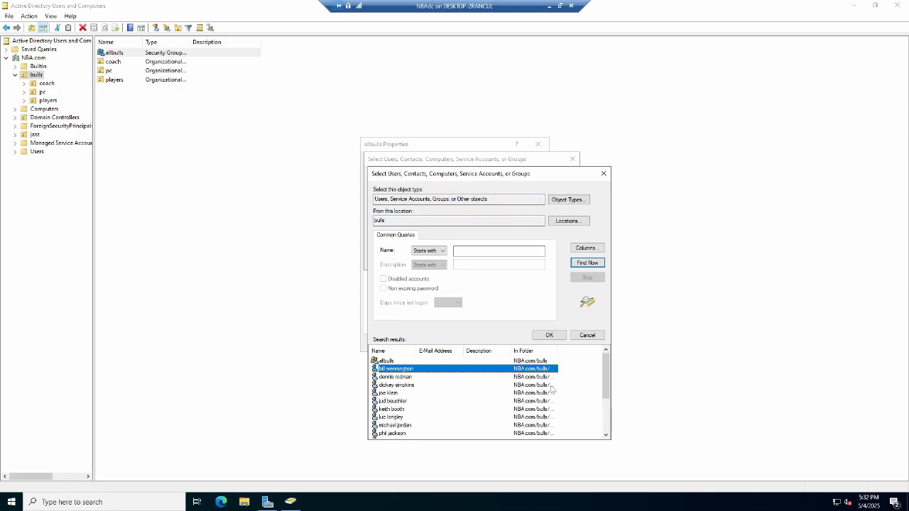
{"action": "scroll", "coordinate": [539, 393], "scroll_direction": "down", "scroll_amount": 3}
{"action": "left_click", "coordinate": [392, 434], "text": "shift"}
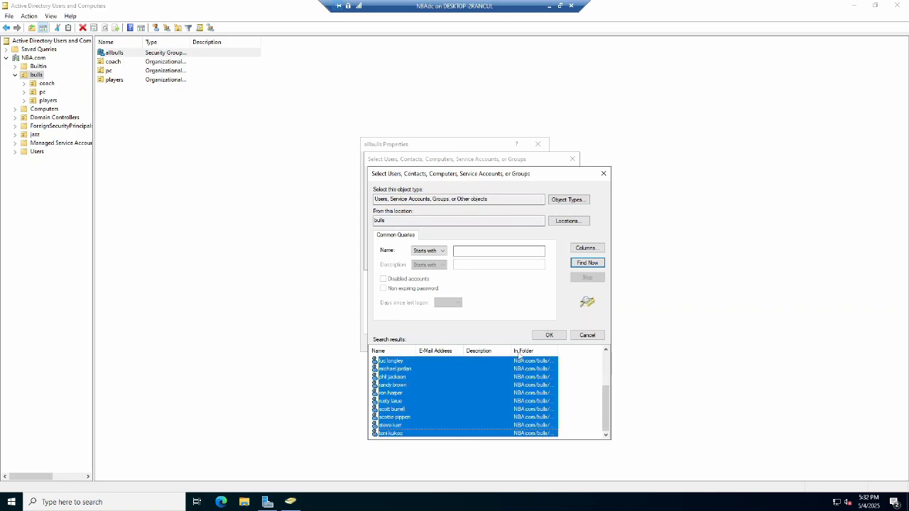
{"action": "left_click", "coordinate": [548, 335]}
{"action": "left_click", "coordinate": [512, 260]}
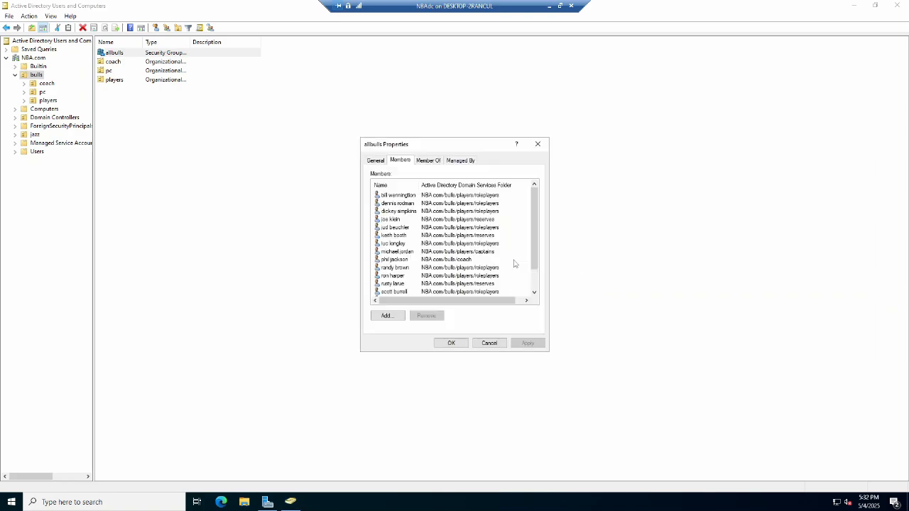
{"action": "scroll", "coordinate": [447, 289], "scroll_direction": "up", "scroll_amount": 5}
{"action": "left_click", "coordinate": [528, 343]}
{"action": "left_click", "coordinate": [451, 343]}
Create a global security group named alljazz in the jazz OU.
{"action": "left_click", "coordinate": [34, 135]}
{"action": "right_click", "coordinate": [36, 134]}
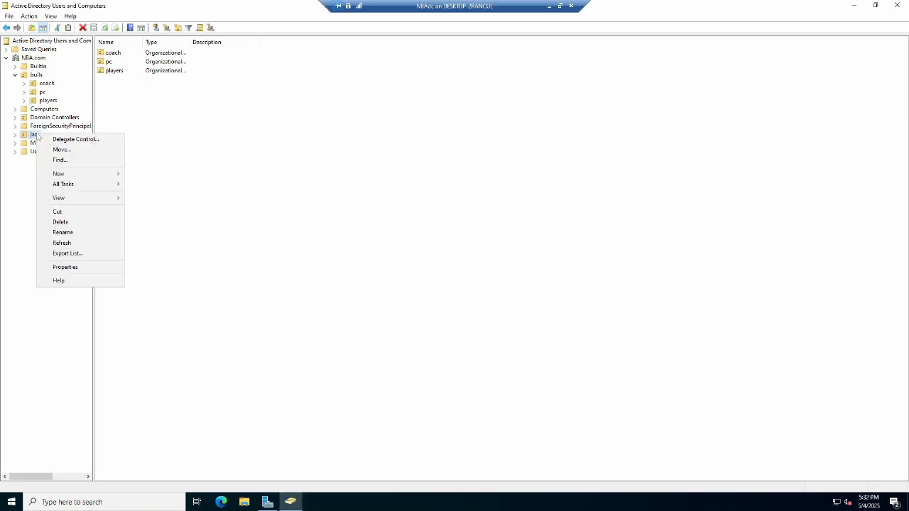
{"action": "mouse_move", "coordinate": [84, 174]}
{"action": "left_click", "coordinate": [163, 195]}
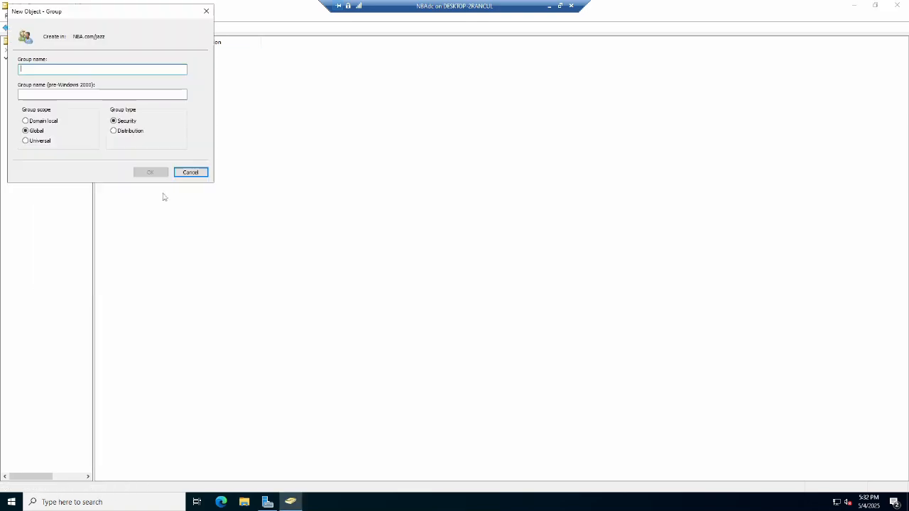
{"action": "type", "text": "alljazz"}
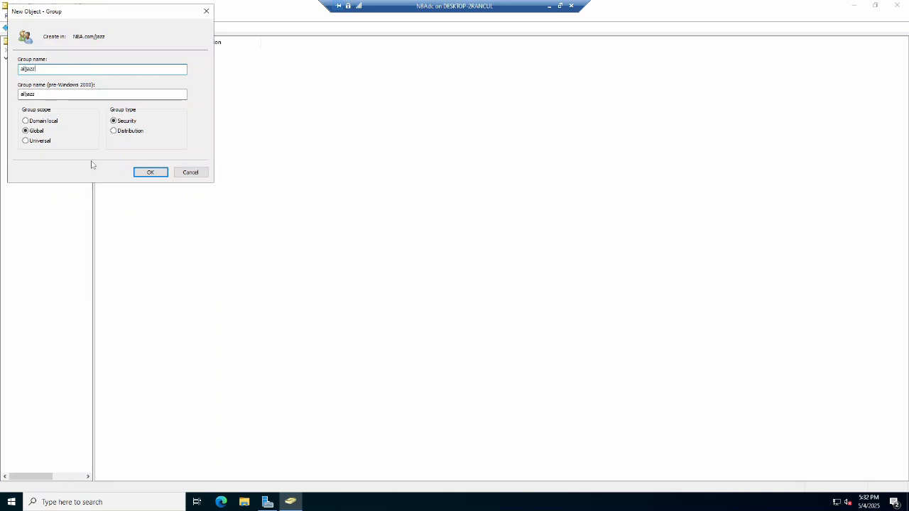
{"action": "left_click", "coordinate": [150, 172]}
Open alljazz's members, start adding members, and set the search location to the jazz OU.
{"action": "double_click", "coordinate": [115, 54]}
{"action": "left_click", "coordinate": [399, 160]}
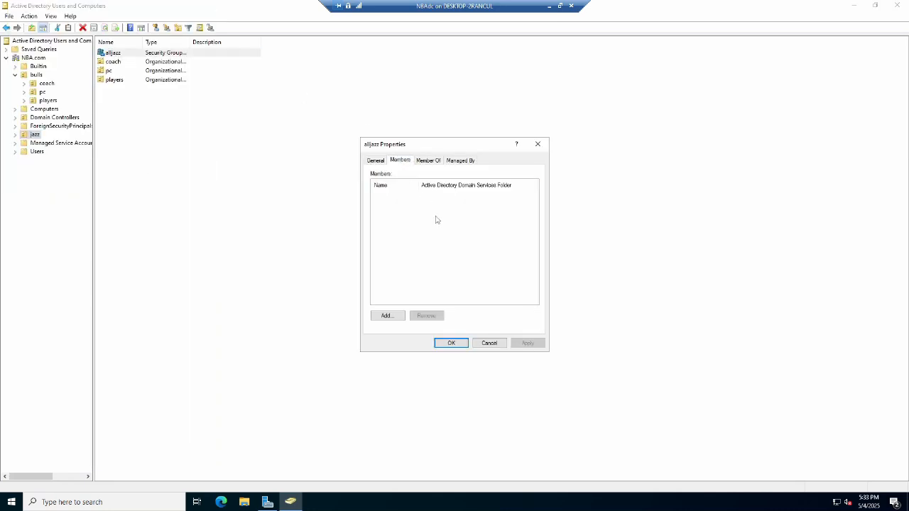
{"action": "left_click", "coordinate": [387, 315]}
{"action": "left_click", "coordinate": [390, 262]}
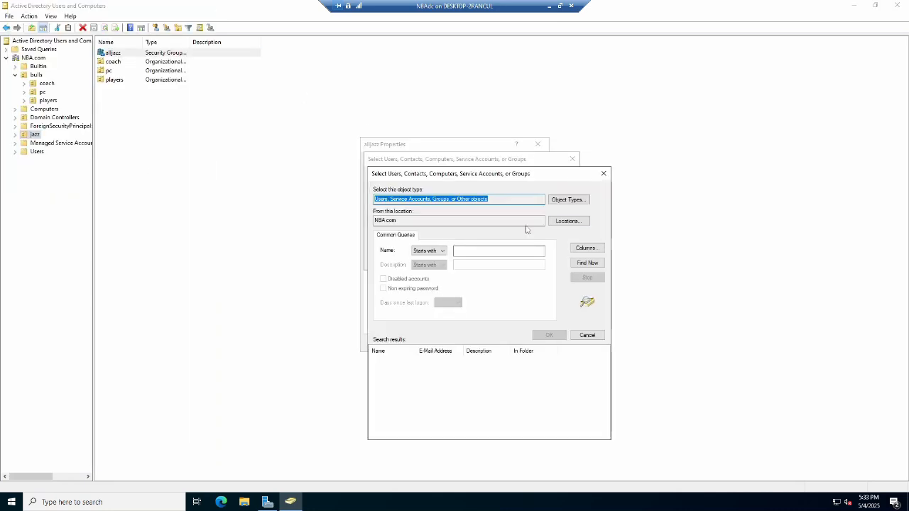
{"action": "left_click", "coordinate": [568, 221]}
{"action": "left_click", "coordinate": [383, 229]}
{"action": "left_click", "coordinate": [407, 275]}
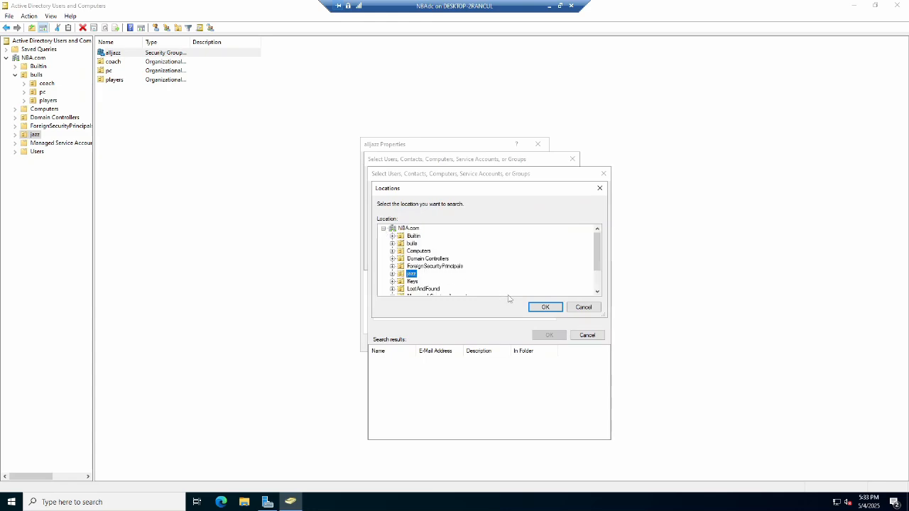
{"action": "left_click", "coordinate": [544, 307]}
Search the jazz OU and add every jazz user except the alljazz group as members, then apply.
{"action": "left_click", "coordinate": [587, 262]}
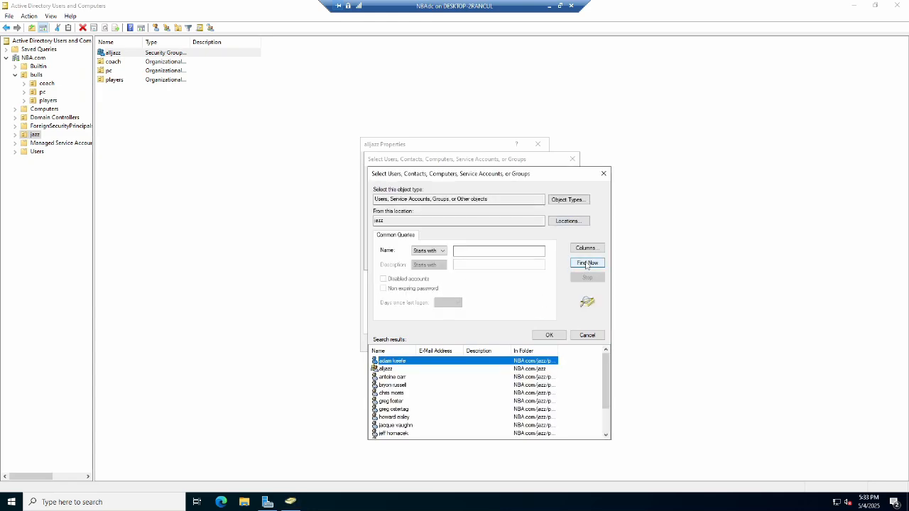
{"action": "left_click", "coordinate": [389, 377], "text": "ctrl"}
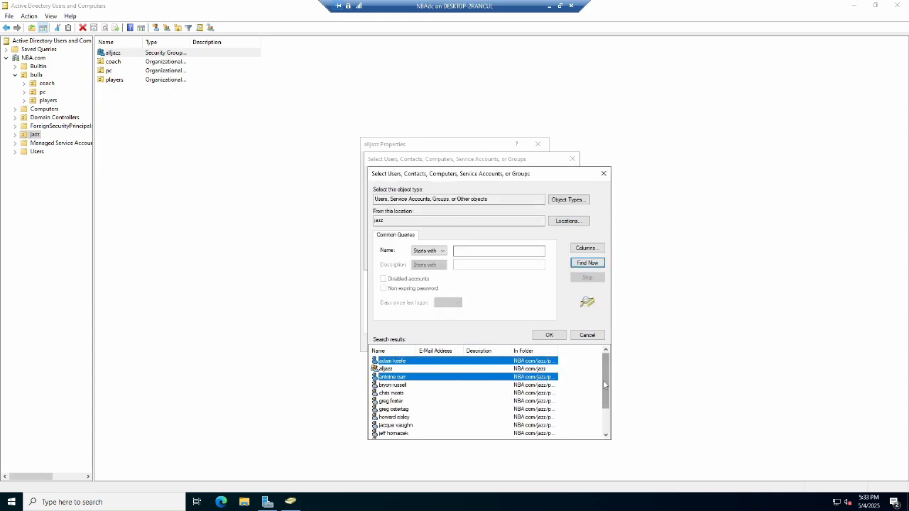
{"action": "left_click_drag", "start_coordinate": [606, 384], "coordinate": [607, 408]}
{"action": "left_click", "coordinate": [395, 433], "text": "shift"}
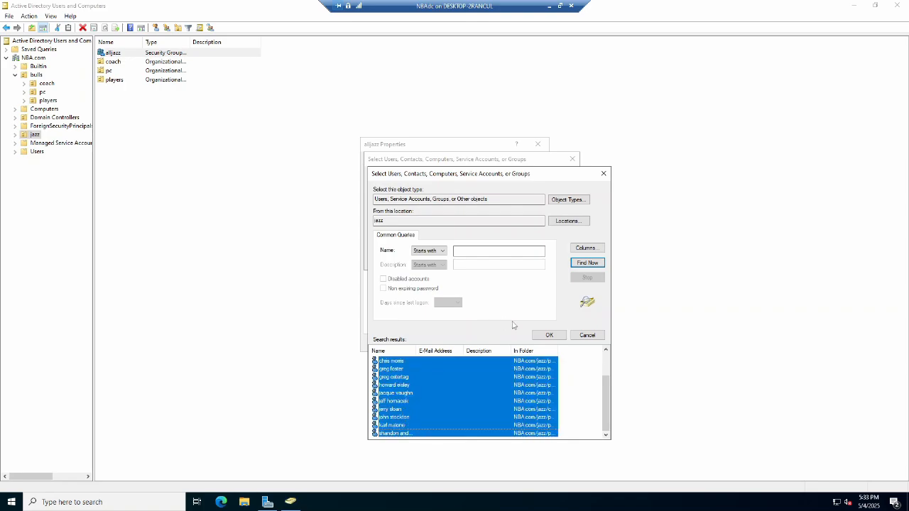
{"action": "left_click", "coordinate": [549, 334]}
{"action": "left_click", "coordinate": [526, 261]}
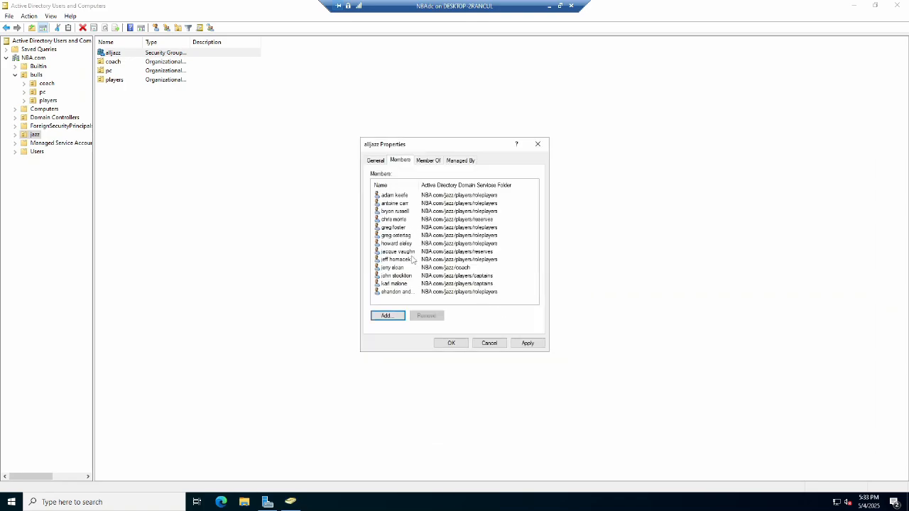
{"action": "left_click", "coordinate": [528, 343]}
{"action": "left_click", "coordinate": [452, 344]}
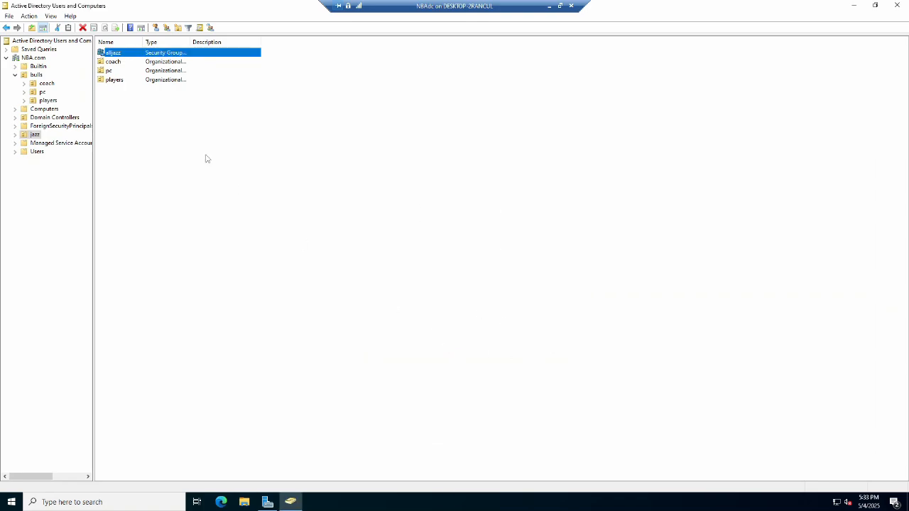
Open Group Policy Management, maximize it, and browse the NBA.com domain's Group Policy Objects container.
{"action": "key", "text": "super"}
{"action": "type", "text": "group"}
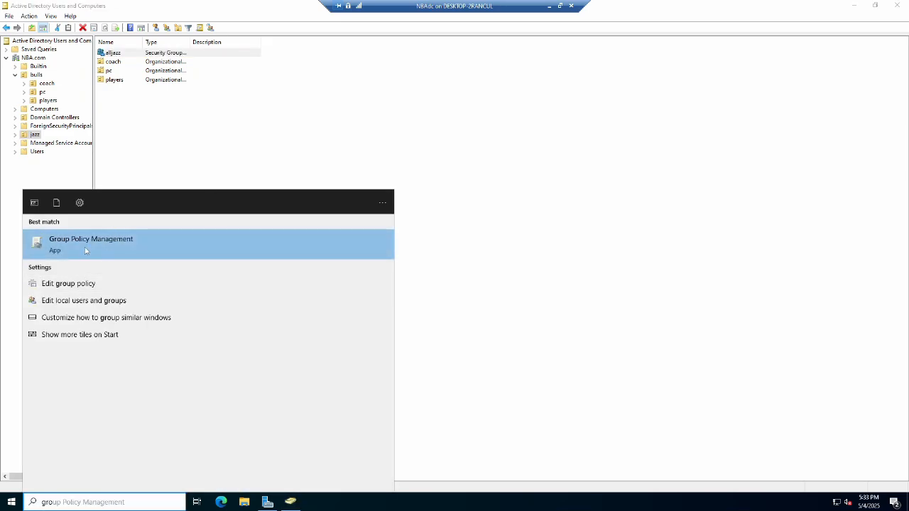
{"action": "left_click", "coordinate": [84, 247]}
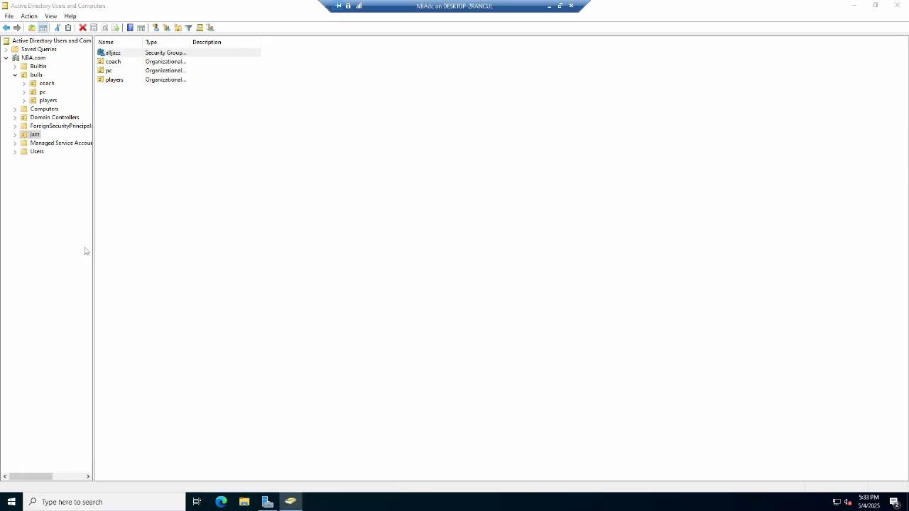
{"action": "left_click", "coordinate": [382, 69]}
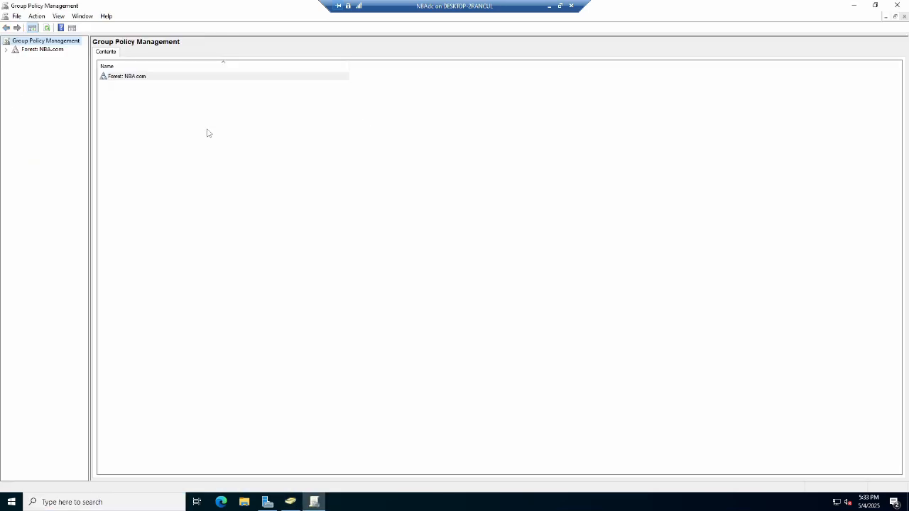
{"action": "left_click", "coordinate": [6, 49]}
{"action": "left_click", "coordinate": [14, 58]}
{"action": "left_click", "coordinate": [24, 66]}
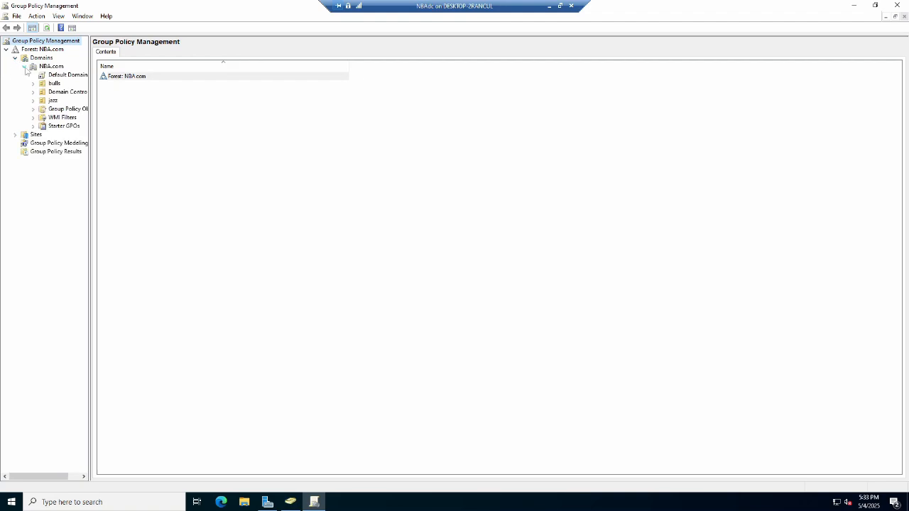
{"action": "left_click_drag", "start_coordinate": [118, 94], "coordinate": [150, 101]}
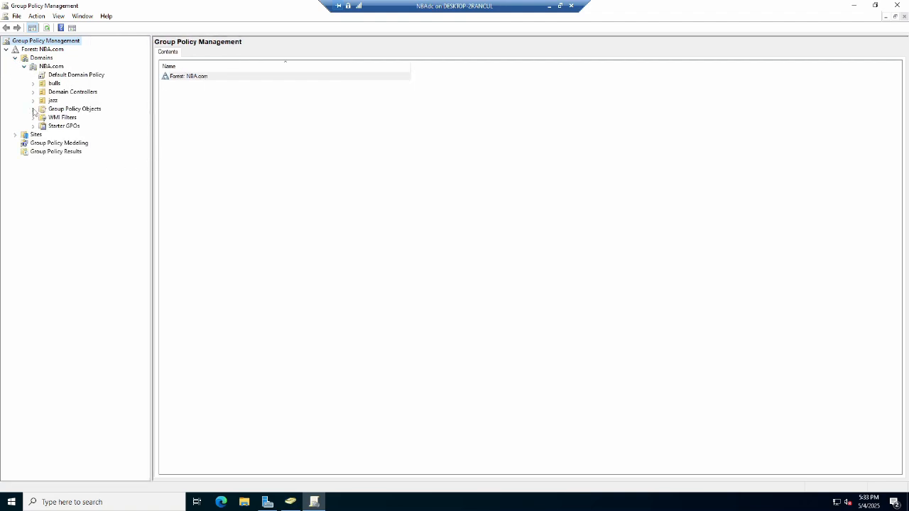
{"action": "left_click", "coordinate": [33, 108]}
{"action": "left_click", "coordinate": [64, 111]}
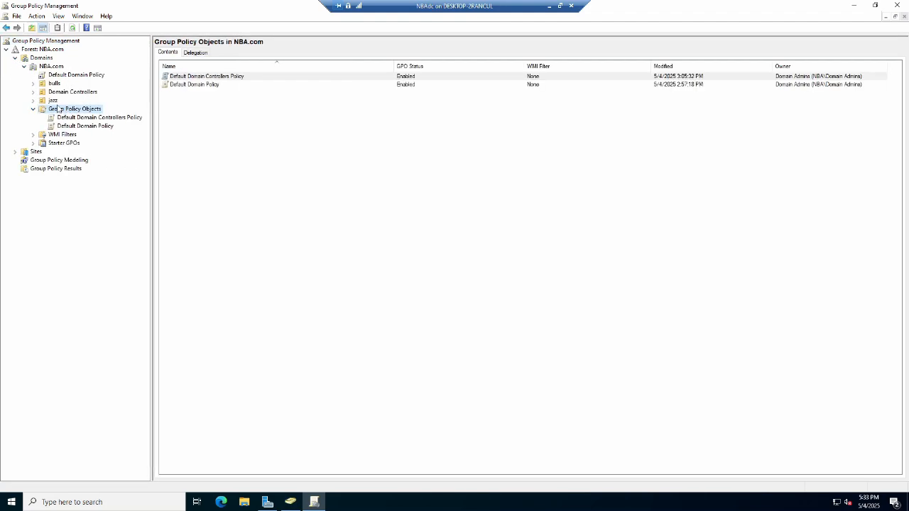
Move the JAZZPC1 computer from the Computers container into the jazz pc OU.
{"action": "left_click", "coordinate": [298, 502]}
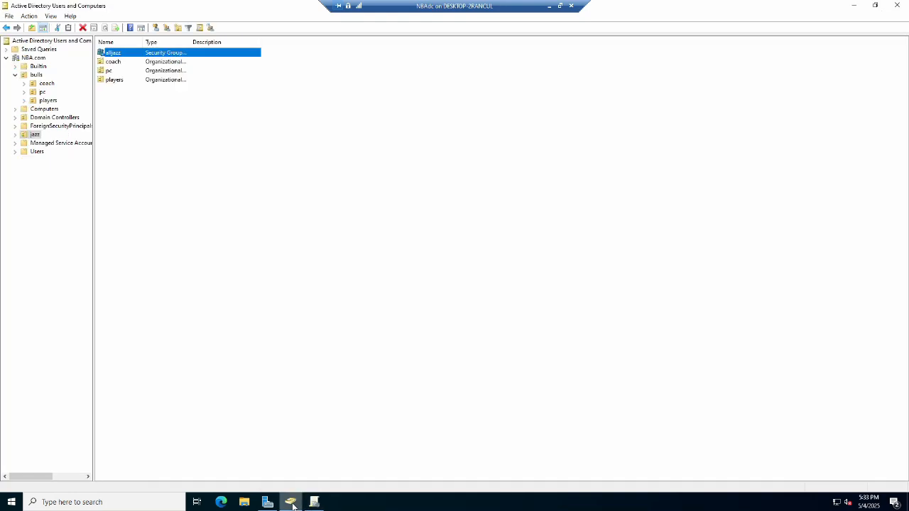
{"action": "left_click", "coordinate": [44, 108]}
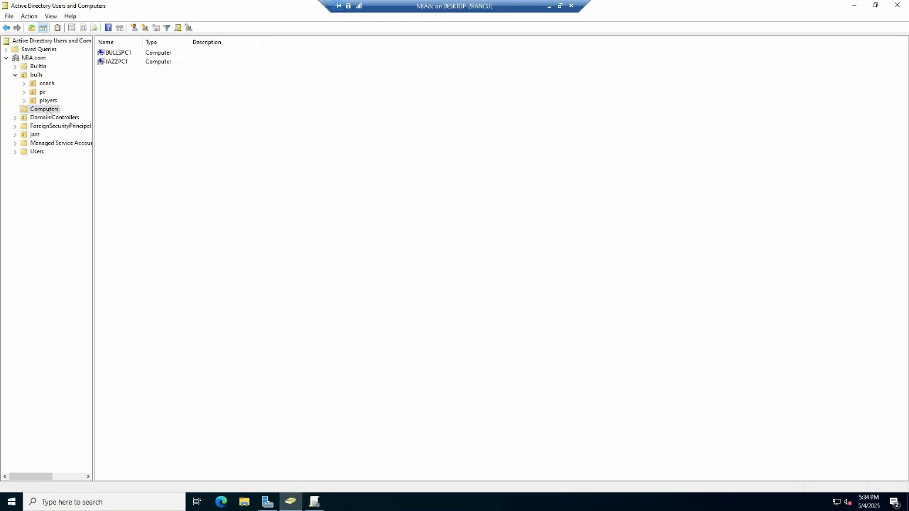
{"action": "left_click", "coordinate": [118, 62]}
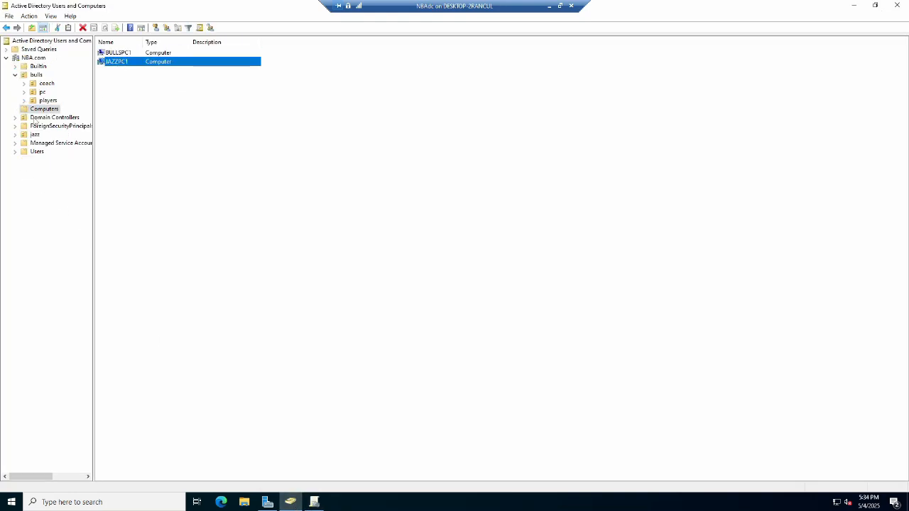
{"action": "left_click", "coordinate": [15, 134]}
{"action": "left_click", "coordinate": [41, 151]}
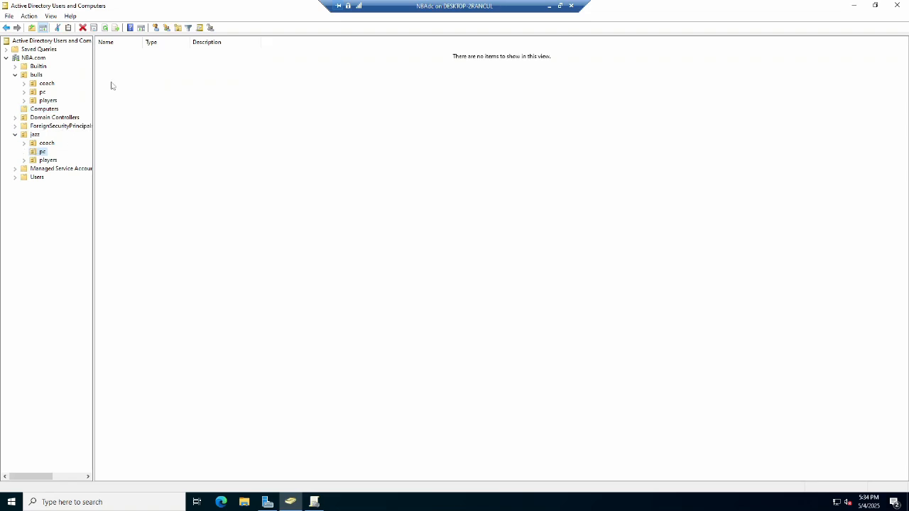
{"action": "left_click", "coordinate": [42, 110]}
{"action": "left_click", "coordinate": [117, 62]}
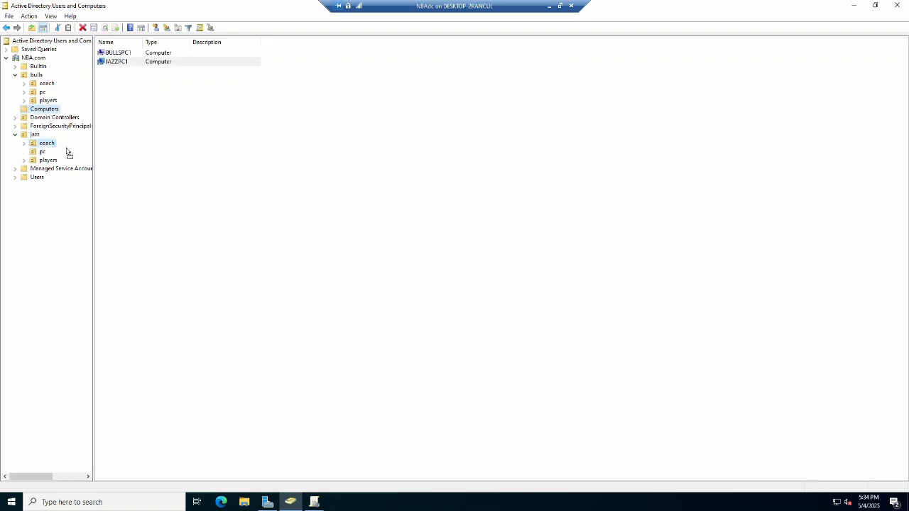
{"action": "left_click_drag", "start_coordinate": [43, 153], "coordinate": [43, 153]}
{"action": "left_click", "coordinate": [422, 275]}
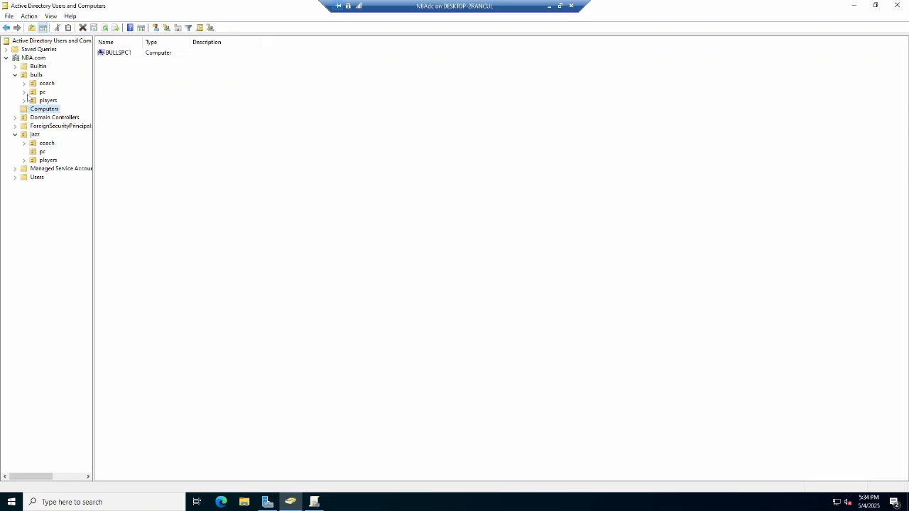
Move the BULLSPC1 computer into the bulls pc OU and check both pc OUs.
{"action": "left_click_drag", "start_coordinate": [119, 53], "coordinate": [44, 94]}
{"action": "left_click", "coordinate": [423, 276]}
{"action": "left_click", "coordinate": [41, 93]}
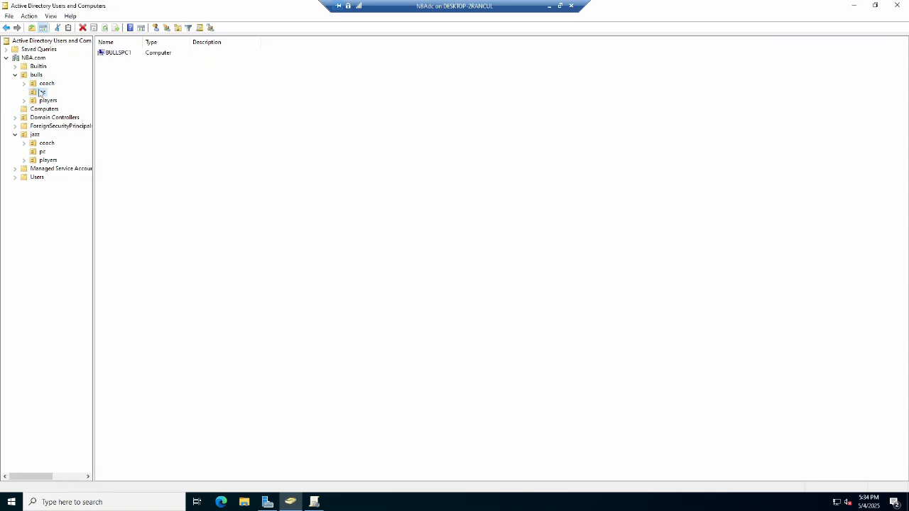
{"action": "left_click", "coordinate": [43, 152]}
Create a new Group Policy Object named bullspcsecurity.
{"action": "left_click", "coordinate": [314, 502]}
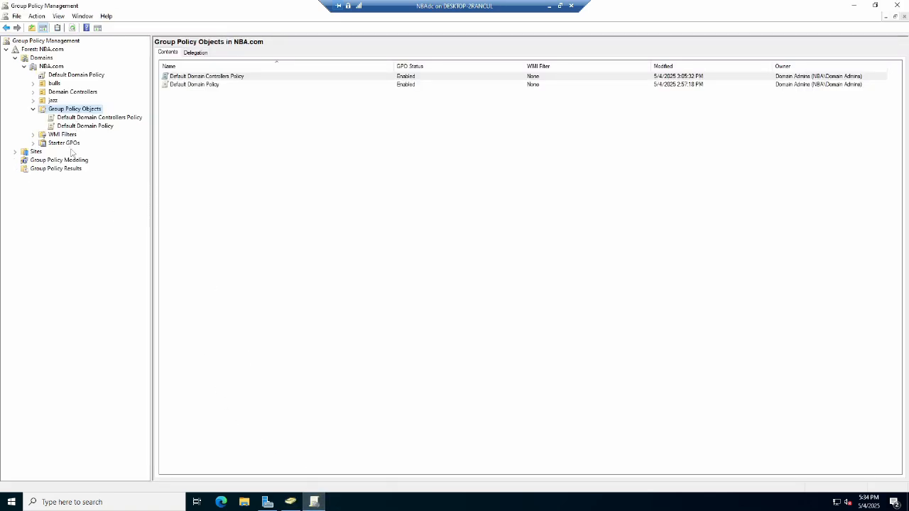
{"action": "right_click", "coordinate": [78, 112]}
{"action": "left_click", "coordinate": [99, 115]}
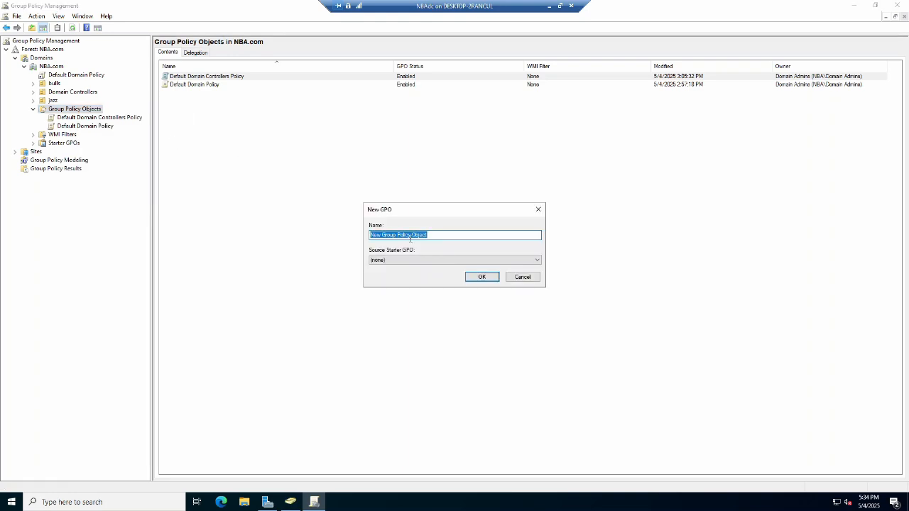
{"action": "type", "text": "bullspcsecurity"}
{"action": "left_click", "coordinate": [476, 276]}
Create a new Group Policy Object named jazzpcsecurity.
{"action": "right_click", "coordinate": [84, 111]}
{"action": "left_click", "coordinate": [99, 116]}
{"action": "type", "text": "jazzpcsecurity"}
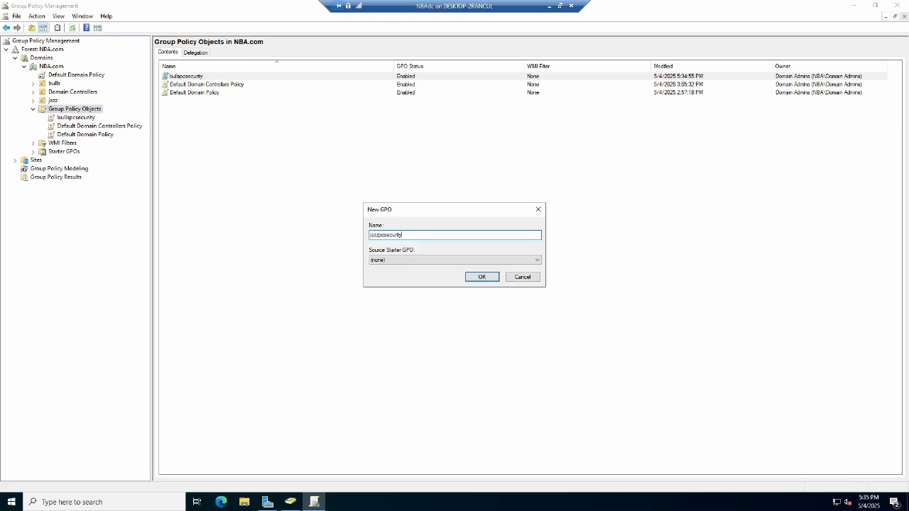
{"action": "left_click", "coordinate": [481, 277]}
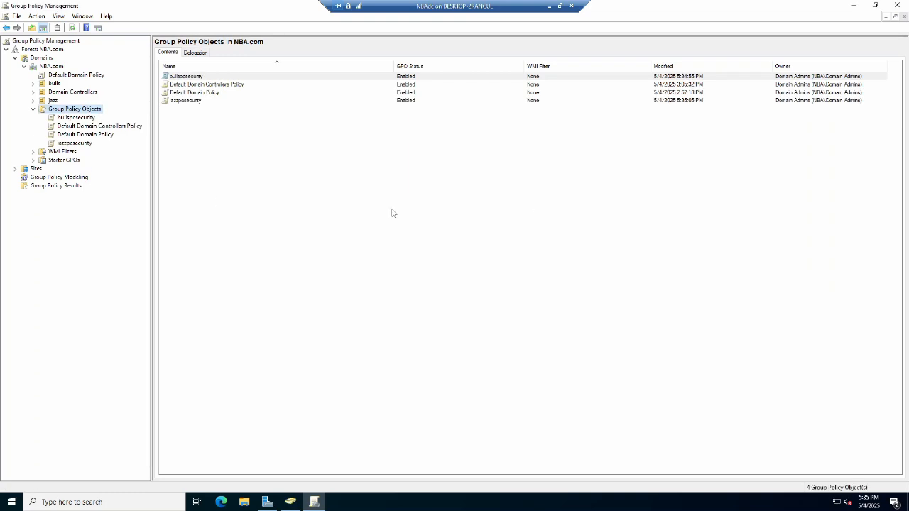
Edit bullspcsecurity and open the Deny log on locally policy under Security Settings' User Rights Assignment.
{"action": "right_click", "coordinate": [88, 119]}
{"action": "left_click", "coordinate": [106, 125]}
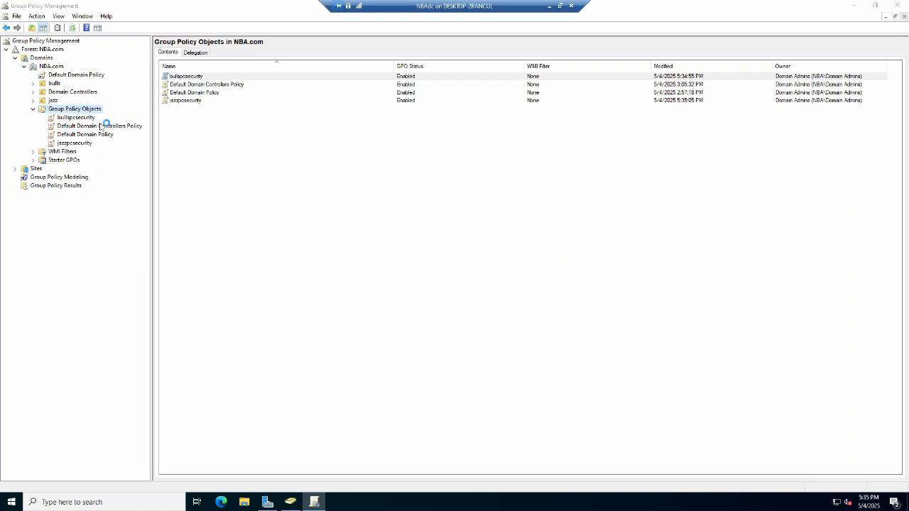
{"action": "left_click", "coordinate": [57, 98]}
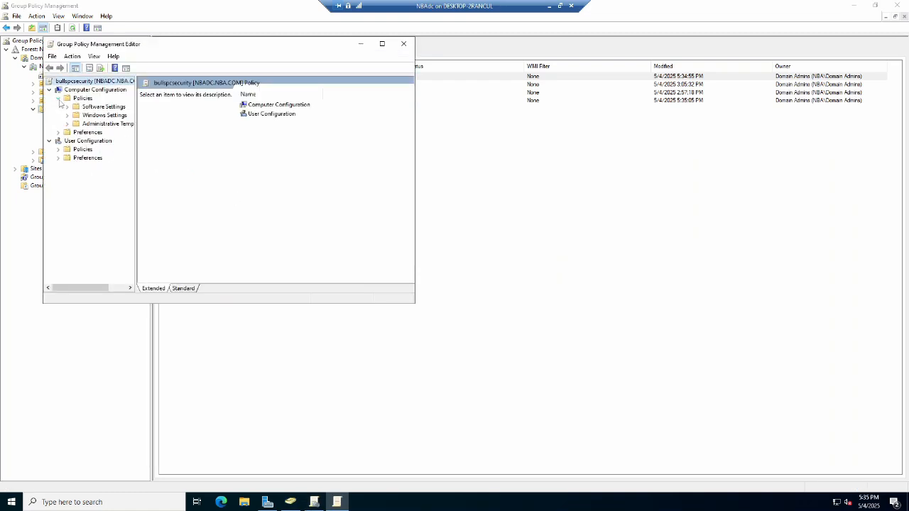
{"action": "left_click", "coordinate": [67, 115]}
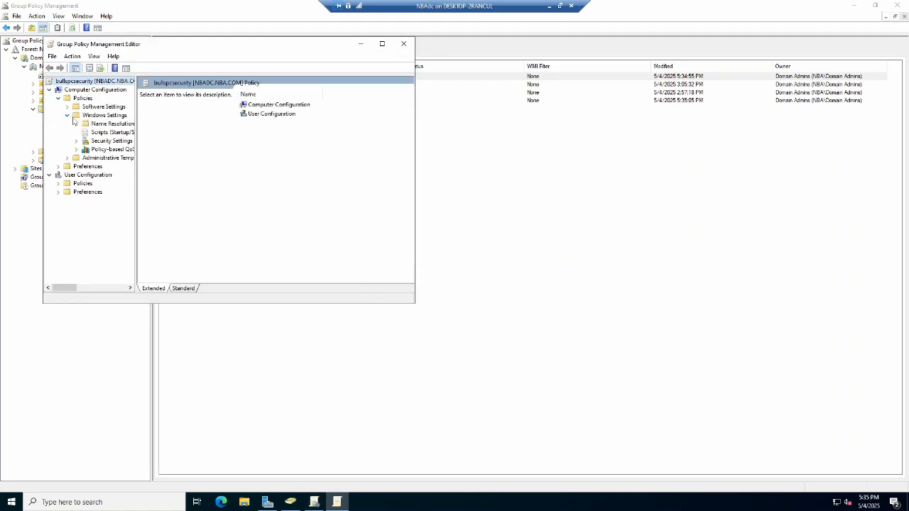
{"action": "left_click", "coordinate": [382, 44]}
{"action": "left_click_drag", "start_coordinate": [92, 116], "coordinate": [125, 106]}
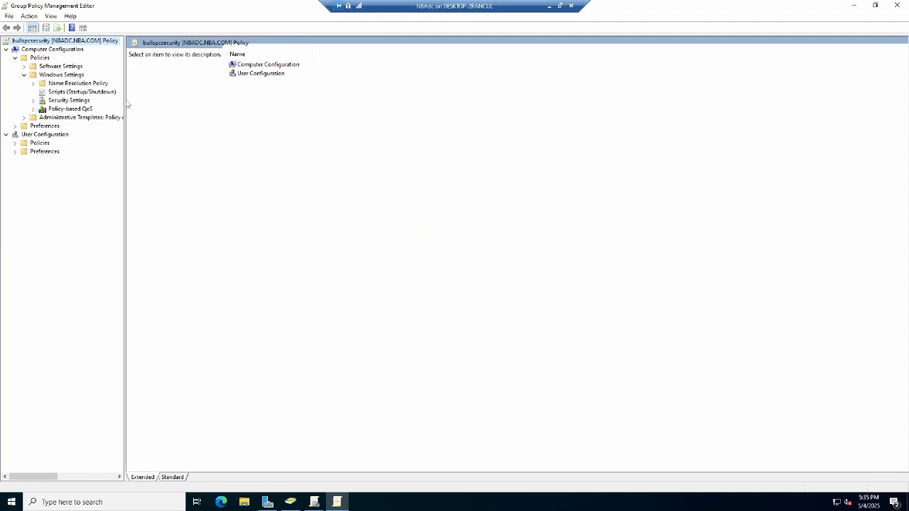
{"action": "left_click", "coordinate": [68, 100]}
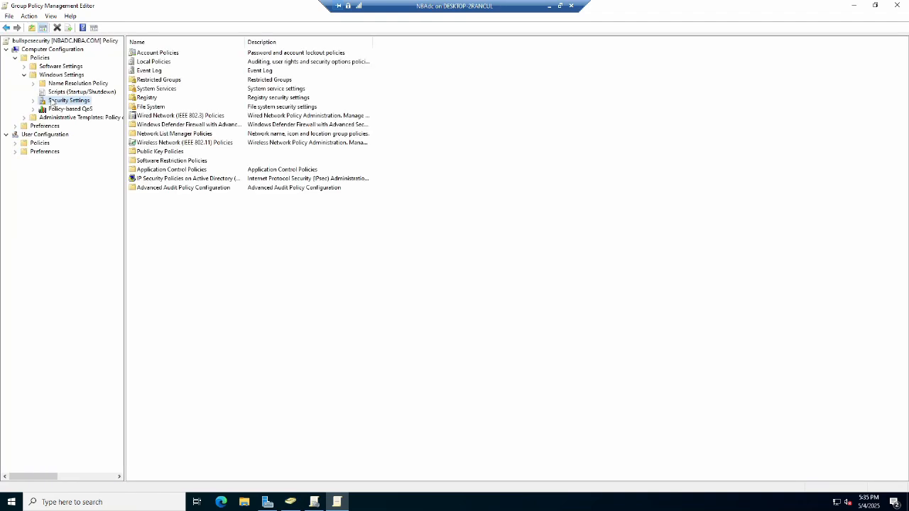
{"action": "double_click", "coordinate": [160, 63]}
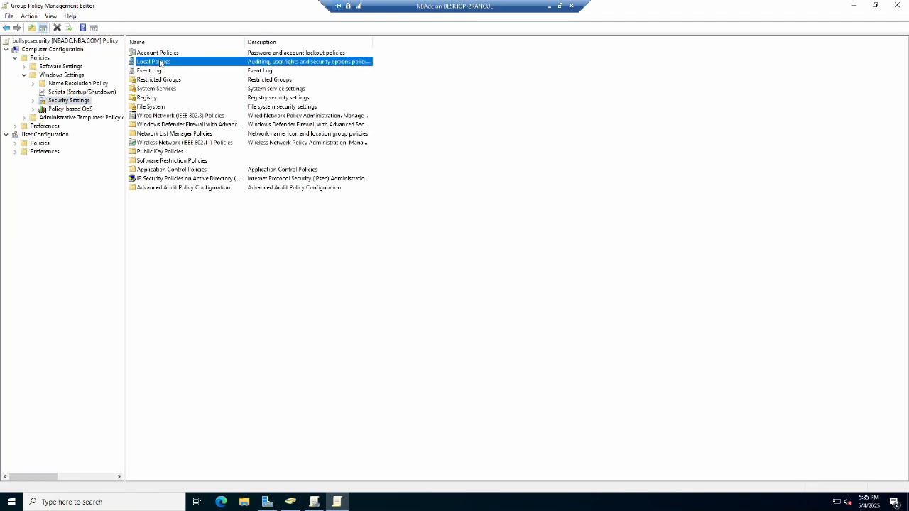
{"action": "double_click", "coordinate": [162, 63]}
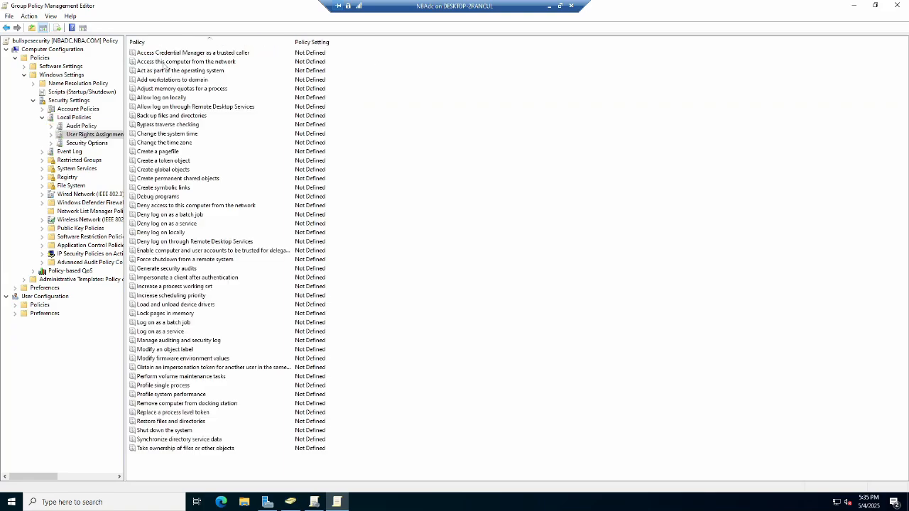
{"action": "left_click", "coordinate": [161, 234]}
{"action": "double_click", "coordinate": [180, 232]}
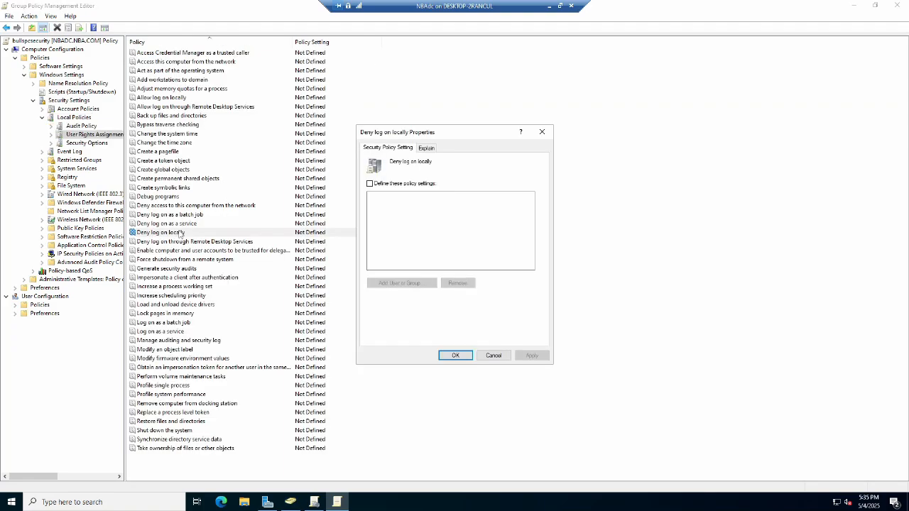
Define the Deny log on locally policy with the alljazz group, apply it, and close the editor.
{"action": "left_click", "coordinate": [370, 184]}
{"action": "left_click", "coordinate": [402, 282]}
{"action": "left_click", "coordinate": [510, 243]}
{"action": "type", "text": "alla"}
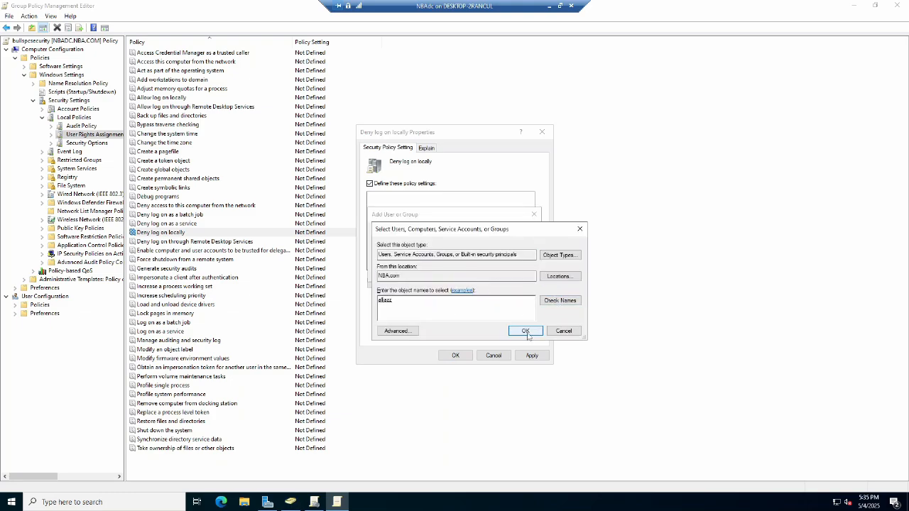
{"action": "left_click", "coordinate": [525, 331]}
{"action": "left_click", "coordinate": [475, 274]}
{"action": "left_click", "coordinate": [532, 355]}
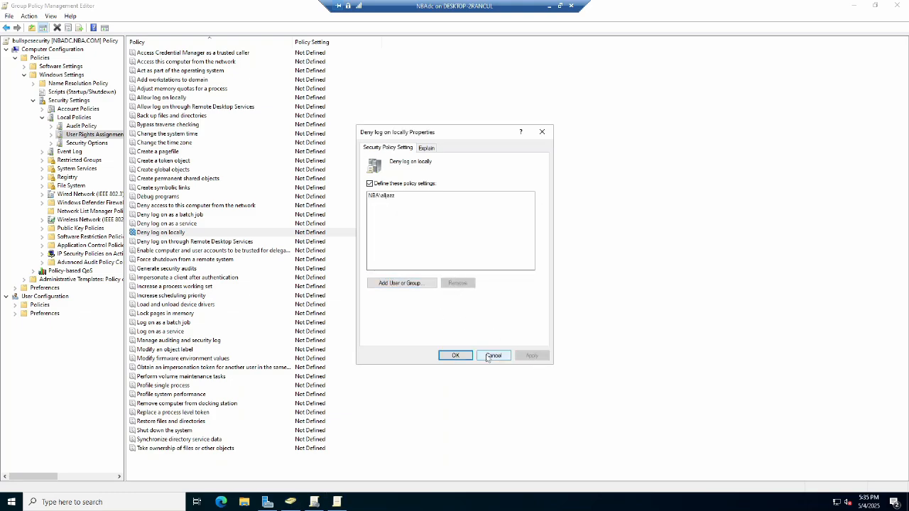
{"action": "left_click", "coordinate": [455, 355]}
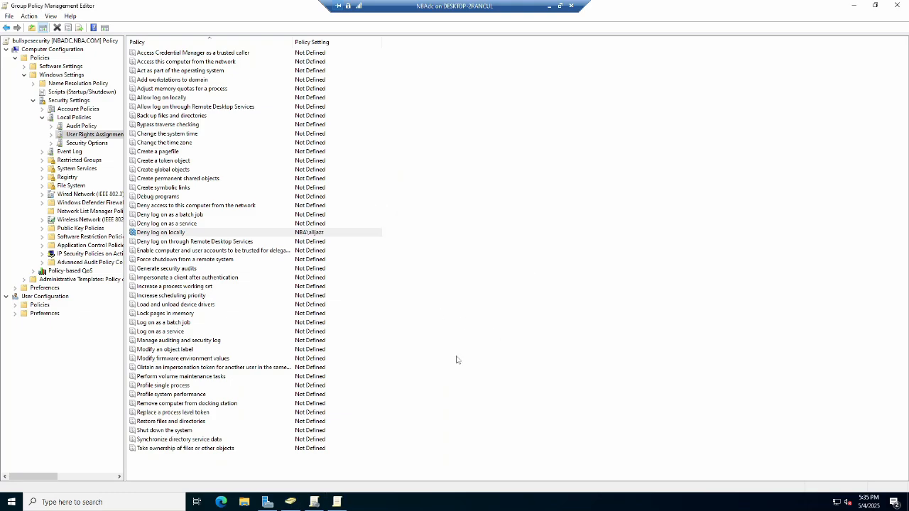
{"action": "left_click", "coordinate": [895, 5]}
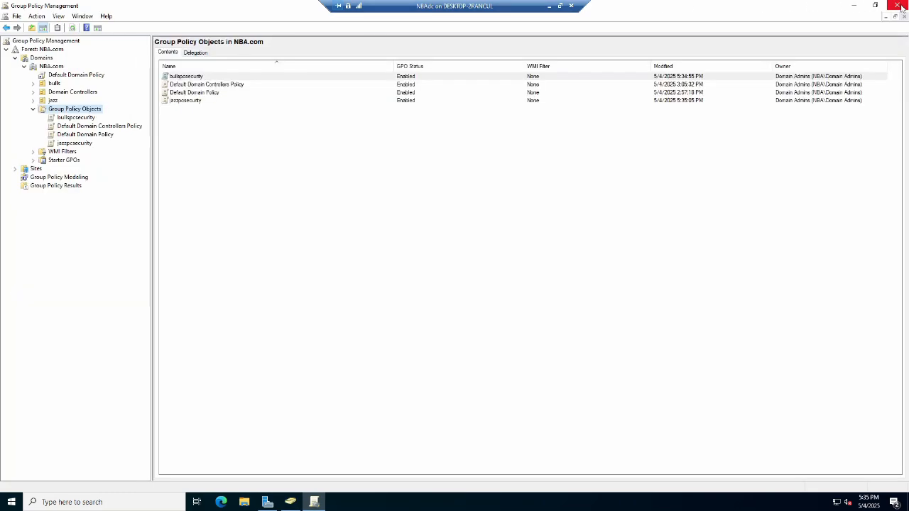
Edit jazzpcsecurity and open its Deny log on locally policy under User Rights Assignment.
{"action": "left_click", "coordinate": [75, 142]}
{"action": "right_click", "coordinate": [78, 143]}
{"action": "left_click", "coordinate": [99, 149]}
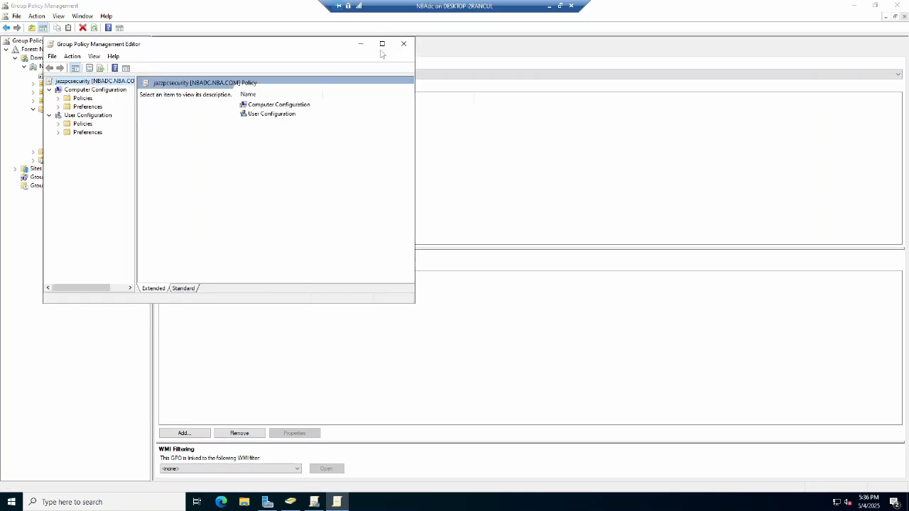
{"action": "left_click", "coordinate": [382, 44]}
{"action": "left_click", "coordinate": [56, 67]}
{"action": "left_click", "coordinate": [15, 66]}
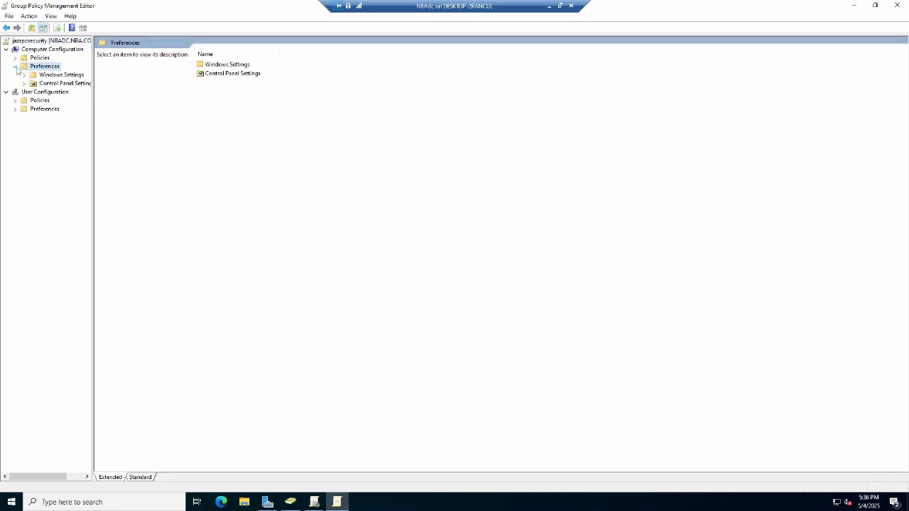
{"action": "left_click", "coordinate": [24, 75]}
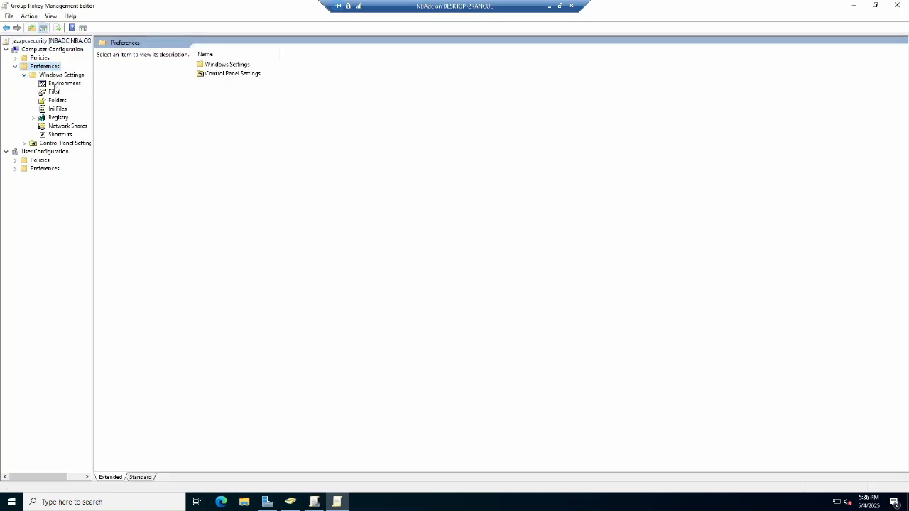
{"action": "left_click", "coordinate": [24, 75]}
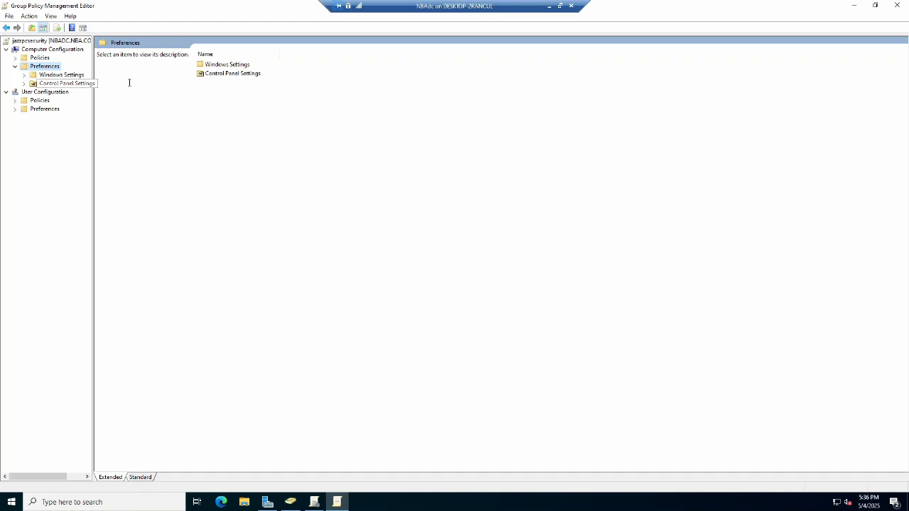
{"action": "left_click", "coordinate": [15, 66]}
{"action": "left_click", "coordinate": [15, 57]}
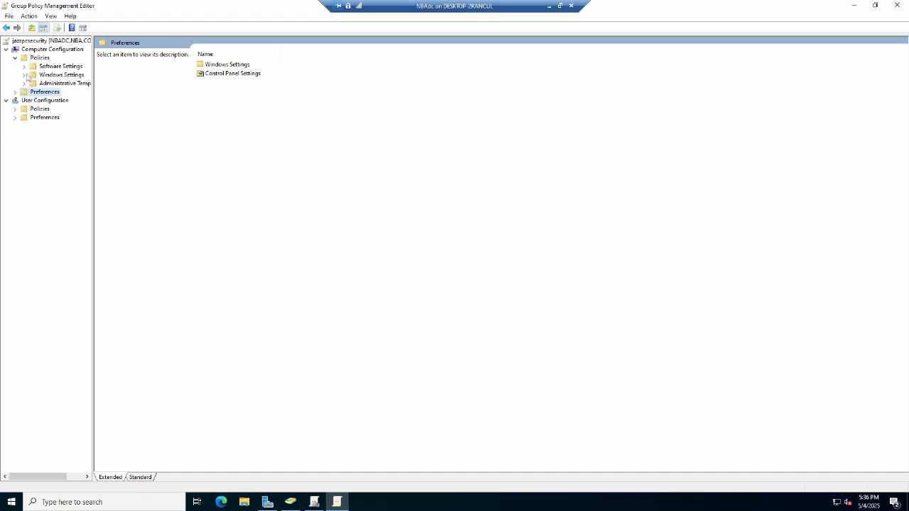
{"action": "left_click", "coordinate": [25, 74]}
{"action": "double_click", "coordinate": [69, 101]}
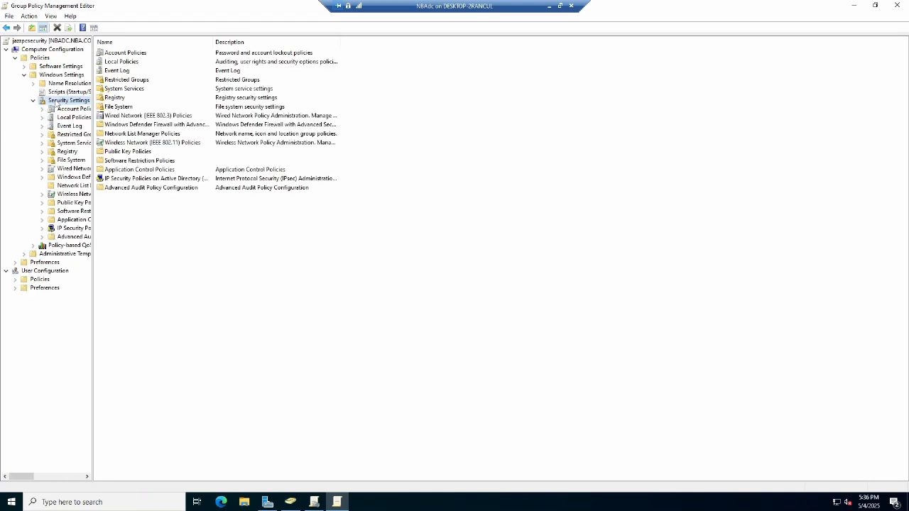
{"action": "double_click", "coordinate": [130, 64]}
{"action": "double_click", "coordinate": [130, 63]}
{"action": "double_click", "coordinate": [145, 233]}
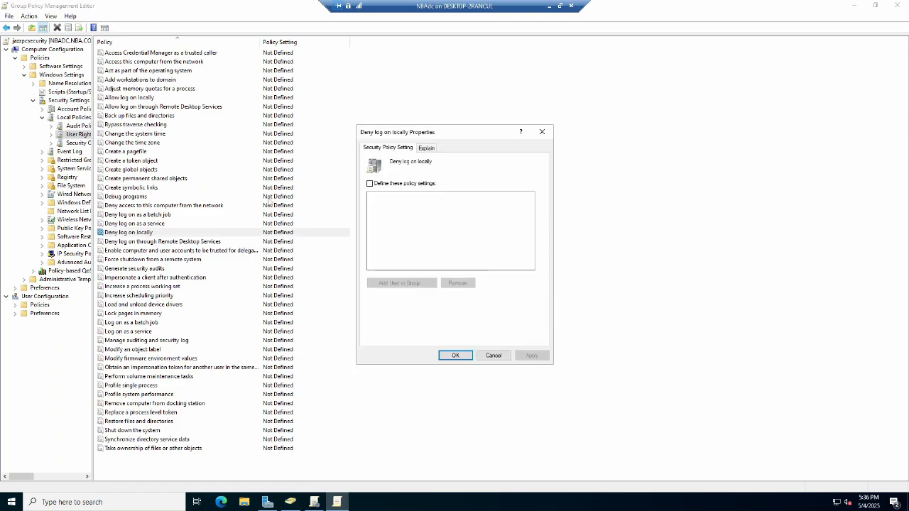
Define the Deny log on locally policy with the allbulls group, apply it, and close the editor.
{"action": "left_click", "coordinate": [370, 183]}
{"action": "left_click", "coordinate": [401, 284]}
{"action": "left_click", "coordinate": [518, 242]}
{"action": "type", "text": "allbulls"}
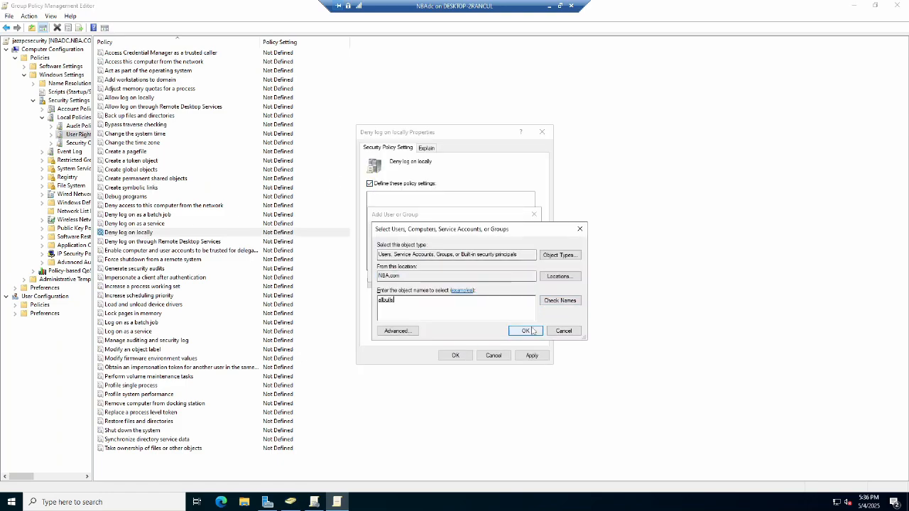
{"action": "left_click", "coordinate": [525, 331]}
{"action": "left_click", "coordinate": [497, 298]}
{"action": "left_click", "coordinate": [531, 355]}
{"action": "left_click", "coordinate": [462, 356]}
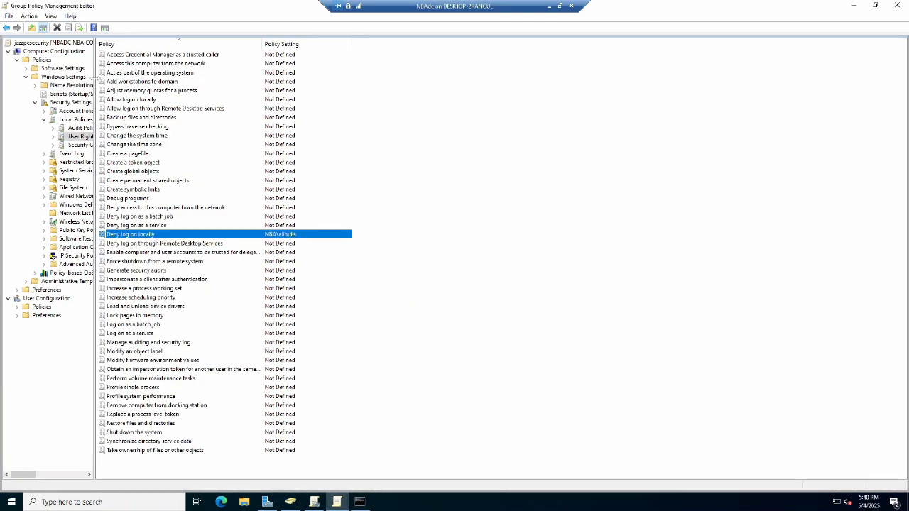
{"action": "left_click", "coordinate": [896, 5]}
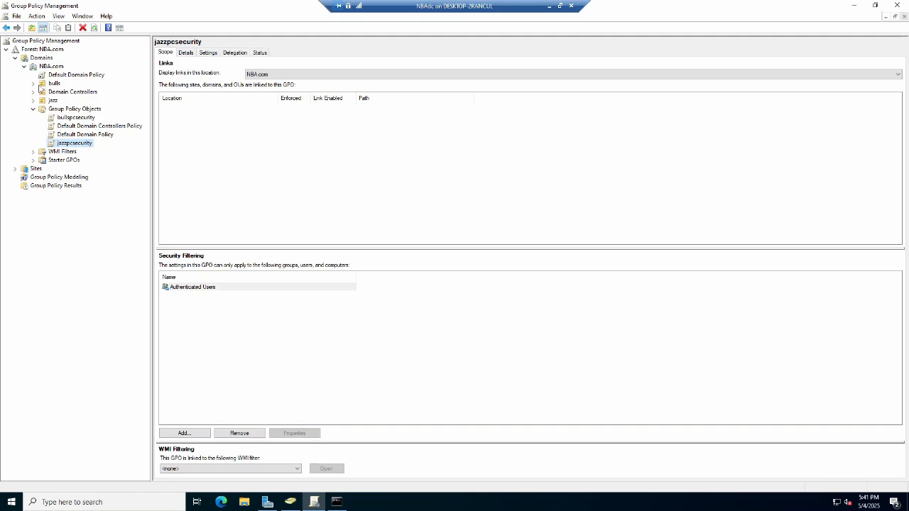
Link the bullspcsecurity GPO to the pc OU under bulls.
{"action": "left_click", "coordinate": [33, 83]}
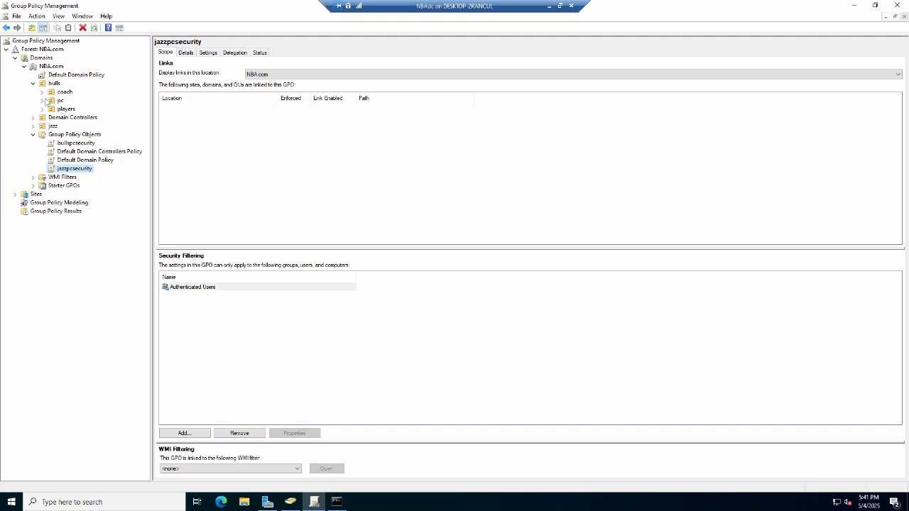
{"action": "left_click", "coordinate": [55, 102]}
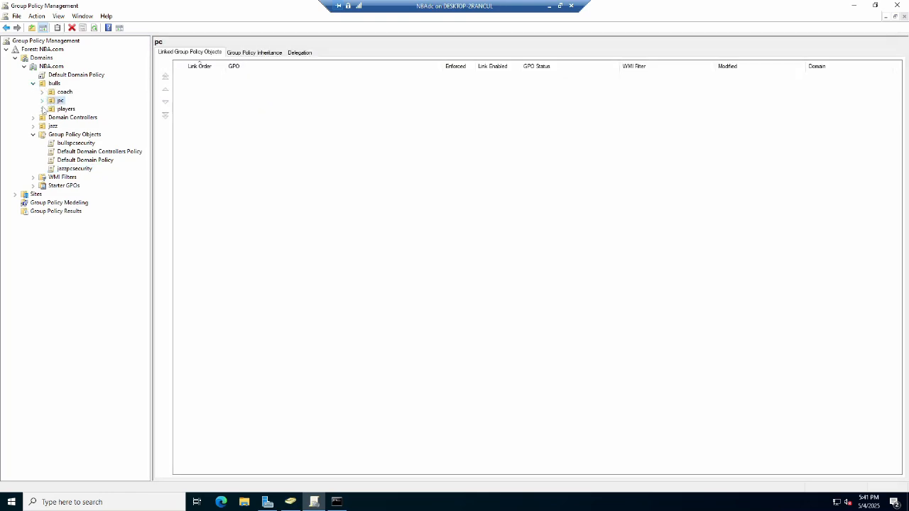
{"action": "left_click", "coordinate": [34, 126]}
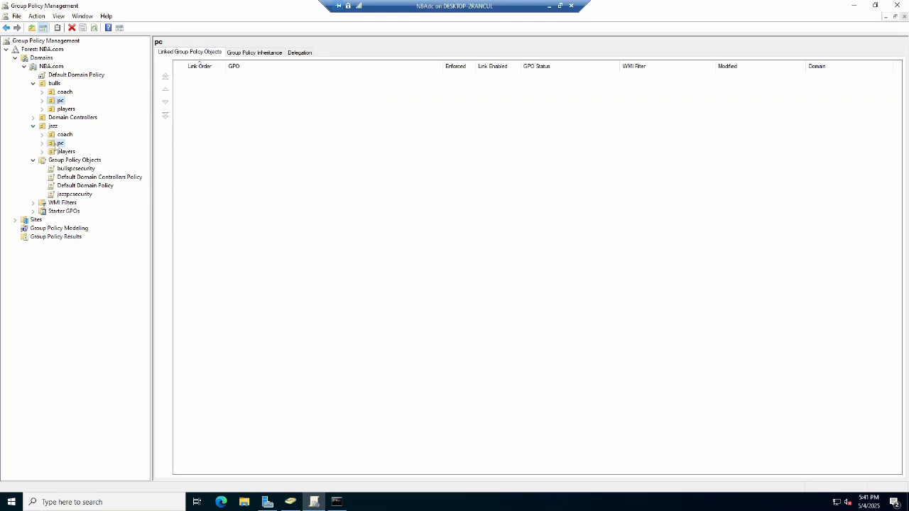
{"action": "left_click", "coordinate": [60, 102]}
{"action": "right_click", "coordinate": [61, 103]}
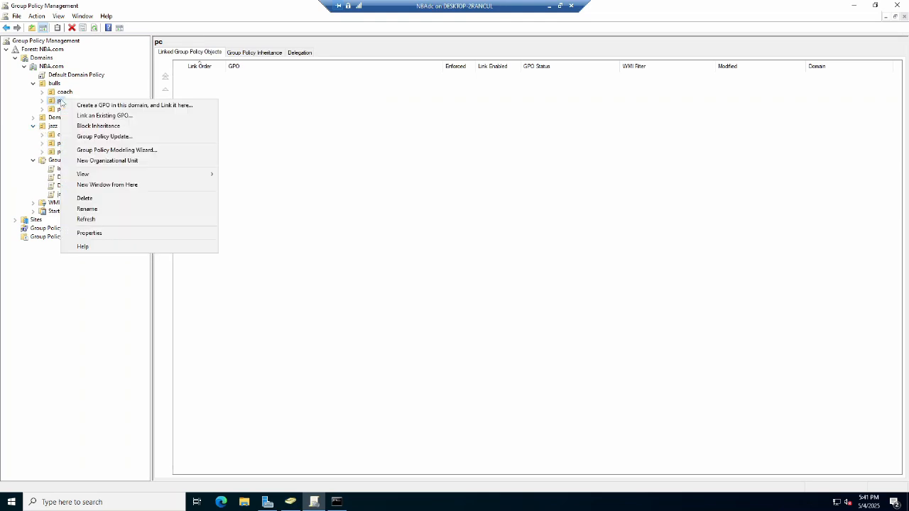
{"action": "left_click", "coordinate": [104, 116]}
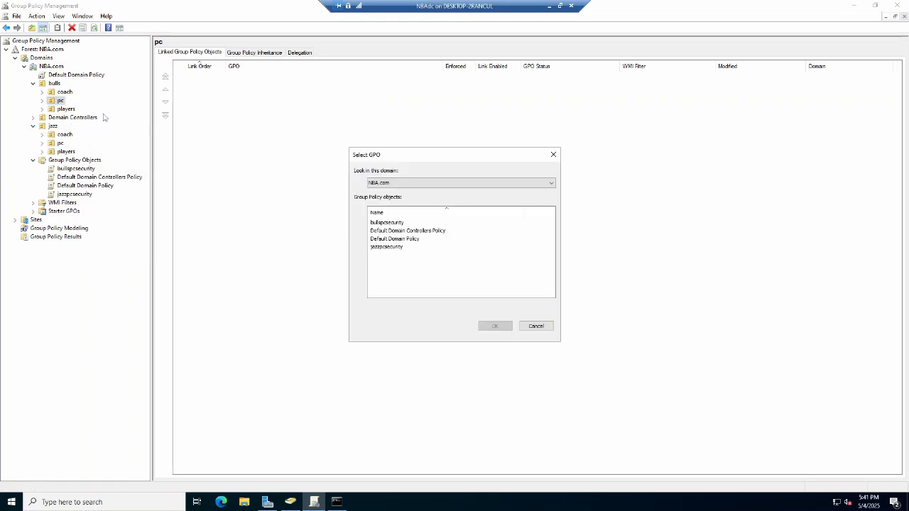
{"action": "left_click", "coordinate": [401, 223]}
{"action": "left_click", "coordinate": [494, 329]}
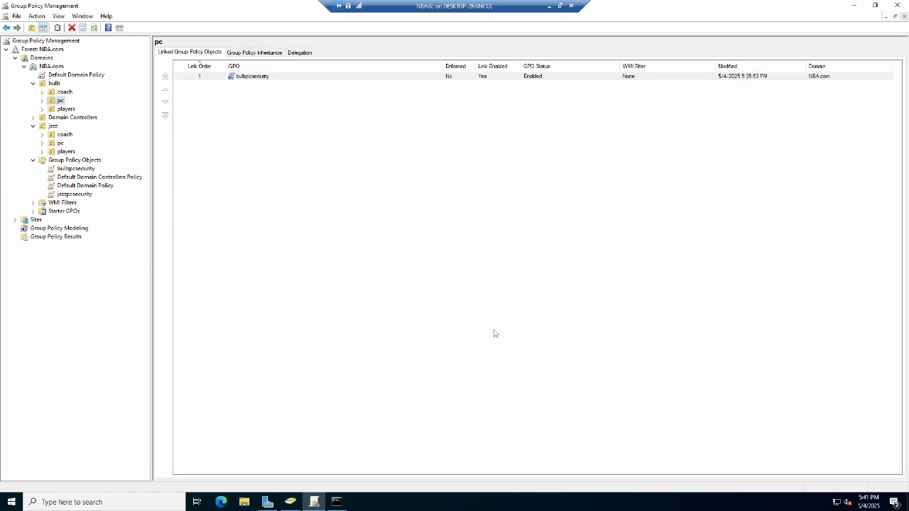
Link the jazzpcsecurity GPO to the pc OU under jazz.
{"action": "left_click", "coordinate": [59, 144]}
{"action": "right_click", "coordinate": [61, 144]}
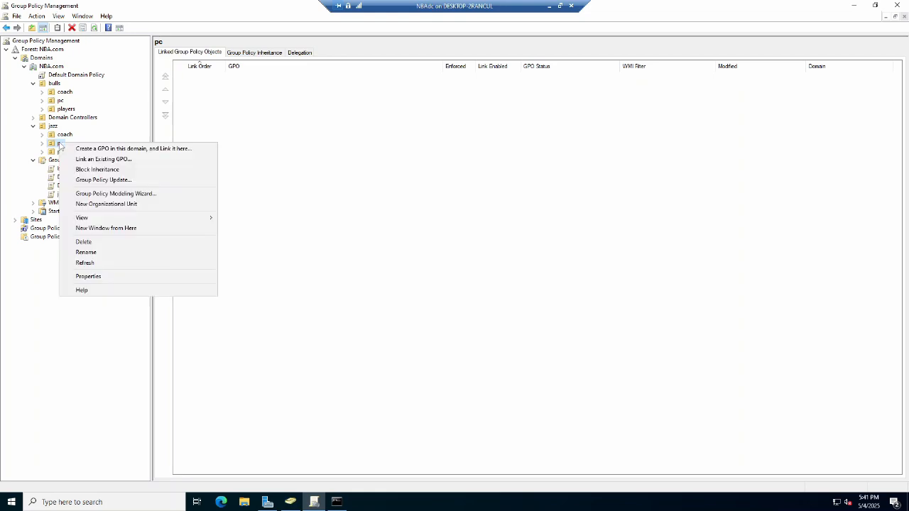
{"action": "left_click", "coordinate": [138, 163]}
{"action": "left_click", "coordinate": [387, 246]}
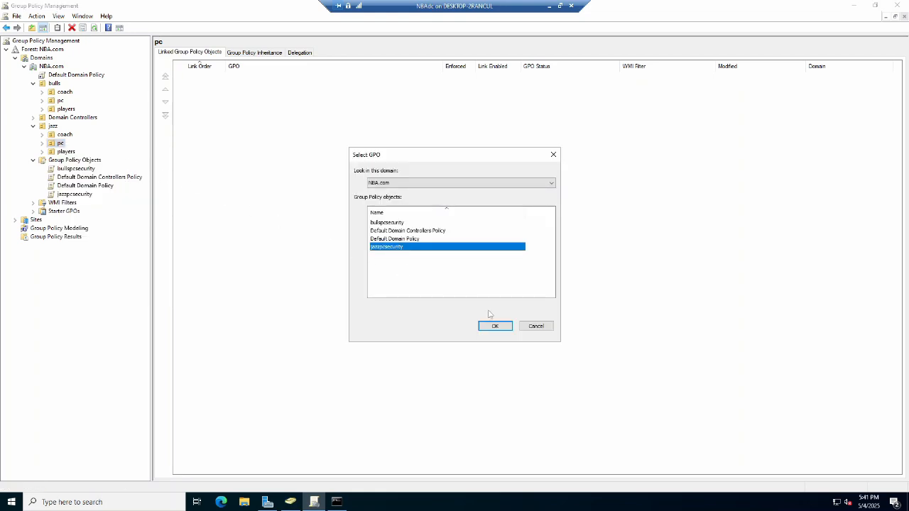
{"action": "left_click", "coordinate": [494, 327]}
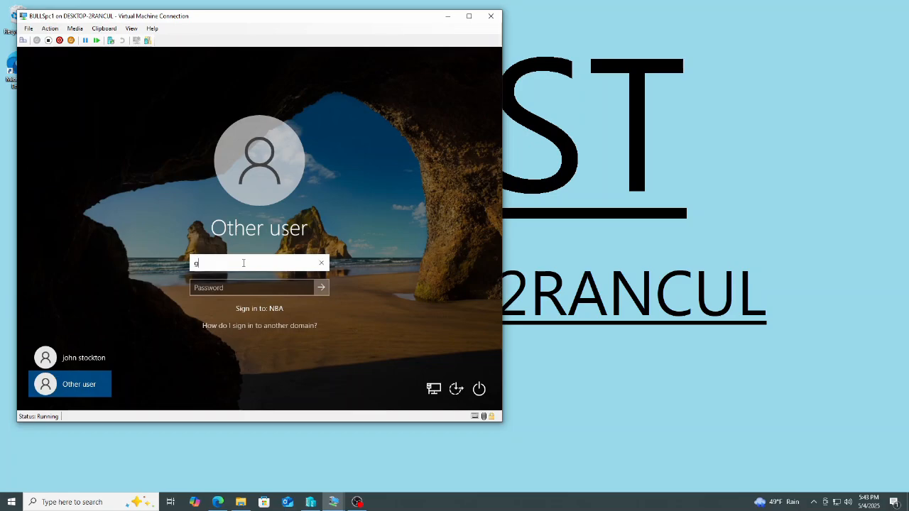
On BULLSpc1, try signing in with a Jazz player's username and the account password.
{"action": "type", "text": "ostertag"}
{"action": "key", "text": "Tab"}
{"action": "type", "text": "p"}
{"action": "key", "text": "Return"}
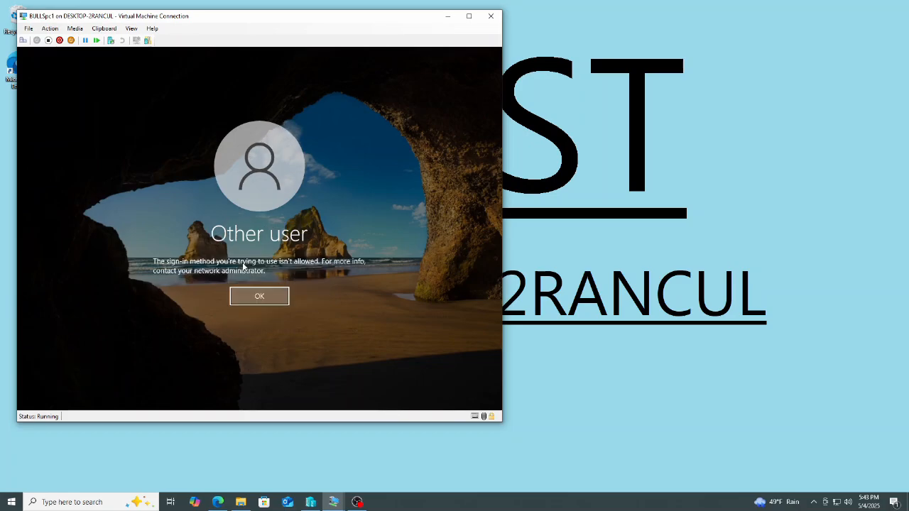
Dismiss the sign-in message and try another Jazz player's username and password on BULLSpc1.
{"action": "left_click", "coordinate": [260, 296]}
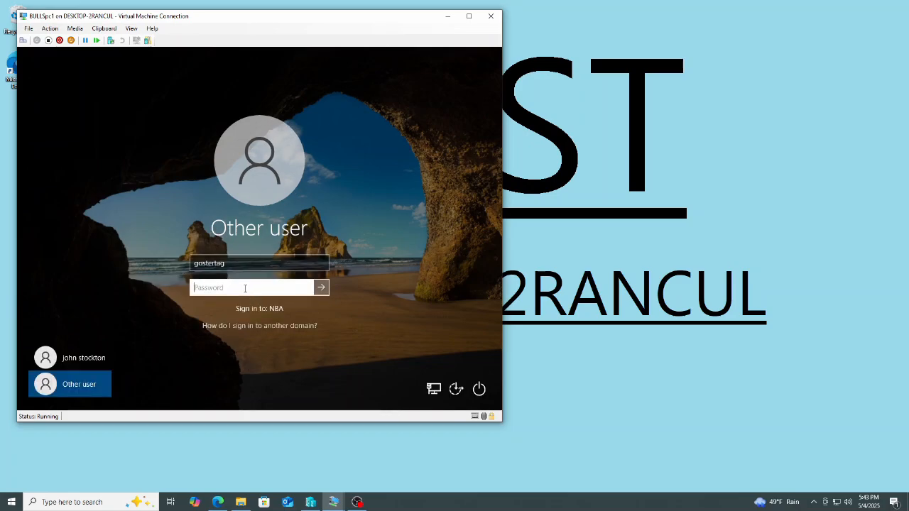
{"action": "type", "text": "kmalone"}
{"action": "key", "text": "Tab"}
{"action": "type", "text": "•••••"}
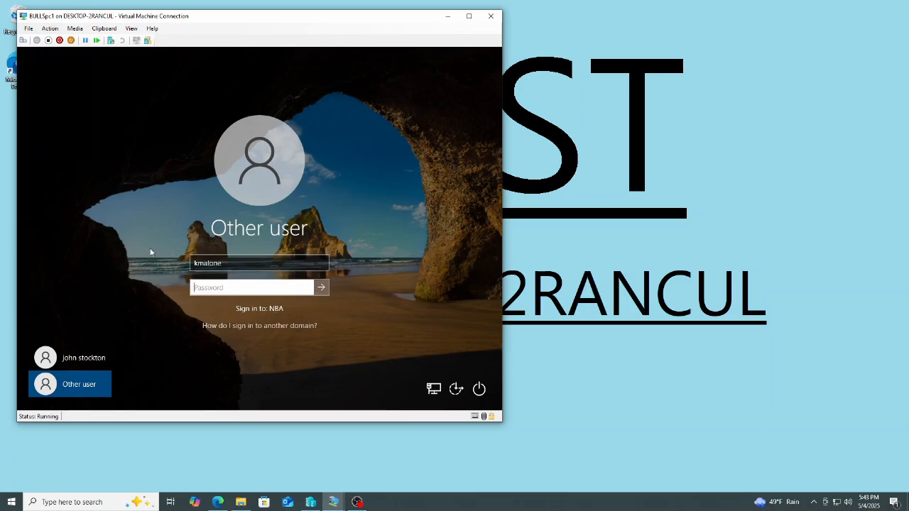
{"action": "key", "text": "Return"}
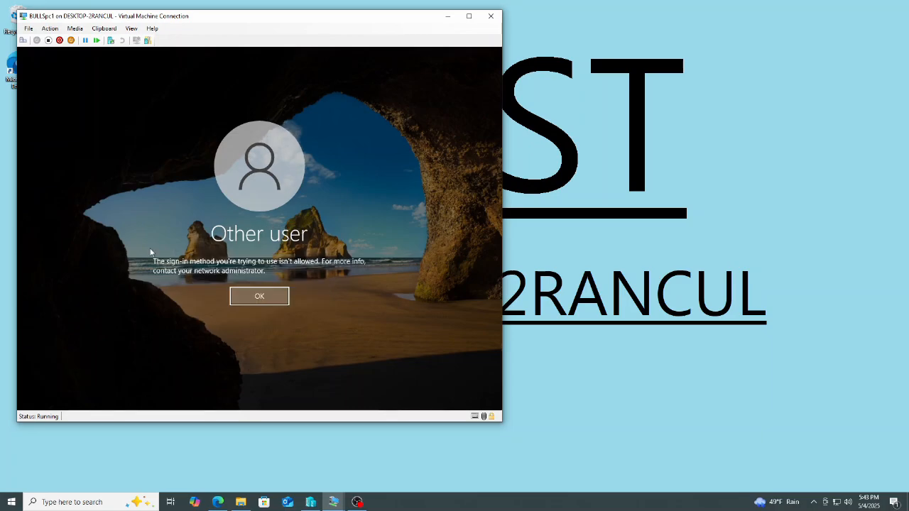
{"action": "left_click", "coordinate": [239, 296]}
Switch to JAZZpc1 and try signing in as Other user with a Bulls player's username and password.
{"action": "mouse_move", "coordinate": [344, 508]}
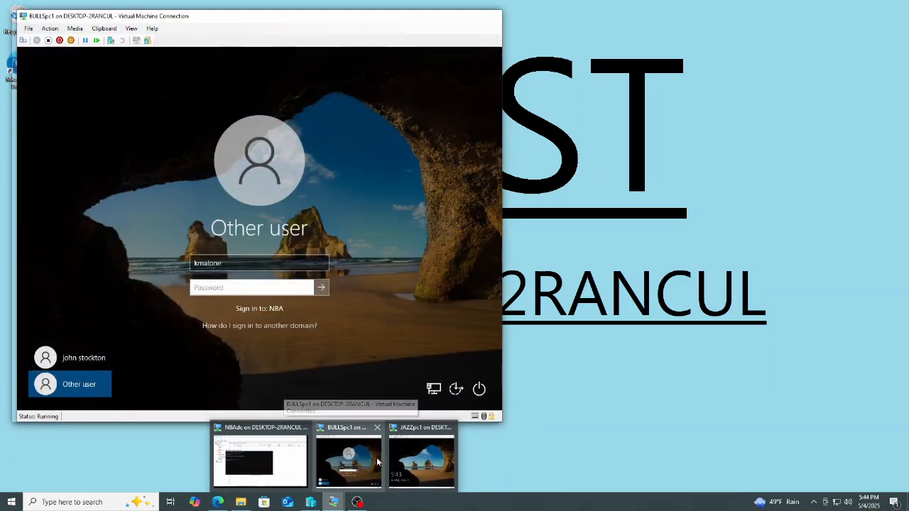
{"action": "left_click", "coordinate": [421, 462]}
{"action": "left_click", "coordinate": [65, 384]}
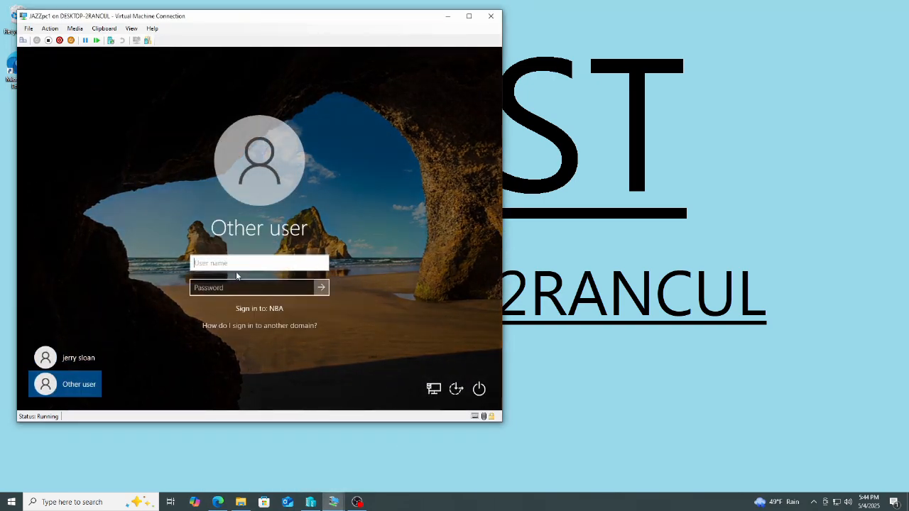
{"action": "type", "text": "sp"}
{"action": "key", "text": "Tab"}
{"action": "type", "text": "*****"}
{"action": "key", "text": "Return"}
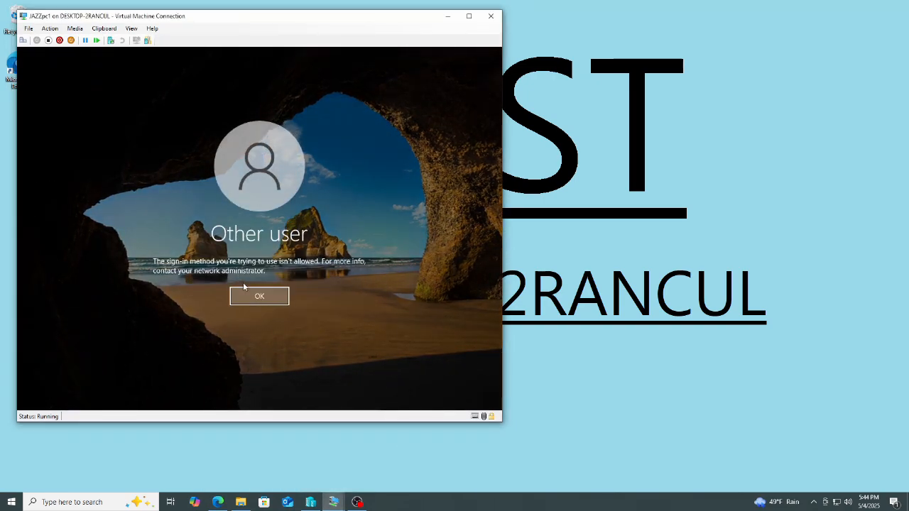
Dismiss the message and try signing in to JAZZpc1 with another Bulls player's username and password.
{"action": "key", "text": "Return"}
{"action": "key", "text": "shift+Tab"}
{"action": "type", "text": "rha"}
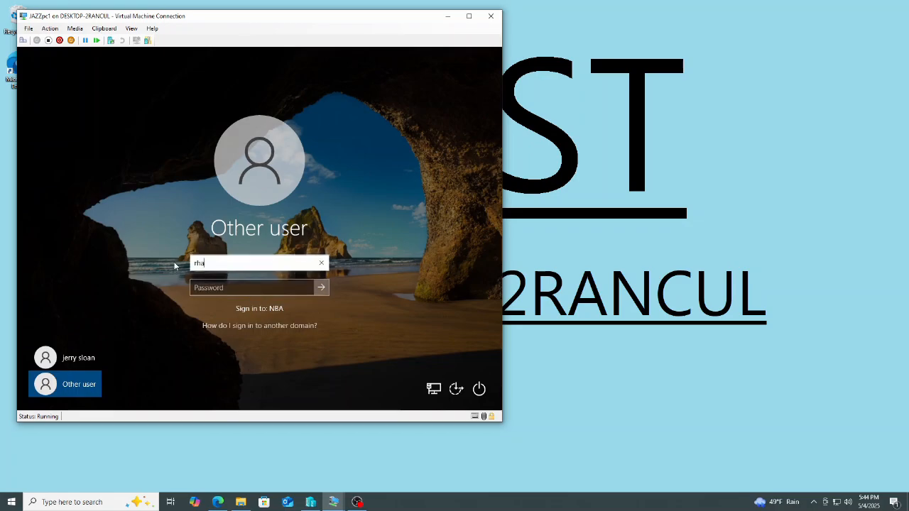
{"action": "type", "text": "rper"}
{"action": "key", "text": "Tab"}
{"action": "type", "text": "*"}
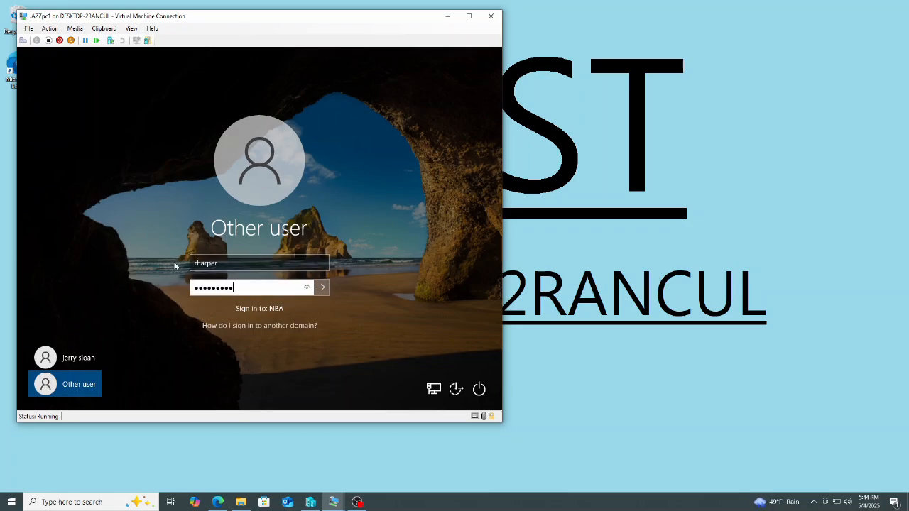
{"action": "type", "text": "********"}
{"action": "key", "text": "Return"}
Dismiss the message and sign in to JAZZpc1 with a Jazz player's username jstockton and its password.
{"action": "left_click", "coordinate": [274, 298]}
{"action": "key", "text": "shift+Tab"}
{"action": "key", "text": "ctrl+a"}
{"action": "type", "text": "jstockton"}
{"action": "key", "text": "Tab"}
{"action": "type", "text": "*********"}
{"action": "key", "text": "Return"}
Switch to BULLSpc1 and sign in as Other user with a Bulls player's username and password.
{"action": "left_click", "coordinate": [329, 506]}
{"action": "left_click", "coordinate": [346, 461]}
{"action": "left_click", "coordinate": [263, 366]}
{"action": "left_click", "coordinate": [69, 388]}
{"action": "type", "text": "tkukoc"}
{"action": "key", "text": "Tab"}
{"action": "type", "text": "*"}
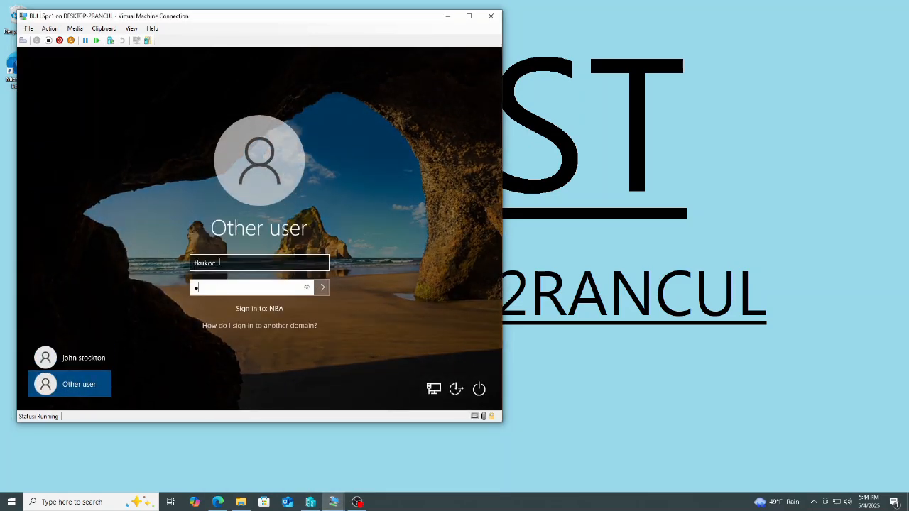
{"action": "type", "text": "********"}
{"action": "key", "text": "Return"}
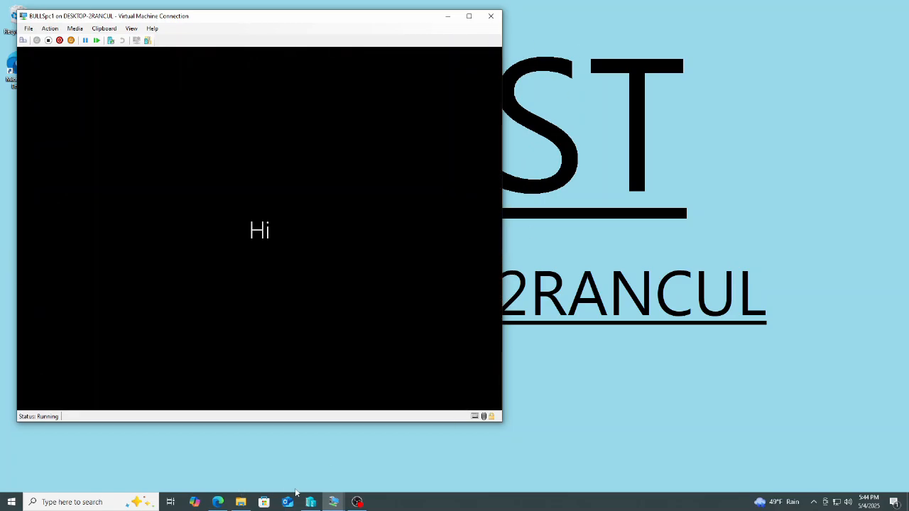
Return to the domain controller, close the command prompt and minimize the management consoles.
{"action": "mouse_move", "coordinate": [334, 500]}
{"action": "left_click", "coordinate": [266, 461]}
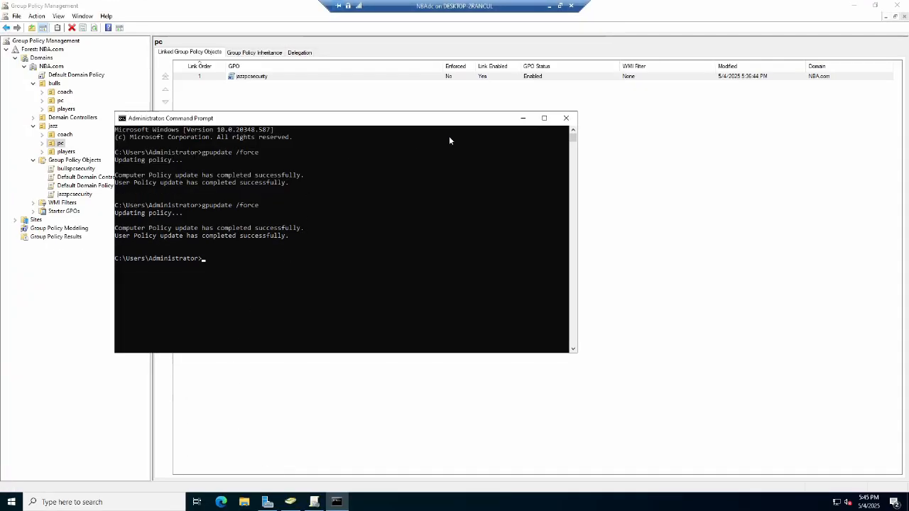
{"action": "left_click", "coordinate": [568, 121]}
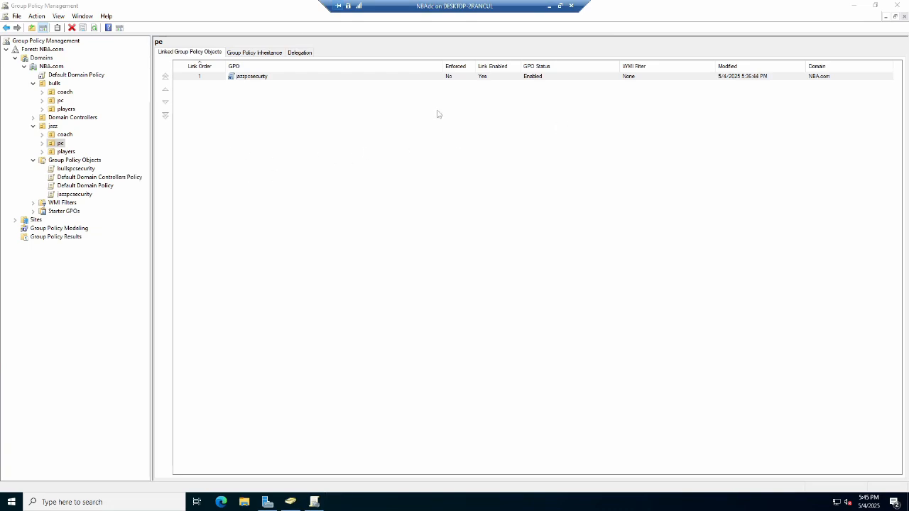
{"action": "left_click", "coordinate": [854, 5]}
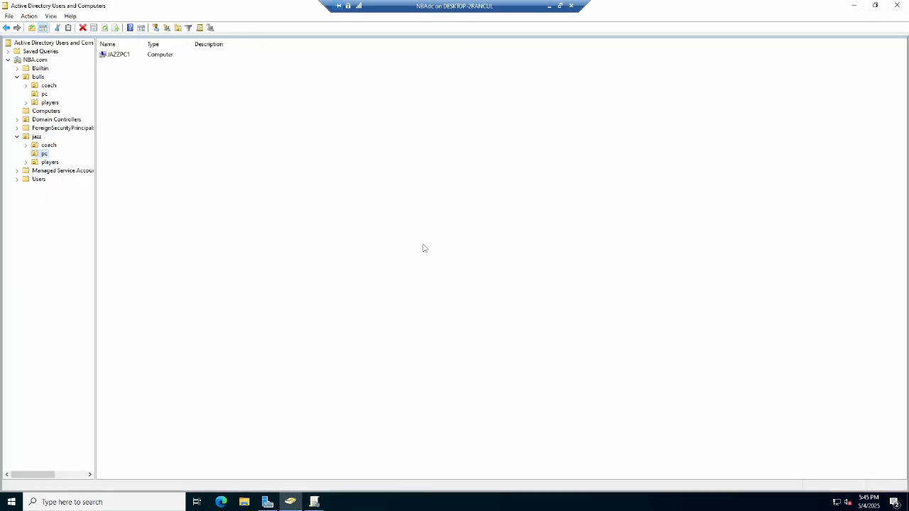
{"action": "left_click", "coordinate": [291, 502]}
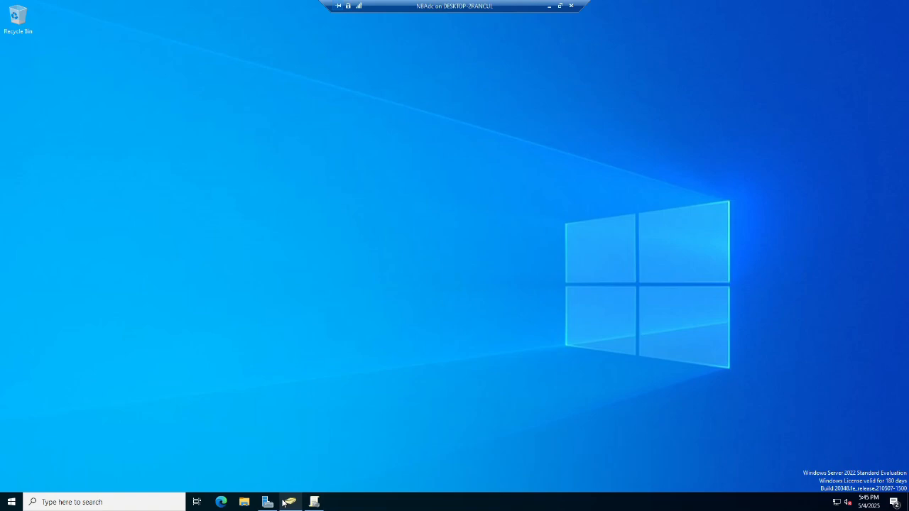
Create two folders, bullswallpaper and jazzwallpaper, at the root of Local Disk (C:) in File Explorer.
{"action": "left_click", "coordinate": [245, 503]}
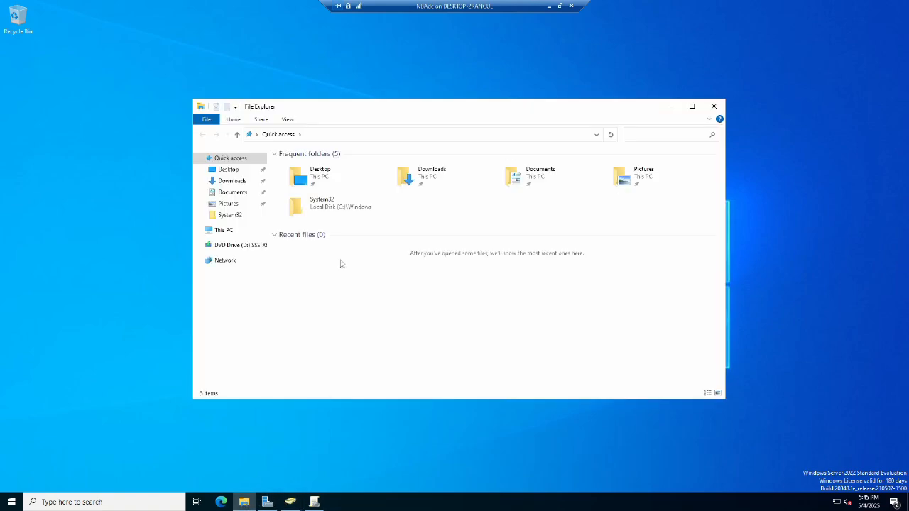
{"action": "left_click", "coordinate": [226, 231]}
{"action": "double_click", "coordinate": [323, 261]}
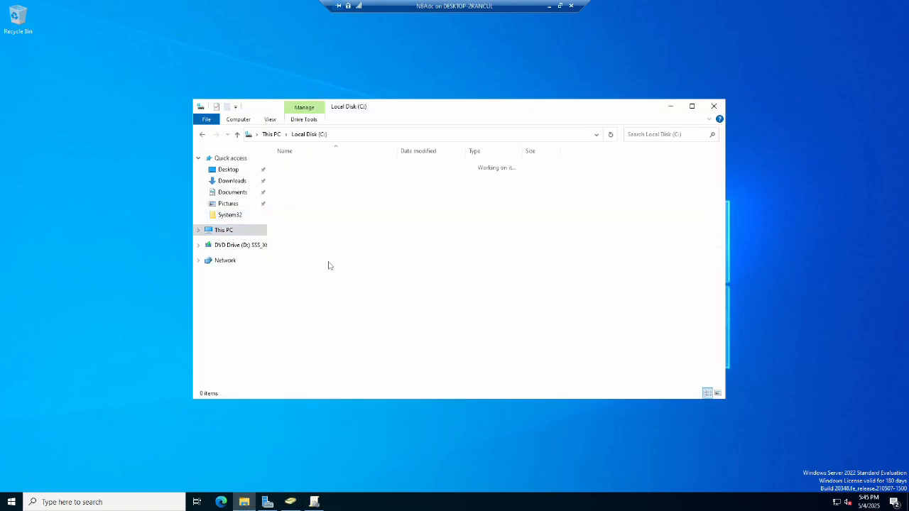
{"action": "left_click", "coordinate": [709, 119]}
{"action": "left_click", "coordinate": [419, 142]}
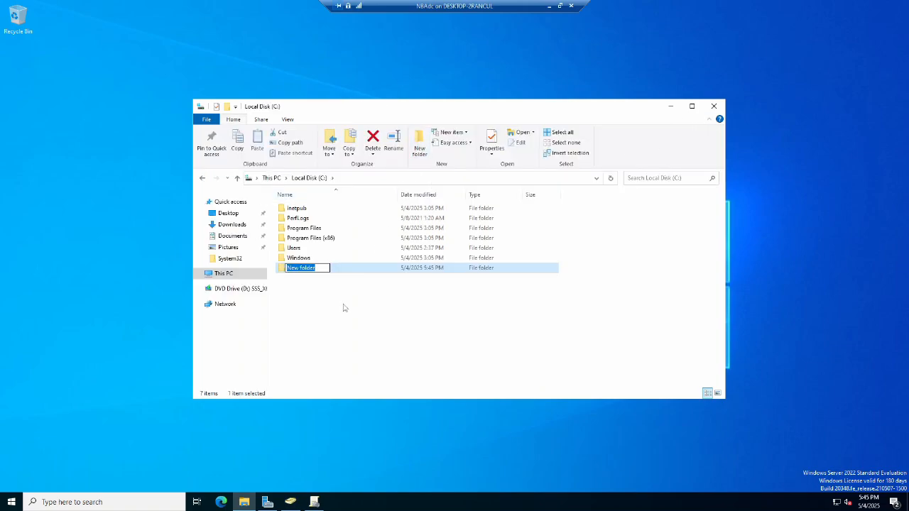
{"action": "type", "text": "j"}
{"action": "type", "text": "ullswallpaper"}
{"action": "key", "text": "Return"}
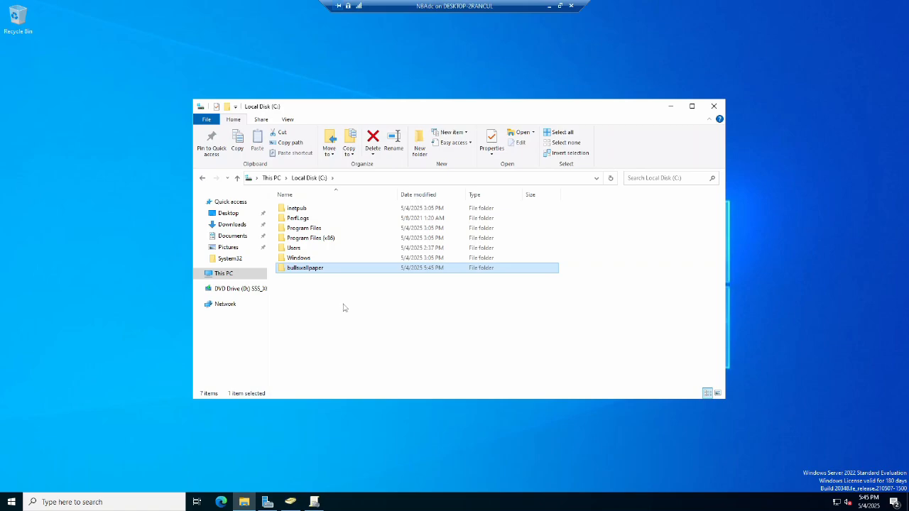
{"action": "key", "text": "ctrl+shift+n"}
{"action": "type", "text": "jazzwallpaper"}
{"action": "key", "text": "Return"}
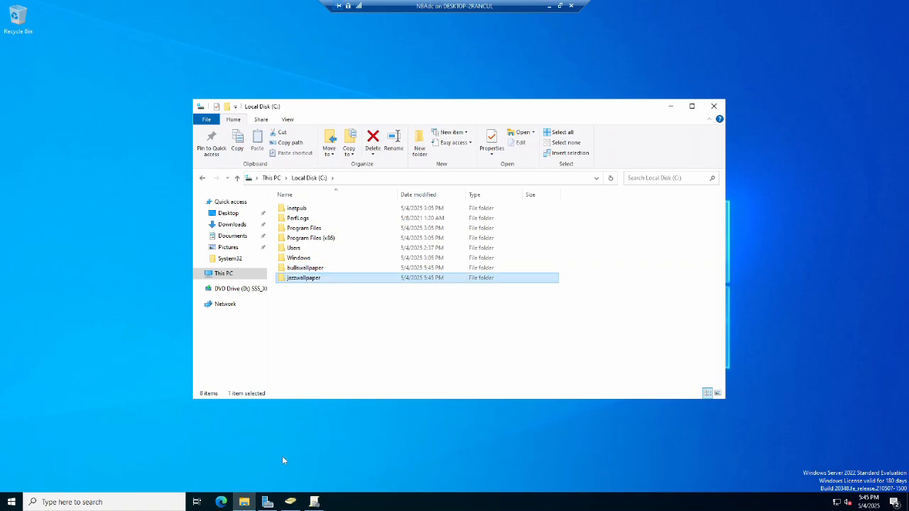
{"action": "left_click", "coordinate": [220, 503]}
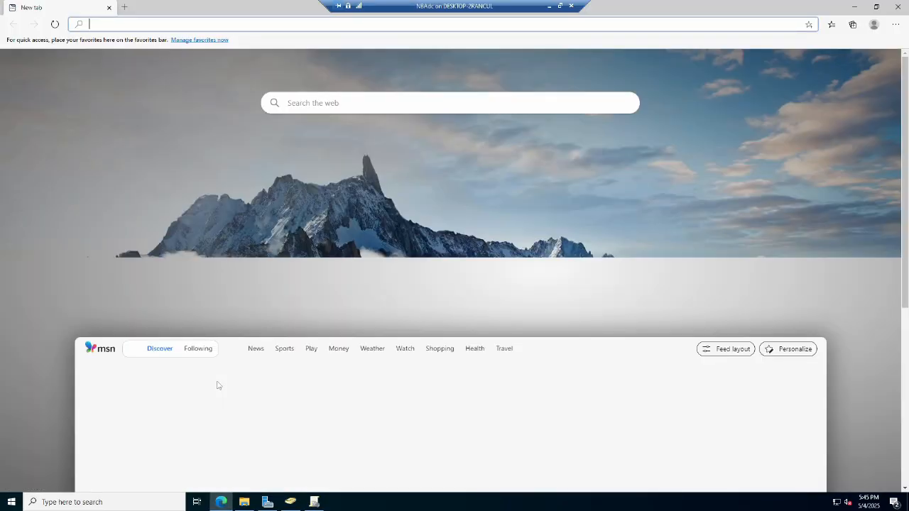
{"action": "left_click", "coordinate": [139, 24]}
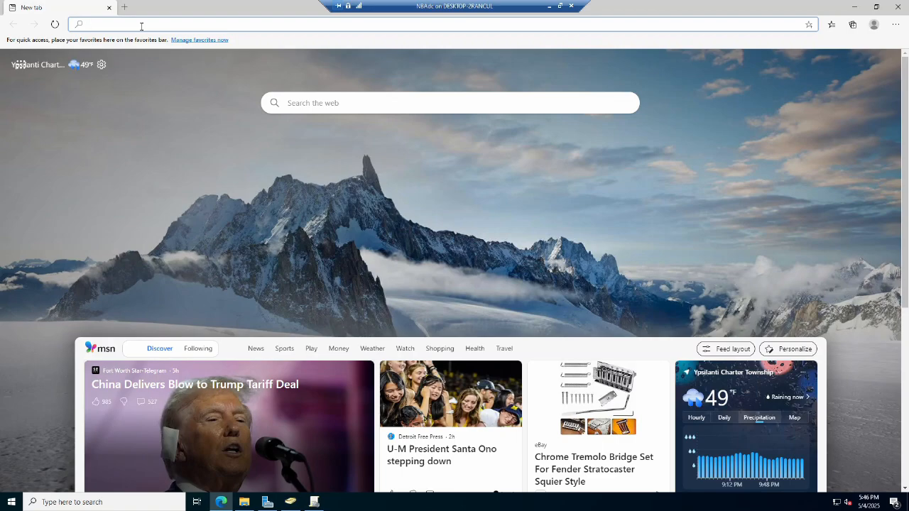
{"action": "type", "text": "www.go"}
{"action": "key", "text": "Return"}
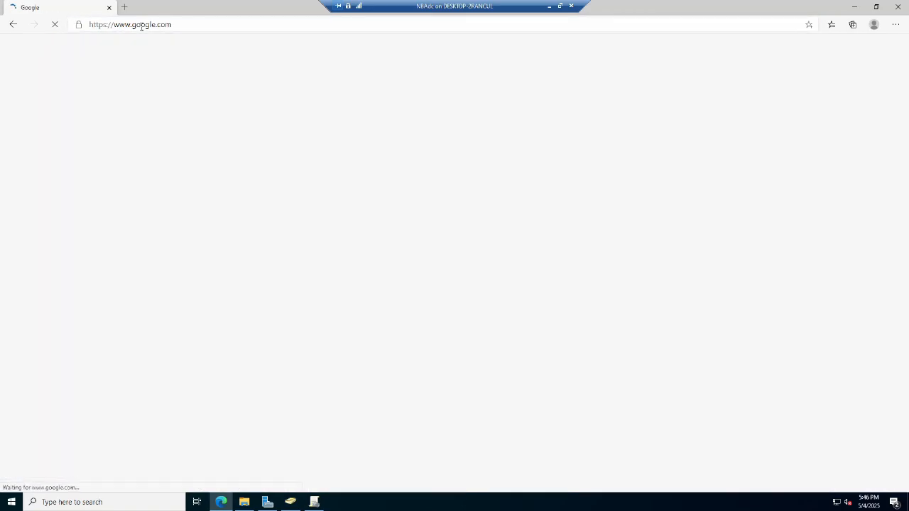
{"action": "left_click", "coordinate": [367, 225]}
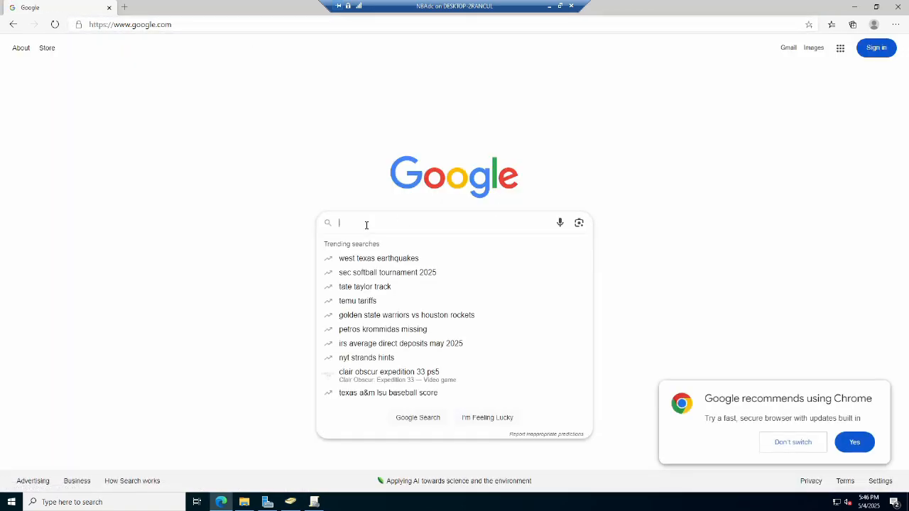
{"action": "type", "text": "phil jackson"}
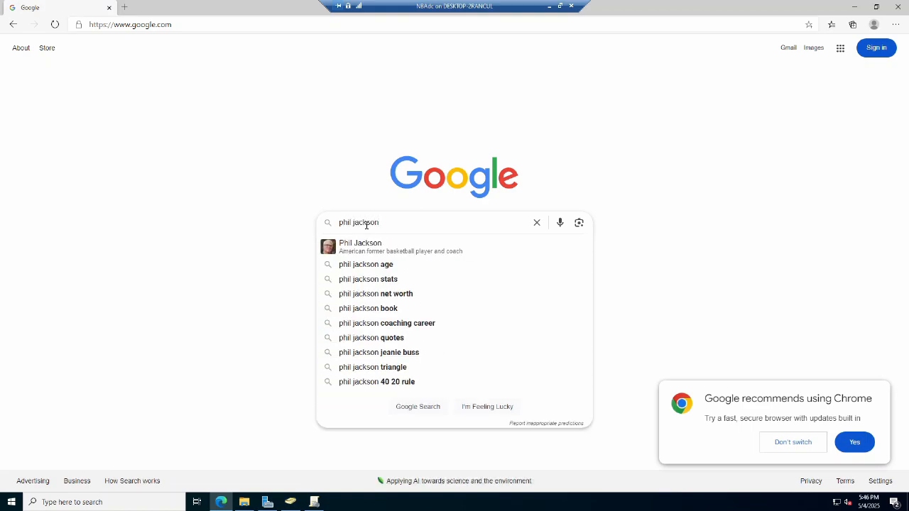
{"action": "key", "text": "Return"}
Save a Phil Jackson image from the image results into the bullswallpaper folder on C: as coach.
{"action": "left_click", "coordinate": [137, 87]}
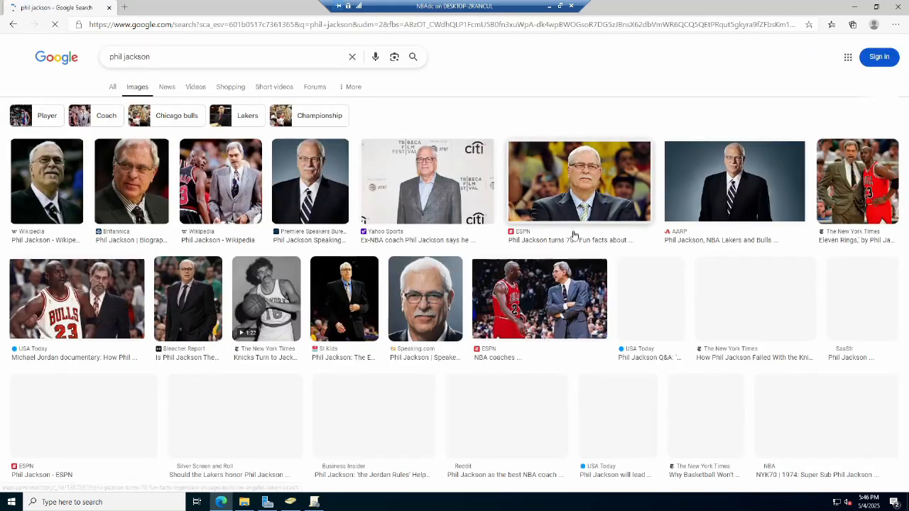
{"action": "left_click", "coordinate": [604, 198]}
{"action": "right_click", "coordinate": [744, 215]}
{"action": "left_click", "coordinate": [834, 323]}
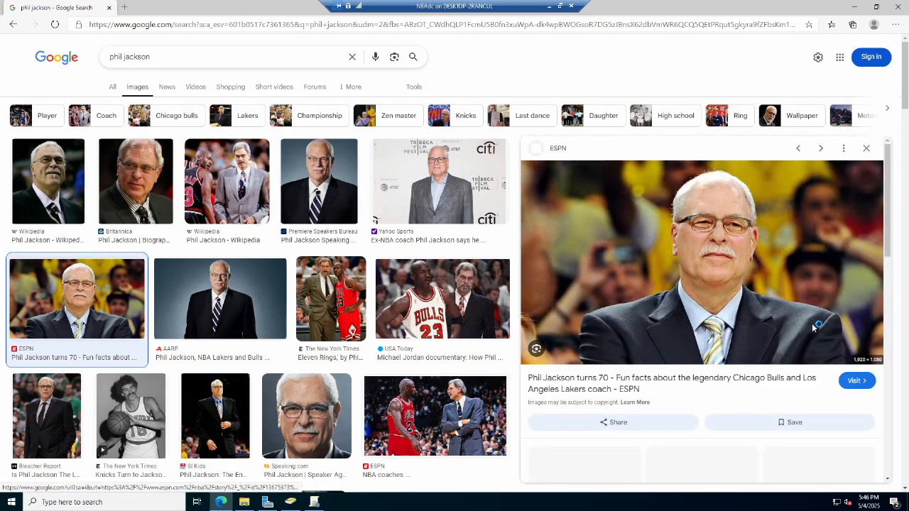
{"action": "double_click", "coordinate": [128, 168]}
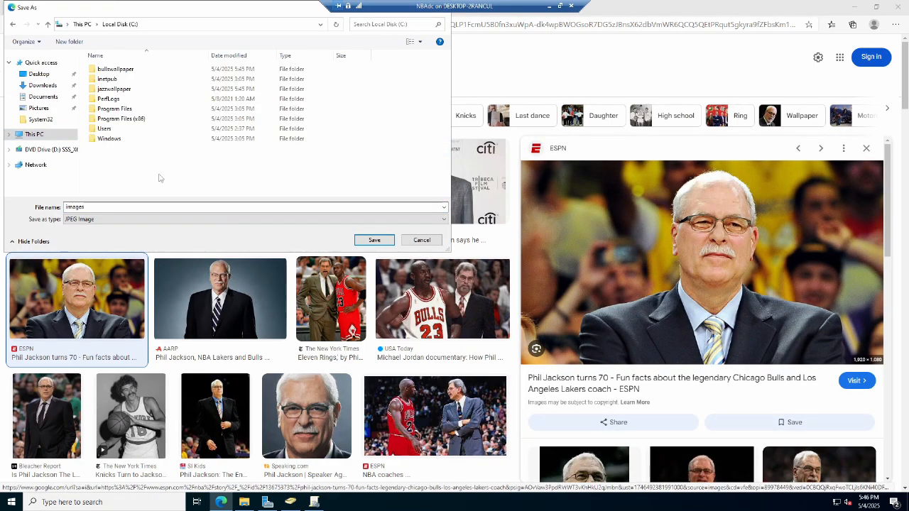
{"action": "double_click", "coordinate": [110, 75]}
{"action": "double_click", "coordinate": [95, 206]}
{"action": "type", "text": "coach"}
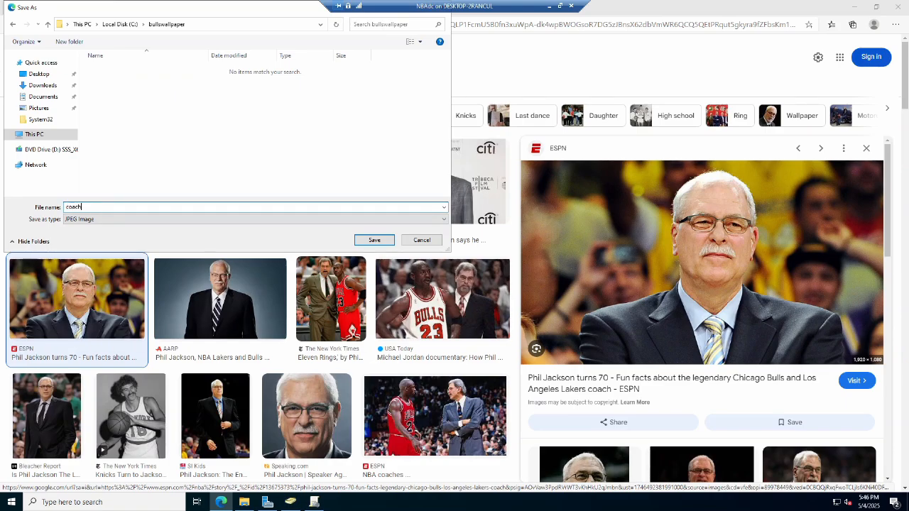
{"action": "left_click", "coordinate": [374, 240]}
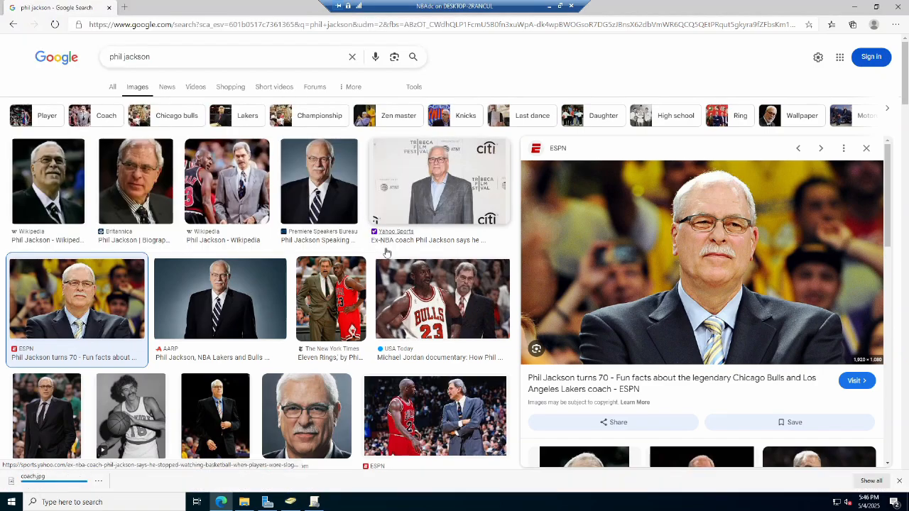
Search images for michael jordan scottie pippen and save one into bullswallpaper as captains.
{"action": "left_click_drag", "start_coordinate": [159, 56], "coordinate": [99, 60]}
{"action": "type", "text": "michael jordan scottie pippen"}
{"action": "key", "text": "Return"}
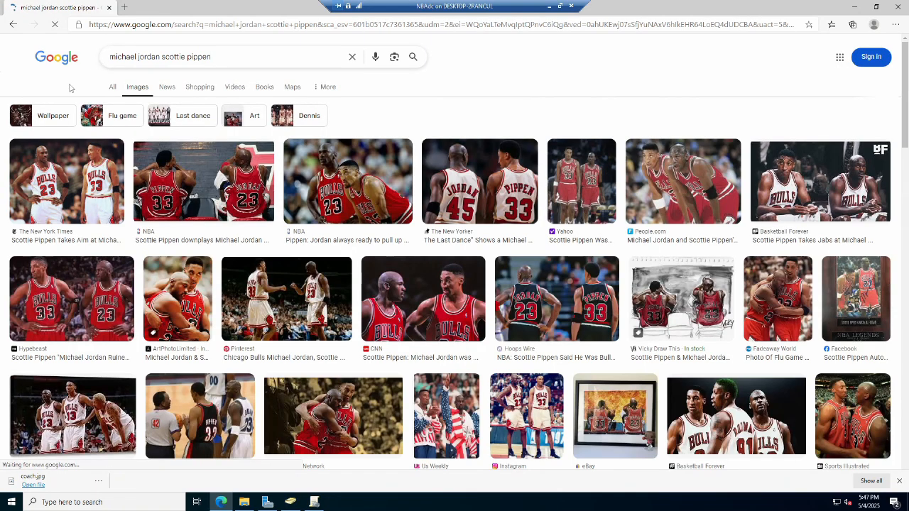
{"action": "left_click", "coordinate": [79, 174]}
{"action": "right_click", "coordinate": [679, 232]}
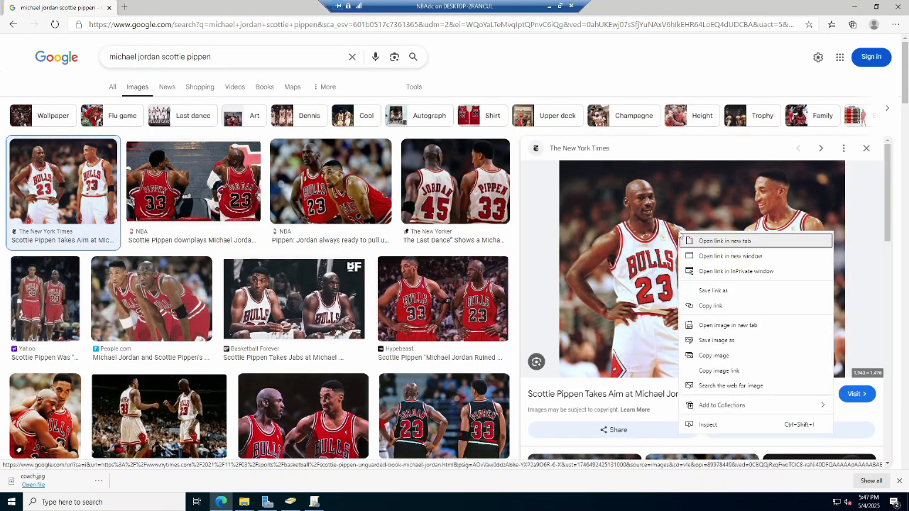
{"action": "left_click", "coordinate": [767, 348]}
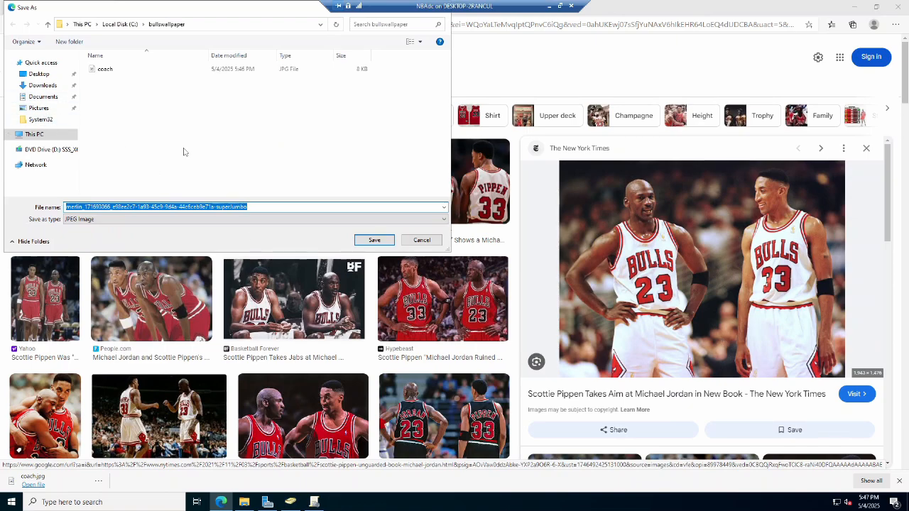
{"action": "type", "text": "captains"}
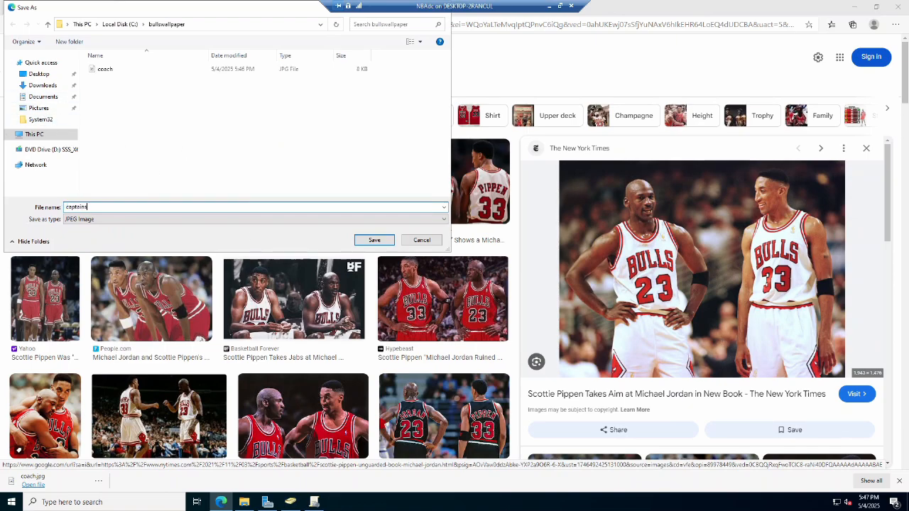
{"action": "left_click", "coordinate": [374, 240]}
Search images for chicago bulls logo and save the logo into bullswallpaper as roleplayers.
{"action": "left_click_drag", "start_coordinate": [213, 57], "coordinate": [49, 63]}
{"action": "type", "text": "chicago bull"}
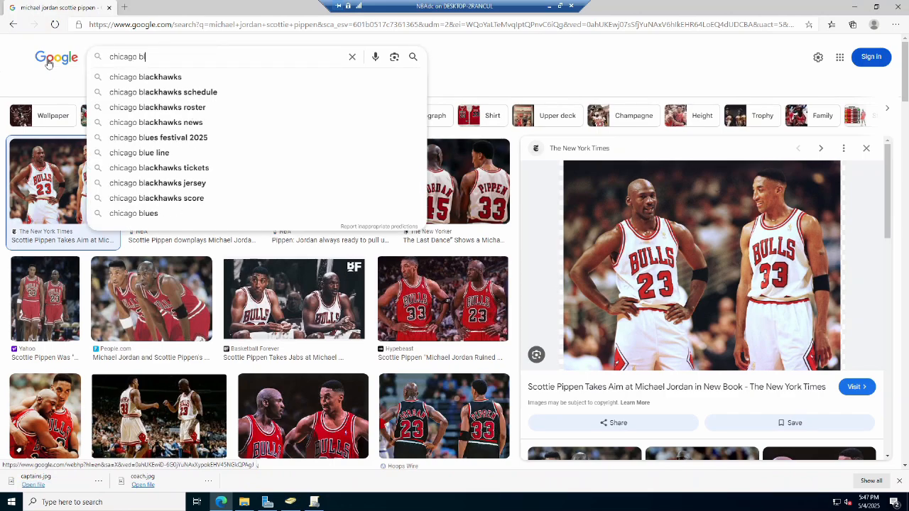
{"action": "type", "text": "s logo"}
{"action": "key", "text": "Return"}
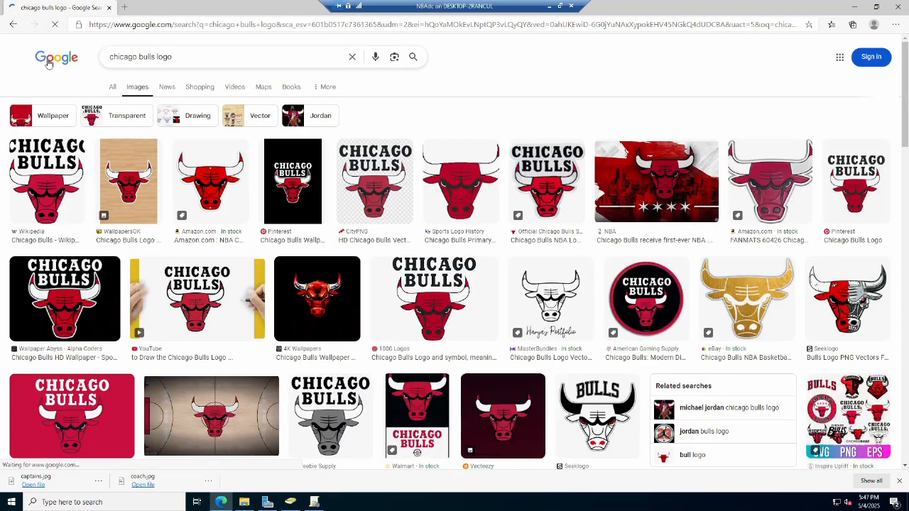
{"action": "left_click", "coordinate": [60, 194]}
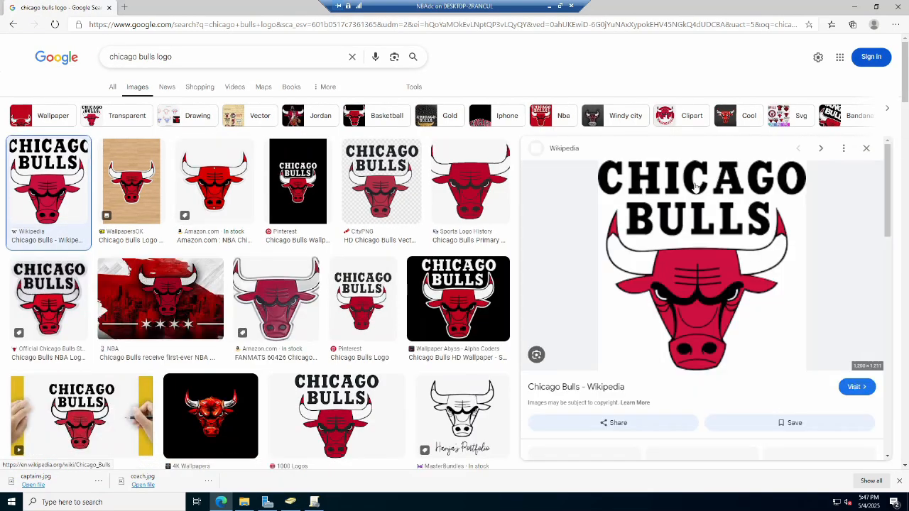
{"action": "right_click", "coordinate": [668, 214]}
{"action": "left_click", "coordinate": [702, 318]}
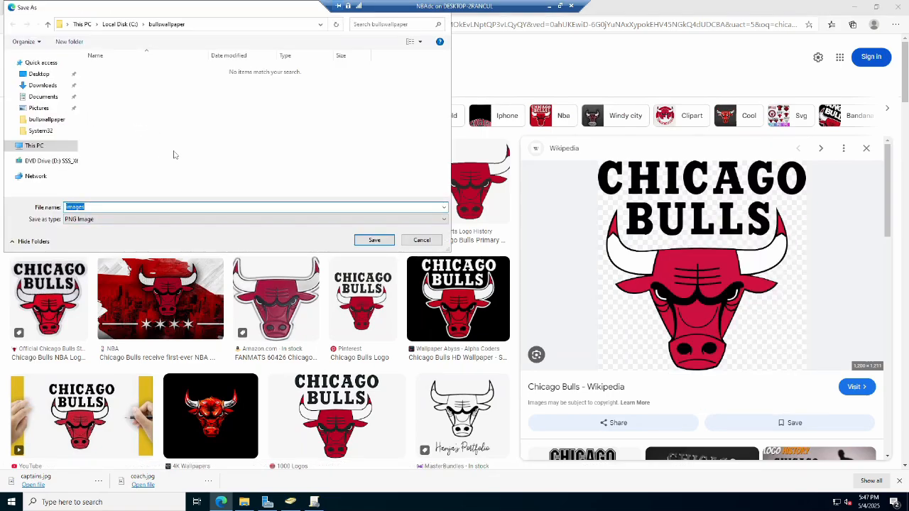
{"action": "type", "text": "roleplayer"}
{"action": "left_click", "coordinate": [374, 240]}
Search images for kids playing basketball and save one into bullswallpaper as reserves.
{"action": "left_click_drag", "start_coordinate": [174, 57], "coordinate": [85, 57]}
{"action": "type", "text": "kids playing basketball"}
{"action": "key", "text": "Return"}
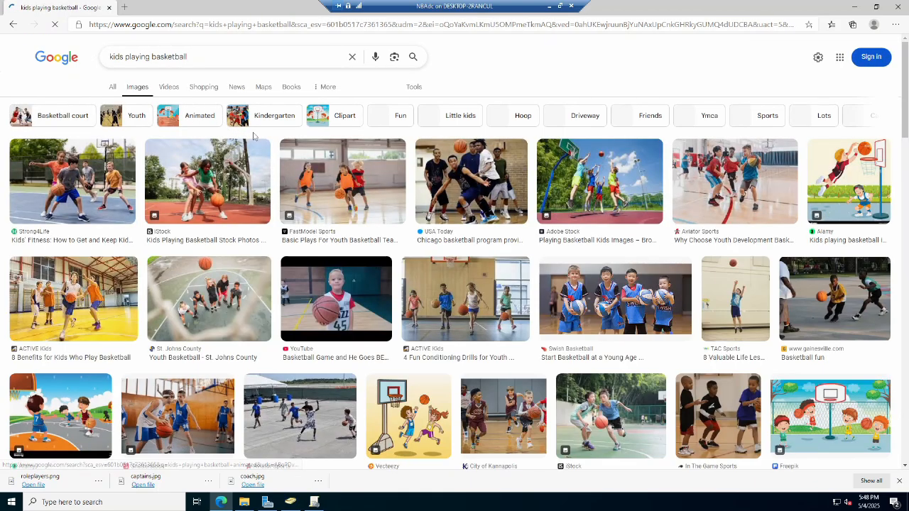
{"action": "left_click", "coordinate": [341, 183]}
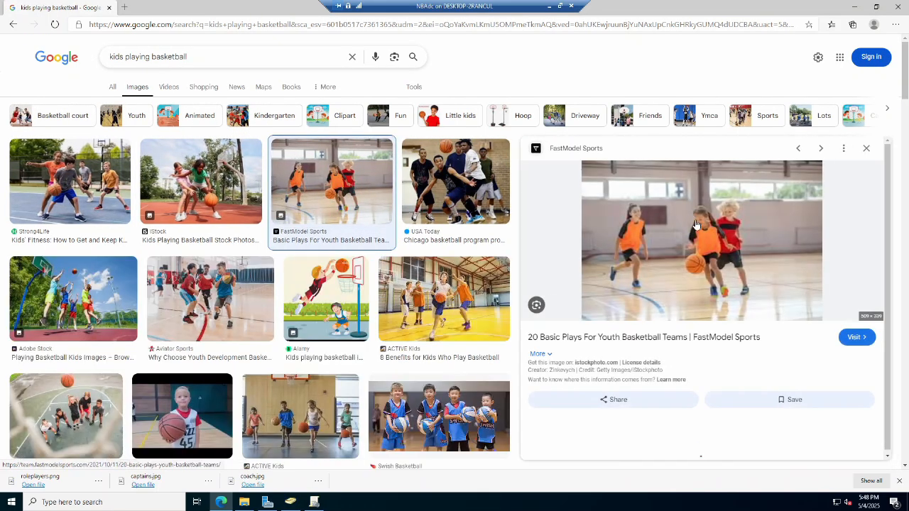
{"action": "right_click", "coordinate": [696, 221]}
{"action": "left_click", "coordinate": [751, 334]}
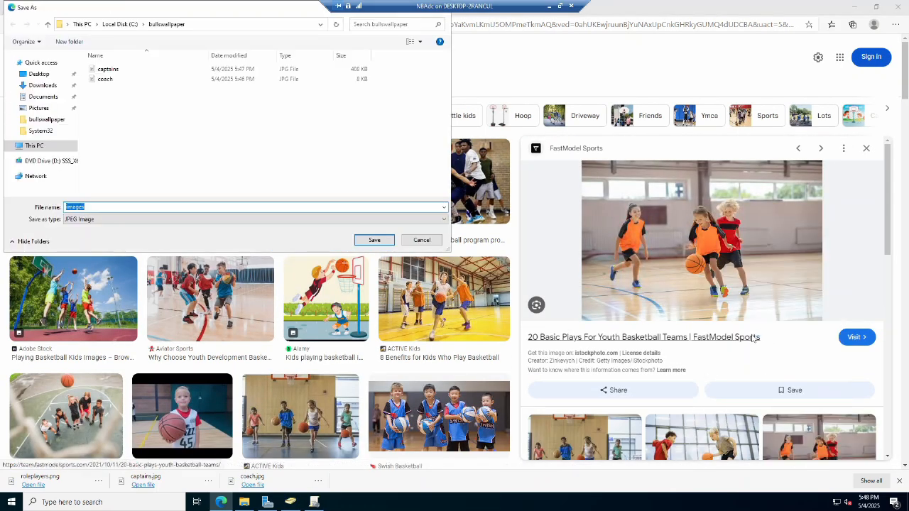
{"action": "type", "text": "ro"}
{"action": "left_click", "coordinate": [359, 239]}
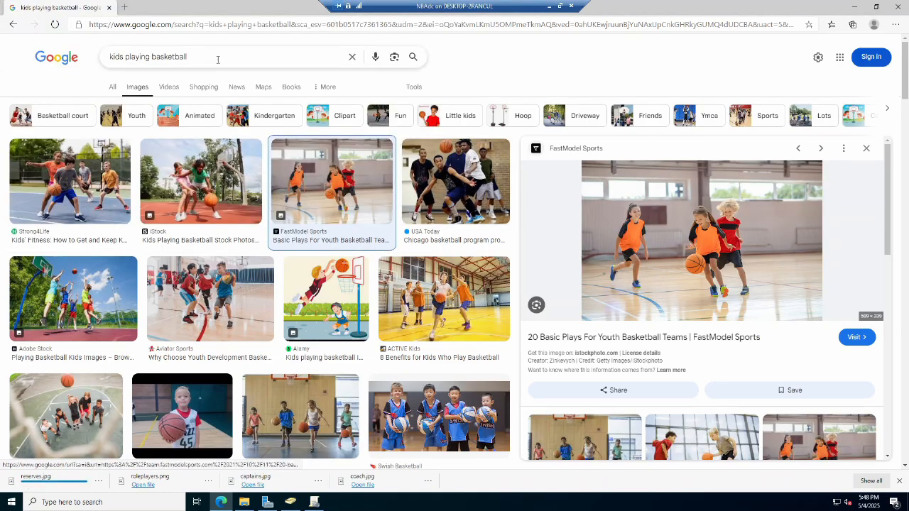
Search Google images for jerry sloan and scroll through the results.
{"action": "left_click", "coordinate": [210, 56]}
{"action": "triple_click", "coordinate": [210, 56]}
{"action": "type", "text": "jerry sloan"}
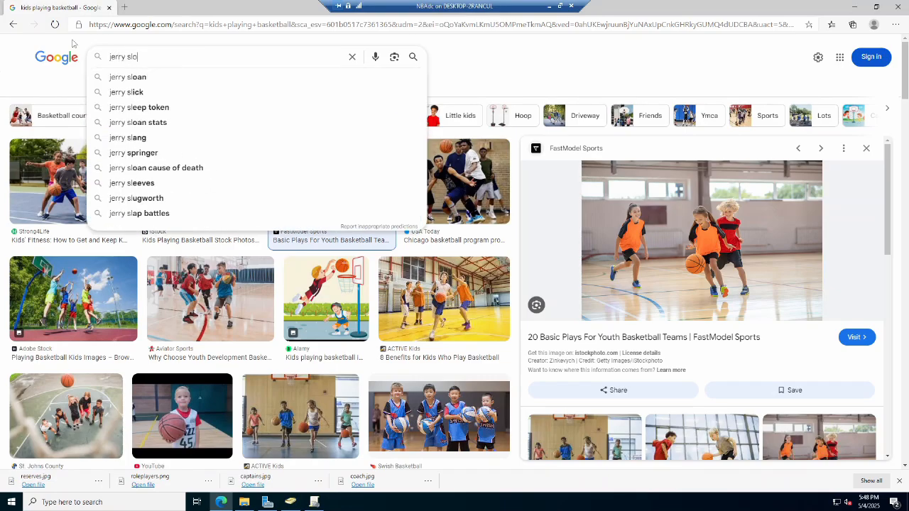
{"action": "key", "text": "Return"}
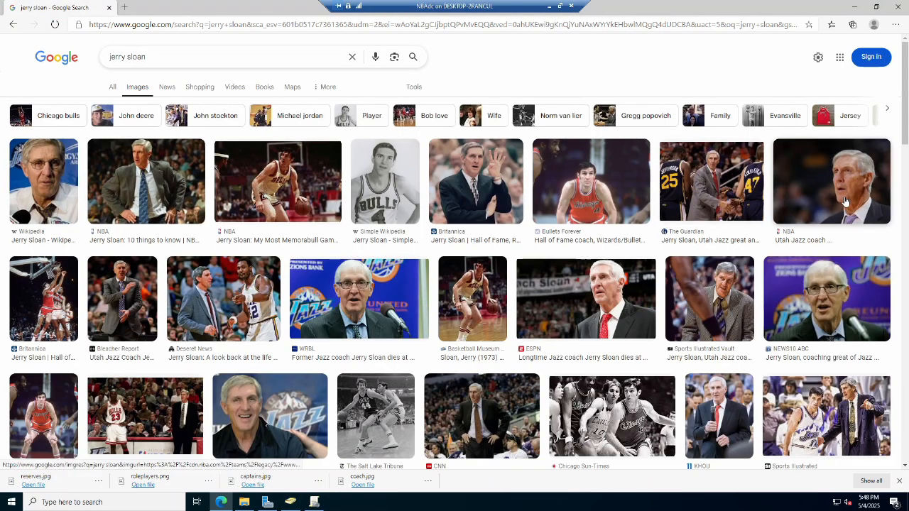
{"action": "scroll", "coordinate": [763, 291], "scroll_direction": "down", "scroll_amount": 2}
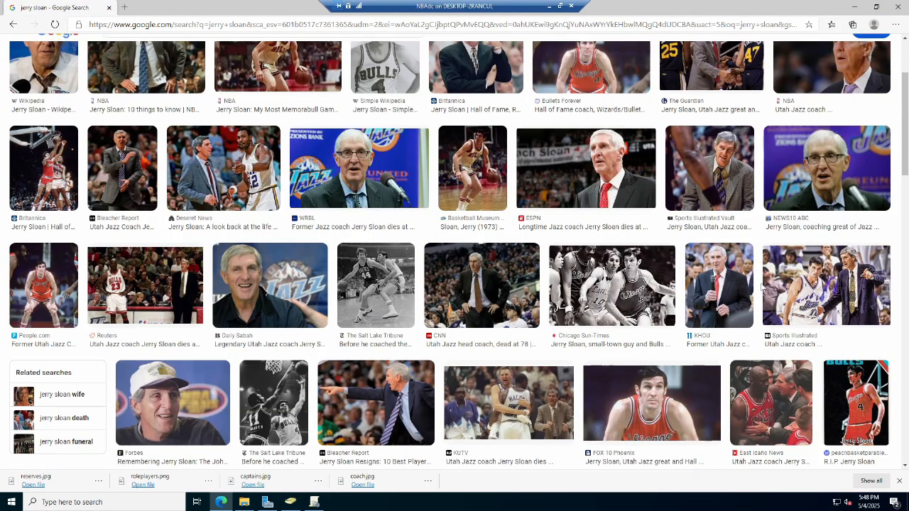
{"action": "scroll", "coordinate": [746, 258], "scroll_direction": "down", "scroll_amount": 2}
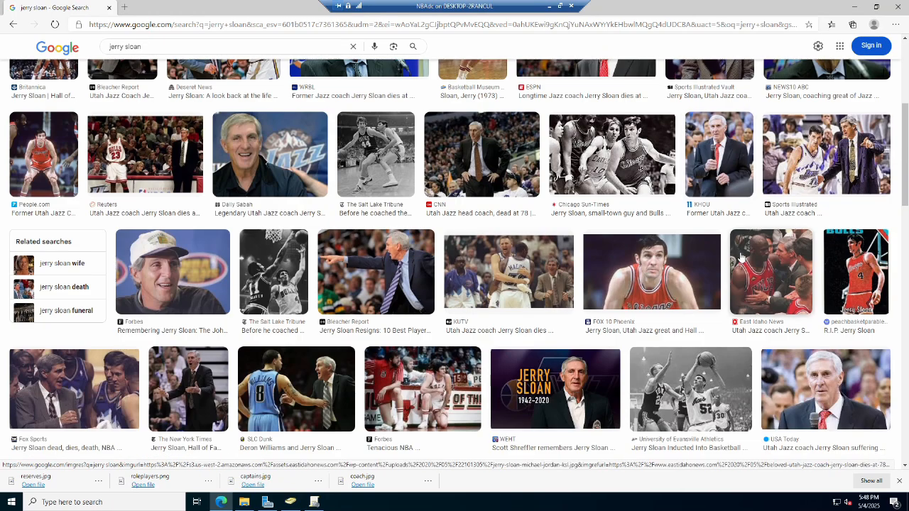
{"action": "scroll", "coordinate": [741, 257], "scroll_direction": "down", "scroll_amount": 1}
{"action": "scroll", "coordinate": [740, 257], "scroll_direction": "down", "scroll_amount": 1}
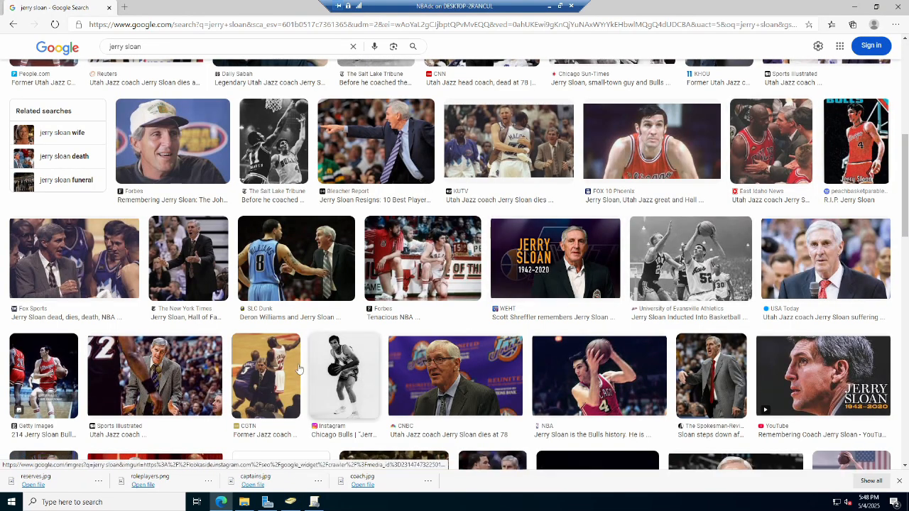
Browse further through the Jerry Sloan image results to choose a suitable picture.
{"action": "left_click", "coordinate": [79, 259]}
{"action": "right_click", "coordinate": [711, 202]}
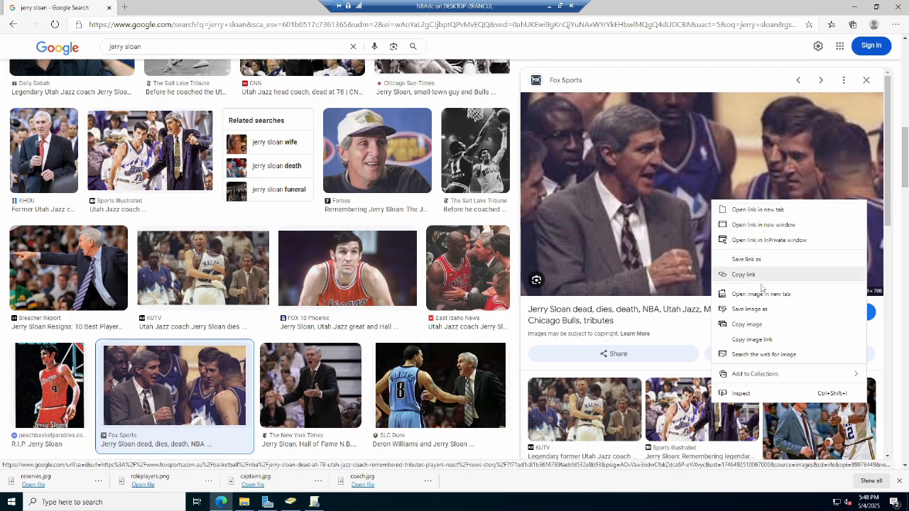
{"action": "key", "text": "Escape"}
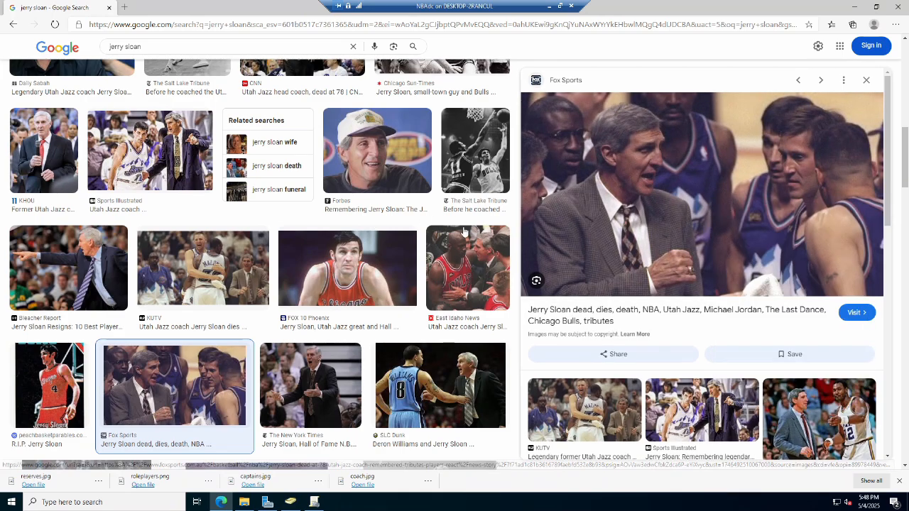
{"action": "key", "text": "Escape"}
{"action": "scroll", "coordinate": [570, 301], "scroll_direction": "down", "scroll_amount": 3}
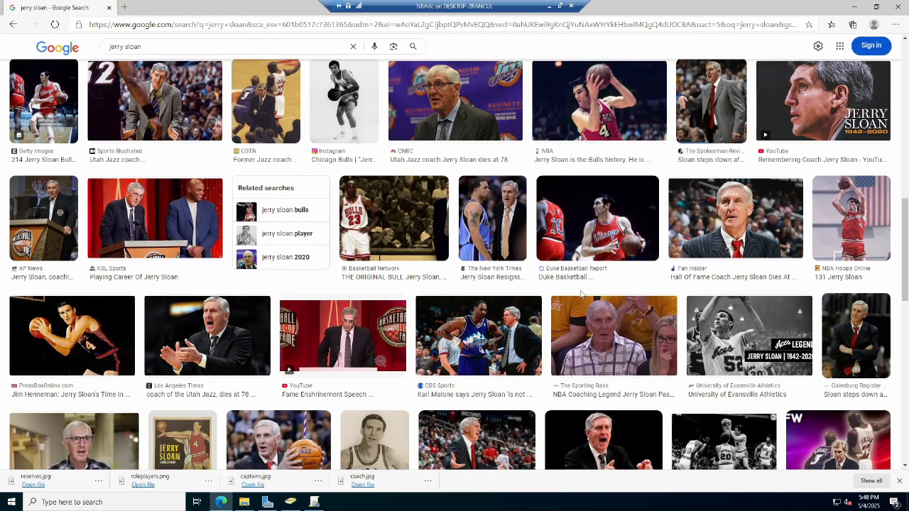
{"action": "scroll", "coordinate": [578, 290], "scroll_direction": "down", "scroll_amount": 3}
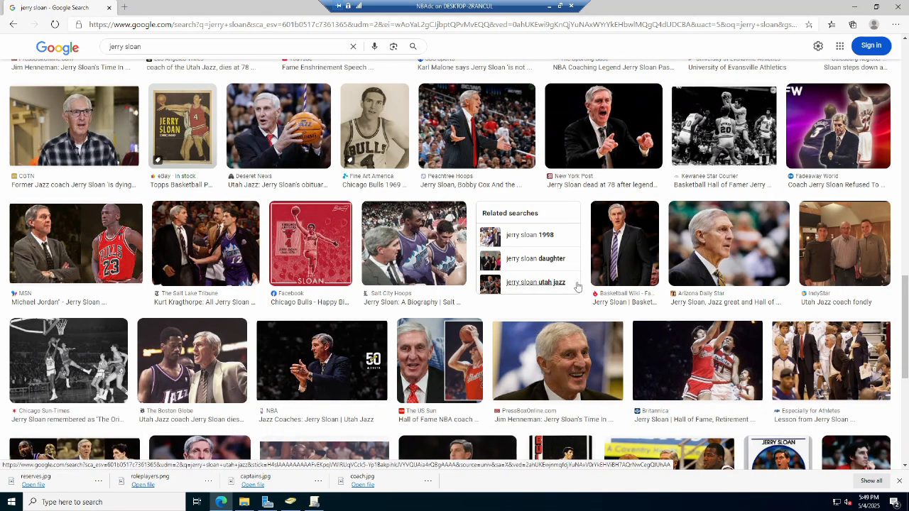
{"action": "scroll", "coordinate": [577, 286], "scroll_direction": "down", "scroll_amount": 3}
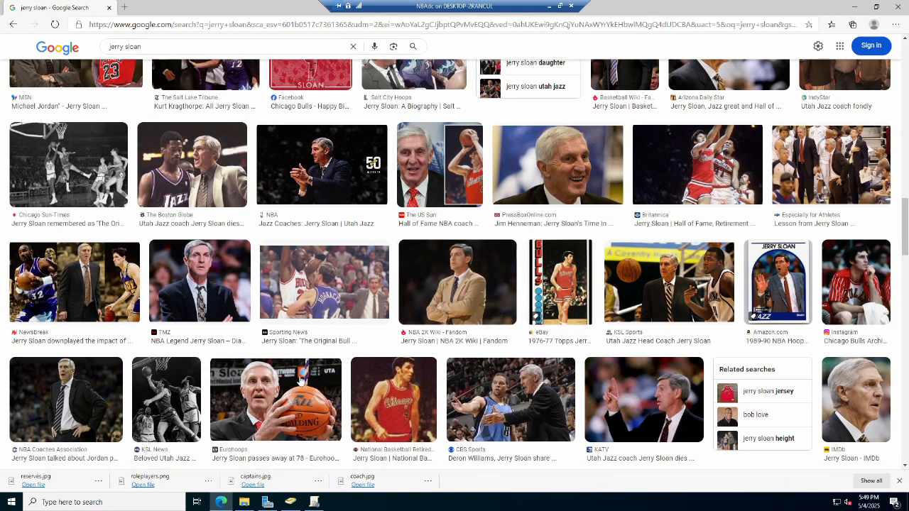
Save a Jerry Sloan image into the jazzwallpaper folder on Local Disk (C:) as coach.
{"action": "left_click", "coordinate": [98, 390]}
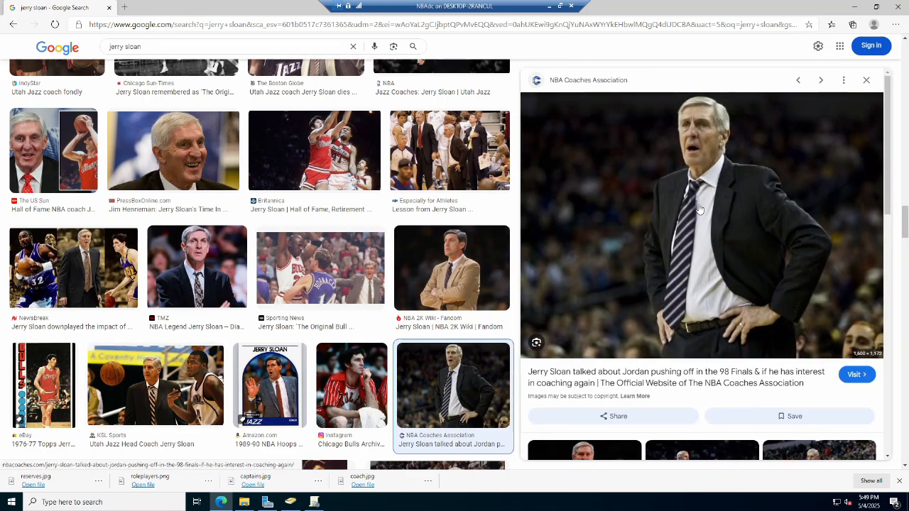
{"action": "right_click", "coordinate": [698, 196]}
{"action": "left_click", "coordinate": [738, 305]}
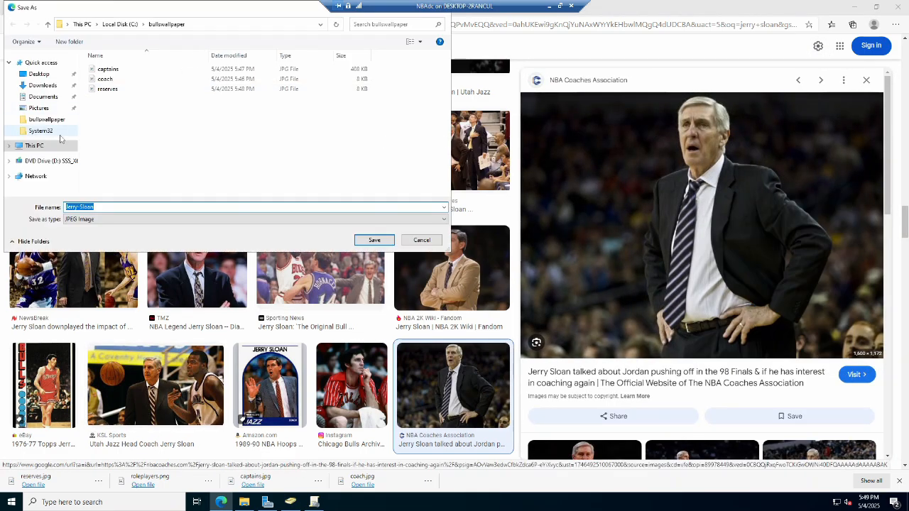
{"action": "left_click", "coordinate": [47, 146]}
{"action": "double_click", "coordinate": [174, 173]}
{"action": "double_click", "coordinate": [114, 88]}
{"action": "type", "text": "coach"}
{"action": "left_click", "coordinate": [374, 240]}
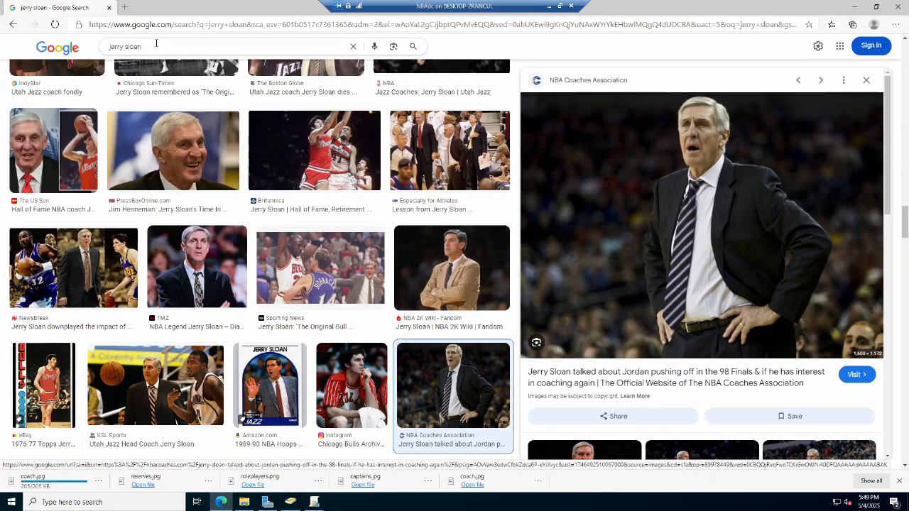
Search images for john stockton karl malone and save the first result into jazzwallpaper as captains.
{"action": "left_click_drag", "start_coordinate": [156, 47], "coordinate": [81, 48]}
{"action": "type", "text": "john stockton karl am"}
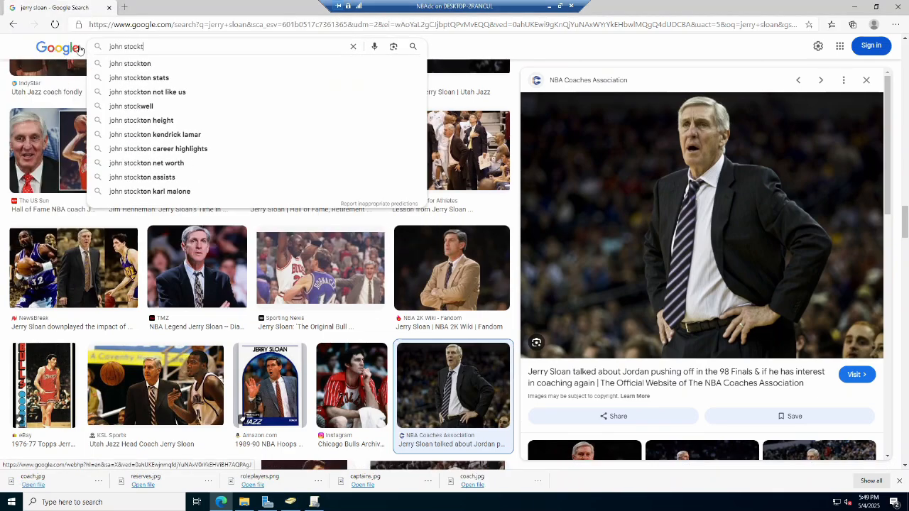
{"action": "key", "text": "BackSpace"}
{"action": "key", "text": "BackSpace"}
{"action": "type", "text": "malone"}
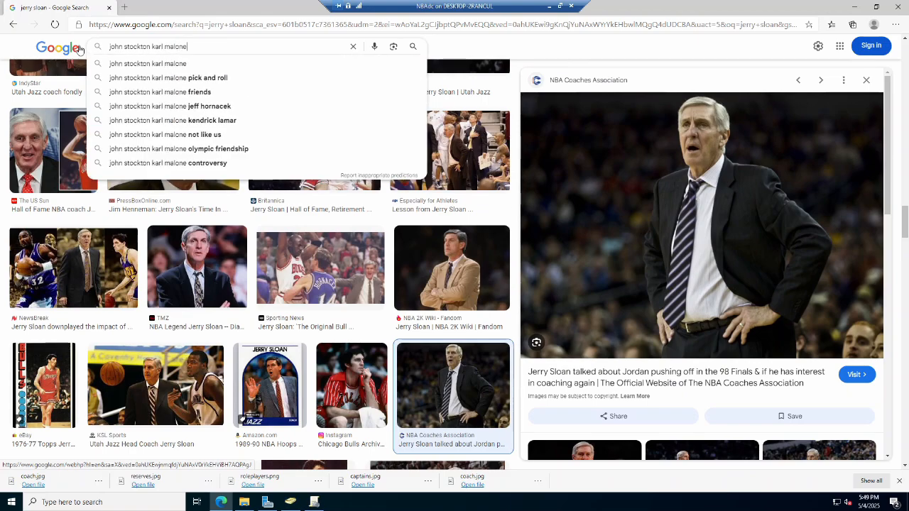
{"action": "key", "text": "Return"}
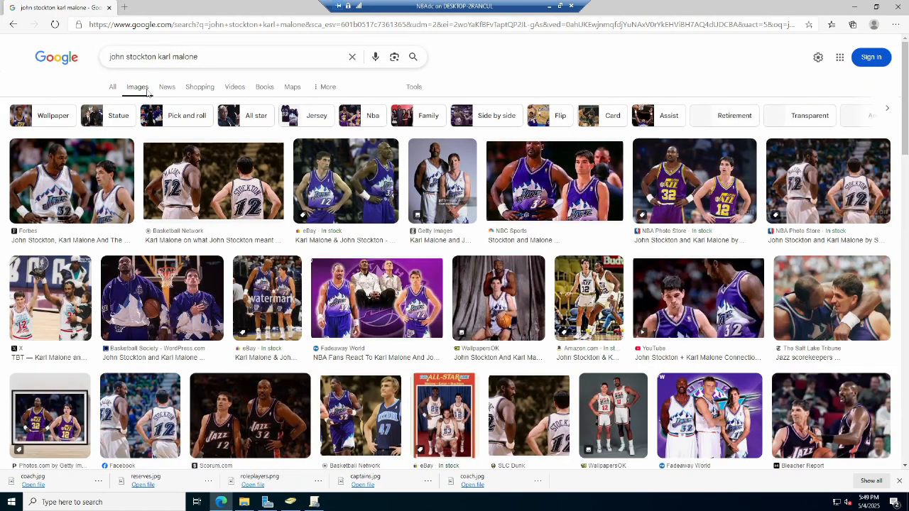
{"action": "left_click", "coordinate": [84, 170]}
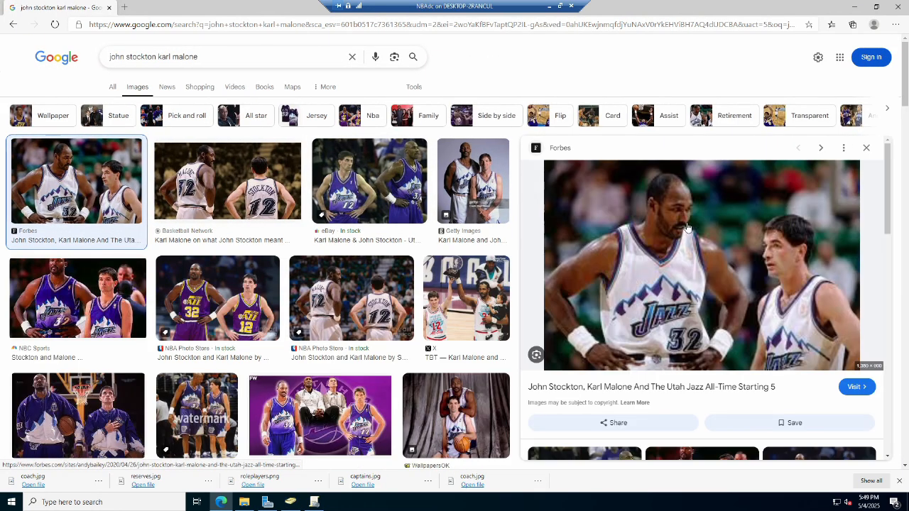
{"action": "right_click", "coordinate": [687, 227]}
{"action": "left_click", "coordinate": [710, 331]}
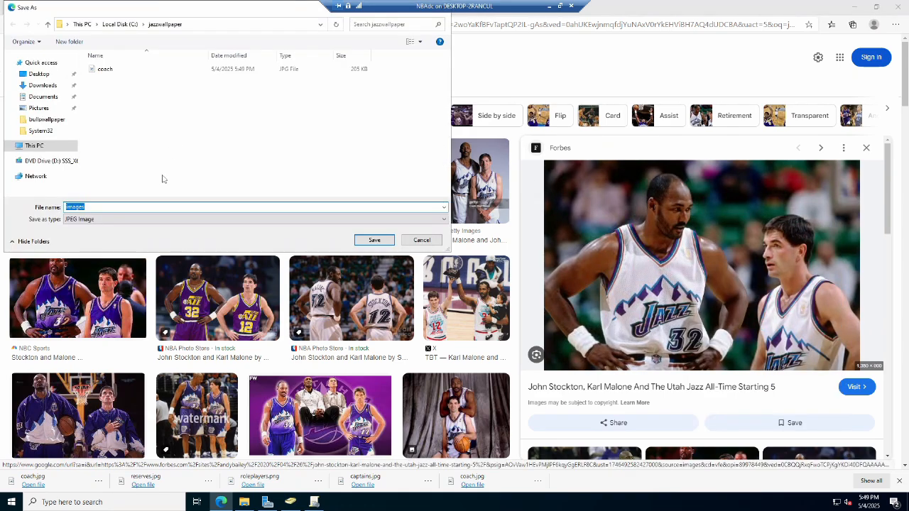
{"action": "type", "text": "captains"}
{"action": "left_click", "coordinate": [358, 241]}
Search images for utah jazz logo and save the primary logo into jazzwallpaper as roleplayers.
{"action": "triple_click", "coordinate": [100, 64]}
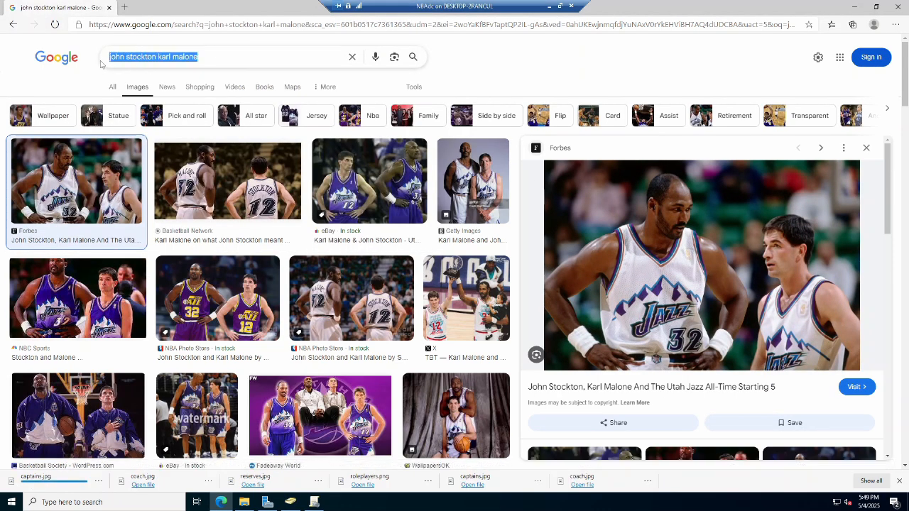
{"action": "type", "text": "utah jazz logo"}
{"action": "key", "text": "Return"}
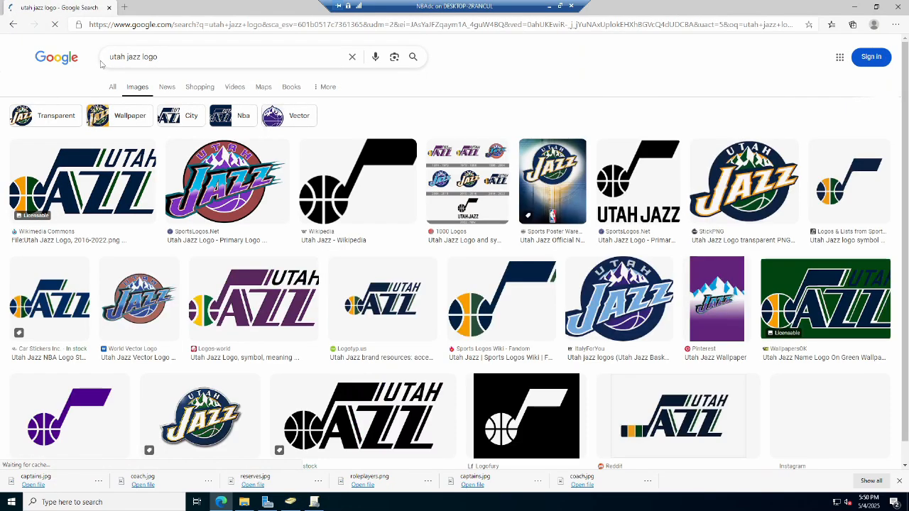
{"action": "left_click", "coordinate": [227, 181]}
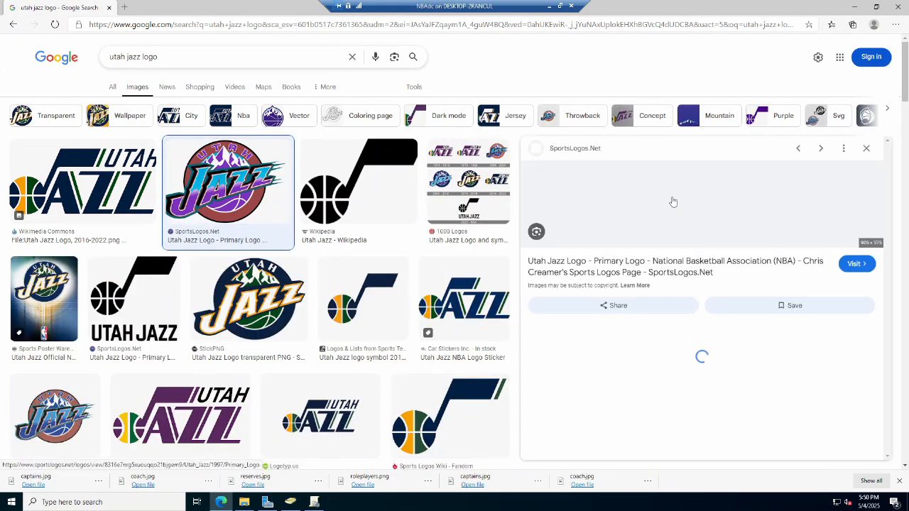
{"action": "right_click", "coordinate": [746, 228]}
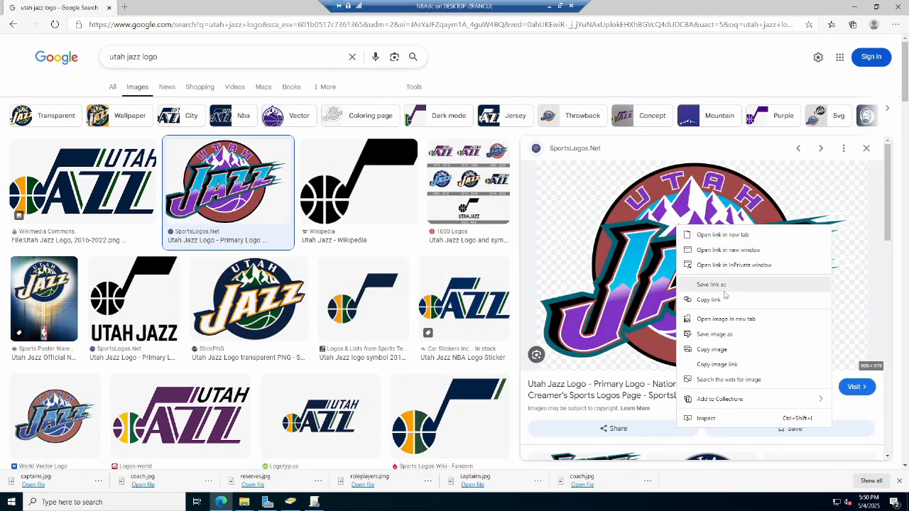
{"action": "left_click", "coordinate": [780, 329]}
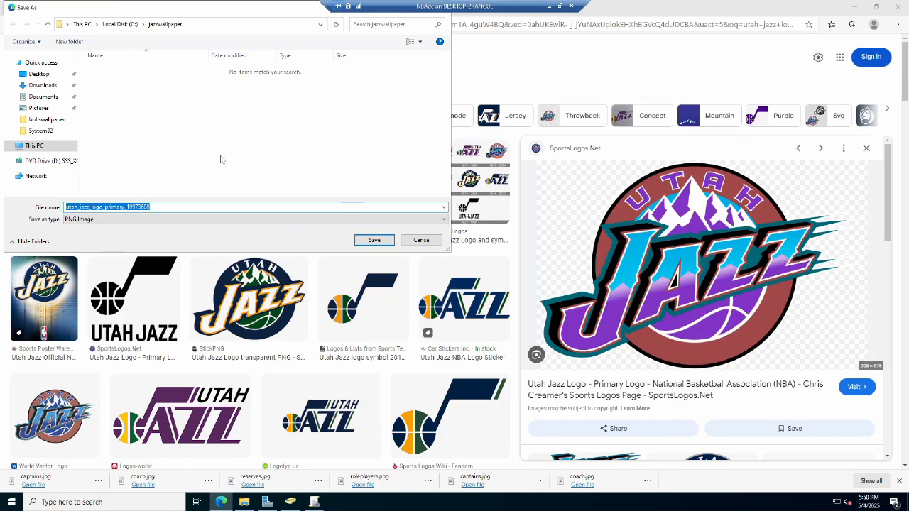
{"action": "type", "text": "roleplayers"}
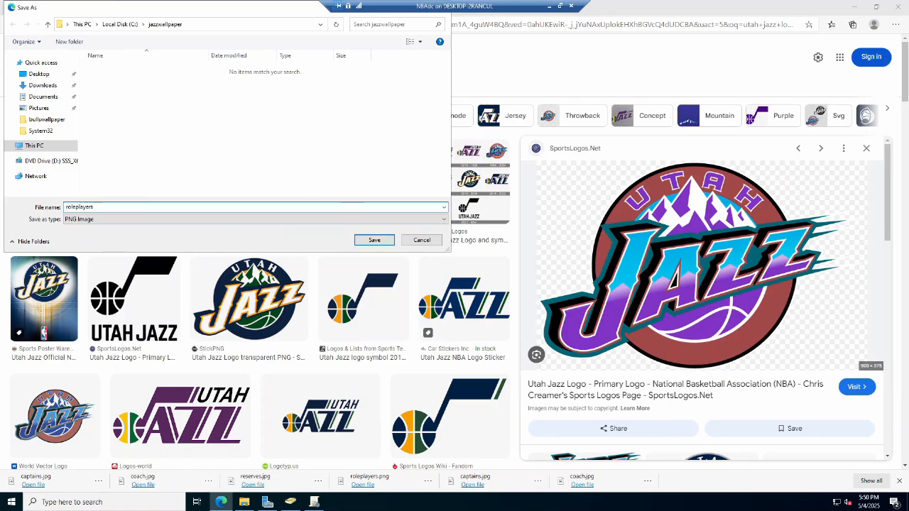
{"action": "left_click", "coordinate": [374, 240]}
Search images for kids playing basketball and save one into jazzwallpaper as reserves.
{"action": "left_click_drag", "start_coordinate": [171, 58], "coordinate": [94, 61]}
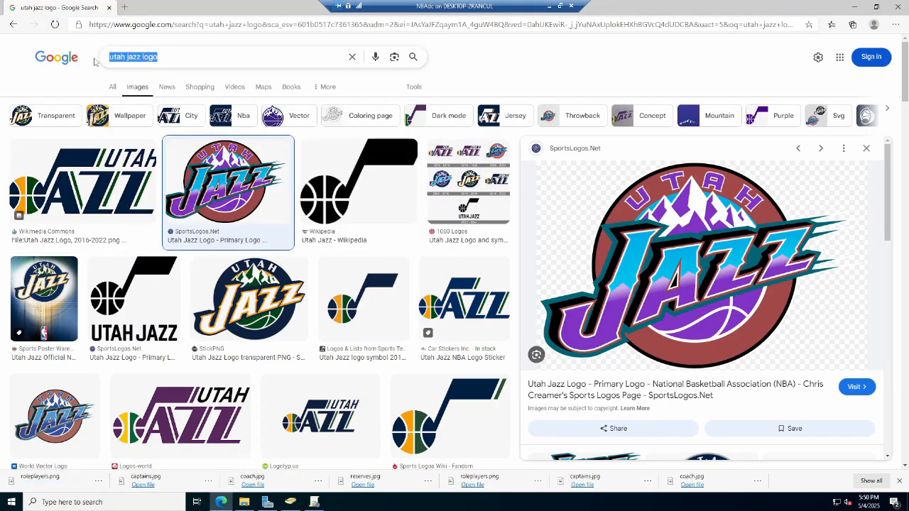
{"action": "type", "text": "kids playing basketball"}
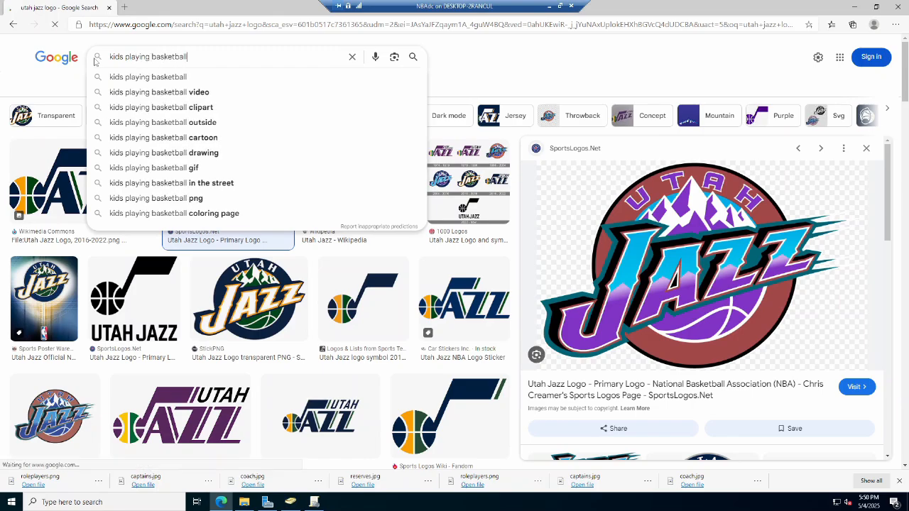
{"action": "key", "text": "Return"}
{"action": "left_click", "coordinate": [212, 173]}
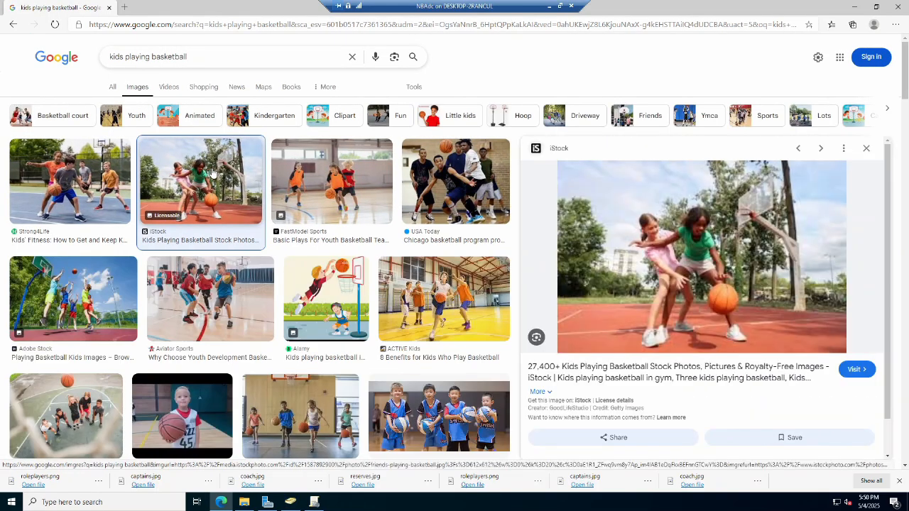
{"action": "right_click", "coordinate": [680, 250]}
{"action": "left_click", "coordinate": [722, 363]}
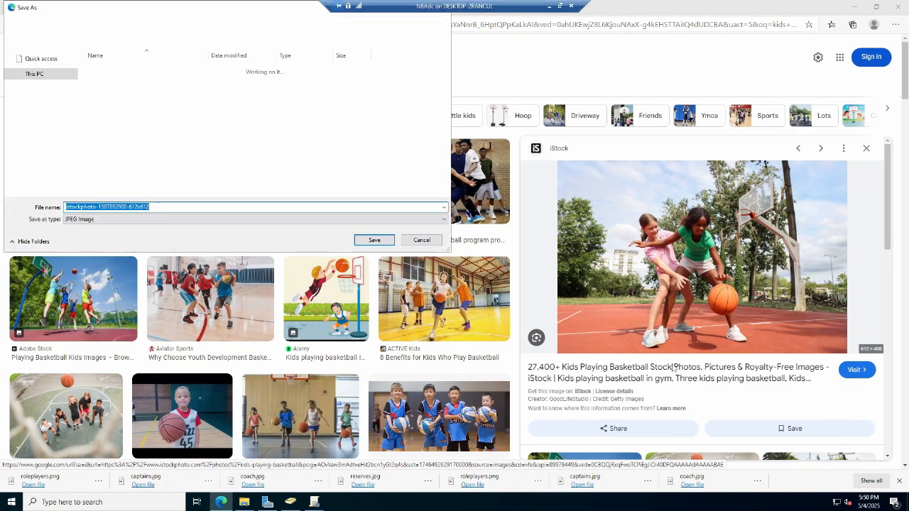
{"action": "type", "text": "reserves"}
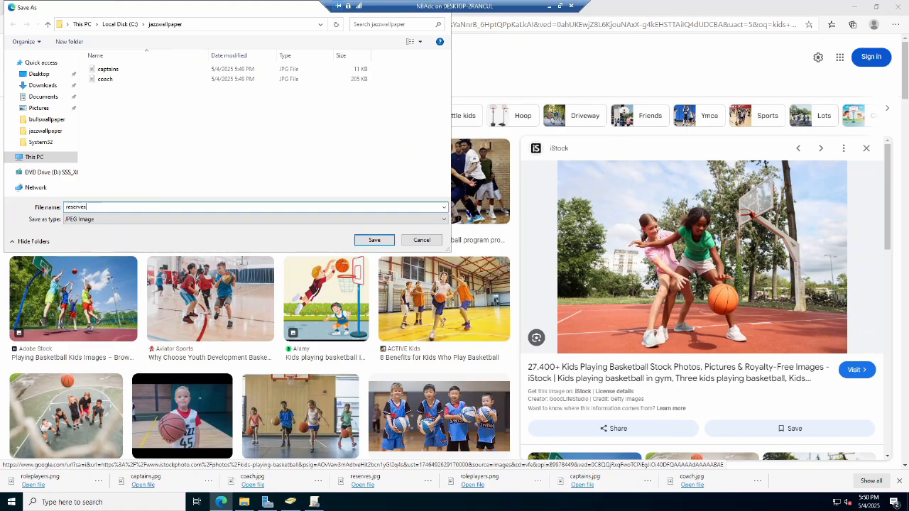
{"action": "key", "text": "Return"}
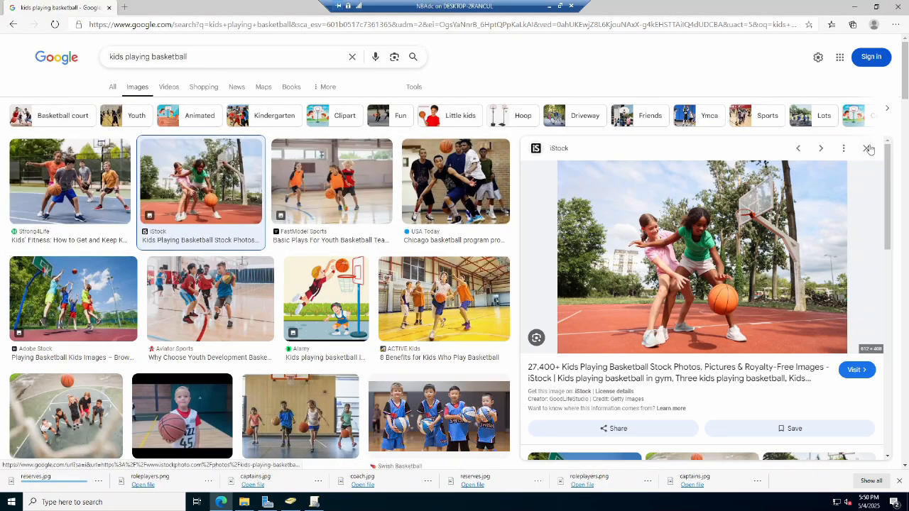
Close the browser and turn on advanced sharing for the bullswallpaper folder on Local Disk (C:).
{"action": "left_click", "coordinate": [866, 147]}
{"action": "left_click", "coordinate": [900, 7]}
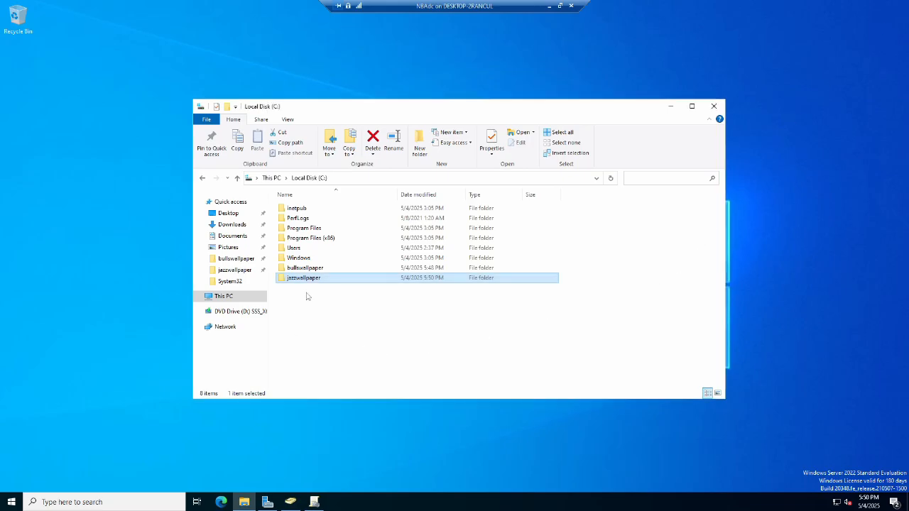
{"action": "left_click", "coordinate": [308, 268]}
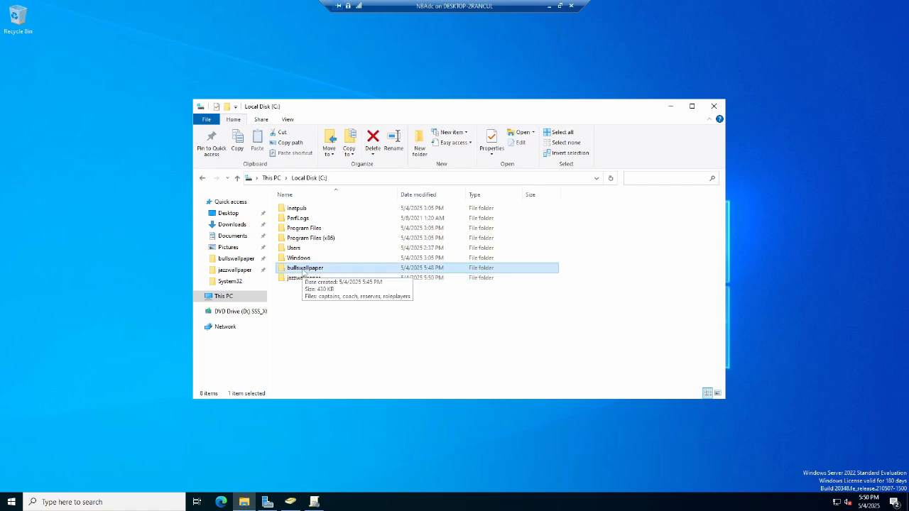
{"action": "right_click", "coordinate": [304, 271]}
{"action": "left_click", "coordinate": [334, 428]}
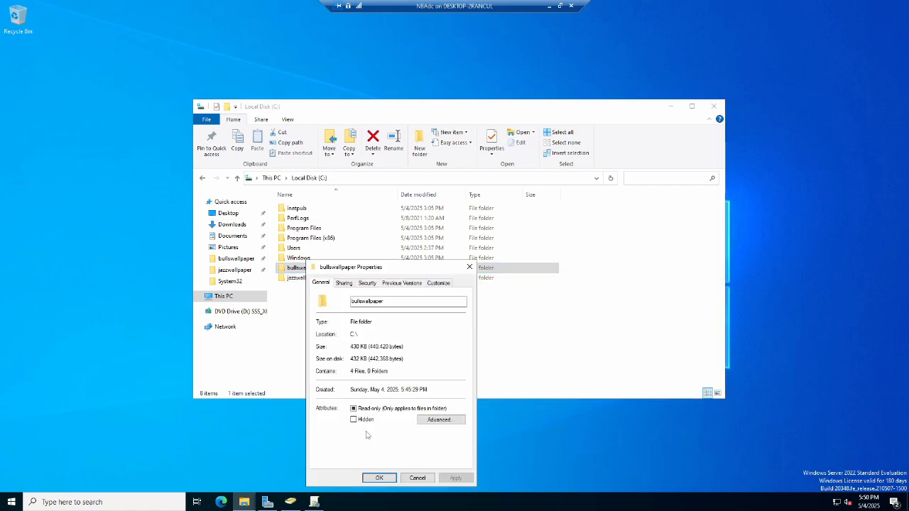
{"action": "left_click", "coordinate": [344, 283]}
{"action": "left_click", "coordinate": [350, 399]}
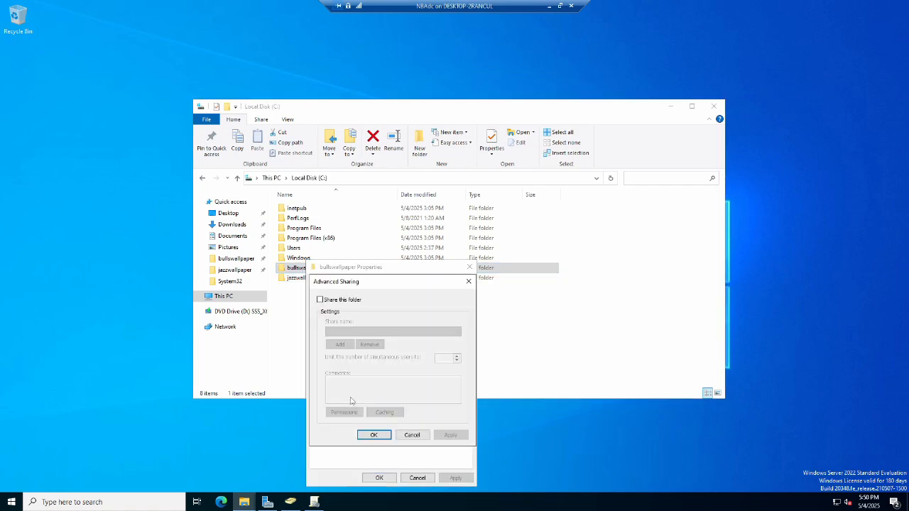
{"action": "left_click", "coordinate": [320, 300]}
Replace Everyone with allbulls in the bullswallpaper share permissions, allowing Full Control, and close the folder properties.
{"action": "left_click", "coordinate": [345, 413]}
{"action": "left_click", "coordinate": [462, 372]}
{"action": "left_click", "coordinate": [418, 370]}
{"action": "type", "text": "allbulls"}
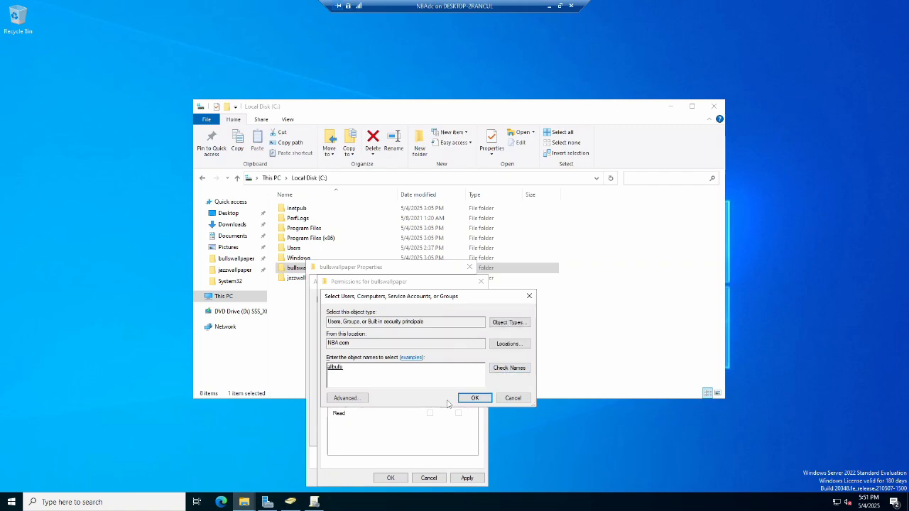
{"action": "left_click", "coordinate": [473, 398]}
{"action": "left_click", "coordinate": [430, 396]}
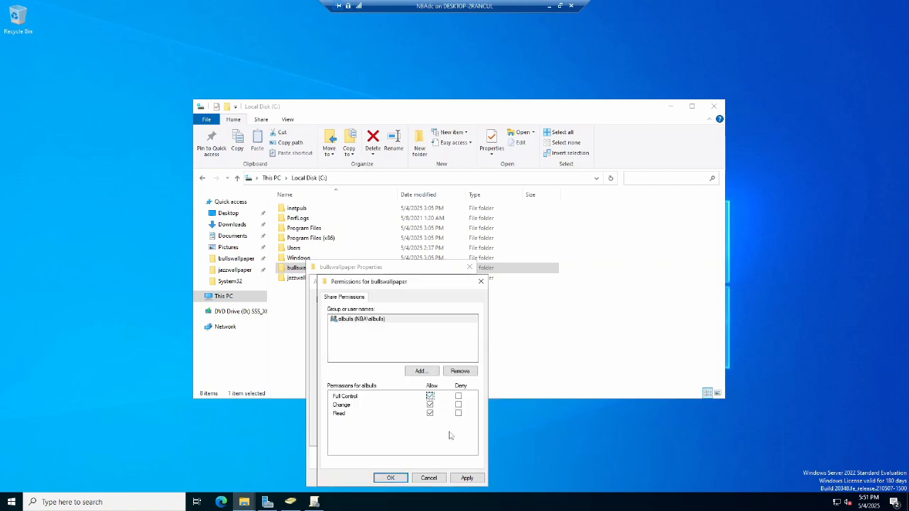
{"action": "left_click", "coordinate": [398, 479]}
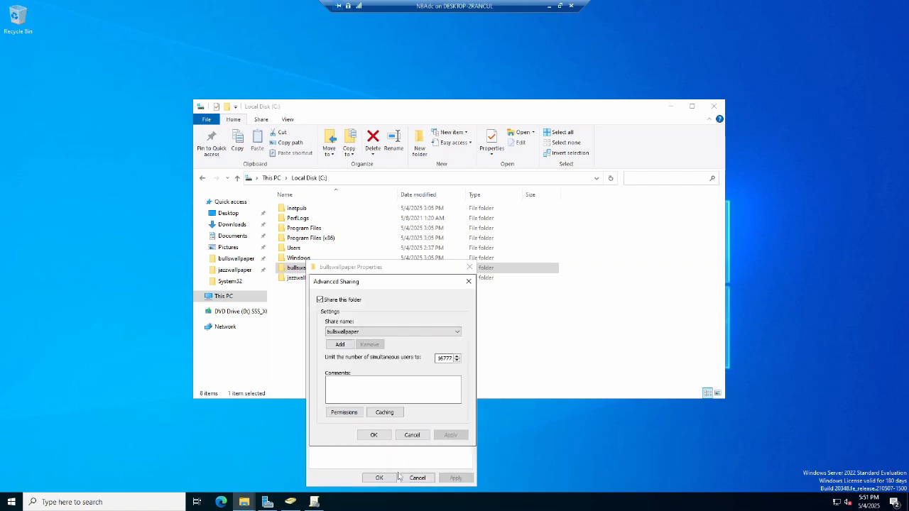
{"action": "left_click", "coordinate": [374, 435]}
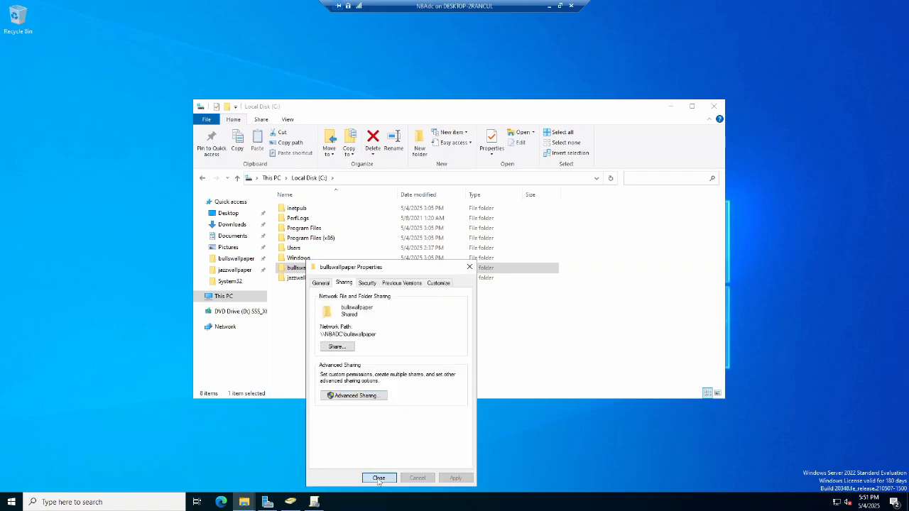
{"action": "left_click", "coordinate": [379, 478]}
Turn on advanced sharing for the jazzwallpaper folder and open its share permissions.
{"action": "left_click", "coordinate": [312, 278]}
{"action": "right_click", "coordinate": [312, 278]}
{"action": "left_click", "coordinate": [333, 426]}
{"action": "left_click", "coordinate": [352, 282]}
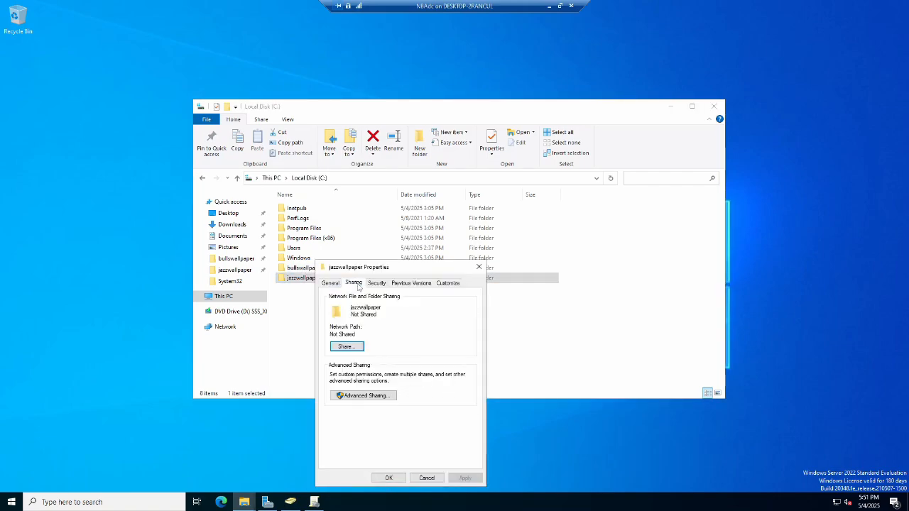
{"action": "left_click", "coordinate": [360, 395]}
{"action": "left_click", "coordinate": [331, 301]}
{"action": "left_click", "coordinate": [354, 413]}
Replace Everyone with alljazz in the jazzwallpaper share permissions and apply the sharing settings.
{"action": "left_click", "coordinate": [459, 370]}
{"action": "left_click", "coordinate": [442, 370]}
{"action": "type", "text": "alljazz"}
{"action": "left_click", "coordinate": [514, 369]}
{"action": "left_click", "coordinate": [494, 399]}
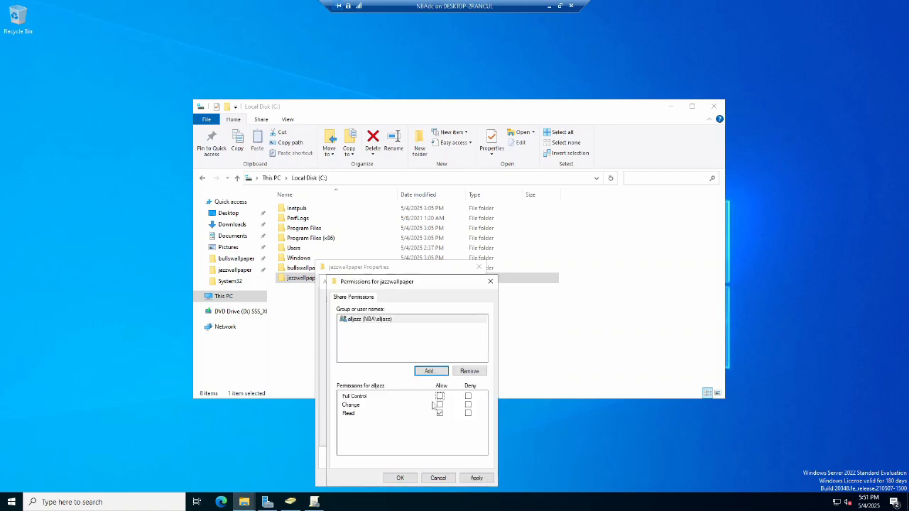
{"action": "left_click", "coordinate": [475, 477]}
{"action": "left_click", "coordinate": [400, 477]}
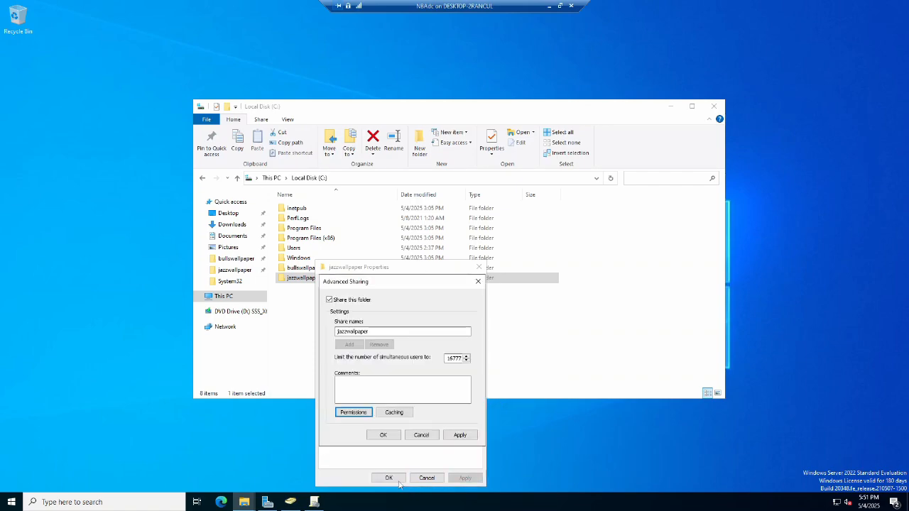
{"action": "left_click", "coordinate": [460, 435]}
{"action": "left_click", "coordinate": [382, 434]}
{"action": "left_click", "coordinate": [392, 478]}
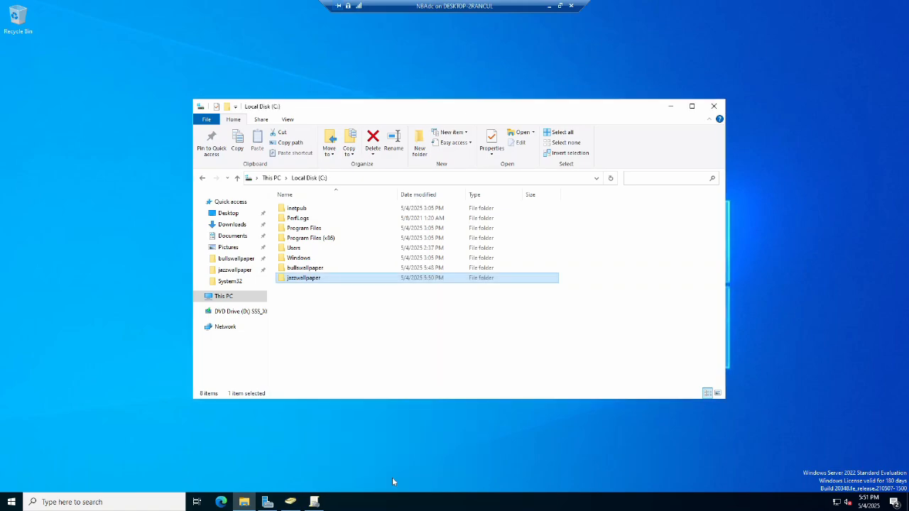
Open the bullswallpaper folder and view the properties of the captains image.
{"action": "double_click", "coordinate": [305, 268]}
{"action": "left_click", "coordinate": [295, 208]}
{"action": "right_click", "coordinate": [293, 207]}
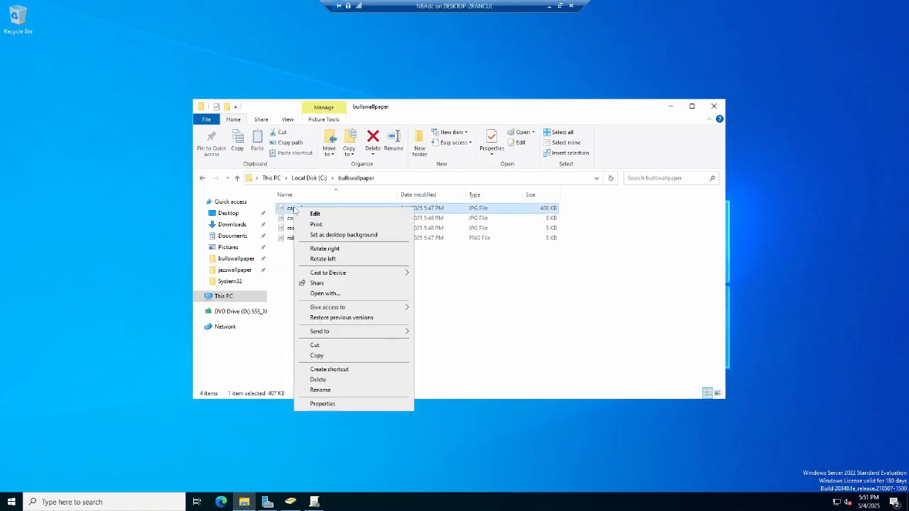
{"action": "left_click", "coordinate": [322, 403]}
{"action": "left_click", "coordinate": [333, 230]}
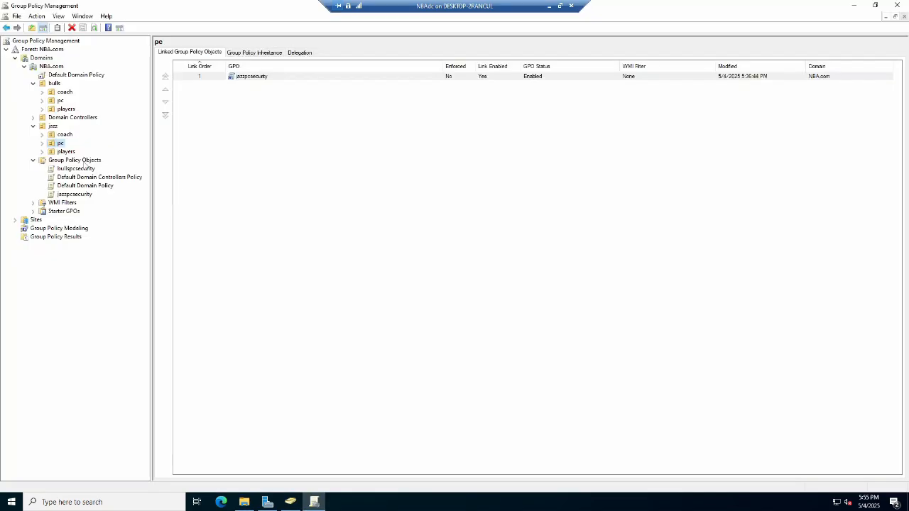
Create a new GPO named bullscoachwallpaper under Group Policy Objects.
{"action": "left_click", "coordinate": [71, 160]}
{"action": "right_click", "coordinate": [73, 161]}
{"action": "left_click", "coordinate": [100, 167]}
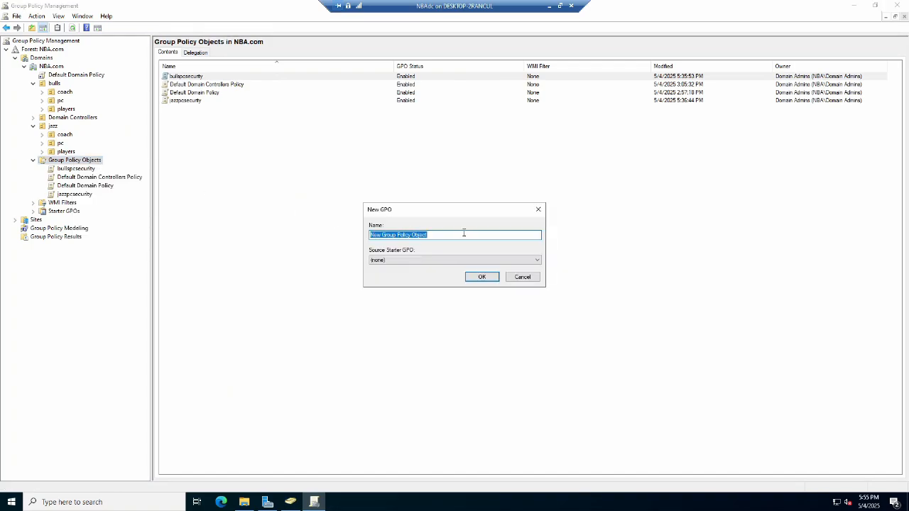
{"action": "type", "text": "bullscoachwallpaper"}
{"action": "left_click", "coordinate": [481, 277]}
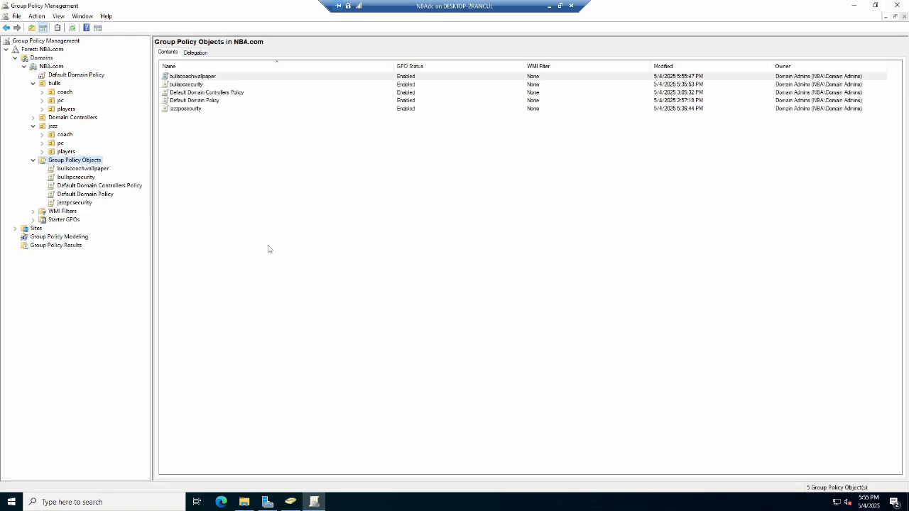
Create a new GPO named bullscaptainswallpaper under Group Policy Objects.
{"action": "right_click", "coordinate": [78, 163]}
{"action": "left_click", "coordinate": [106, 164]}
{"action": "type", "text": "bullscaptainswall"}
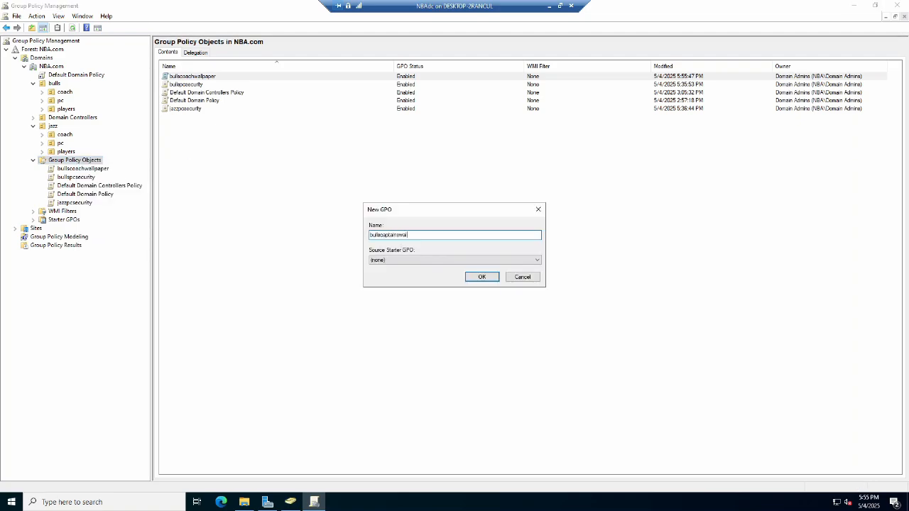
{"action": "left_click", "coordinate": [481, 277]}
Create a new GPO named bullsroleplayerswallpaper under Group Policy Objects.
{"action": "right_click", "coordinate": [71, 160]}
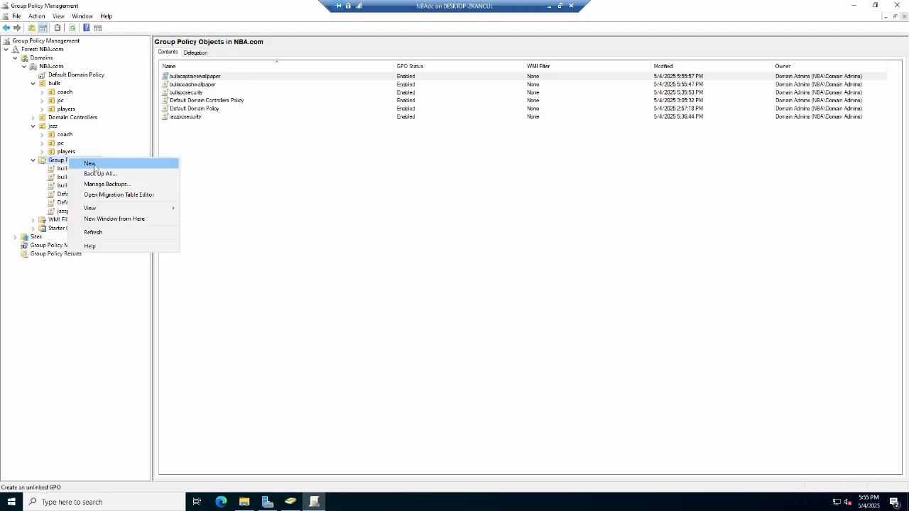
{"action": "left_click", "coordinate": [89, 163]}
{"action": "type", "text": "bullsrolepl"}
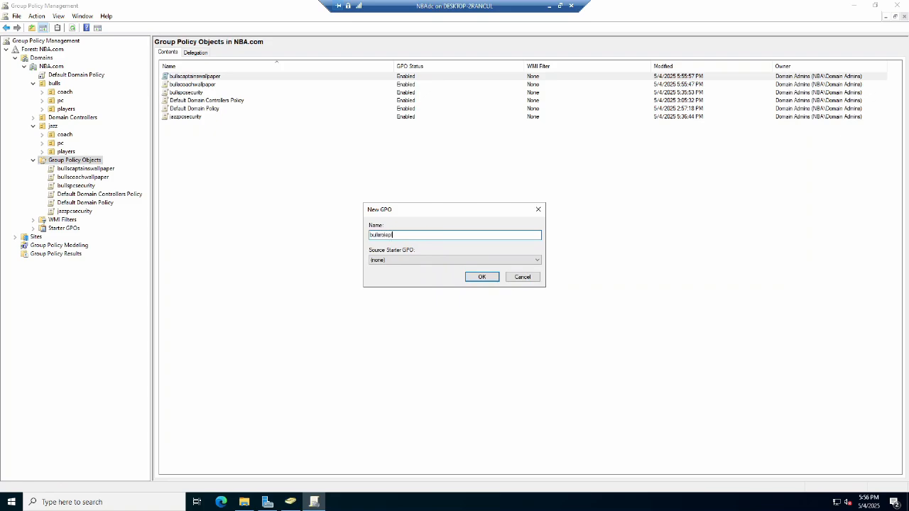
{"action": "type", "text": "ayerswallpaper"}
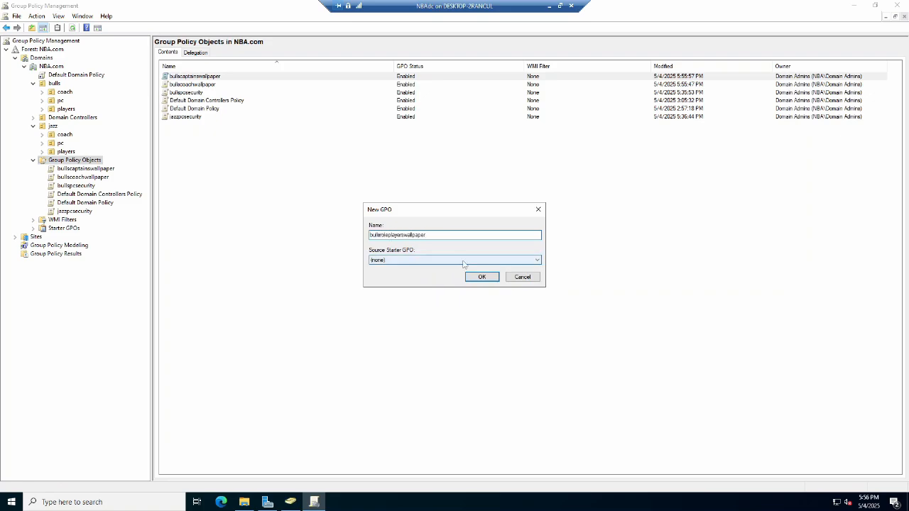
{"action": "left_click", "coordinate": [469, 277]}
Create a new GPO named bullsreserveswallpaper under Group Policy Objects.
{"action": "right_click", "coordinate": [89, 162]}
{"action": "left_click", "coordinate": [108, 166]}
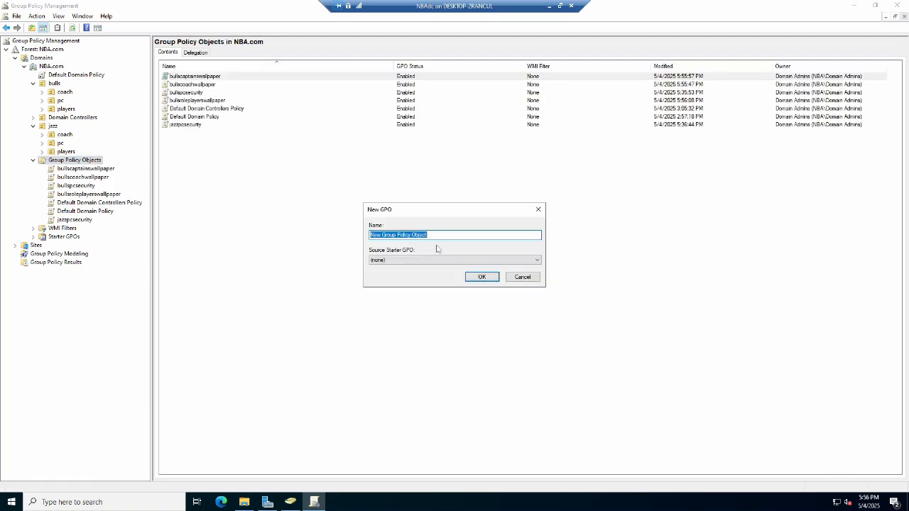
{"action": "type", "text": "bullsreserveswallpaper"}
{"action": "left_click", "coordinate": [486, 276]}
{"action": "right_click", "coordinate": [87, 163]}
{"action": "left_click", "coordinate": [105, 175]}
{"action": "left_click", "coordinate": [526, 320]}
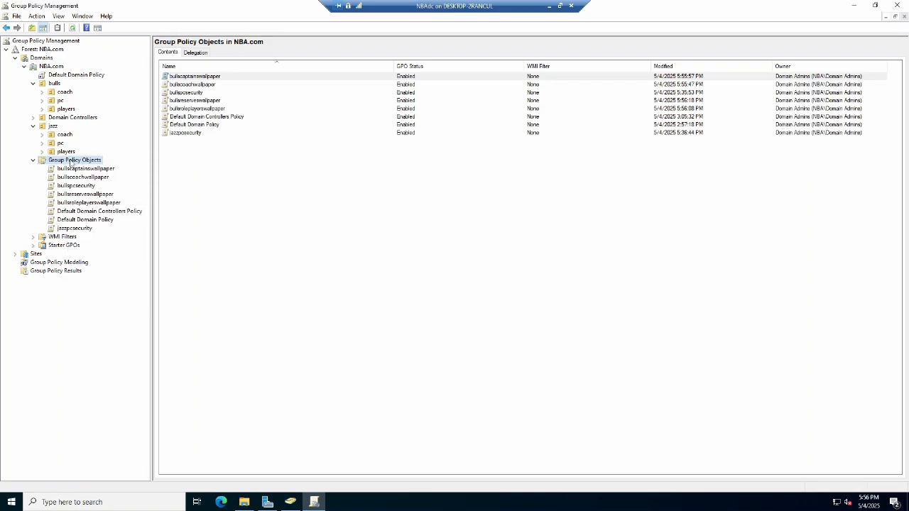
Create a new GPO named jazzcoachwallpaper under Group Policy Objects.
{"action": "right_click", "coordinate": [71, 164]}
{"action": "left_click", "coordinate": [92, 169]}
{"action": "key", "text": "BackSpace"}
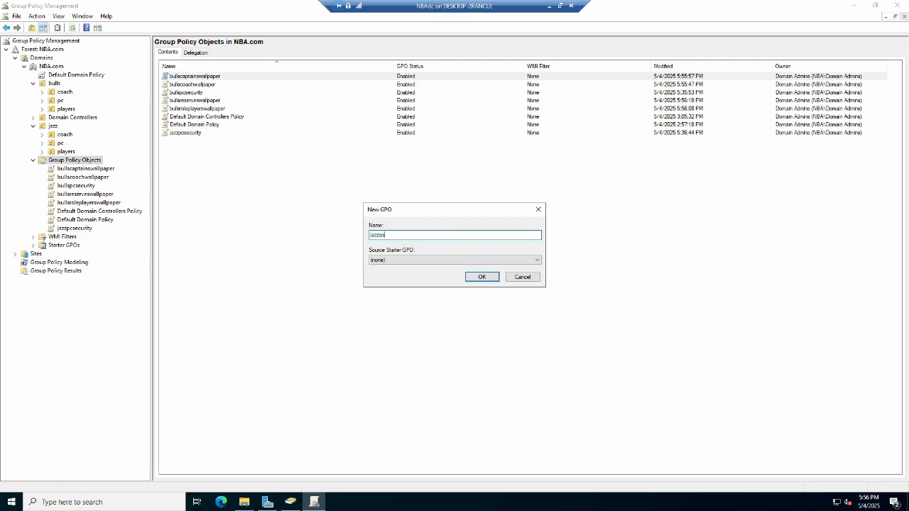
{"action": "left_click", "coordinate": [482, 277]}
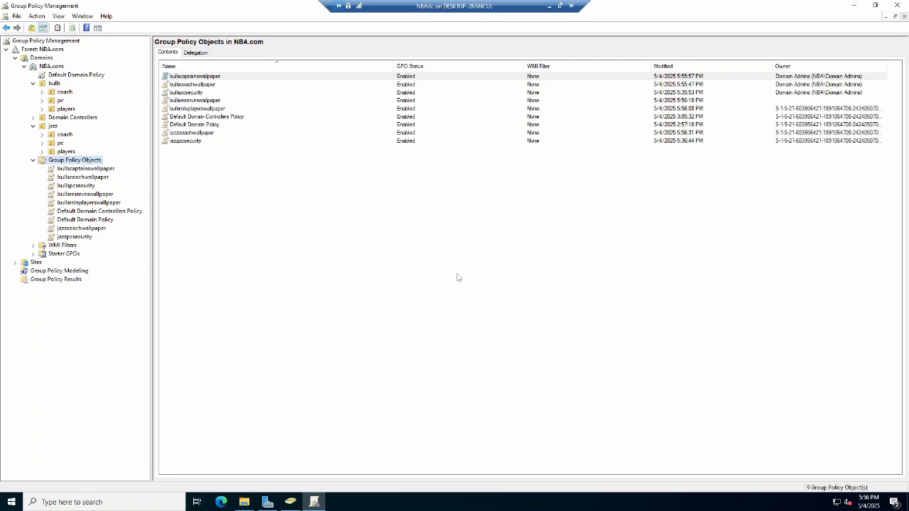
Create a new GPO named jazzcaptainwallpaper under Group Policy Objects.
{"action": "right_click", "coordinate": [98, 162]}
{"action": "left_click", "coordinate": [110, 167]}
{"action": "key", "text": "BackSpace"}
{"action": "type", "text": "jazzcaptainwallpaper"}
{"action": "key", "text": "Return"}
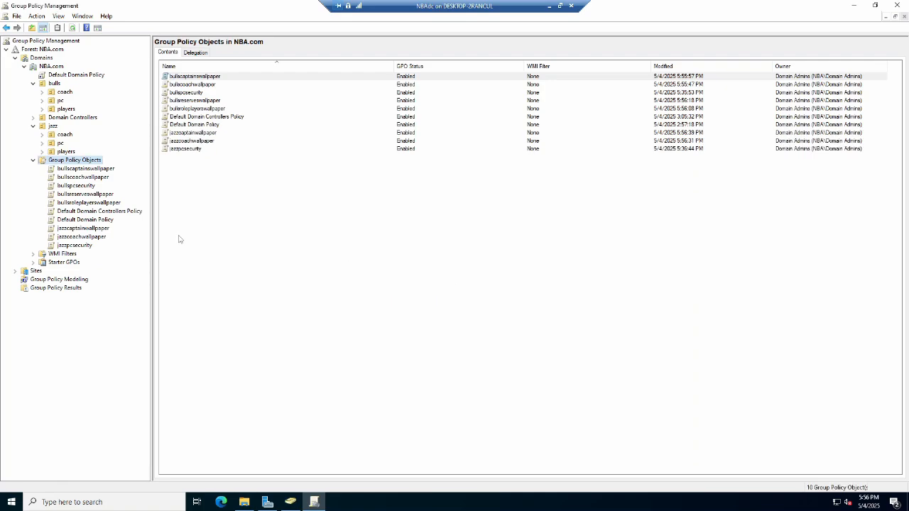
Create a new GPO named jazzroleplayerswallpaper under Group Policy Objects.
{"action": "right_click", "coordinate": [61, 160]}
{"action": "left_click", "coordinate": [83, 169]}
{"action": "type", "text": "jazzroleplayerswallpaper"}
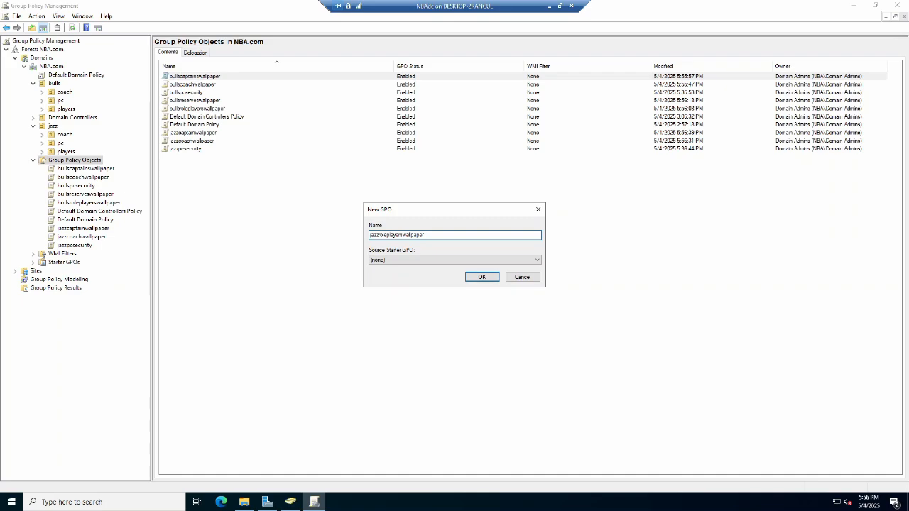
{"action": "left_click", "coordinate": [481, 277]}
Create a new GPO named jazzreserveswallpaper under Group Policy Objects.
{"action": "right_click", "coordinate": [83, 162]}
{"action": "left_click", "coordinate": [102, 166]}
{"action": "type", "text": "jazzreserveswall"}
{"action": "left_click", "coordinate": [488, 278]}
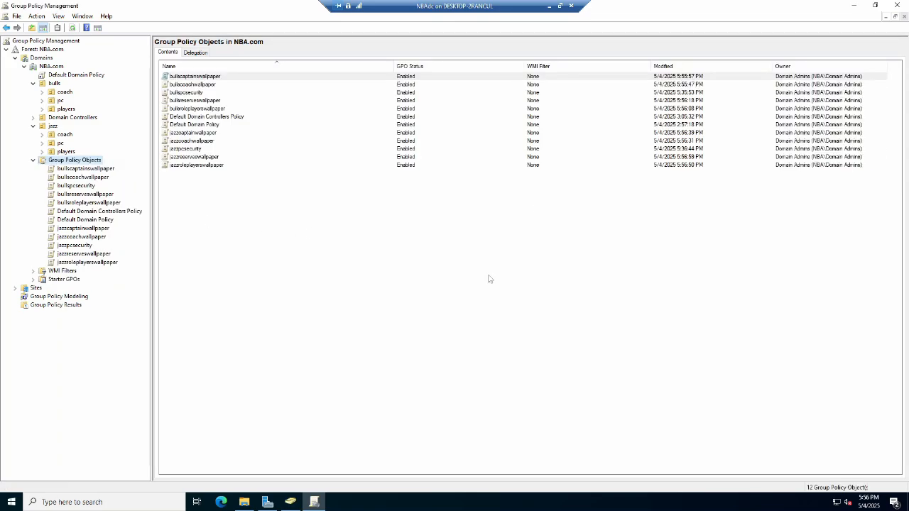
Edit the bullscoachwallpaper GPO and open User Configuration Administrative Templates under Policies.
{"action": "left_click", "coordinate": [91, 178]}
{"action": "right_click", "coordinate": [91, 178]}
{"action": "left_click", "coordinate": [103, 183]}
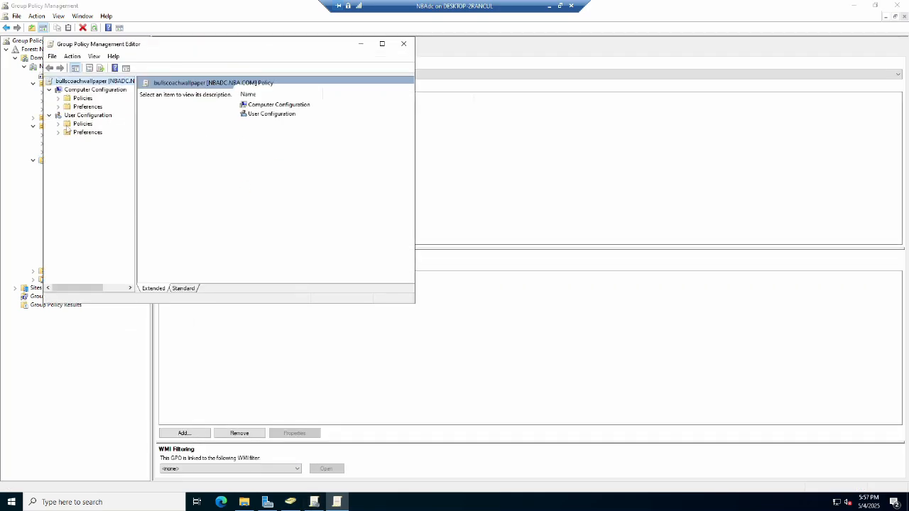
{"action": "left_click", "coordinate": [59, 132]}
{"action": "left_click", "coordinate": [58, 124]}
{"action": "left_click", "coordinate": [85, 149]}
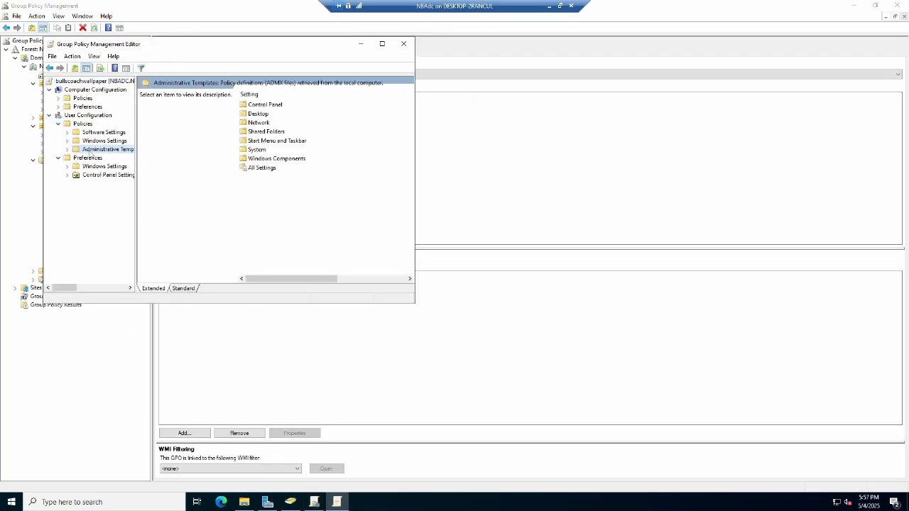
Open the Desktop Wallpaper policy in the Desktop settings, enable it, and select the wallpaper name field.
{"action": "double_click", "coordinate": [258, 114]}
{"action": "double_click", "coordinate": [258, 114]}
{"action": "left_click", "coordinate": [261, 132]}
{"action": "double_click", "coordinate": [261, 132]}
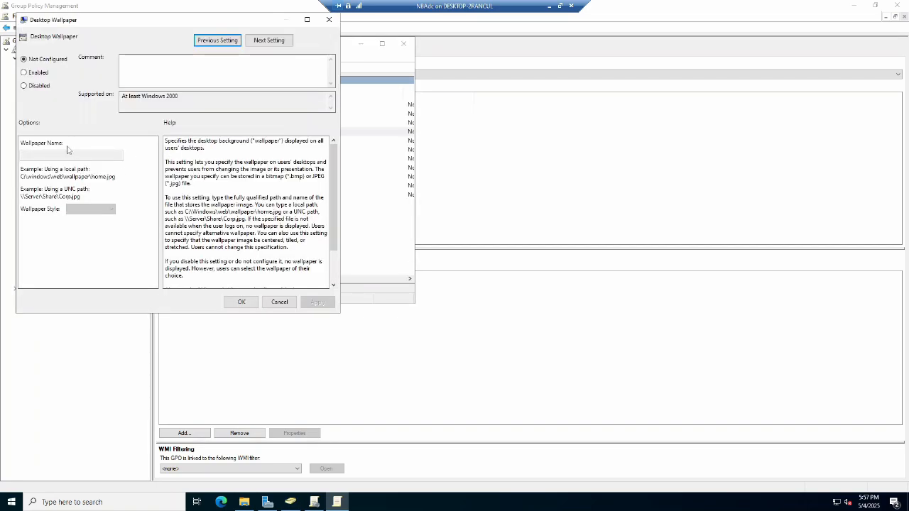
{"action": "left_click", "coordinate": [23, 73]}
{"action": "left_click", "coordinate": [68, 153]}
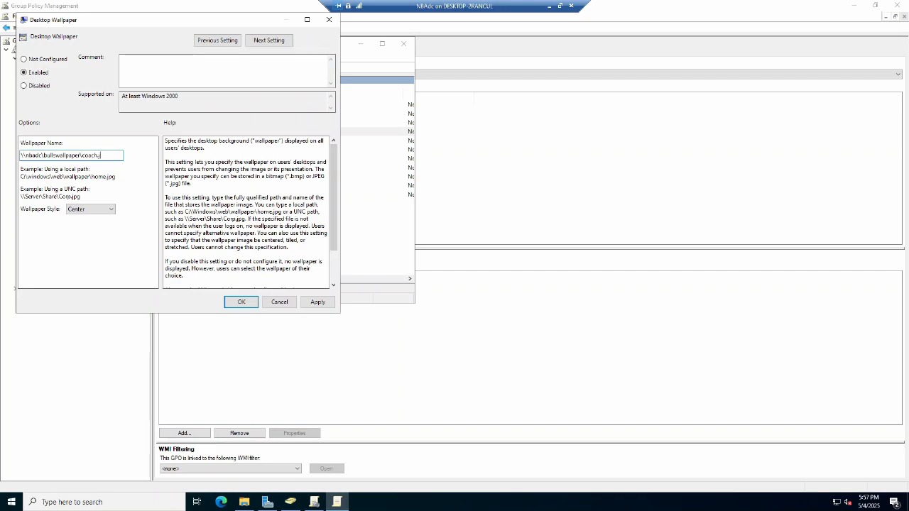
Apply and confirm the bullscoachwallpaper Desktop Wallpaper setting with the path \\nbadc\bullswallpaper\coach.jpg.
{"action": "left_click", "coordinate": [316, 301]}
{"action": "left_click", "coordinate": [240, 302]}
Check the wallpaper file names in the bullswallpaper folder on the C: drive, then close the policy editor.
{"action": "left_click", "coordinate": [244, 499]}
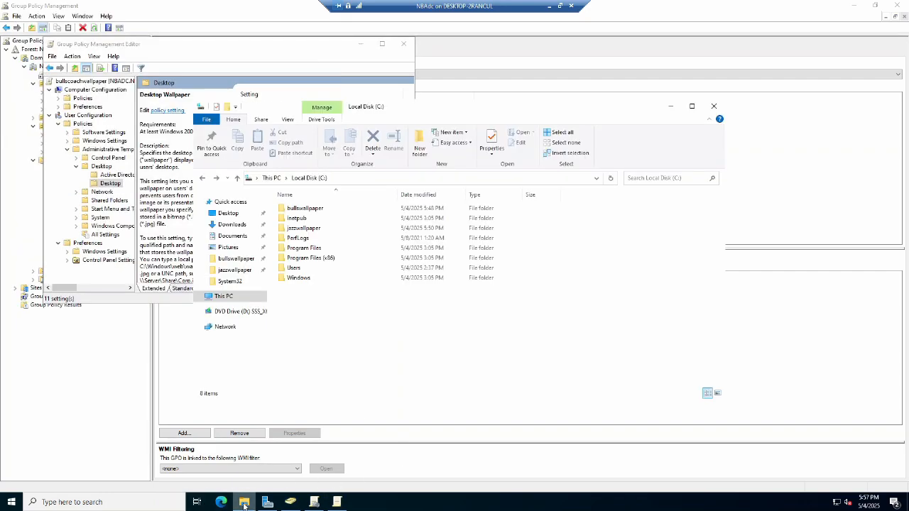
{"action": "double_click", "coordinate": [299, 206]}
{"action": "left_click", "coordinate": [450, 237]}
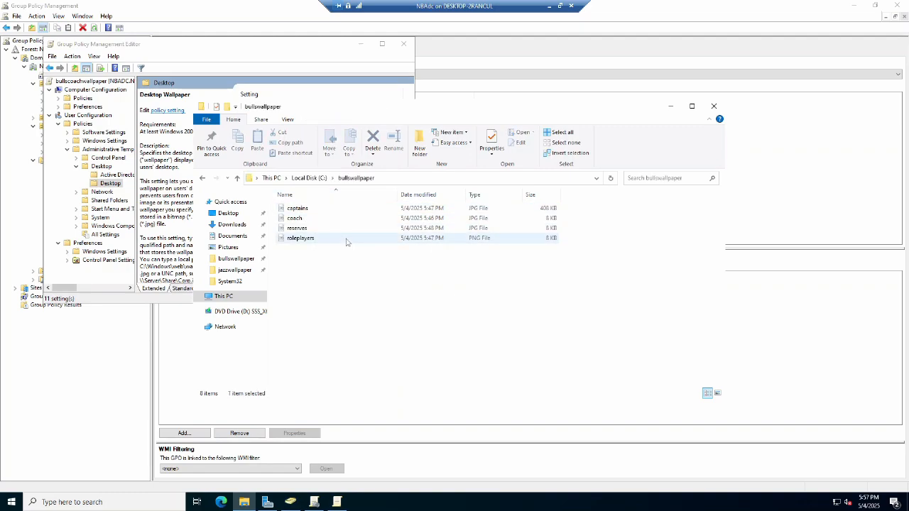
{"action": "left_click", "coordinate": [203, 178]}
{"action": "double_click", "coordinate": [304, 228]}
{"action": "left_click", "coordinate": [202, 178]}
{"action": "left_click", "coordinate": [149, 304]}
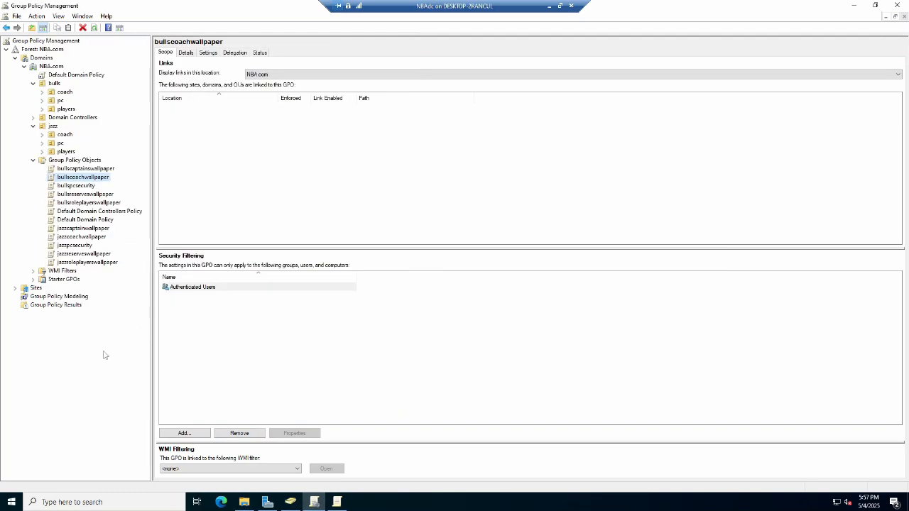
{"action": "left_click", "coordinate": [337, 502]}
{"action": "left_click", "coordinate": [401, 44]}
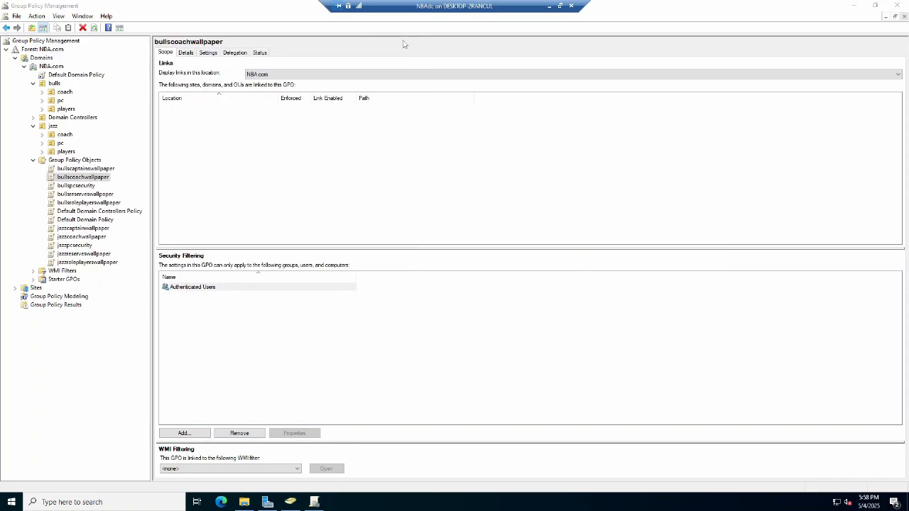
Edit the bullscaptainswallpaper GPO and open its Desktop Wallpaper policy under User Configuration Administrative Templates Desktop.
{"action": "left_click", "coordinate": [82, 168]}
{"action": "right_click", "coordinate": [82, 168]}
{"action": "left_click", "coordinate": [95, 172]}
{"action": "left_click", "coordinate": [82, 124]}
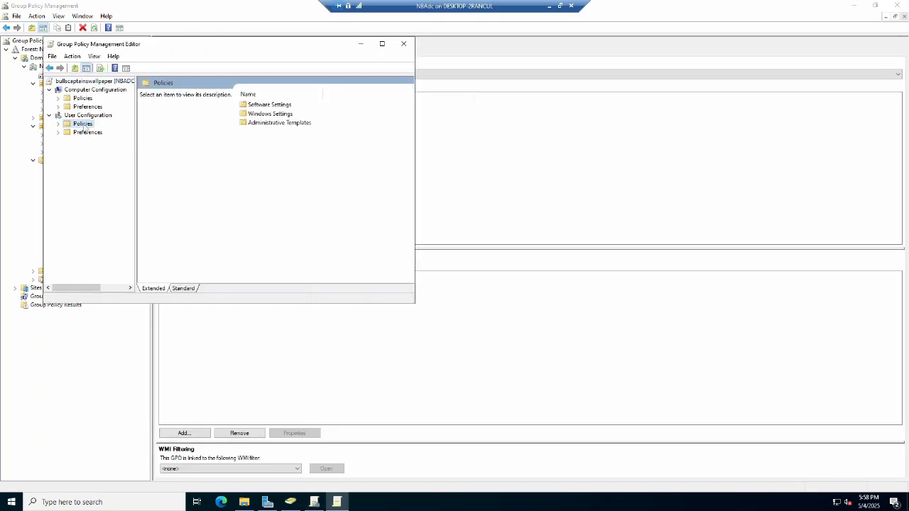
{"action": "double_click", "coordinate": [262, 122]}
{"action": "double_click", "coordinate": [262, 114]}
{"action": "double_click", "coordinate": [261, 114]}
{"action": "double_click", "coordinate": [261, 131]}
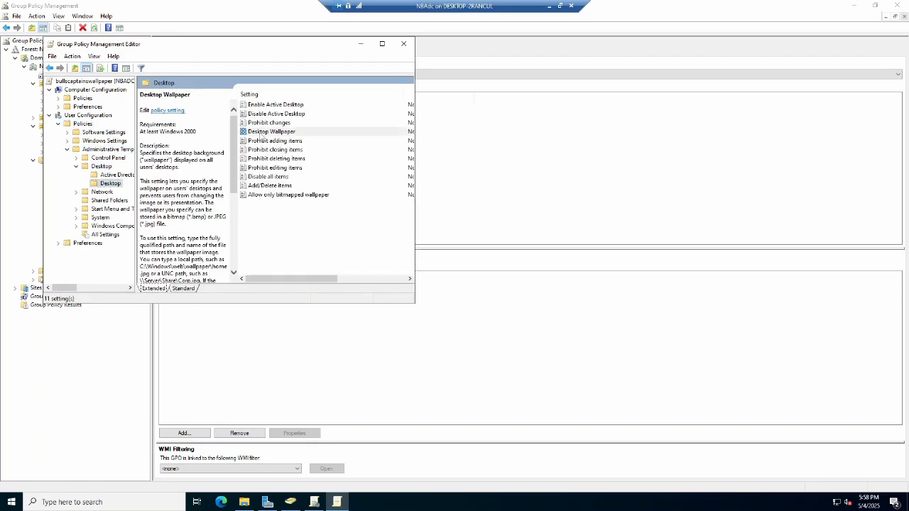
Enable Desktop Wallpaper with the path \\nbadc\bullswallpaper\captains.jpg, confirm it, and close the editor.
{"action": "left_click", "coordinate": [73, 122]}
{"action": "left_click", "coordinate": [103, 205]}
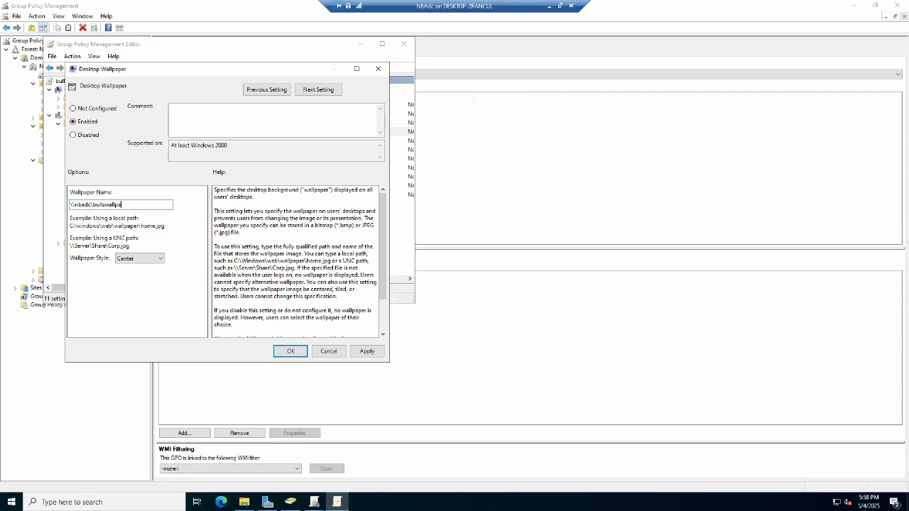
{"action": "left_click_drag", "start_coordinate": [128, 204], "coordinate": [48, 202]}
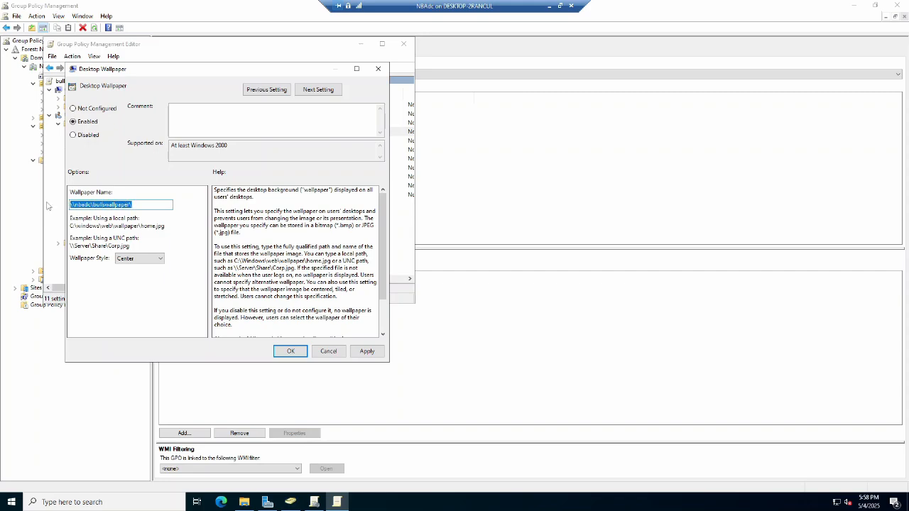
{"action": "right_click", "coordinate": [87, 203]}
{"action": "left_click", "coordinate": [114, 234]}
{"action": "left_click", "coordinate": [144, 205]}
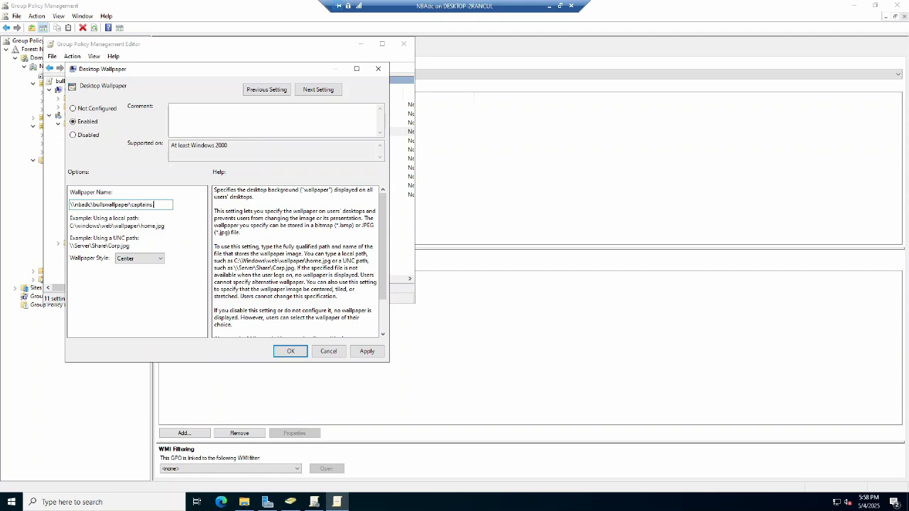
{"action": "left_click", "coordinate": [290, 351]}
{"action": "left_click", "coordinate": [404, 44]}
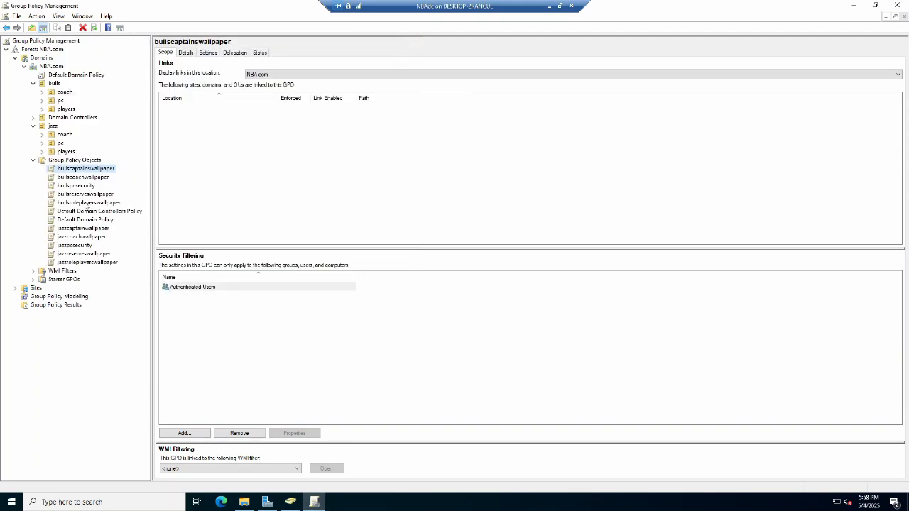
Edit the bullsroleplayerswallpaper GPO and open the Desktop settings under User Configuration Administrative Templates.
{"action": "right_click", "coordinate": [89, 203]}
{"action": "left_click", "coordinate": [106, 210]}
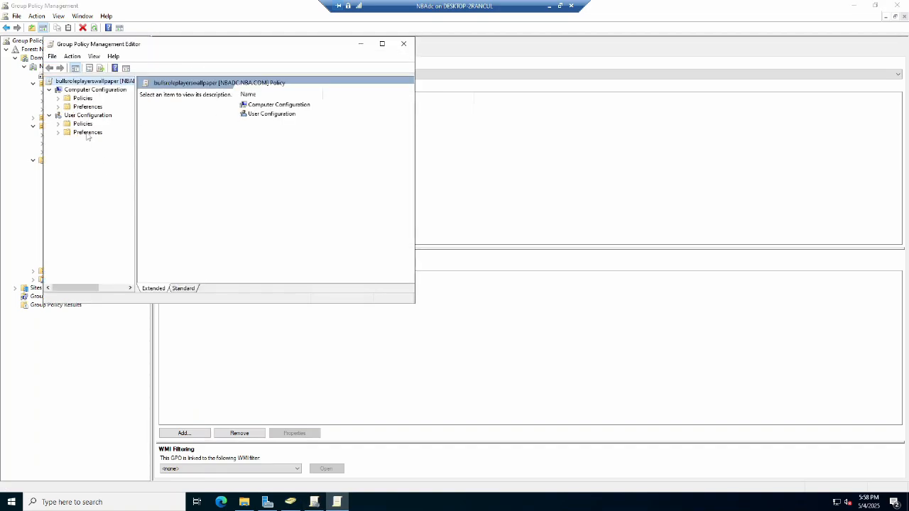
{"action": "left_click", "coordinate": [83, 123]}
{"action": "double_click", "coordinate": [277, 122]}
{"action": "double_click", "coordinate": [259, 114]}
{"action": "double_click", "coordinate": [259, 113]}
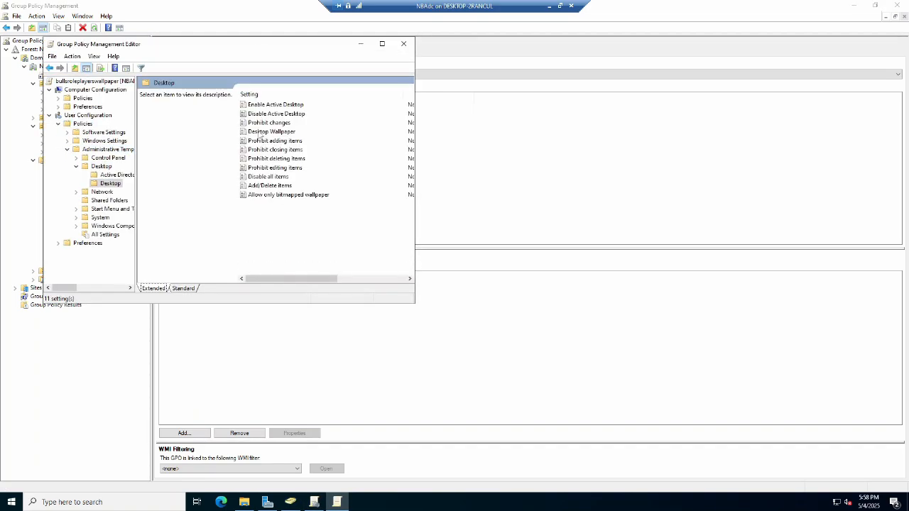
Enable Desktop Wallpaper with the path \\nbadc\bullswallpaper\roleplayers.png, confirm it, and close the editor.
{"action": "double_click", "coordinate": [259, 132]}
{"action": "left_click", "coordinate": [137, 171]}
{"action": "right_click", "coordinate": [138, 254]}
{"action": "left_click", "coordinate": [168, 304]}
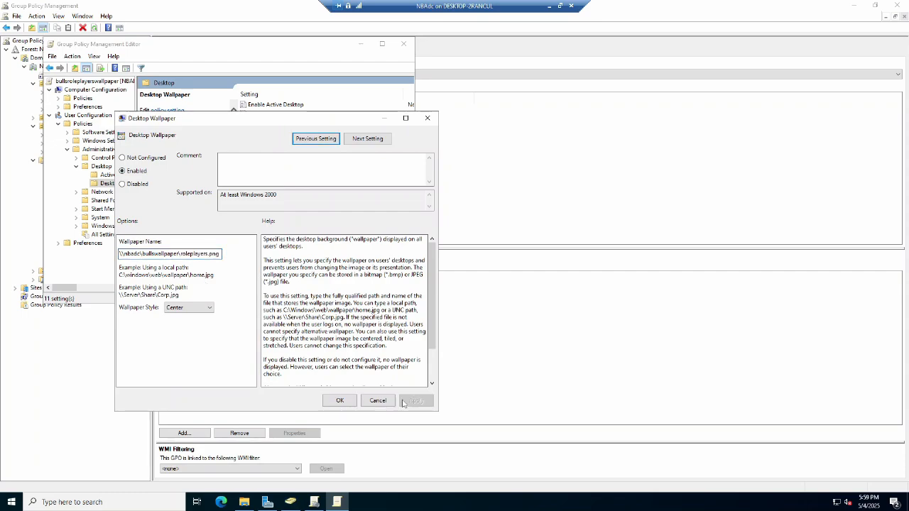
{"action": "left_click", "coordinate": [340, 400]}
{"action": "left_click", "coordinate": [430, 44]}
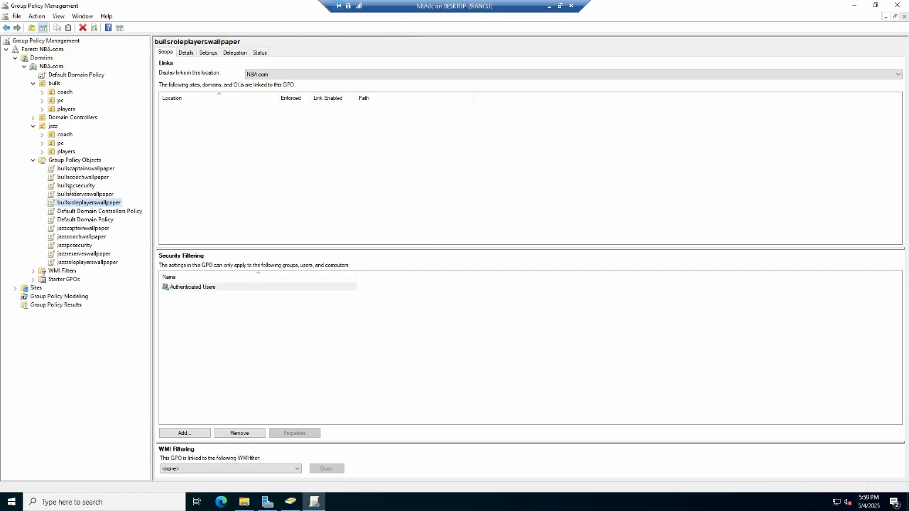
Edit the bullsreserveswallpaper GPO and open its Desktop Wallpaper policy under User Configuration Administrative Templates Desktop.
{"action": "left_click", "coordinate": [78, 195]}
{"action": "left_click", "coordinate": [82, 124]}
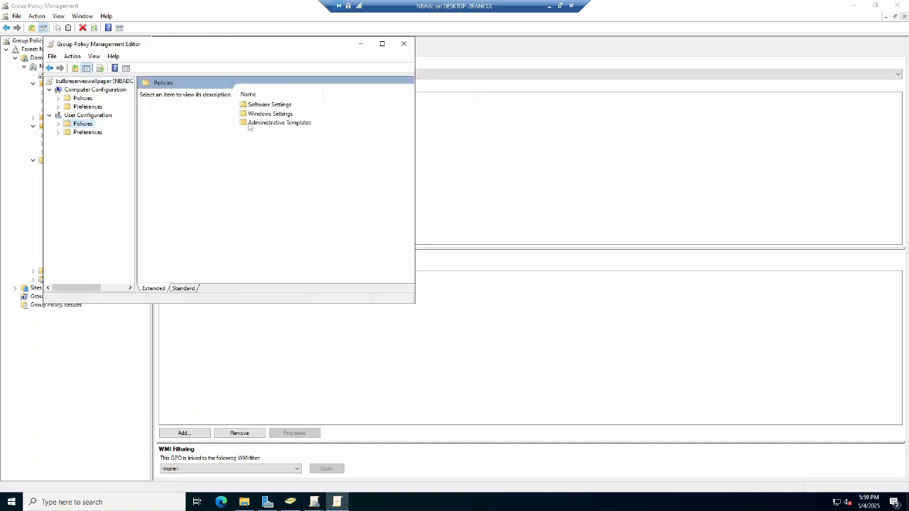
{"action": "double_click", "coordinate": [269, 122]}
{"action": "double_click", "coordinate": [257, 113]}
{"action": "double_click", "coordinate": [257, 114]}
{"action": "left_click", "coordinate": [266, 132]}
{"action": "double_click", "coordinate": [266, 132]}
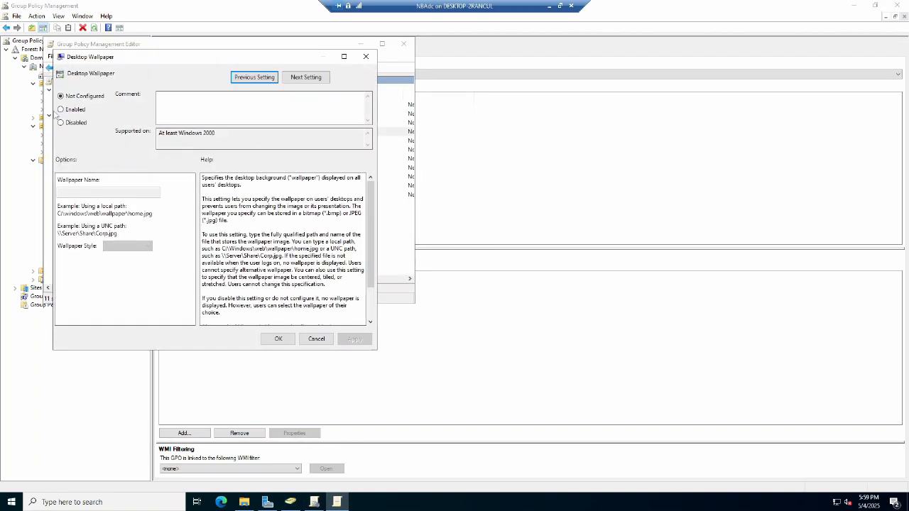
Enable Desktop Wallpaper with the path \\nbadc\bullswallpaper\reserves.jpg, apply it, and close the editor.
{"action": "left_click", "coordinate": [61, 109]}
{"action": "right_click", "coordinate": [92, 192]}
{"action": "left_click", "coordinate": [118, 234]}
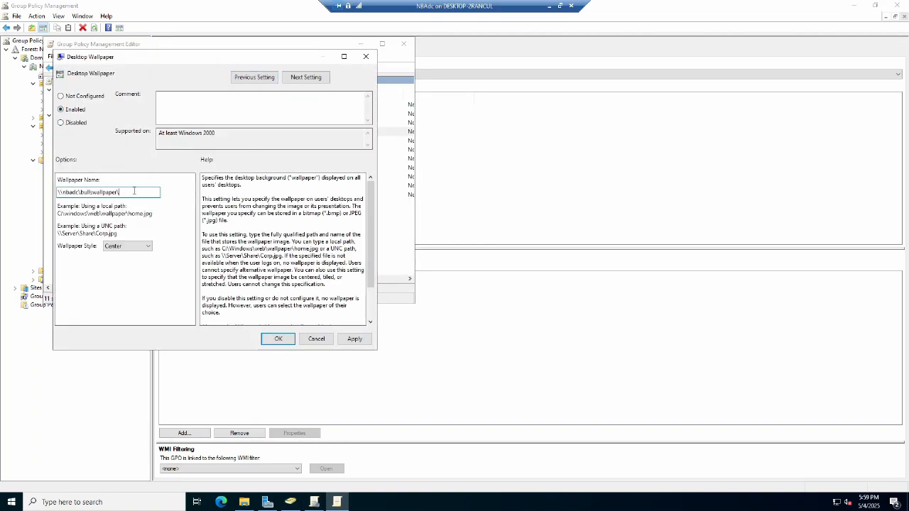
{"action": "type", "text": "resen"}
{"action": "left_click", "coordinate": [354, 338]}
{"action": "left_click", "coordinate": [277, 339]}
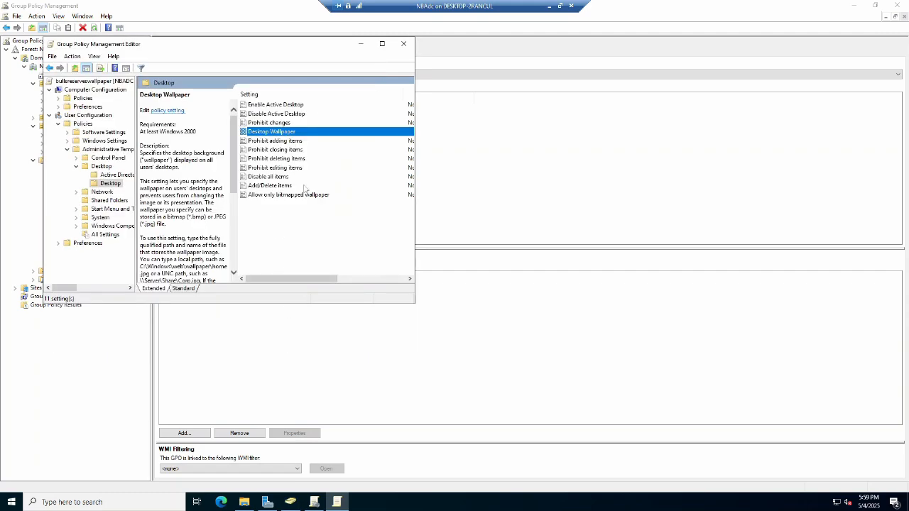
{"action": "left_click", "coordinate": [403, 45]}
Edit the jazzcoachwallpaper GPO and select the Desktop Wallpaper policy under User Configuration Administrative Templates Desktop.
{"action": "right_click", "coordinate": [83, 237]}
{"action": "left_click", "coordinate": [99, 242]}
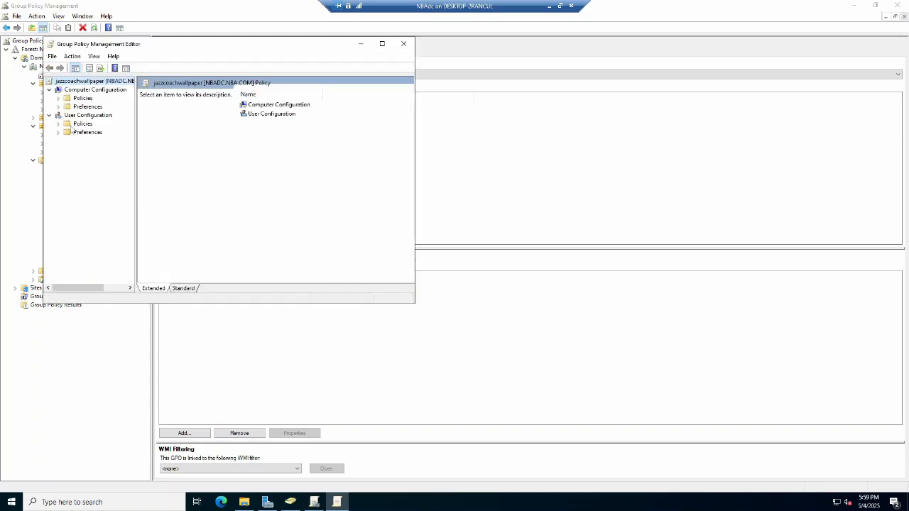
{"action": "left_click", "coordinate": [79, 124]}
{"action": "double_click", "coordinate": [260, 124]}
{"action": "double_click", "coordinate": [250, 124]}
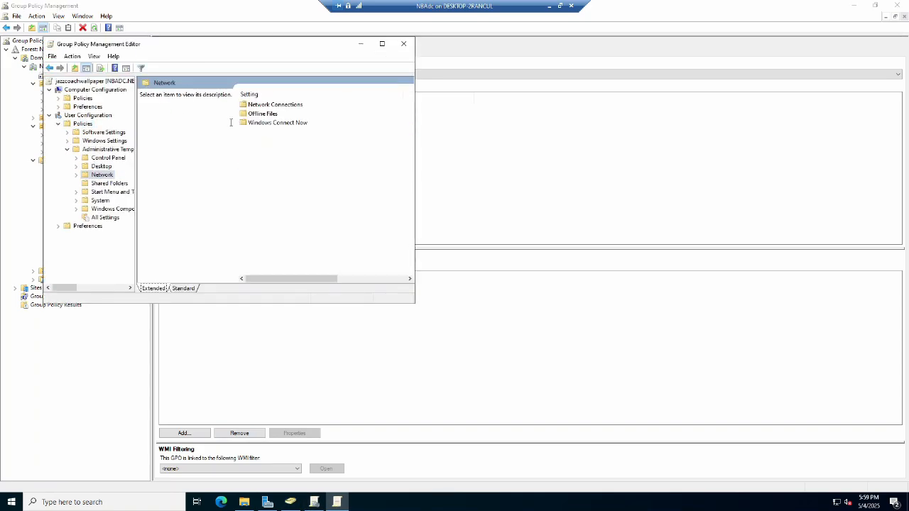
{"action": "left_click", "coordinate": [50, 69]}
{"action": "double_click", "coordinate": [262, 115]}
{"action": "double_click", "coordinate": [262, 115]}
{"action": "left_click", "coordinate": [261, 132]}
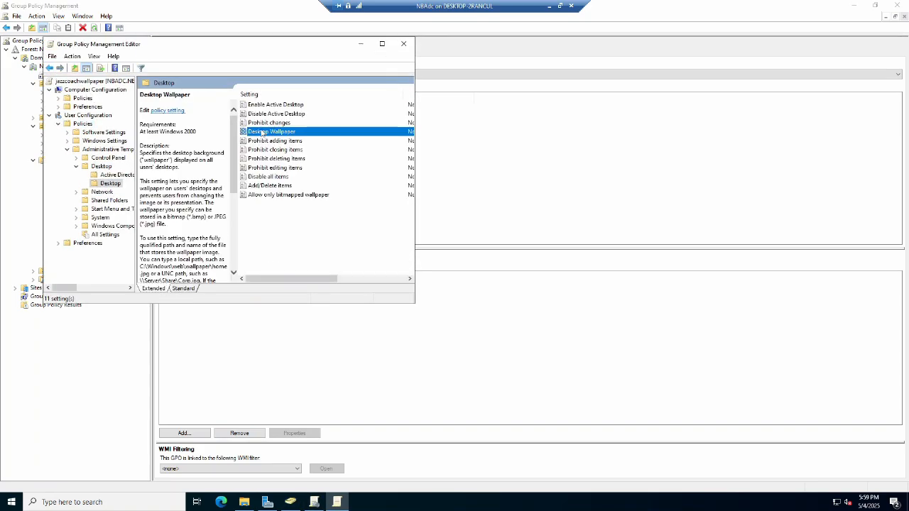
Enable Desktop Wallpaper with the jazz coach image path on \\nbadc, confirm it, and close the editor.
{"action": "double_click", "coordinate": [261, 131]}
{"action": "left_click", "coordinate": [110, 159]}
{"action": "left_click", "coordinate": [132, 242]}
{"action": "type", "text": "\\\\nbadc\\jazzwallpaper\\"}
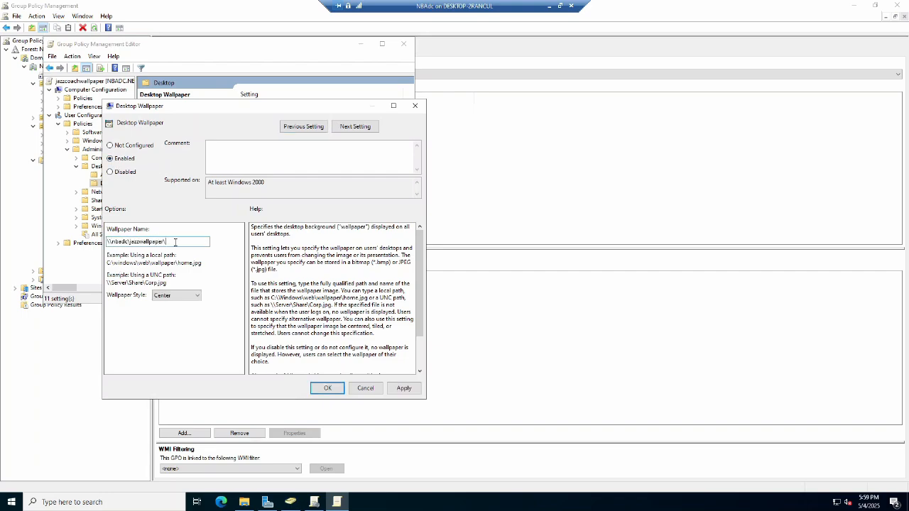
{"action": "left_click_drag", "start_coordinate": [176, 242], "coordinate": [108, 242]}
{"action": "right_click", "coordinate": [115, 240]}
{"action": "left_click", "coordinate": [142, 270]}
{"action": "left_click", "coordinate": [328, 389]}
{"action": "left_click", "coordinate": [409, 43]}
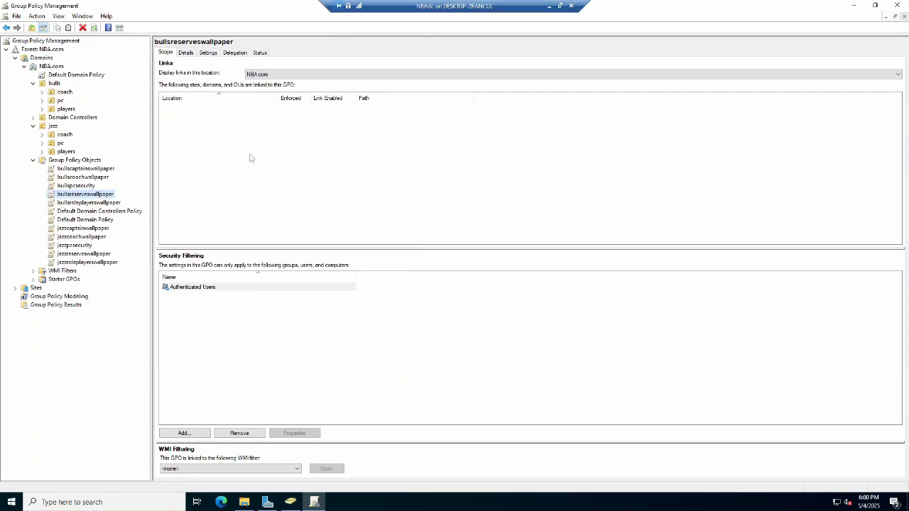
Edit the jazzcaptainwallpaper GPO and open its Desktop Wallpaper policy under User Configuration Administrative Templates Desktop.
{"action": "left_click", "coordinate": [80, 228]}
{"action": "right_click", "coordinate": [81, 228]}
{"action": "left_click", "coordinate": [99, 235]}
{"action": "left_click", "coordinate": [93, 125]}
{"action": "double_click", "coordinate": [259, 123]}
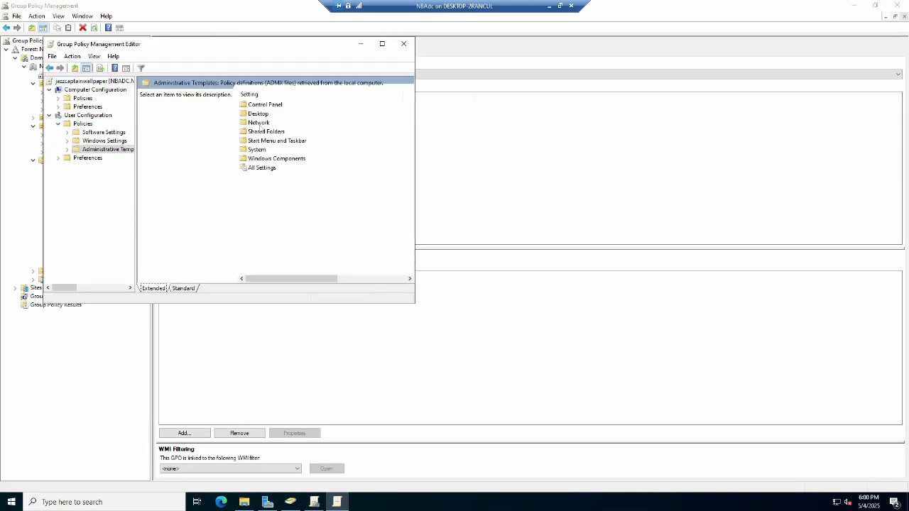
{"action": "double_click", "coordinate": [256, 115]}
{"action": "double_click", "coordinate": [256, 115]}
{"action": "left_click", "coordinate": [264, 131]}
{"action": "double_click", "coordinate": [264, 131]}
Enable Desktop Wallpaper with the captains image path under \\nbadc\jazzwallpaper\, apply it, and close the editor.
{"action": "left_click", "coordinate": [36, 84]}
{"action": "right_click", "coordinate": [107, 168]}
{"action": "left_click", "coordinate": [128, 206]}
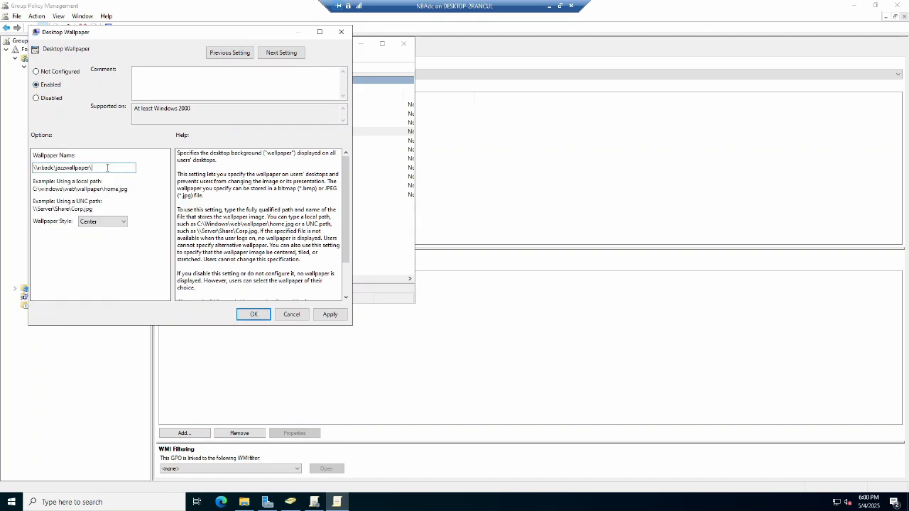
{"action": "left_click", "coordinate": [330, 314]}
{"action": "left_click", "coordinate": [291, 313]}
{"action": "left_click", "coordinate": [403, 43]}
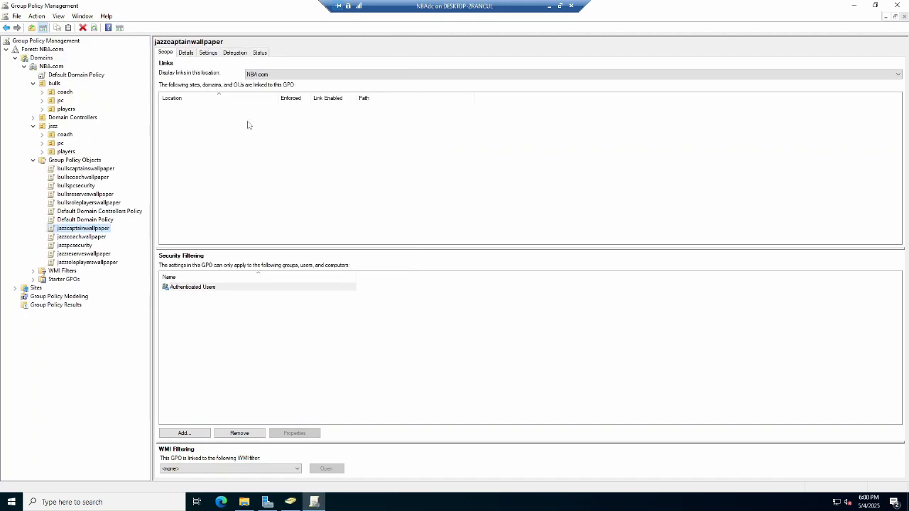
Edit the jazzroleplayerswallpaper GPO, open its Desktop Wallpaper policy, and enable it.
{"action": "left_click", "coordinate": [87, 262]}
{"action": "right_click", "coordinate": [87, 262]}
{"action": "left_click", "coordinate": [103, 270]}
{"action": "left_click", "coordinate": [82, 123]}
{"action": "double_click", "coordinate": [277, 122]}
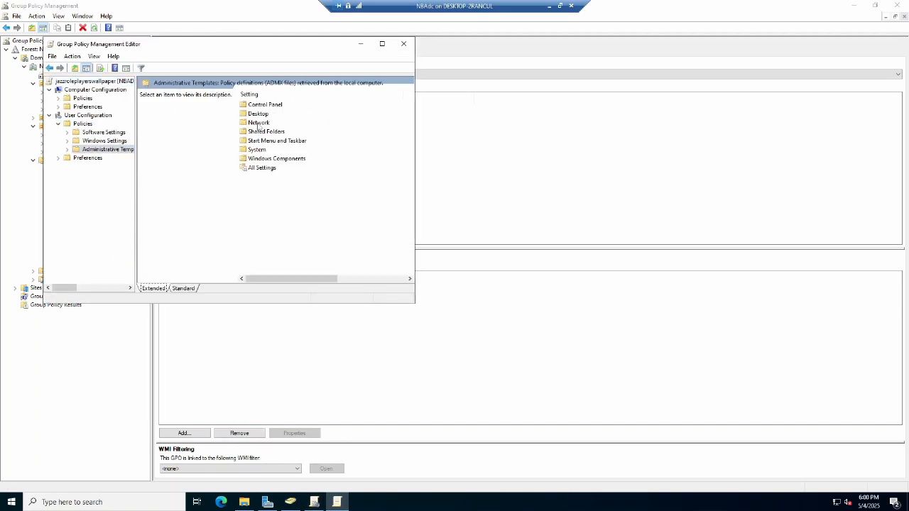
{"action": "double_click", "coordinate": [259, 114]}
{"action": "double_click", "coordinate": [256, 114]}
{"action": "double_click", "coordinate": [263, 132]}
{"action": "left_click", "coordinate": [85, 133]}
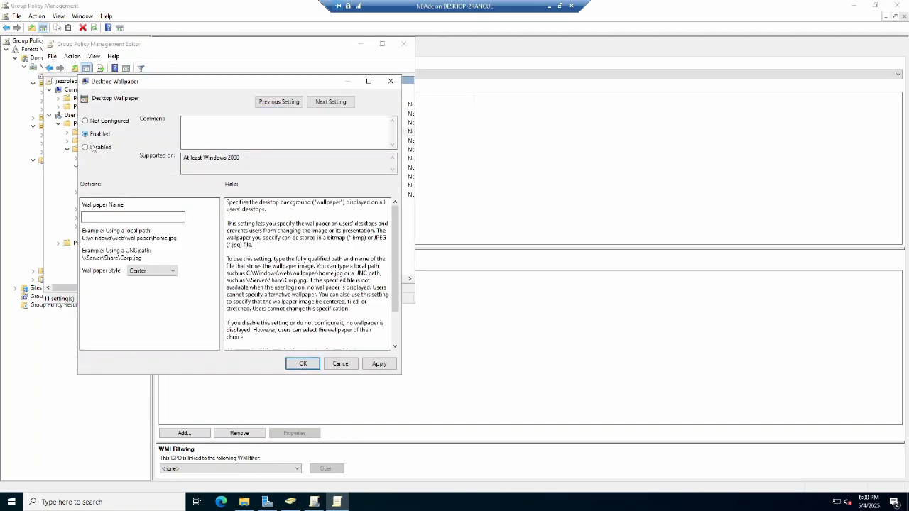
Set the wallpaper name to \\nbadc\jazzwallpaper\roleplayers.png, apply and confirm, and close the editor.
{"action": "right_click", "coordinate": [115, 217]}
{"action": "left_click", "coordinate": [142, 259]}
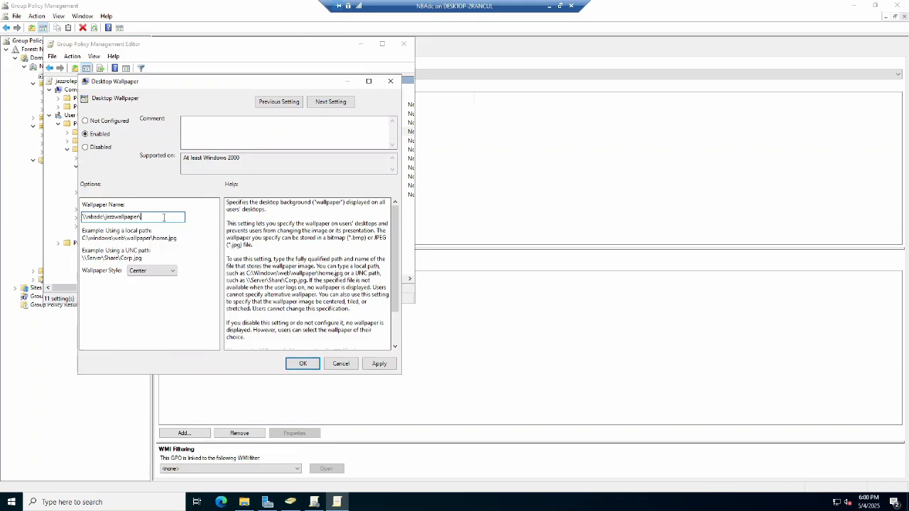
{"action": "type", "text": "layers.png"}
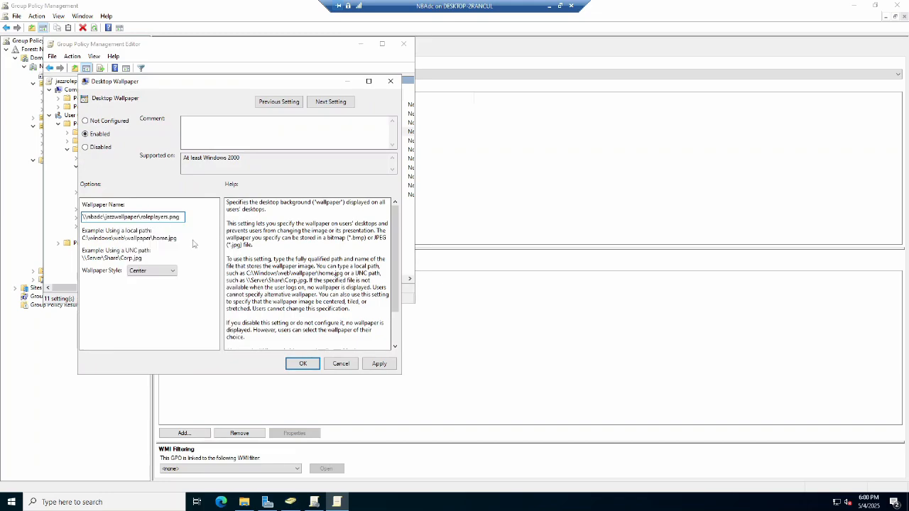
{"action": "left_click", "coordinate": [379, 364]}
{"action": "left_click", "coordinate": [304, 364]}
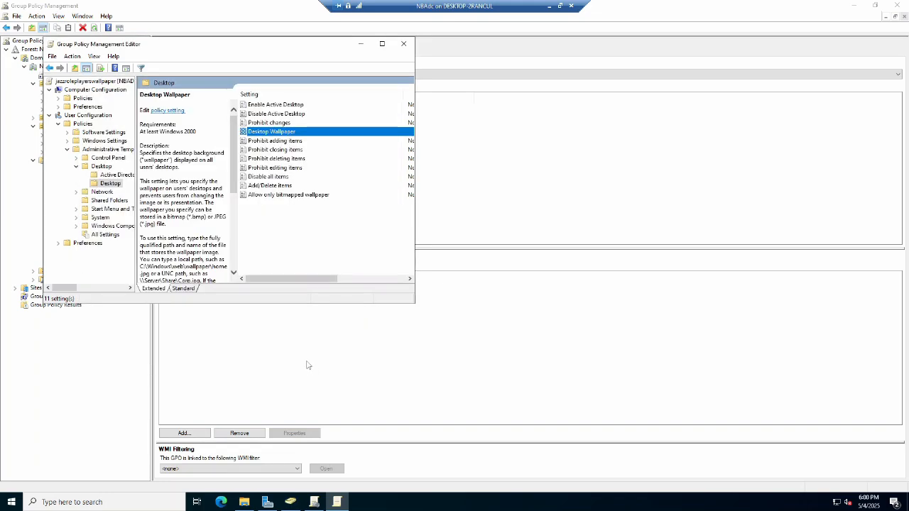
{"action": "left_click", "coordinate": [404, 42]}
Edit the jazzreserveswallpaper GPO and open its Desktop Wallpaper policy under User Configuration Administrative Templates Desktop.
{"action": "right_click", "coordinate": [85, 256]}
{"action": "left_click", "coordinate": [105, 261]}
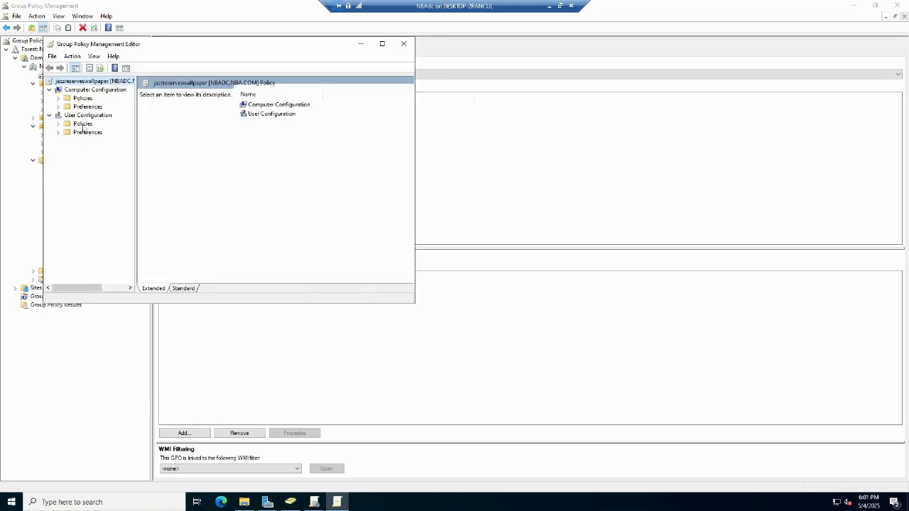
{"action": "left_click", "coordinate": [83, 124]}
{"action": "double_click", "coordinate": [268, 123]}
{"action": "double_click", "coordinate": [260, 115]}
{"action": "double_click", "coordinate": [260, 114]}
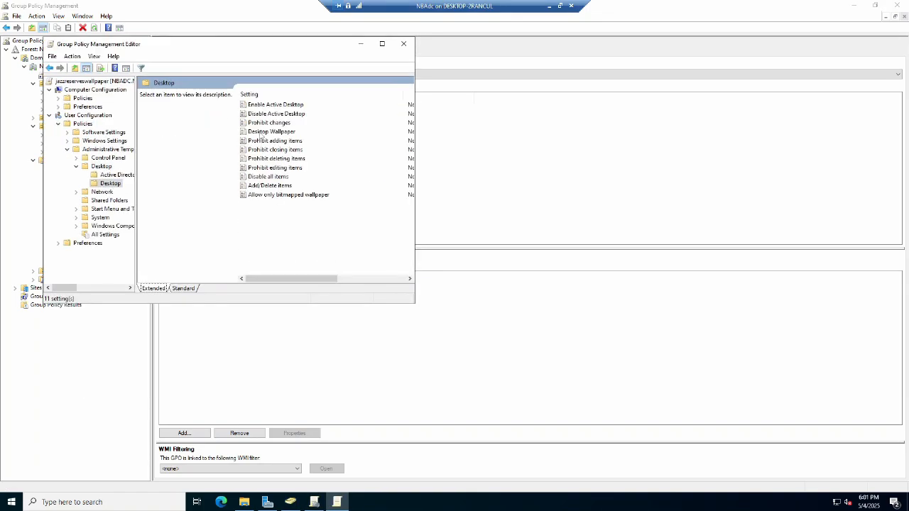
{"action": "double_click", "coordinate": [259, 132]}
Enable Desktop Wallpaper with the path \\nbadc\jazzwallpaper\reserves.jpg, then apply and confirm it.
{"action": "left_click", "coordinate": [24, 73]}
{"action": "right_click", "coordinate": [48, 153]}
{"action": "left_click", "coordinate": [60, 193]}
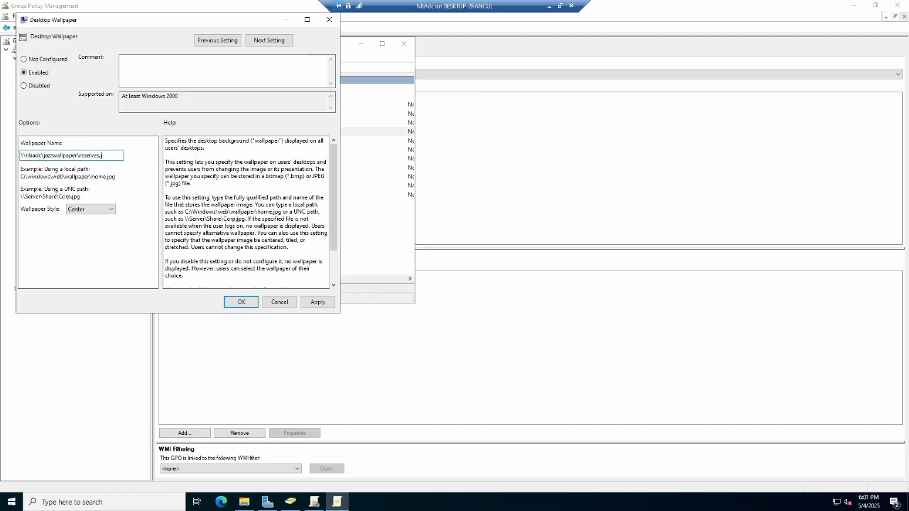
{"action": "left_click", "coordinate": [318, 301]}
{"action": "left_click", "coordinate": [242, 302]}
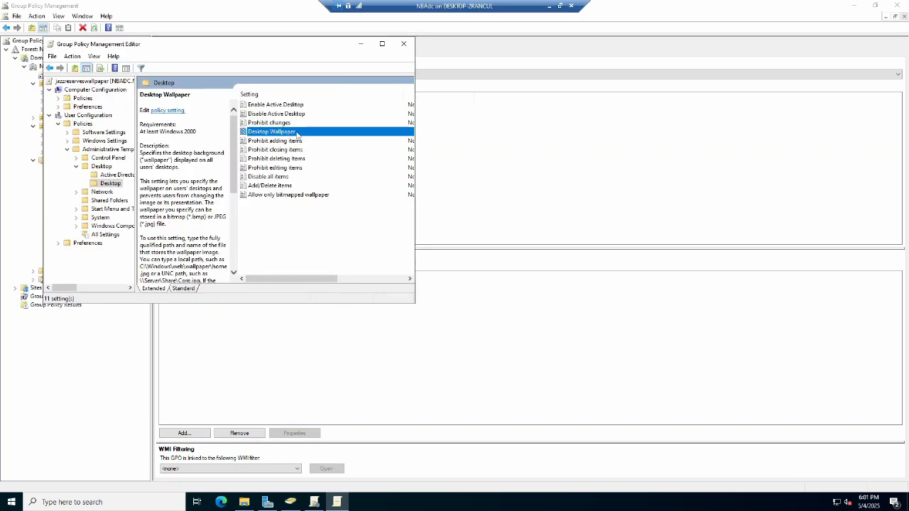
Close the policy editor and link the bullscoachwallpaper GPO to the bulls coach OU.
{"action": "left_click", "coordinate": [405, 45]}
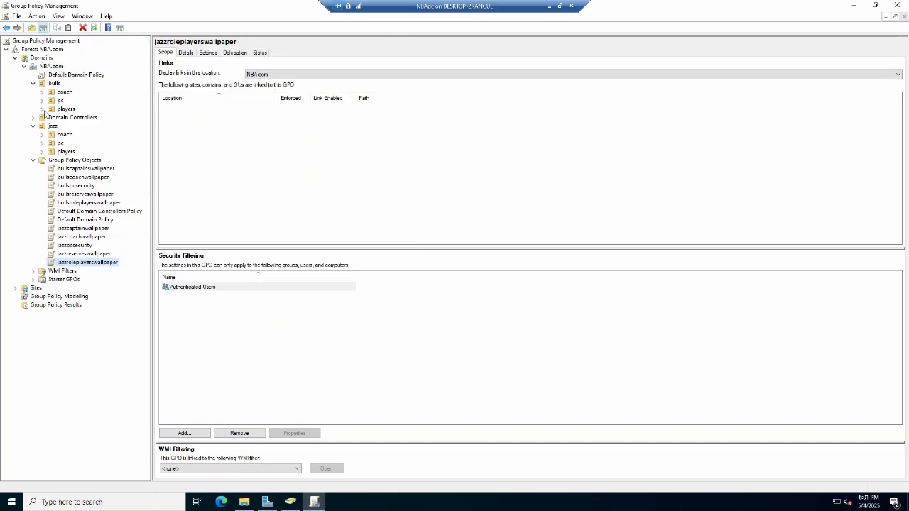
{"action": "left_click", "coordinate": [65, 91]}
{"action": "right_click", "coordinate": [66, 91]}
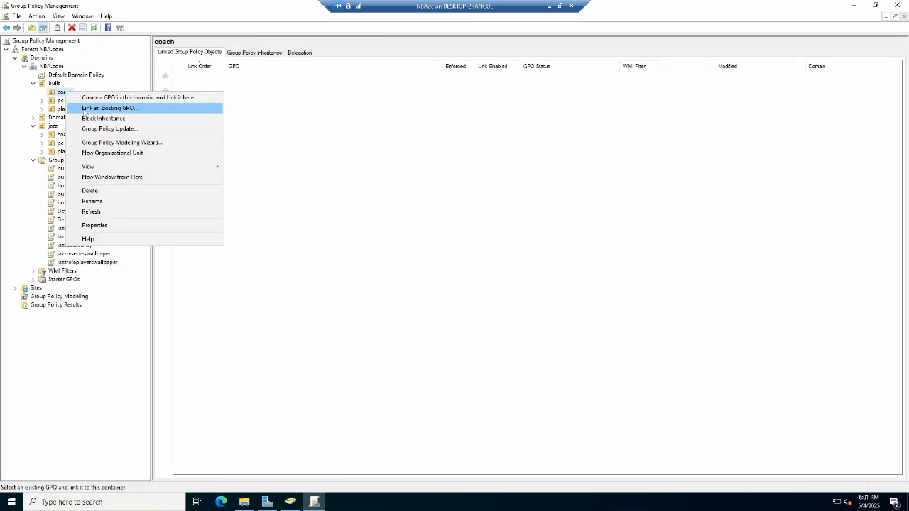
{"action": "left_click", "coordinate": [107, 109]}
{"action": "double_click", "coordinate": [389, 231]}
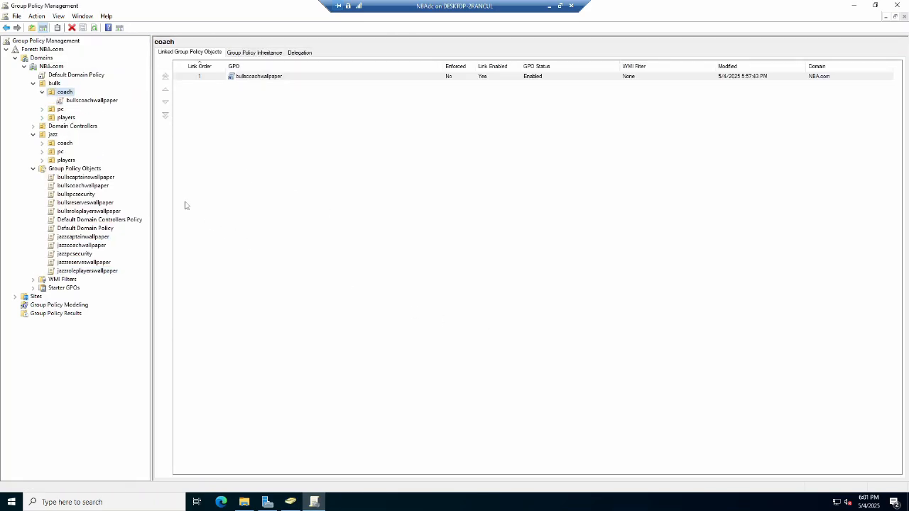
Link the bullscaptainwallpaper GPO to the captains OU under bulls players.
{"action": "left_click", "coordinate": [62, 118]}
{"action": "left_click", "coordinate": [42, 117]}
{"action": "left_click", "coordinate": [76, 126]}
{"action": "right_click", "coordinate": [81, 128]}
{"action": "left_click", "coordinate": [116, 144]}
{"action": "left_click", "coordinate": [390, 226]}
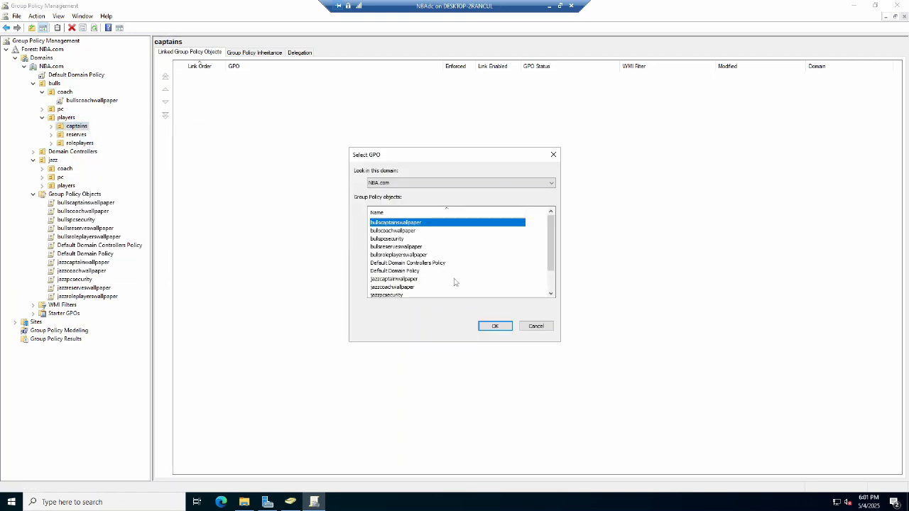
{"action": "left_click", "coordinate": [494, 327]}
Link the bullsreserveswallpaper GPO to the reserves OU under bulls players.
{"action": "left_click", "coordinate": [51, 125]}
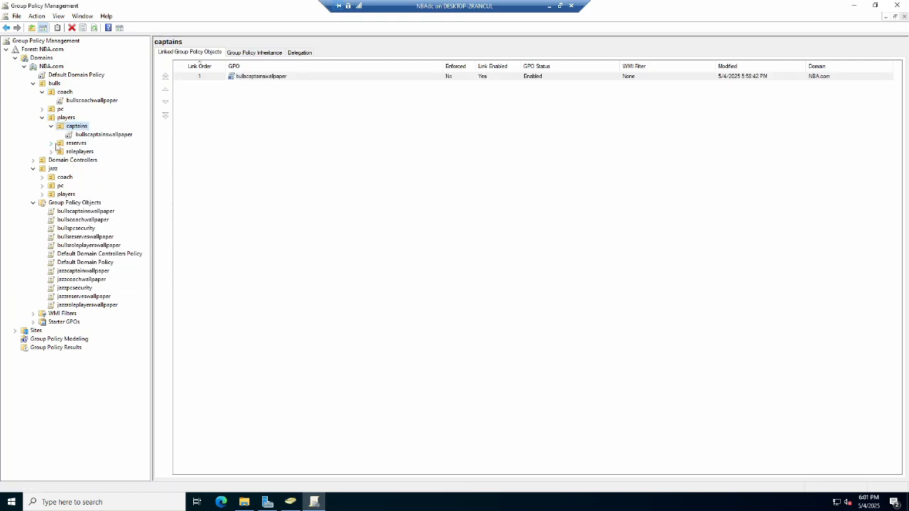
{"action": "left_click", "coordinate": [75, 143]}
{"action": "right_click", "coordinate": [74, 143]}
{"action": "left_click", "coordinate": [106, 159]}
{"action": "left_click", "coordinate": [395, 247]}
{"action": "left_click", "coordinate": [494, 325]}
Link the bullsroleplayerswallpaper GPO to the roleplayers OU under bulls players.
{"action": "left_click", "coordinate": [79, 151]}
{"action": "right_click", "coordinate": [80, 151]}
{"action": "left_click", "coordinate": [110, 167]}
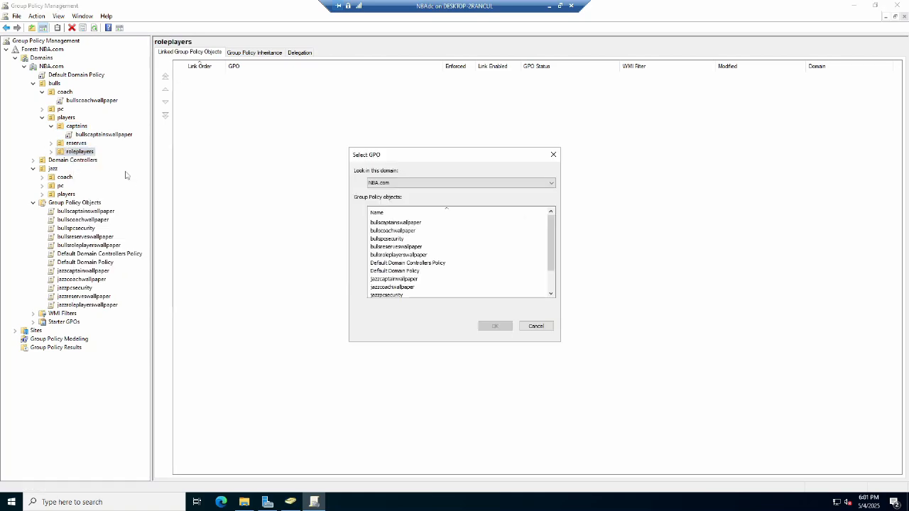
{"action": "left_click", "coordinate": [398, 254]}
{"action": "left_click", "coordinate": [495, 325]}
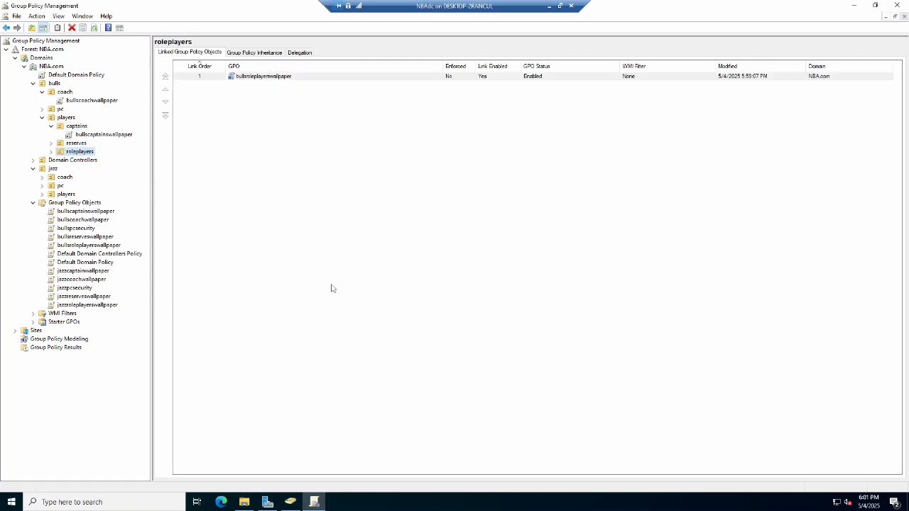
Link the jazzcoachwallpaper GPO to the jazz coach OU.
{"action": "left_click", "coordinate": [64, 176]}
{"action": "right_click", "coordinate": [64, 176]}
{"action": "left_click", "coordinate": [106, 193]}
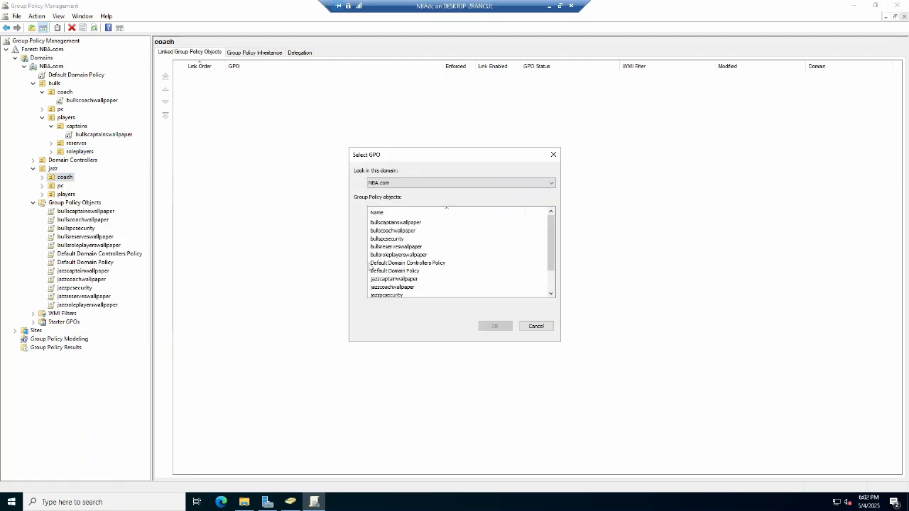
{"action": "left_click", "coordinate": [395, 287]}
{"action": "left_click", "coordinate": [495, 326]}
Link the jazzcaptainwallpaper GPO to the captains OU under jazz players.
{"action": "left_click", "coordinate": [66, 194]}
{"action": "left_click", "coordinate": [41, 194]}
{"action": "left_click", "coordinate": [76, 202]}
{"action": "right_click", "coordinate": [77, 202]}
{"action": "left_click", "coordinate": [107, 219]}
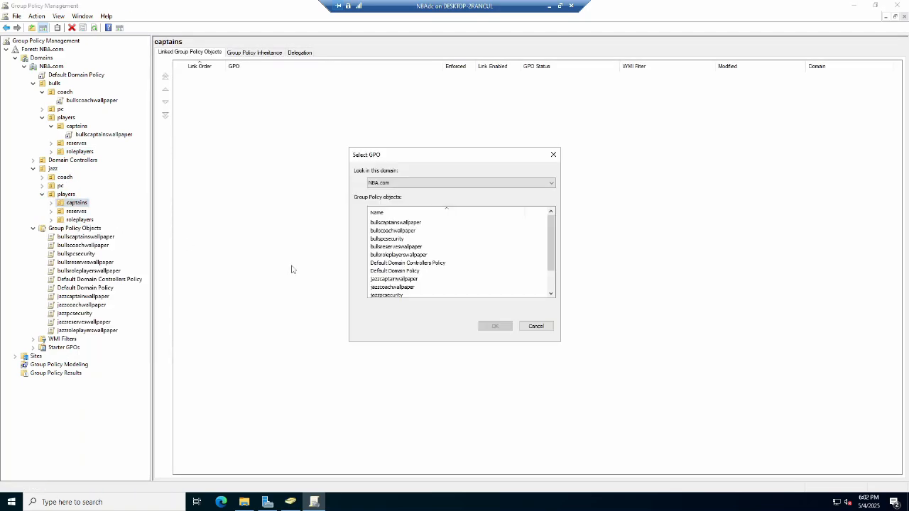
{"action": "left_click", "coordinate": [413, 279]}
{"action": "left_click", "coordinate": [495, 326]}
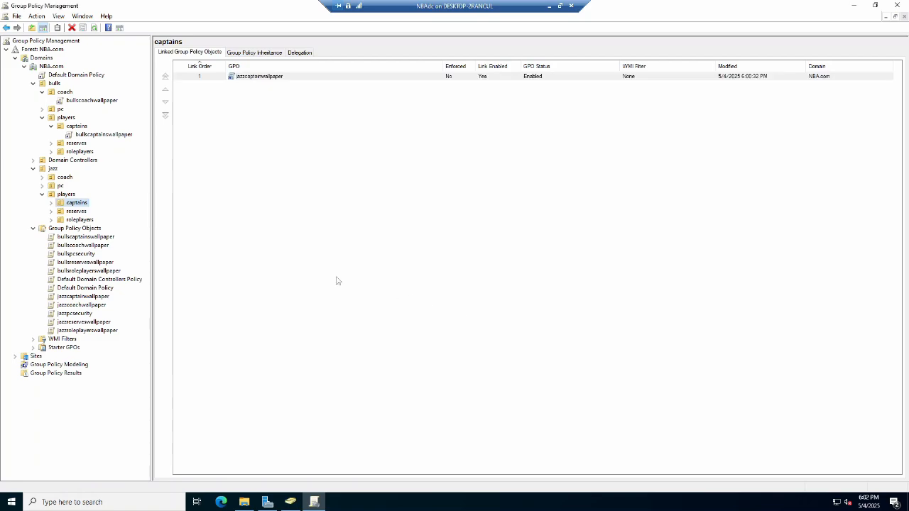
Link the jazzreserveswallpaper GPO to the reserves OU under jazz players.
{"action": "right_click", "coordinate": [76, 211]}
{"action": "left_click", "coordinate": [107, 228]}
{"action": "scroll", "coordinate": [384, 283], "scroll_direction": "down", "scroll_amount": 1}
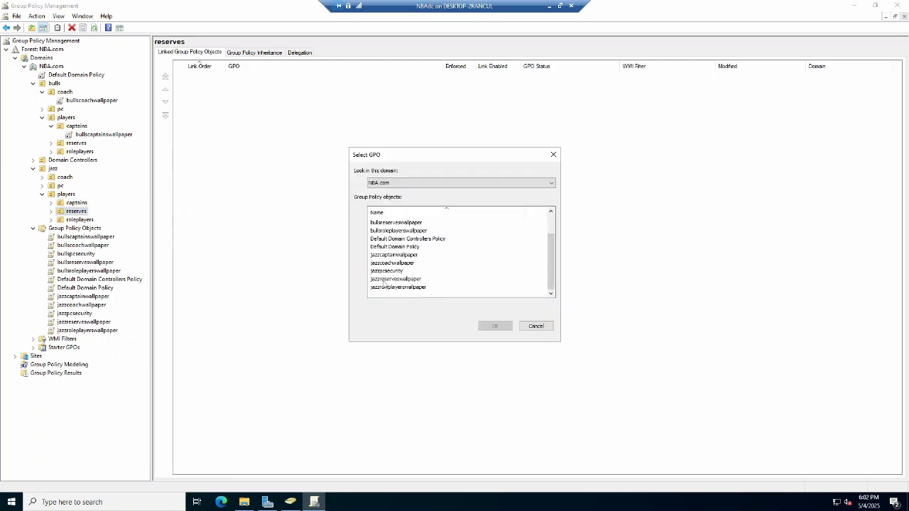
{"action": "left_click", "coordinate": [383, 279]}
{"action": "left_click", "coordinate": [495, 326]}
Link the jazzroleplayerswallpaper GPO to the roleplayers OU under jazz players.
{"action": "left_click", "coordinate": [76, 220]}
{"action": "right_click", "coordinate": [75, 220]}
{"action": "left_click", "coordinate": [113, 234]}
{"action": "scroll", "coordinate": [406, 286], "scroll_direction": "down", "scroll_amount": 1}
{"action": "left_click", "coordinate": [398, 288]}
{"action": "left_click", "coordinate": [495, 326]}
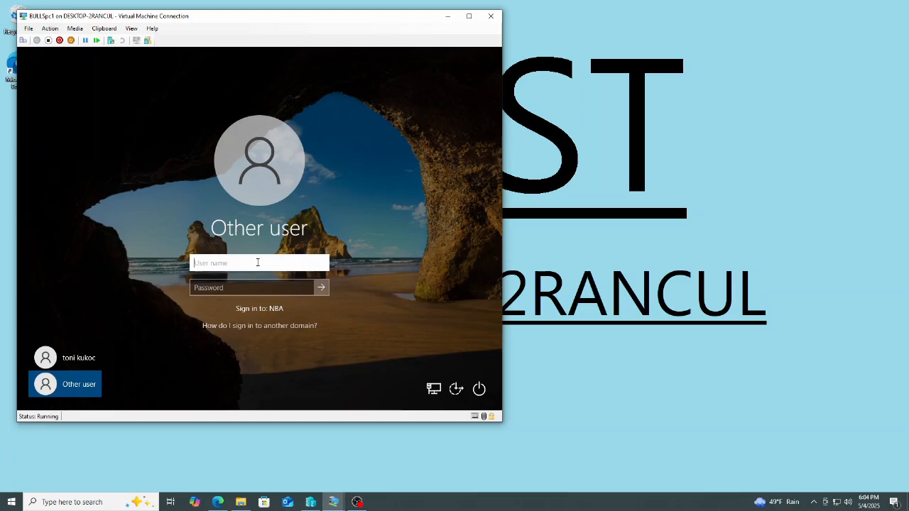
Switch to the BULLSpc1 virtual machine and sign in to NBA as pjackson with the account password.
{"action": "type", "text": "pjackos"}
{"action": "key", "text": "Tab"}
{"action": "type", "text": "•"}
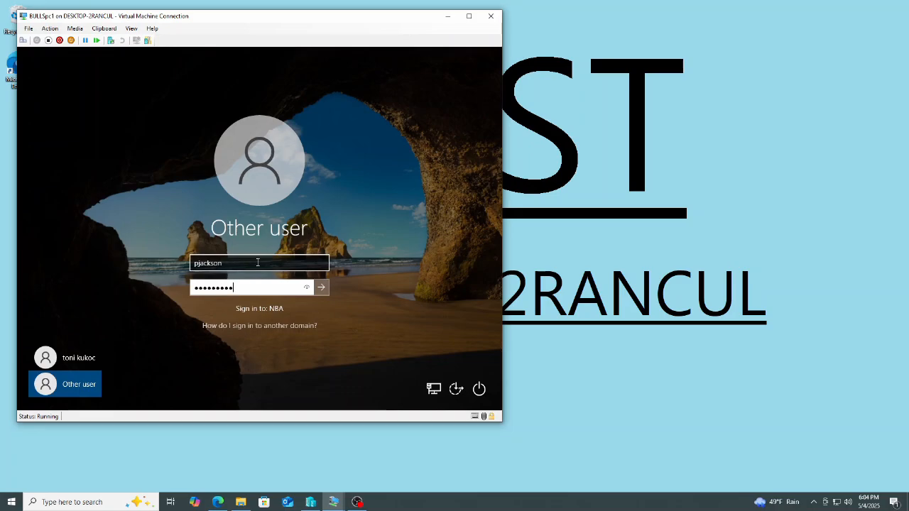
{"action": "type", "text": "•••••••"}
{"action": "key", "text": "Return"}
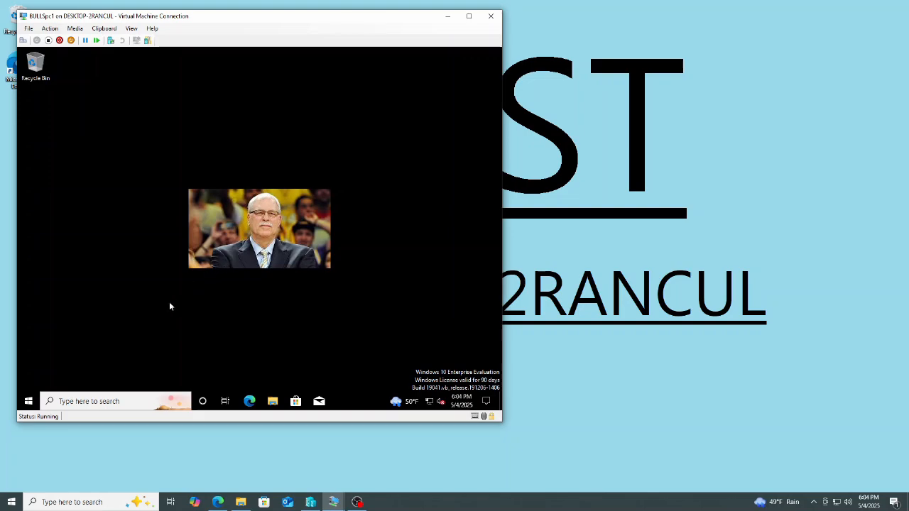
Sign out of the phil jackson session and dismiss the cmd.exe application error.
{"action": "left_click", "coordinate": [27, 402]}
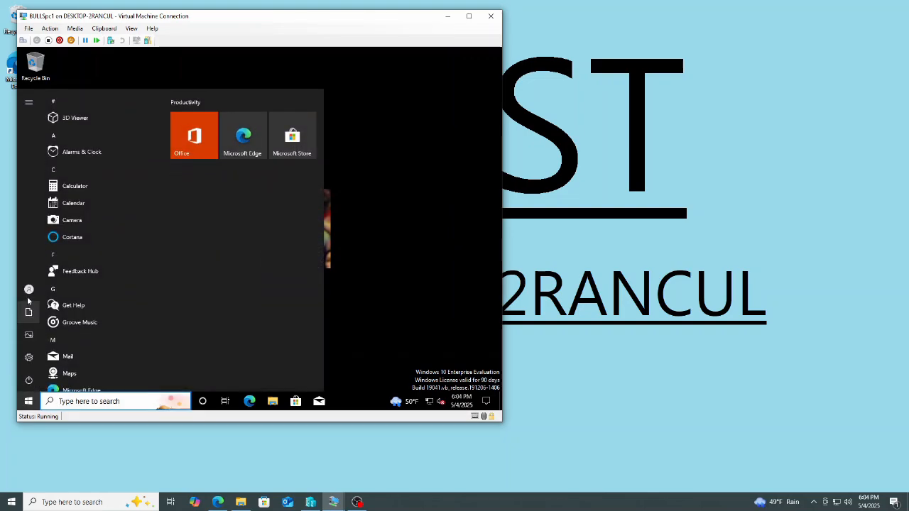
{"action": "mouse_move", "coordinate": [27, 291]}
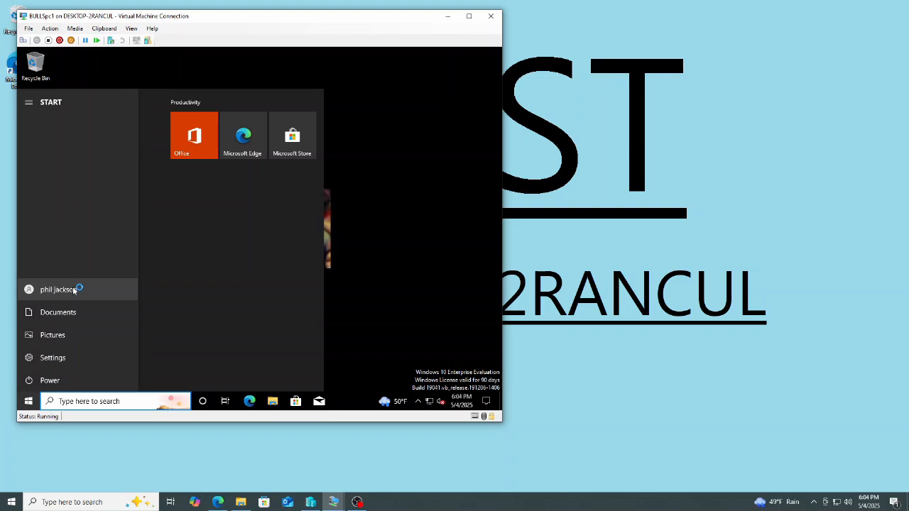
{"action": "left_click", "coordinate": [58, 290]}
{"action": "left_click", "coordinate": [51, 247]}
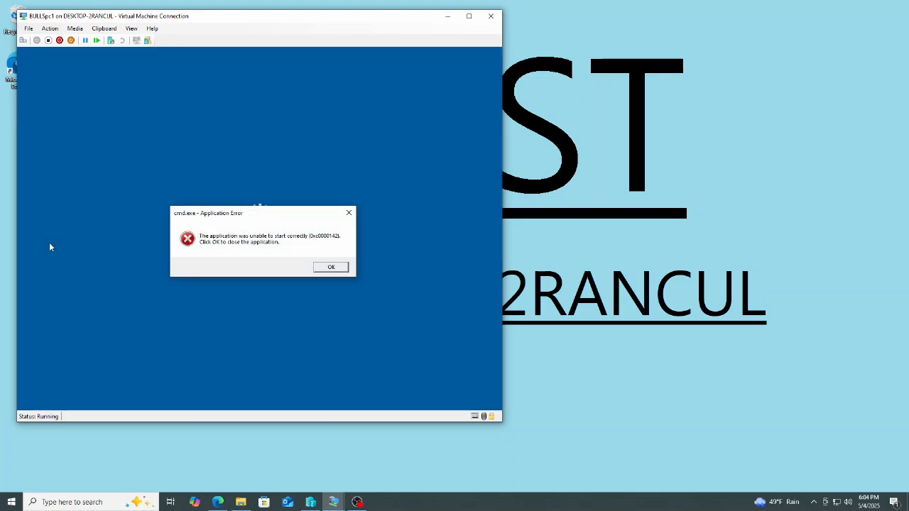
{"action": "left_click", "coordinate": [331, 268]}
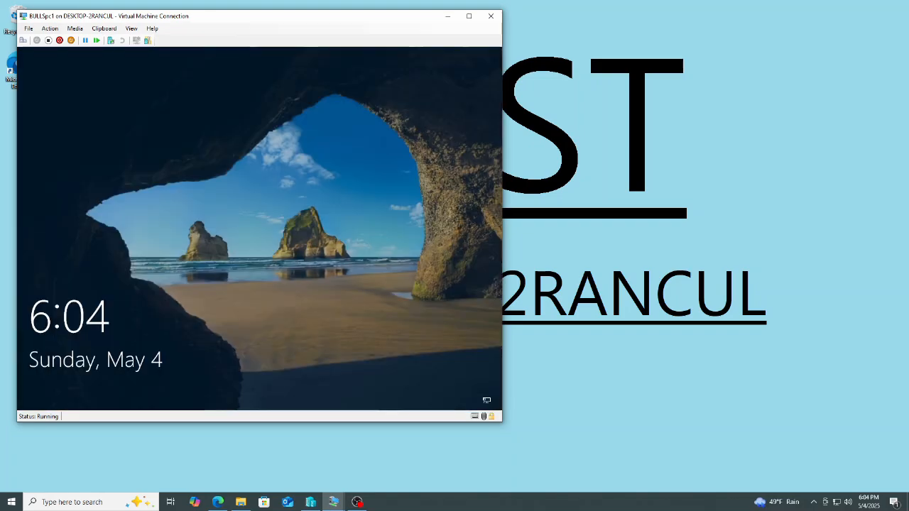
{"action": "left_click", "coordinate": [189, 307]}
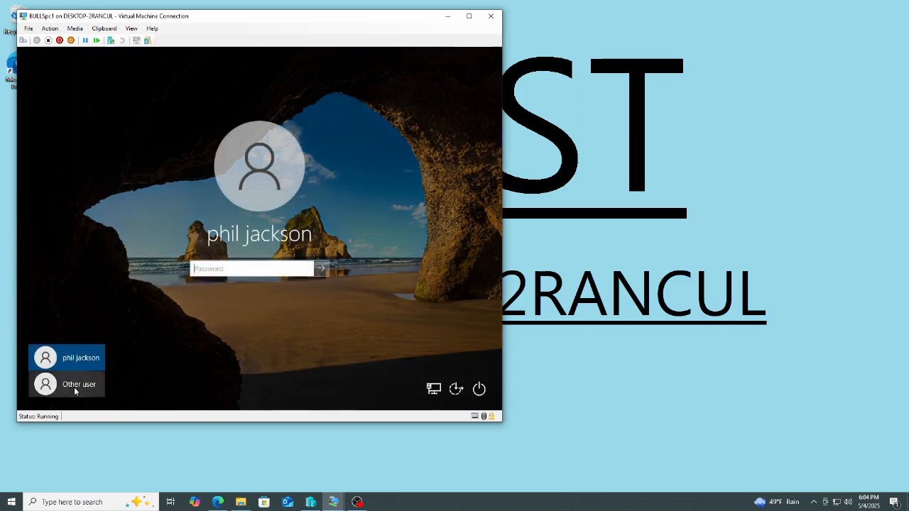
{"action": "left_click", "coordinate": [76, 389]}
{"action": "type", "text": "mjordan"}
{"action": "key", "text": "Tab"}
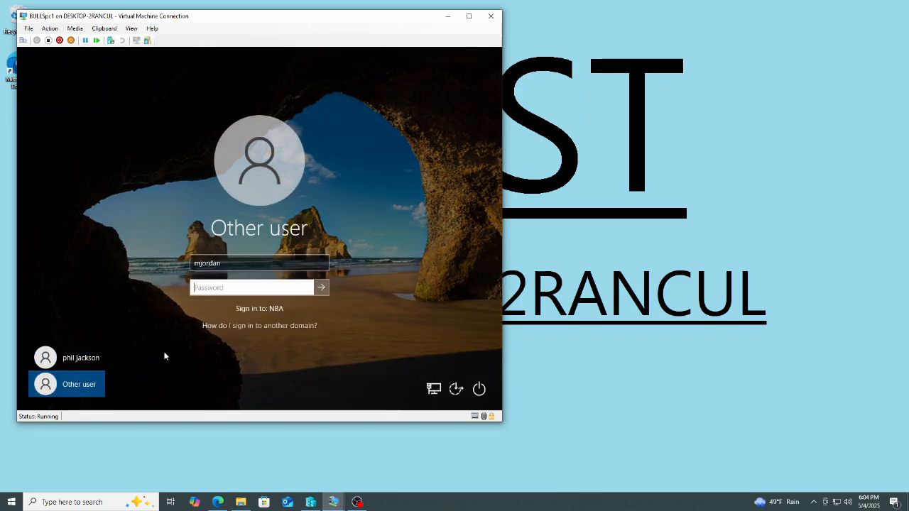
{"action": "type", "text": "*********"}
{"action": "key", "text": "Return"}
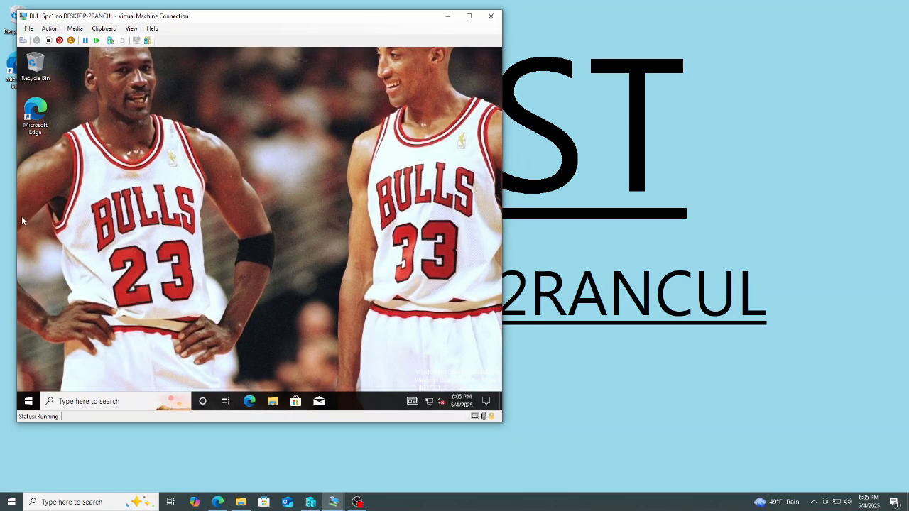
Sign out of the michael jordan session from the Start menu's user options.
{"action": "left_click", "coordinate": [31, 406]}
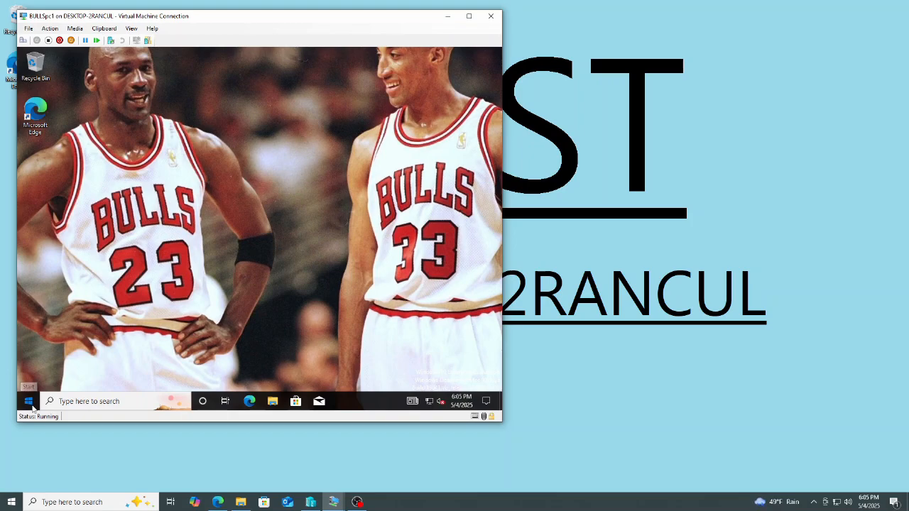
{"action": "left_click", "coordinate": [29, 289]}
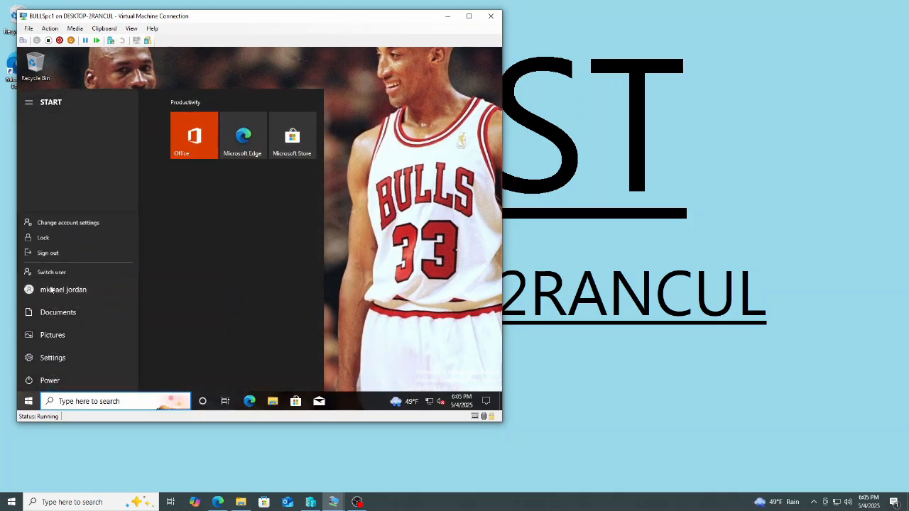
{"action": "left_click", "coordinate": [59, 246]}
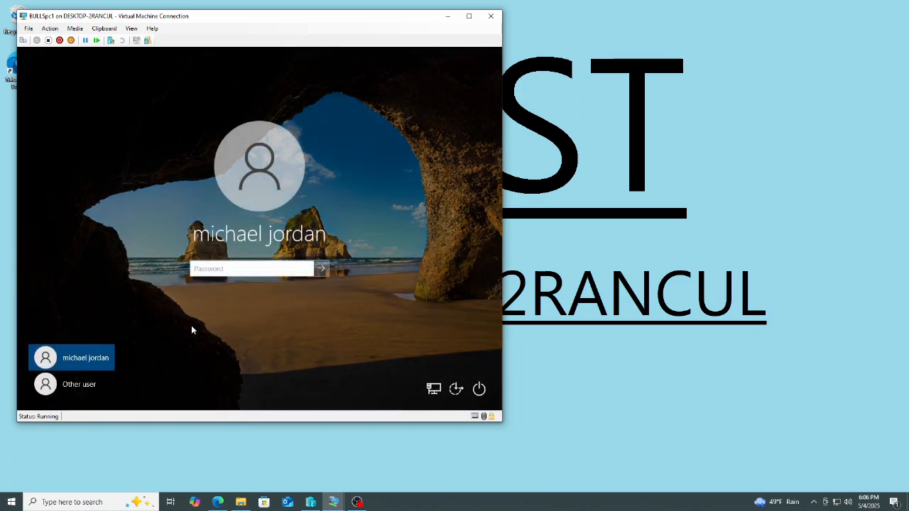
{"action": "left_click", "coordinate": [85, 387]}
{"action": "type", "text": "rharper"}
{"action": "key", "text": "Tab"}
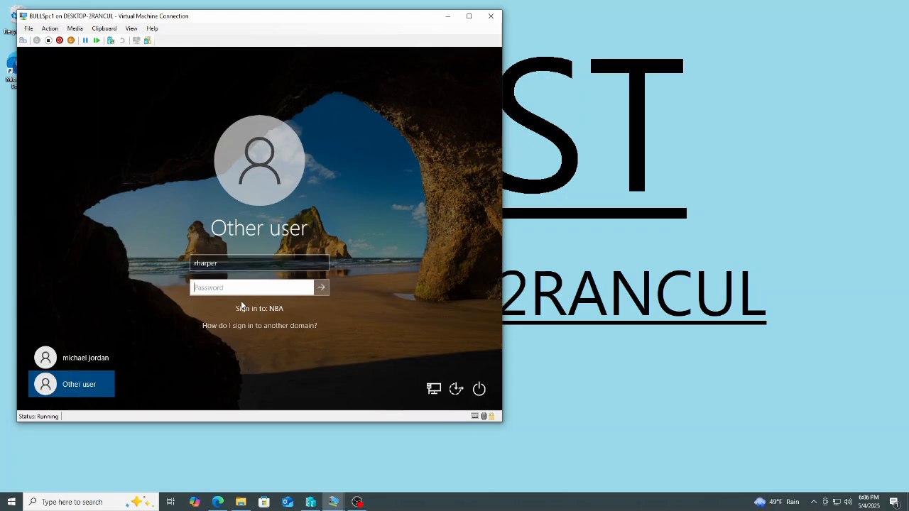
{"action": "type", "text": "**********"}
{"action": "key", "text": "Return"}
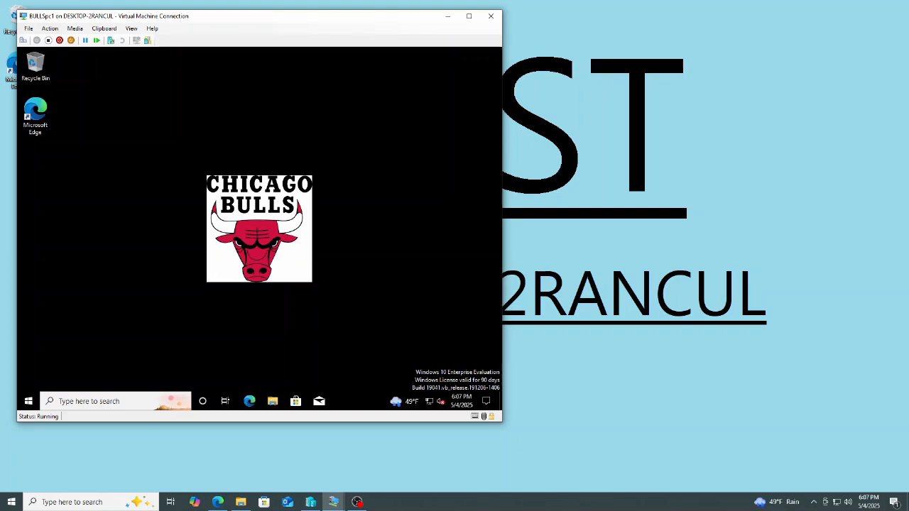
Sign out of the ron harper session from the Start menu's user options.
{"action": "key", "text": "super+x"}
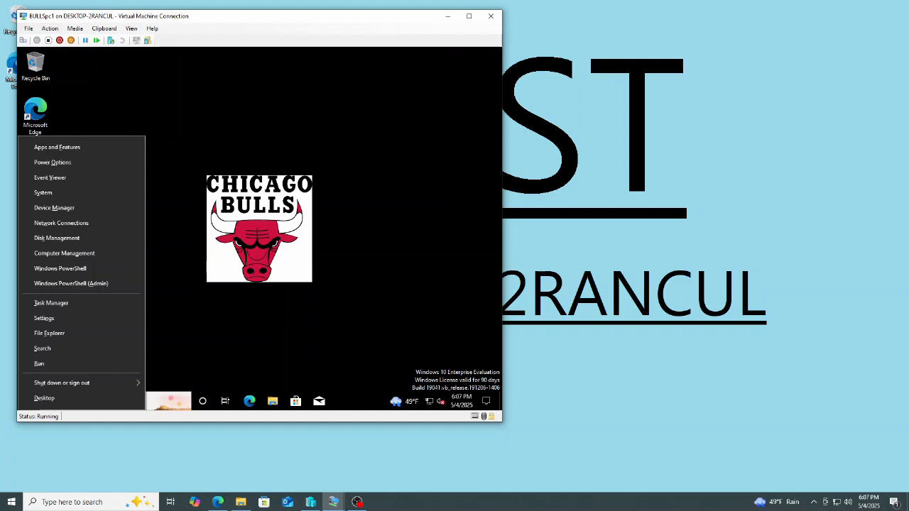
{"action": "key", "text": "Escape"}
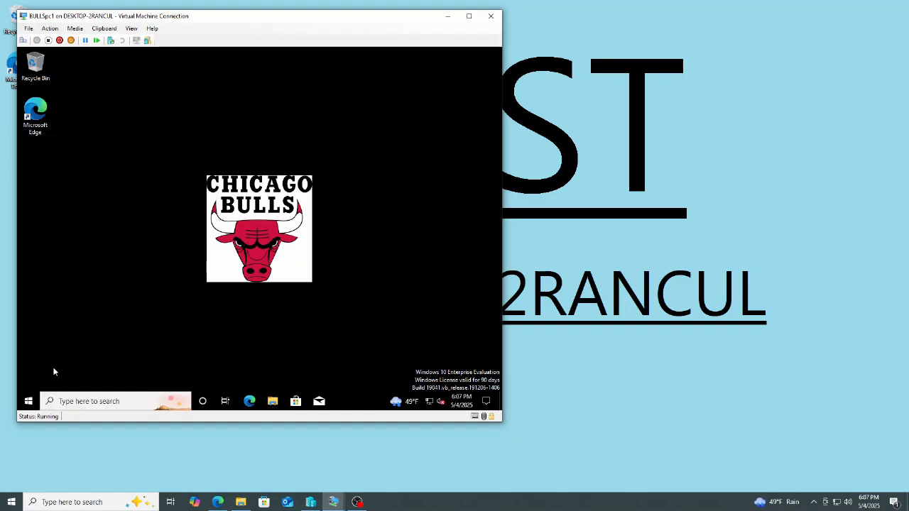
{"action": "left_click", "coordinate": [28, 401]}
{"action": "left_click", "coordinate": [28, 289]}
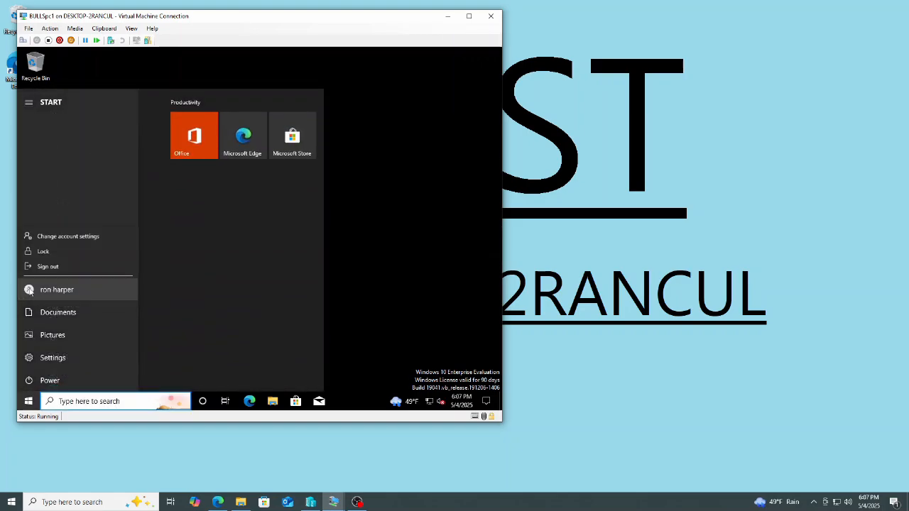
{"action": "left_click", "coordinate": [48, 245]}
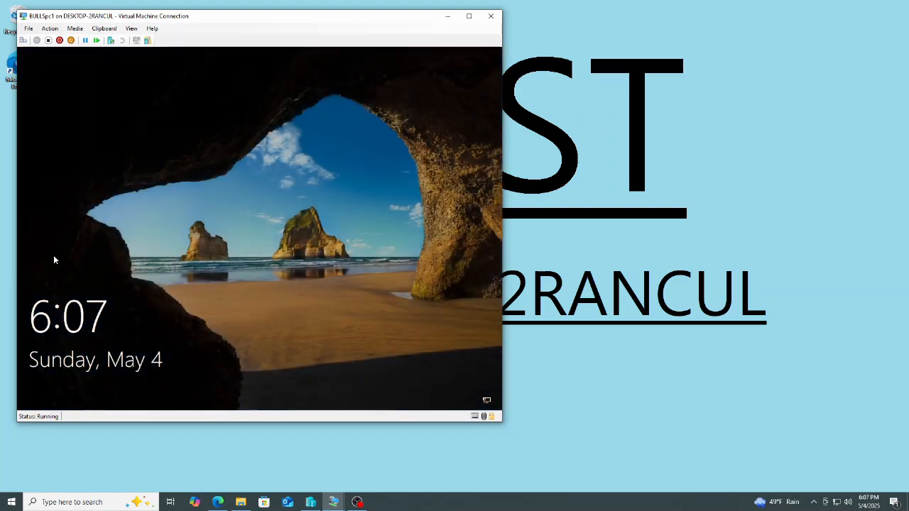
{"action": "left_click", "coordinate": [132, 305]}
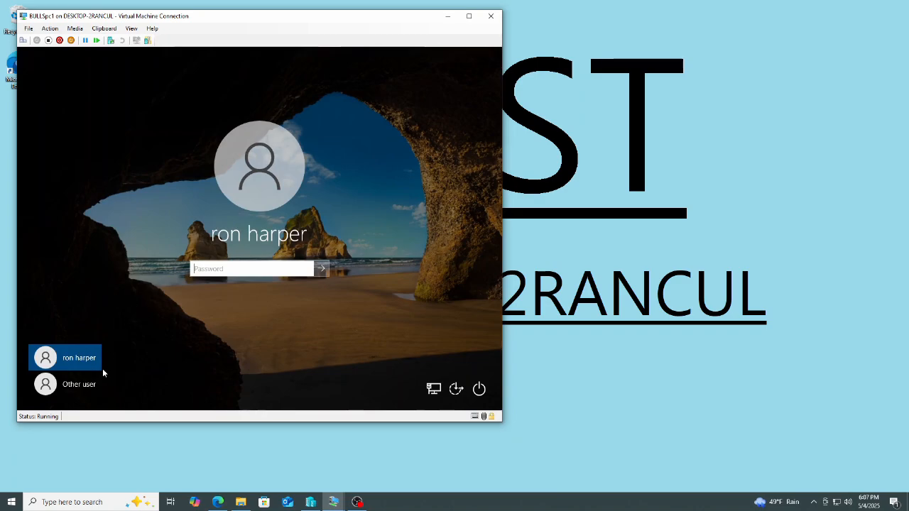
{"action": "left_click", "coordinate": [90, 386]}
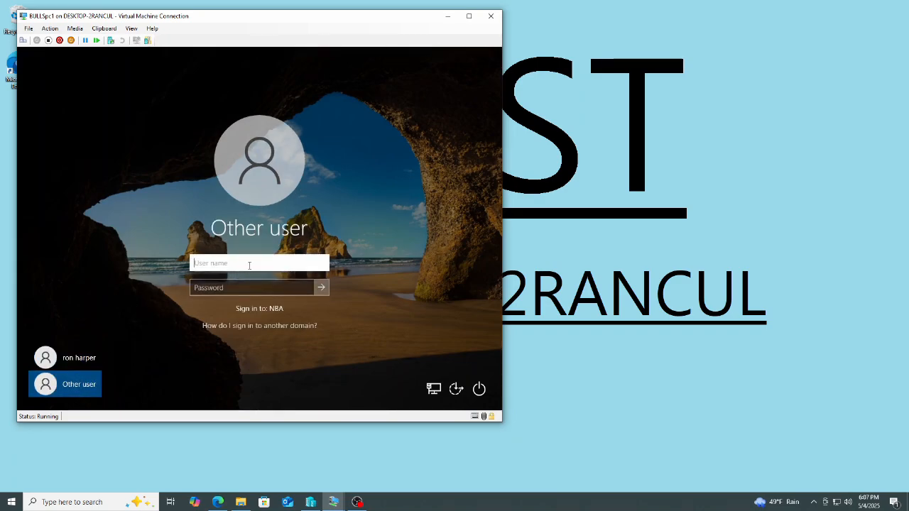
{"action": "type", "text": "k"}
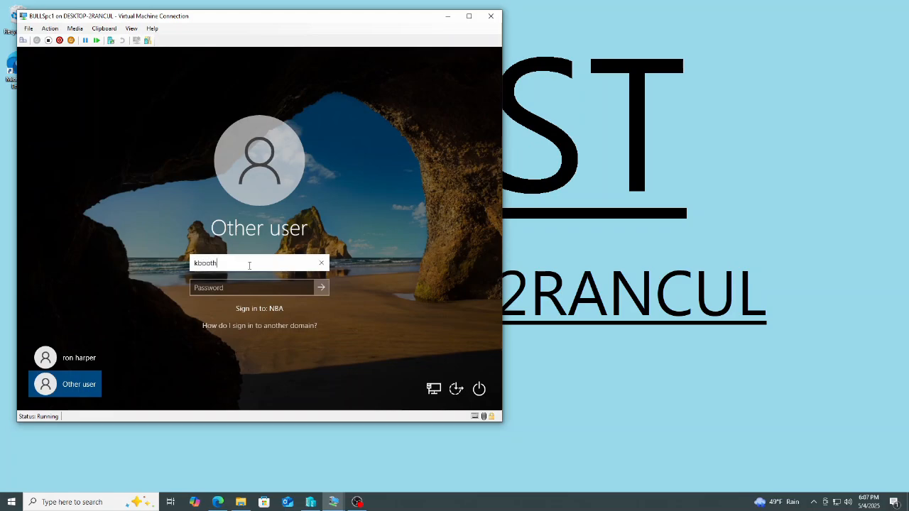
{"action": "type", "text": "booth"}
{"action": "key", "text": "Tab"}
{"action": "type", "text": "••"}
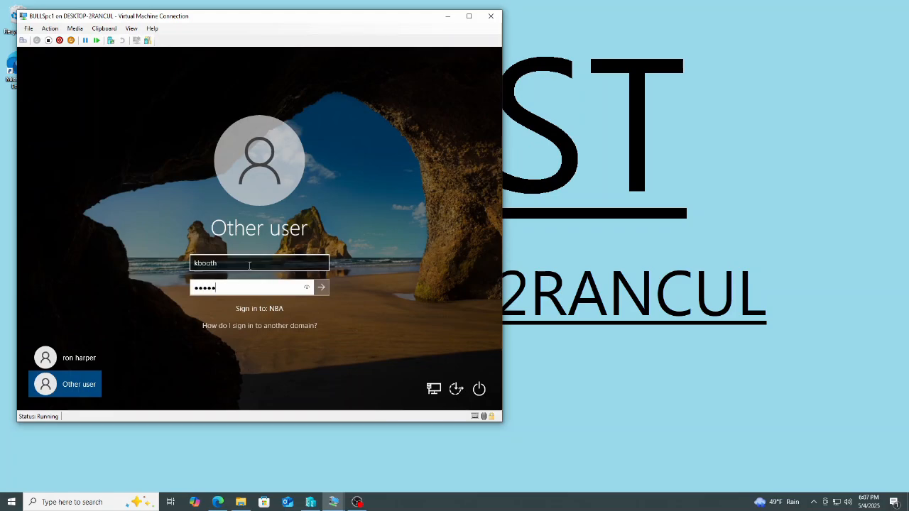
{"action": "key", "text": "Return"}
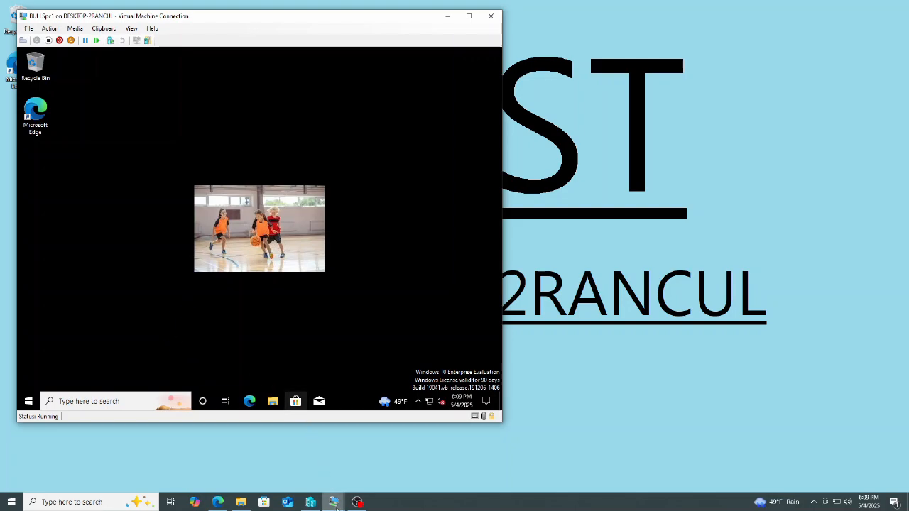
Switch to the JAZZpc1 virtual machine and sign in as another user, jsloan, entering the account password.
{"action": "mouse_move", "coordinate": [336, 507]}
{"action": "left_click", "coordinate": [426, 458]}
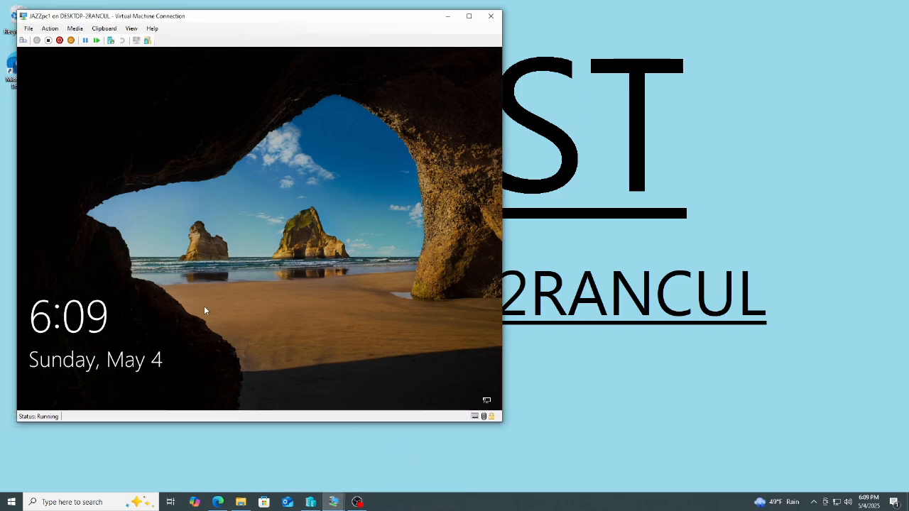
{"action": "left_click", "coordinate": [181, 286]}
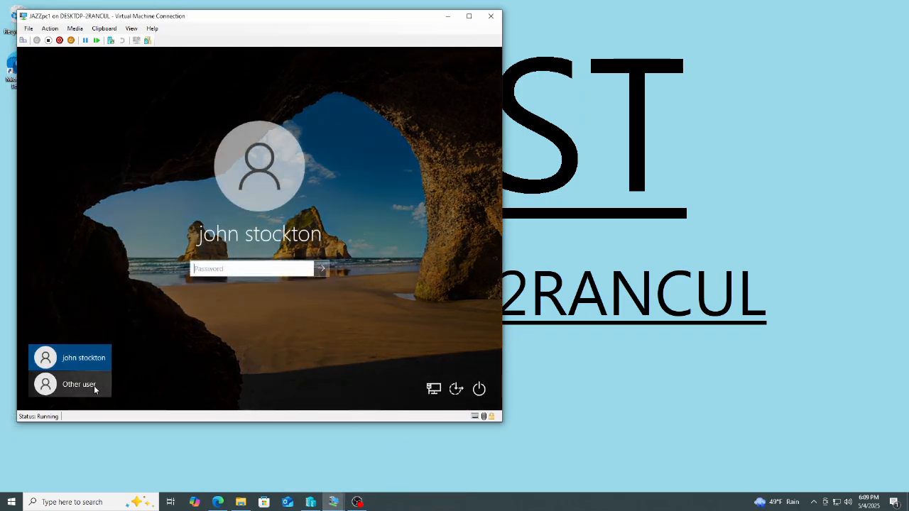
{"action": "left_click", "coordinate": [96, 388]}
{"action": "type", "text": "j"}
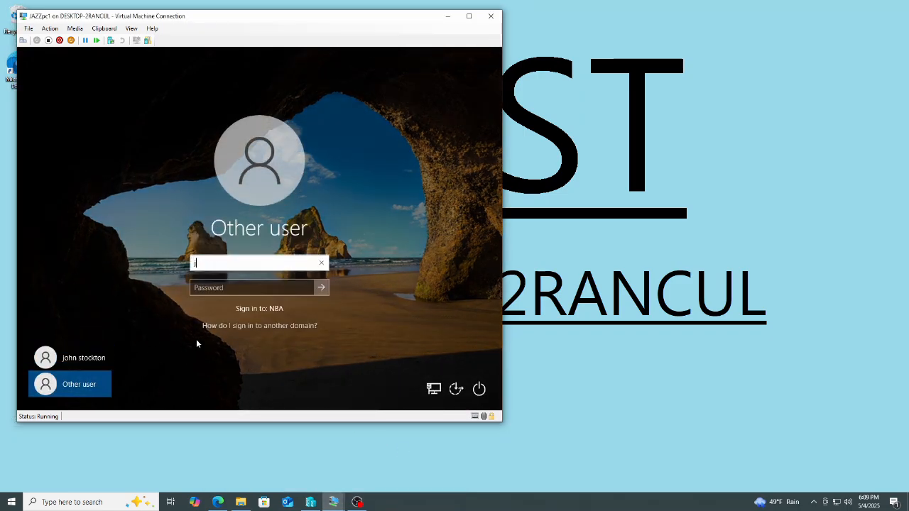
{"action": "type", "text": "sloan"}
{"action": "key", "text": "Tab"}
{"action": "type", "text": "*********"}
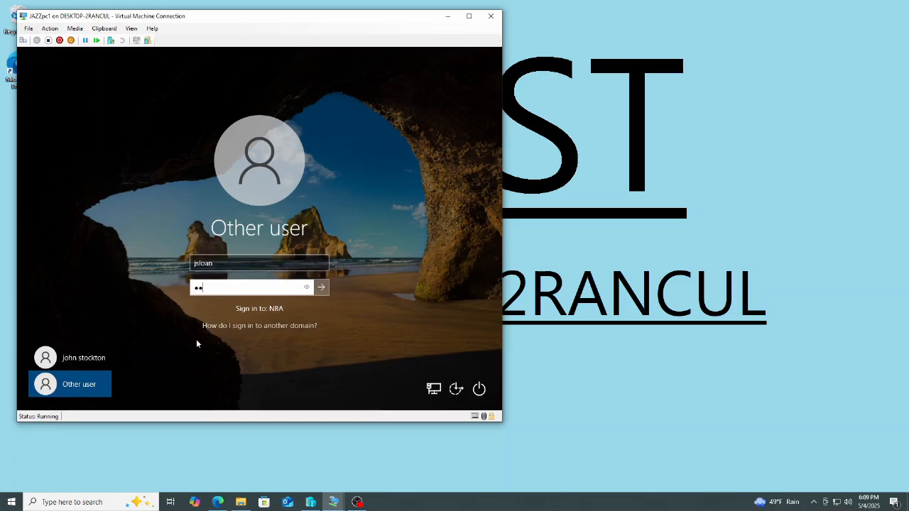
{"action": "key", "text": "Return"}
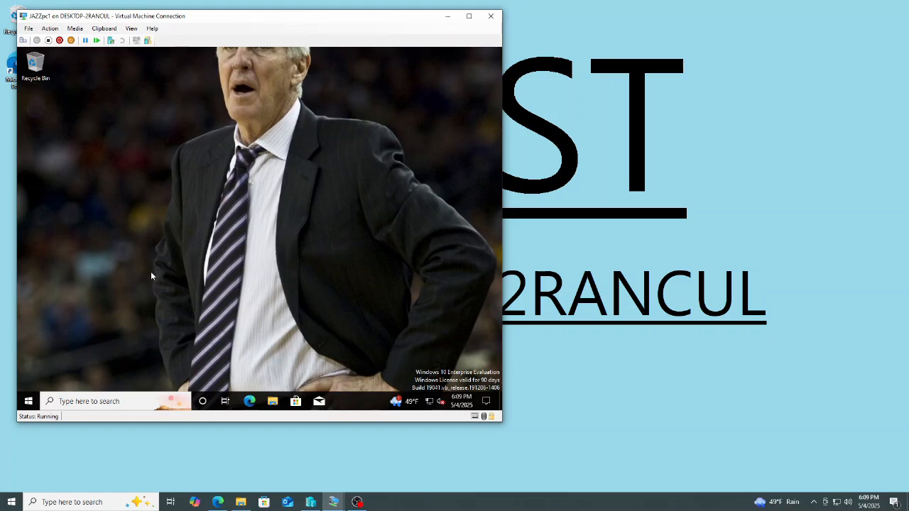
Sign out of the jerry sloan session from the Start menu's user options.
{"action": "left_click", "coordinate": [29, 402]}
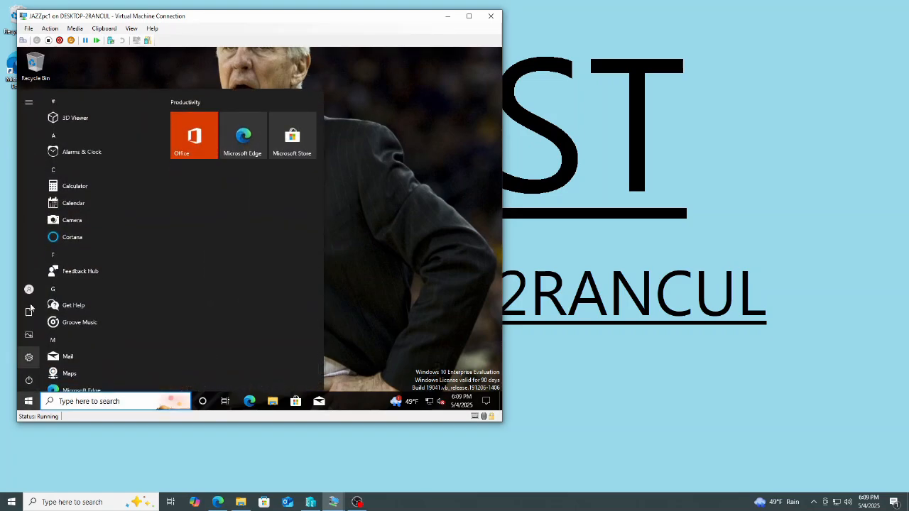
{"action": "mouse_move", "coordinate": [29, 291]}
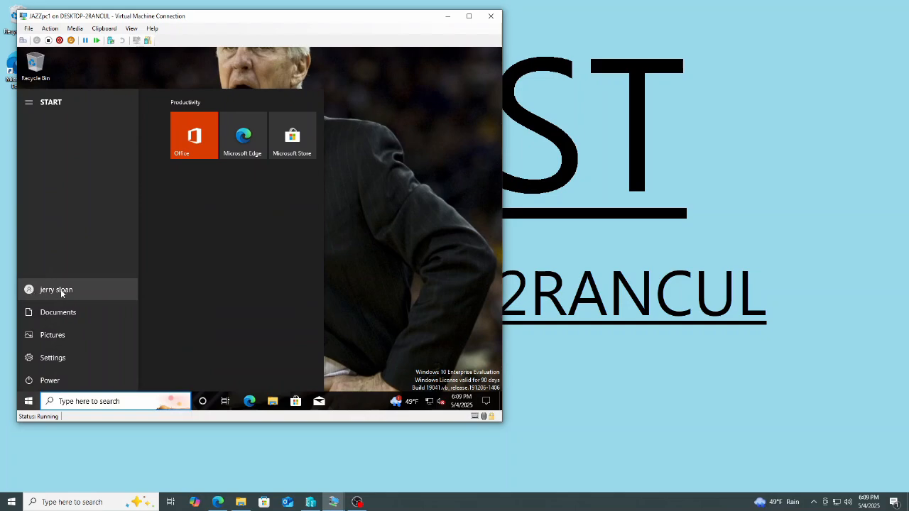
{"action": "left_click", "coordinate": [60, 289]}
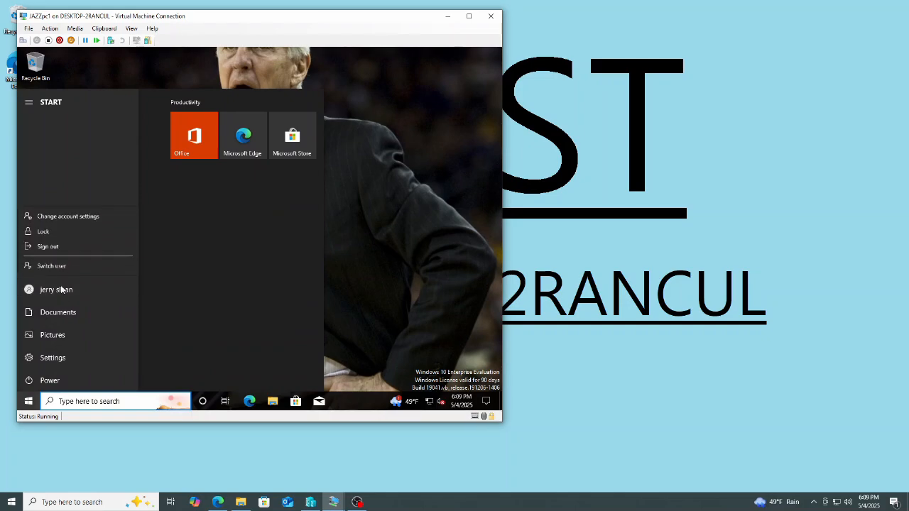
{"action": "left_click", "coordinate": [56, 247]}
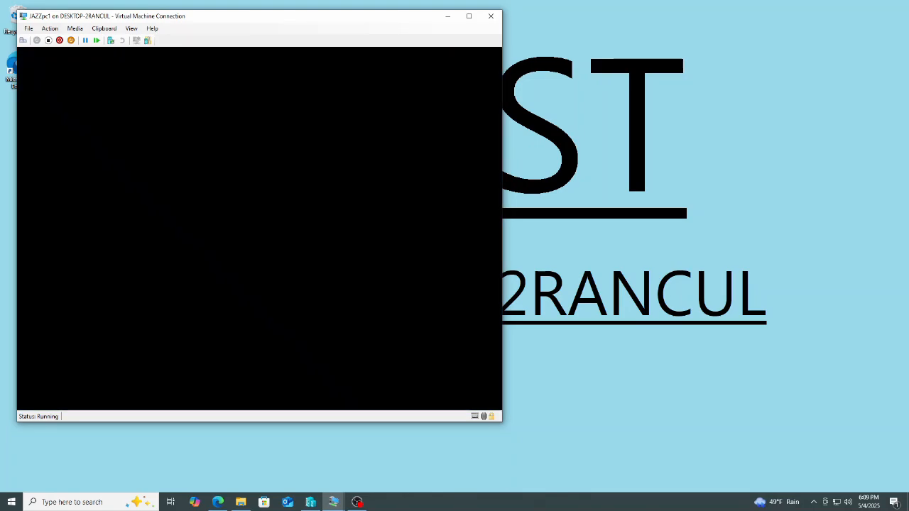
Sign in as karl malone and sign out of that session from the Start menu's user options.
{"action": "left_click", "coordinate": [110, 274]}
{"action": "left_click", "coordinate": [80, 386]}
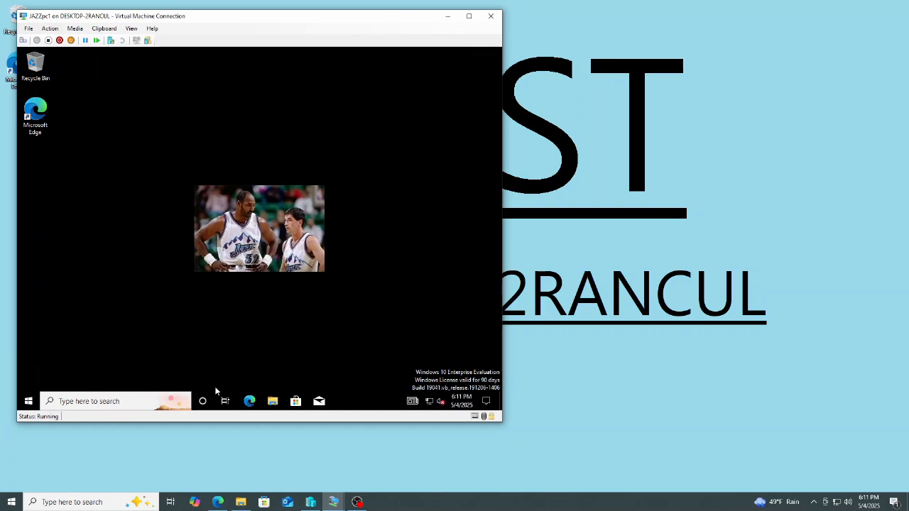
{"action": "left_click", "coordinate": [28, 401]}
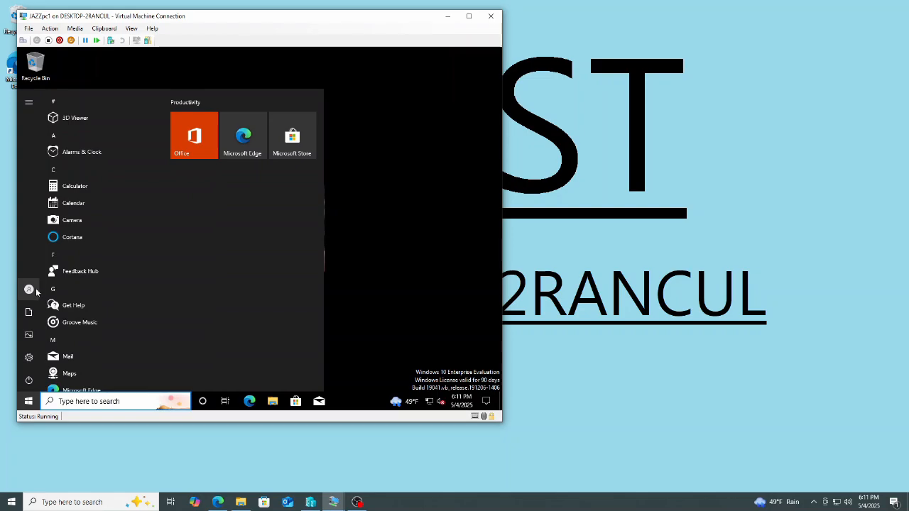
{"action": "left_click", "coordinate": [28, 290]}
{"action": "left_click", "coordinate": [58, 249]}
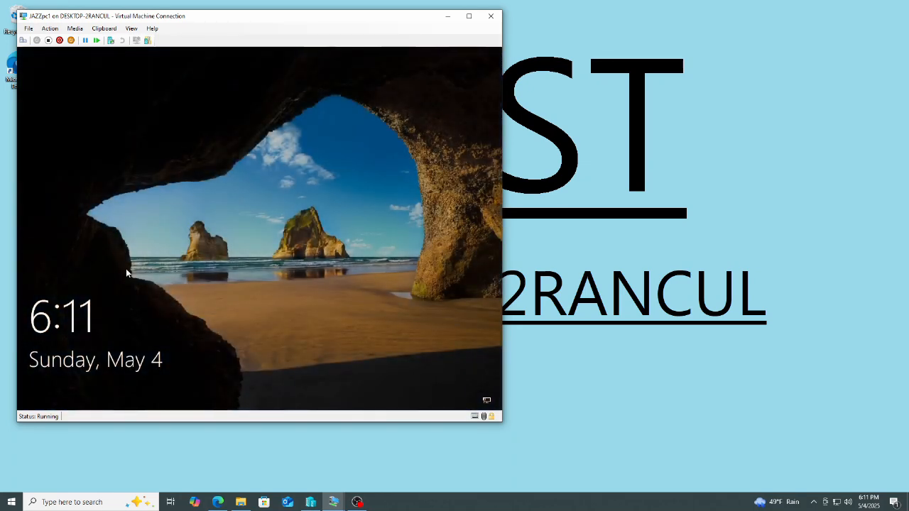
{"action": "left_click", "coordinate": [133, 271]}
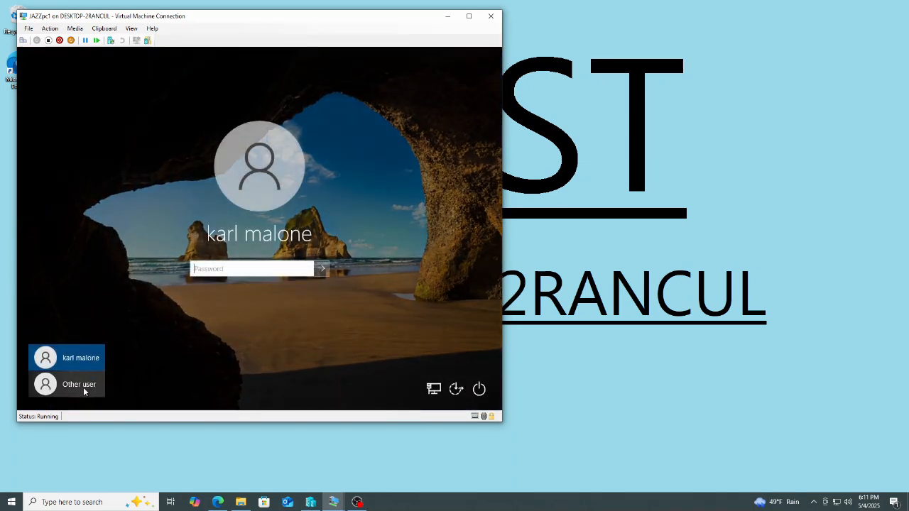
{"action": "left_click", "coordinate": [85, 385]}
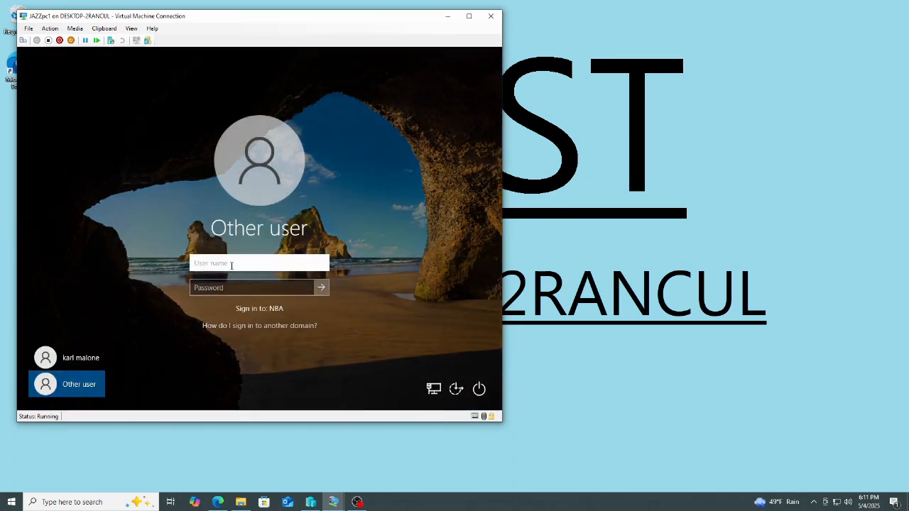
{"action": "type", "text": "goster"}
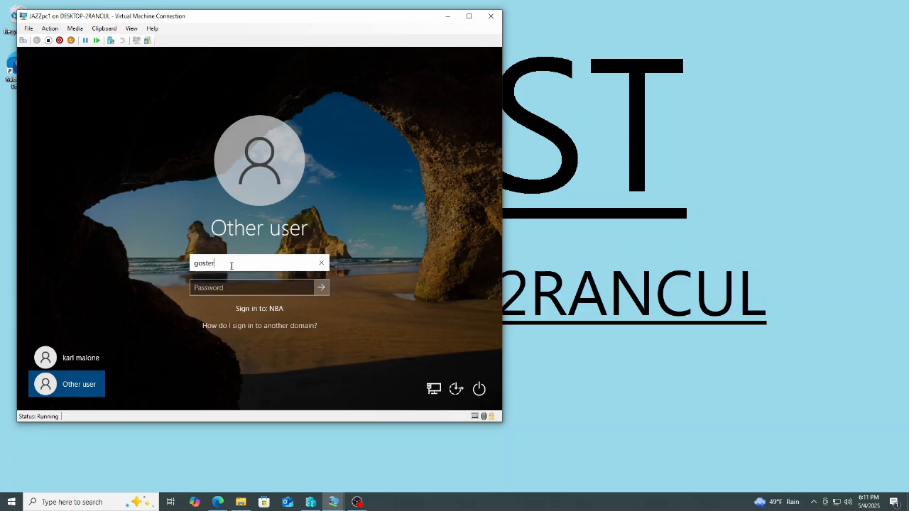
{"action": "type", "text": "tag"}
{"action": "key", "text": "Tab"}
{"action": "type", "text": "•••"}
{"action": "key", "text": "Return"}
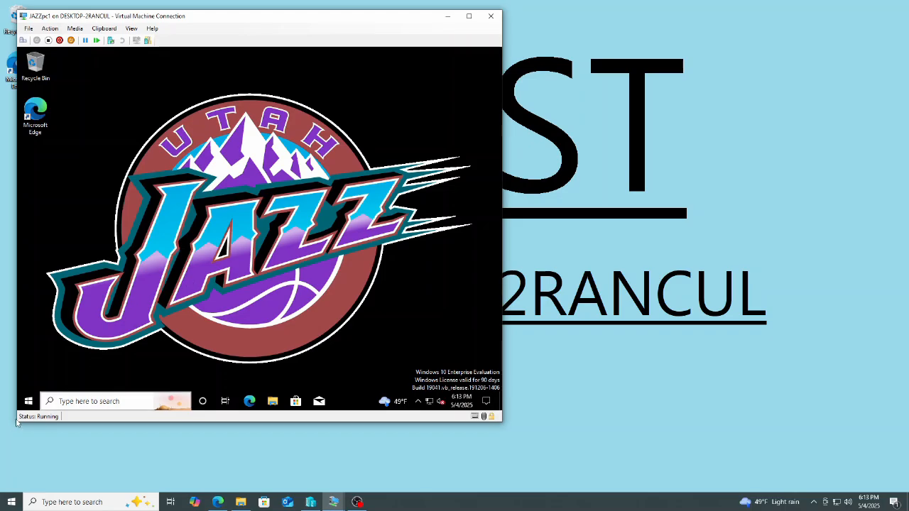
Sign out of the greg ostertag session from the Start menu's user options.
{"action": "left_click", "coordinate": [27, 401]}
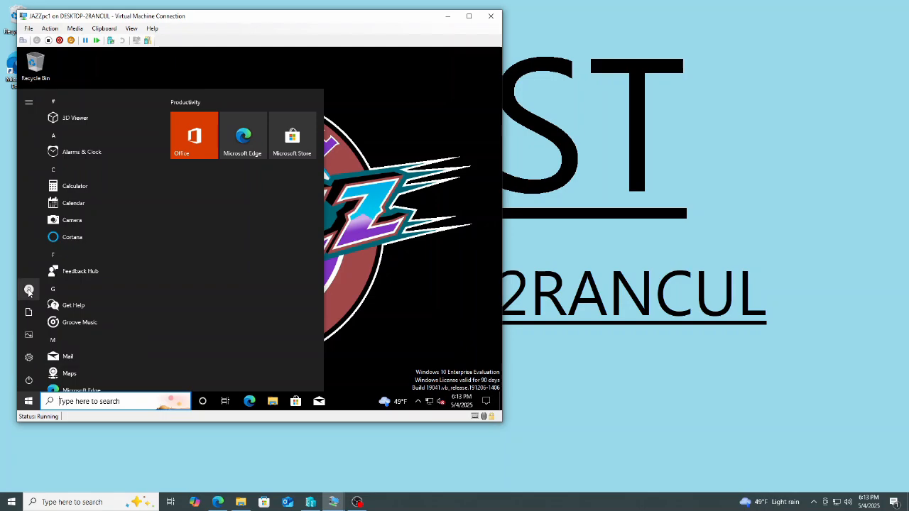
{"action": "left_click", "coordinate": [47, 292]}
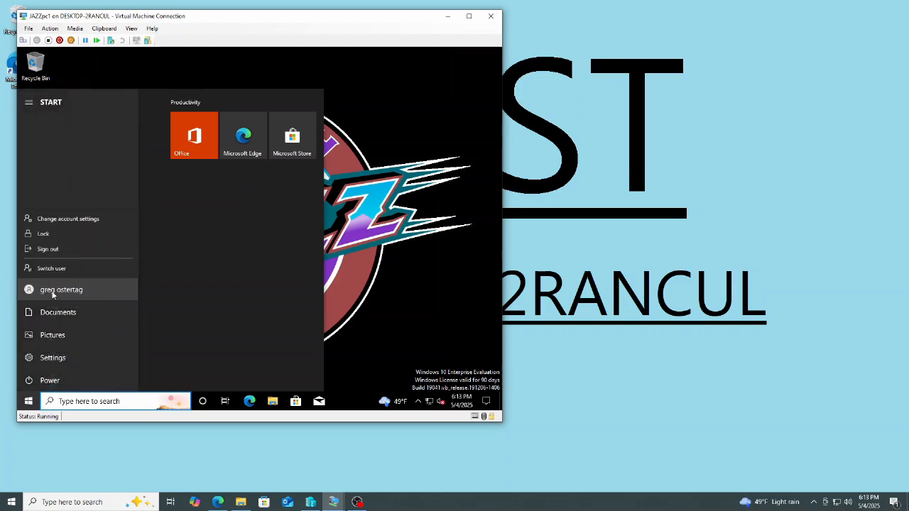
{"action": "left_click", "coordinate": [39, 248]}
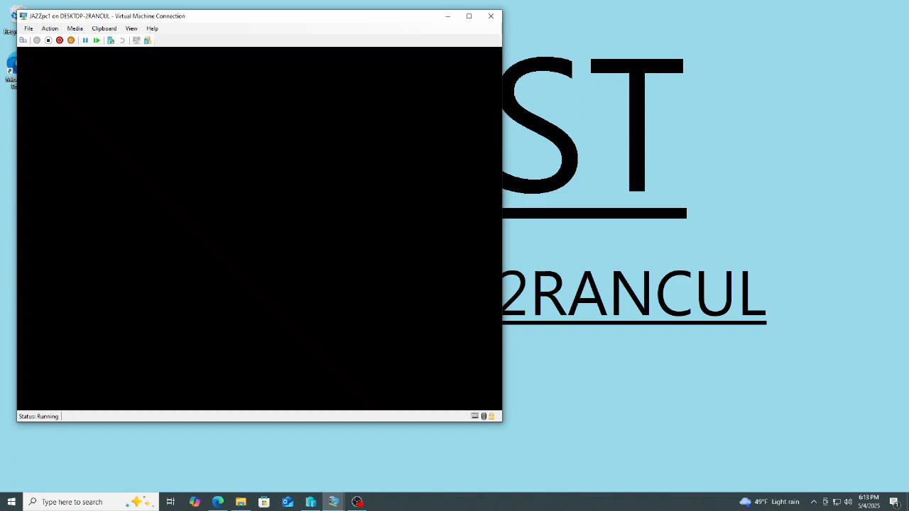
{"action": "left_click", "coordinate": [100, 264]}
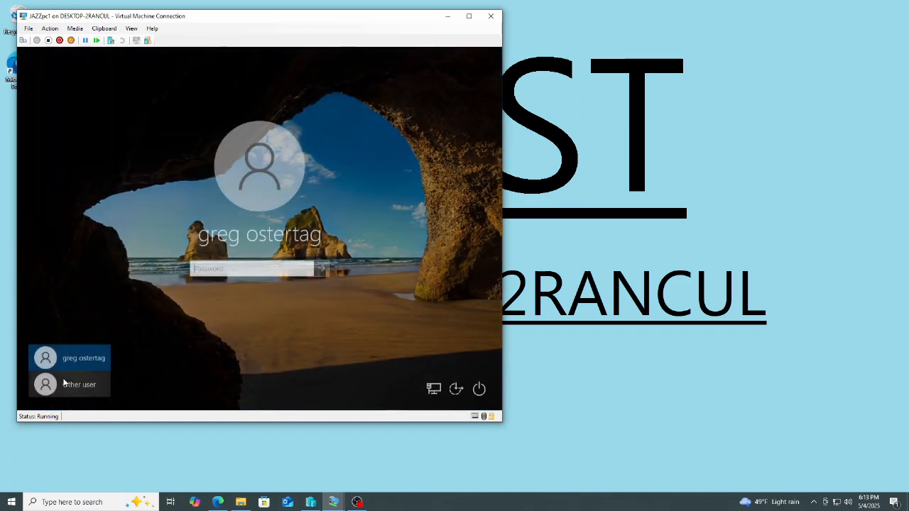
{"action": "left_click", "coordinate": [65, 384]}
{"action": "type", "text": "cmorris"}
{"action": "key", "text": "Tab"}
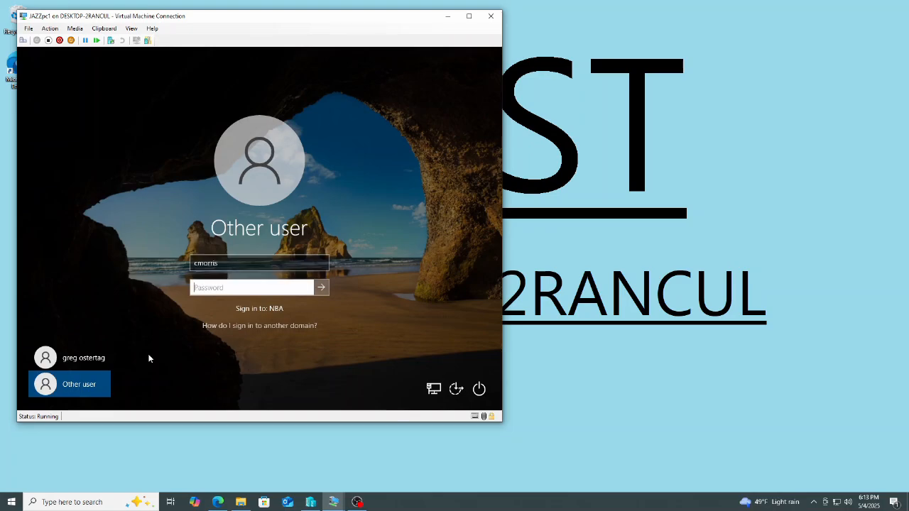
{"action": "type", "text": "••"}
{"action": "key", "text": "Return"}
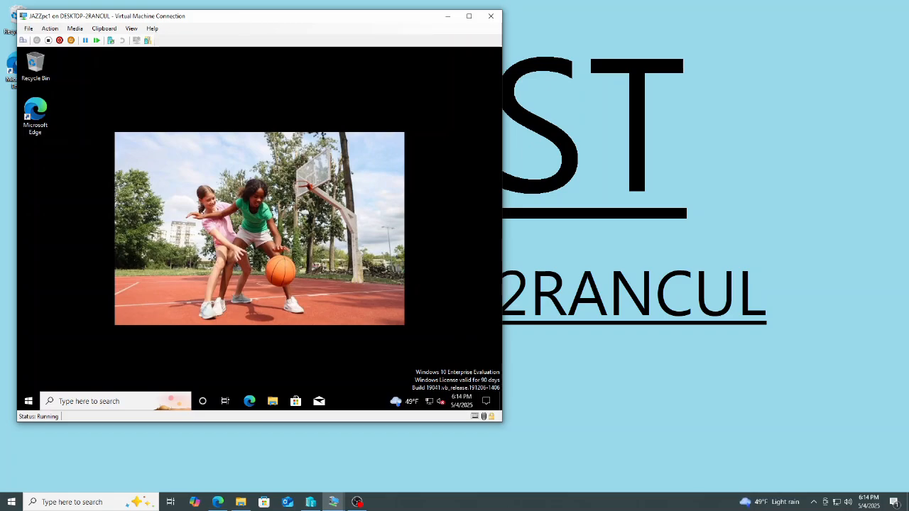
Sign out of the chris morris session from the Start menu's user options.
{"action": "left_click", "coordinate": [29, 401]}
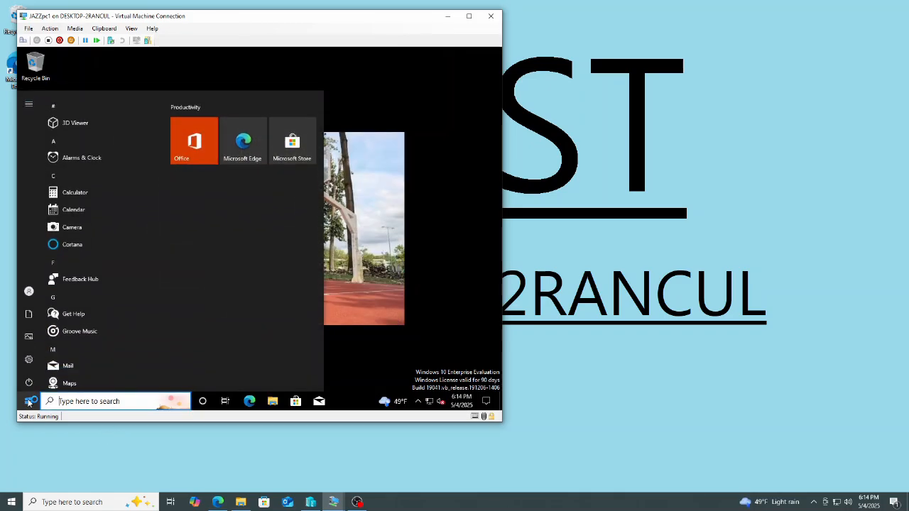
{"action": "left_click", "coordinate": [28, 289]}
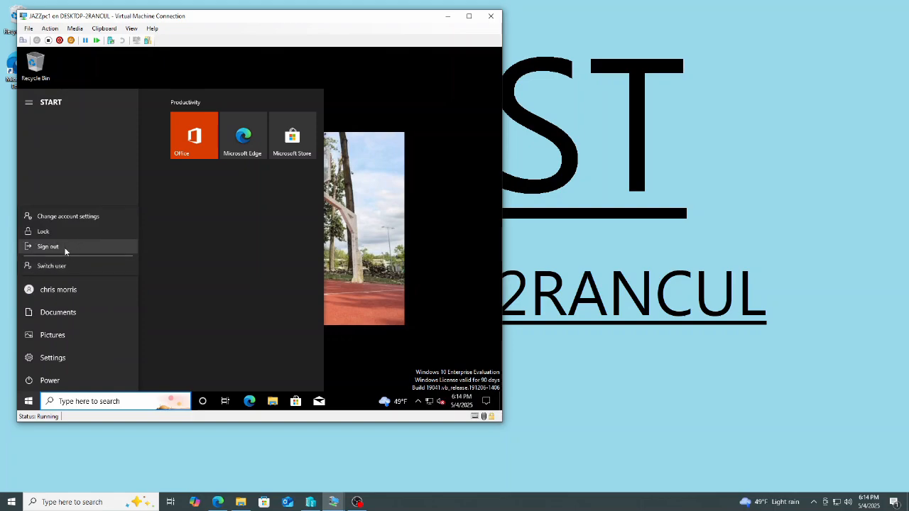
{"action": "left_click", "coordinate": [43, 246]}
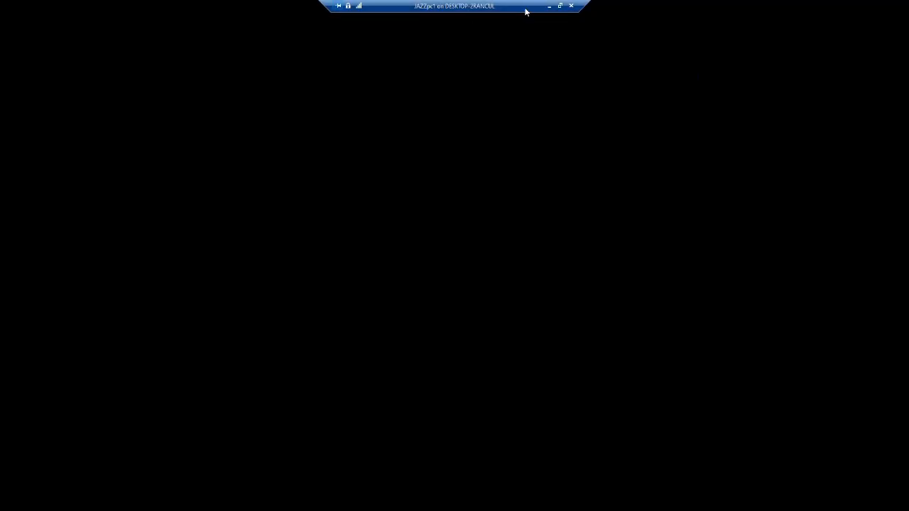
Minimize the BULLSpc1 window, switch to the NBAdc virtual machine and unlock it with the administrator password.
{"action": "left_click", "coordinate": [551, 10]}
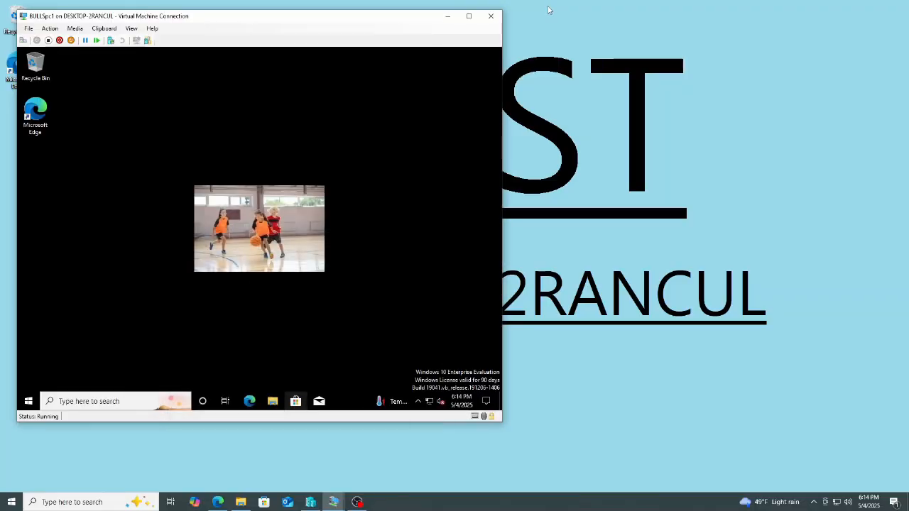
{"action": "left_click", "coordinate": [449, 17]}
{"action": "mouse_move", "coordinate": [333, 502]}
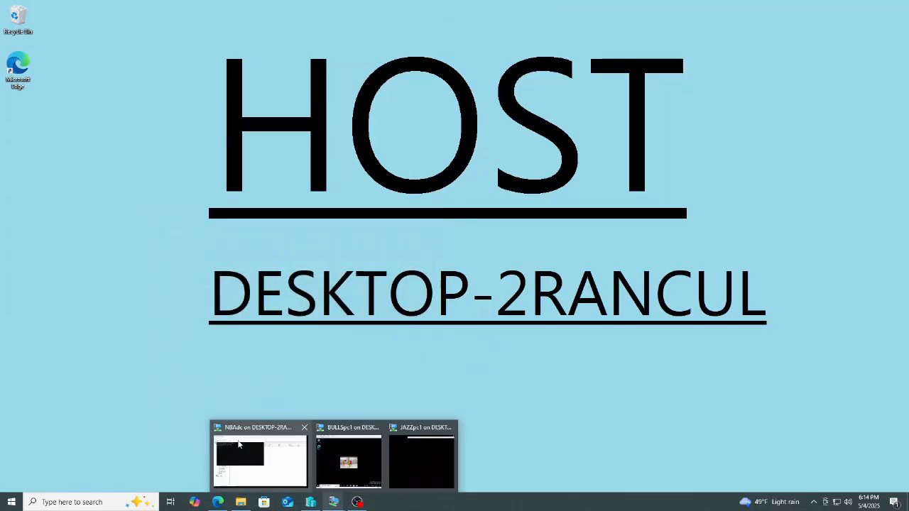
{"action": "left_click", "coordinate": [240, 446]}
{"action": "key", "text": "ctrl+alt+End"}
{"action": "type", "text": "••••••••"}
{"action": "key", "text": "Return"}
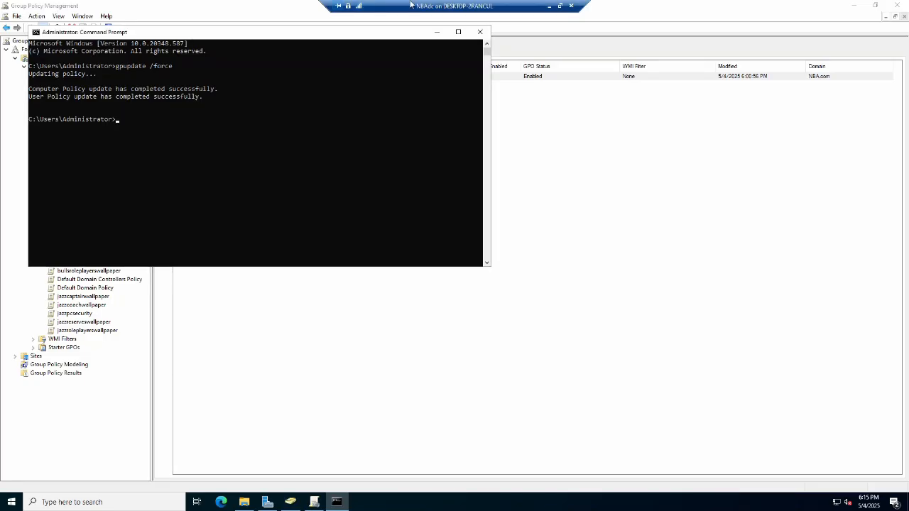
Close the command prompt and expand the jazz OUs in Group Policy Management to review their linked wallpaper GPOs.
{"action": "left_click", "coordinate": [481, 32]}
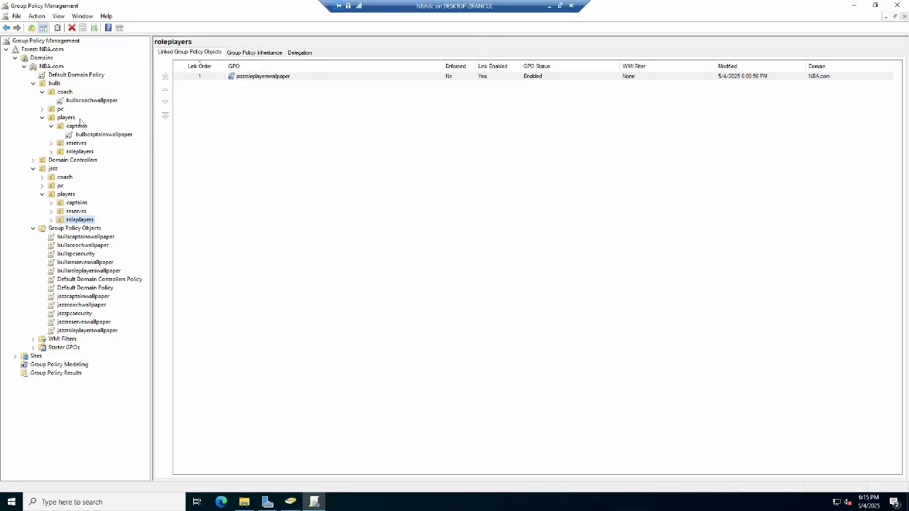
{"action": "left_click", "coordinate": [42, 177]}
{"action": "left_click", "coordinate": [42, 194]}
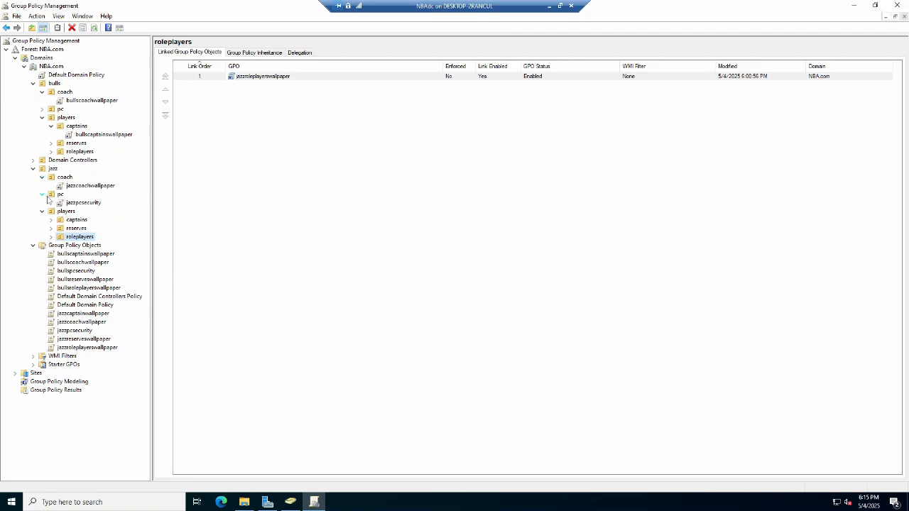
{"action": "left_click", "coordinate": [51, 220]}
{"action": "left_click", "coordinate": [51, 237]}
{"action": "left_click", "coordinate": [51, 253]}
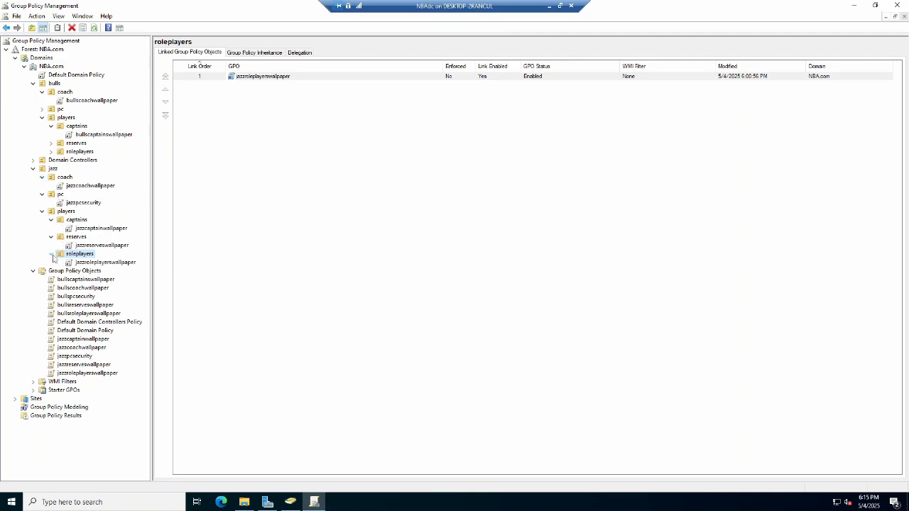
Expand the bulls OUs and select each bulls OU to review its linked wallpaper or security GPO.
{"action": "left_click", "coordinate": [42, 109]}
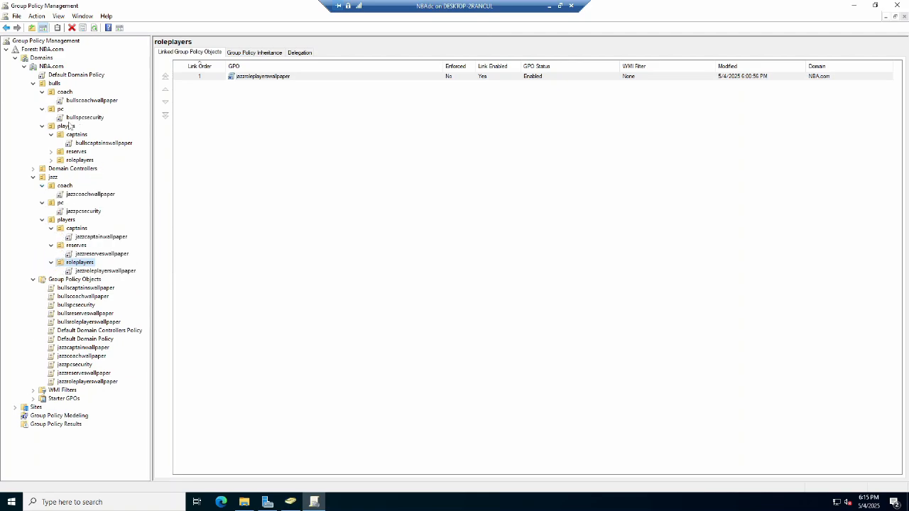
{"action": "left_click", "coordinate": [52, 152]}
{"action": "left_click", "coordinate": [53, 169]}
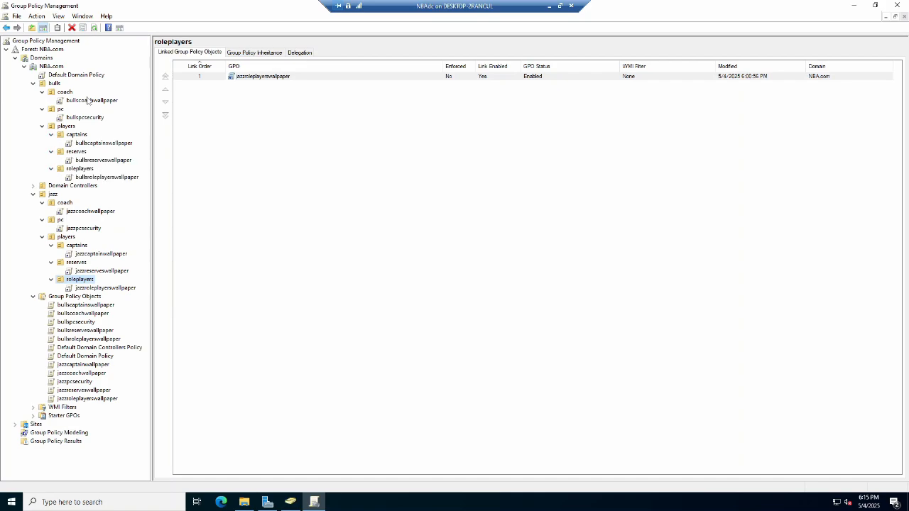
{"action": "left_click", "coordinate": [57, 84]}
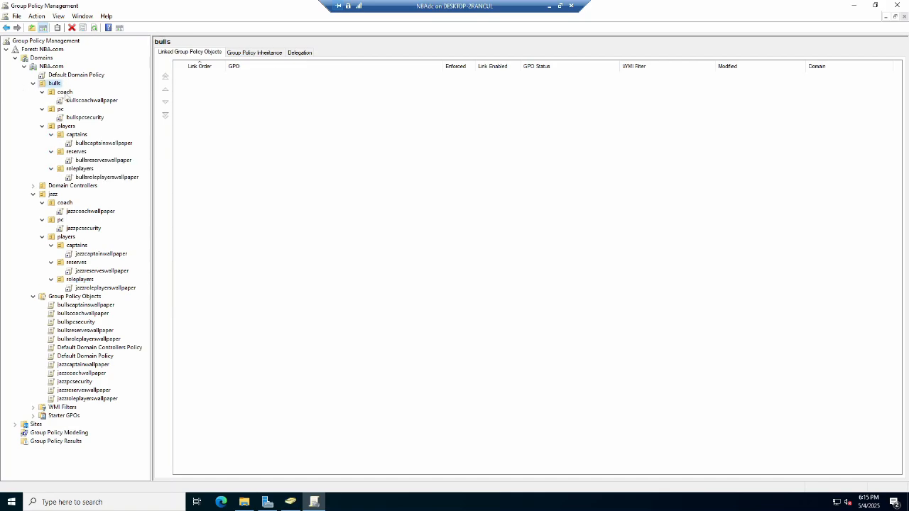
{"action": "left_click", "coordinate": [65, 93]}
{"action": "left_click", "coordinate": [60, 110]}
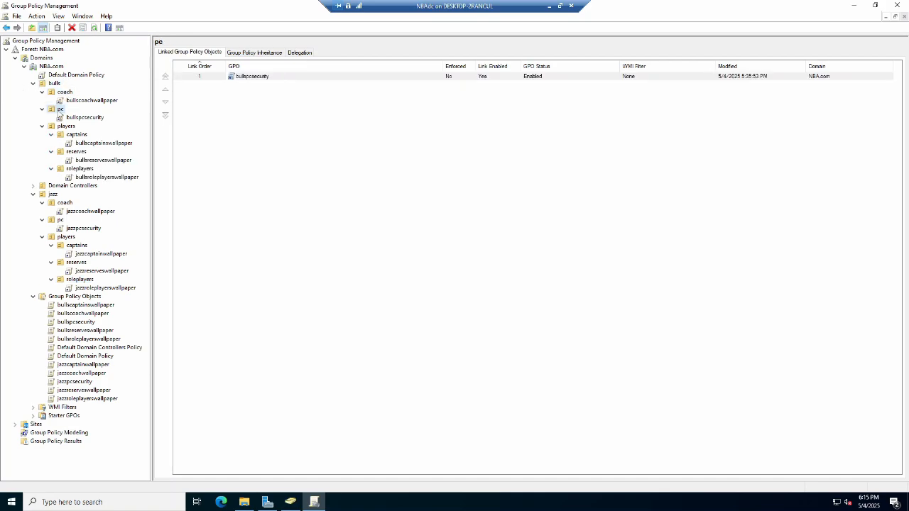
{"action": "left_click", "coordinate": [75, 135]}
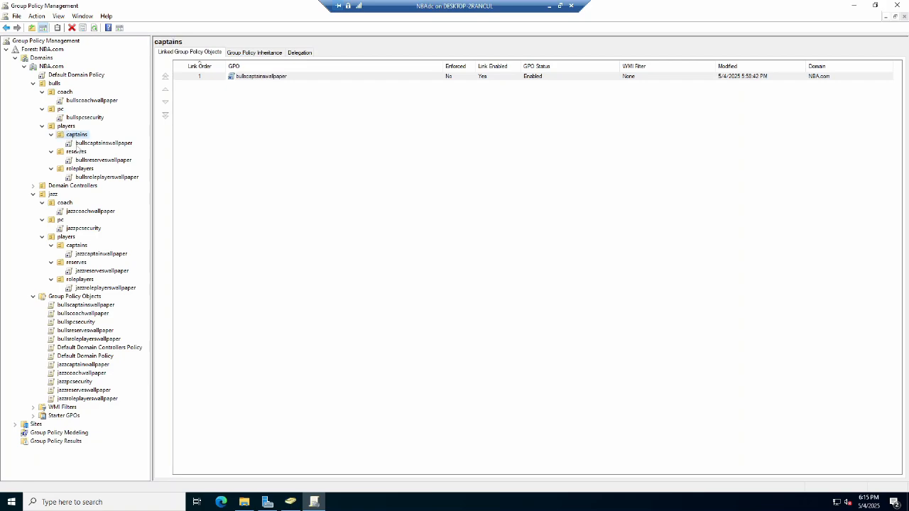
{"action": "left_click", "coordinate": [77, 153]}
{"action": "left_click", "coordinate": [80, 169]}
Select each jazz OU to review its linked GPO, then view the scope of the bullscaptainswallpaper GPO.
{"action": "left_click", "coordinate": [65, 204]}
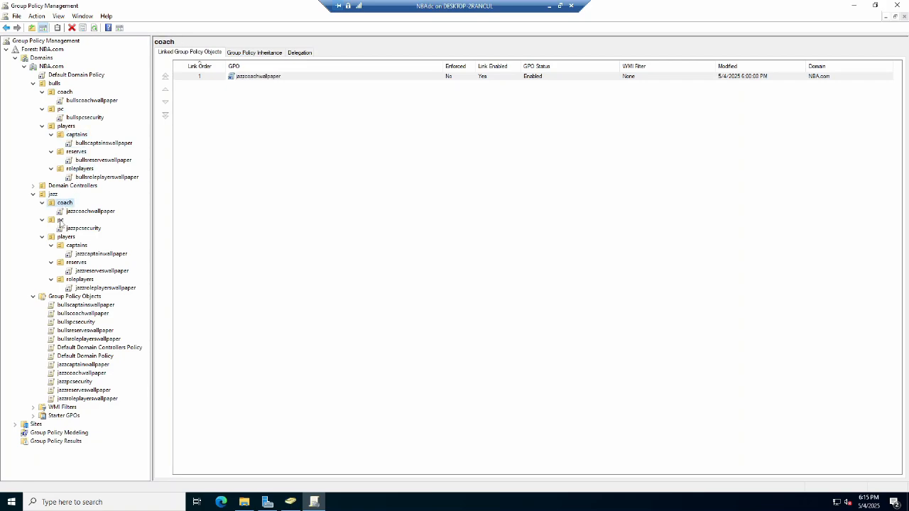
{"action": "left_click", "coordinate": [76, 245]}
{"action": "left_click", "coordinate": [77, 264]}
{"action": "left_click", "coordinate": [81, 281]}
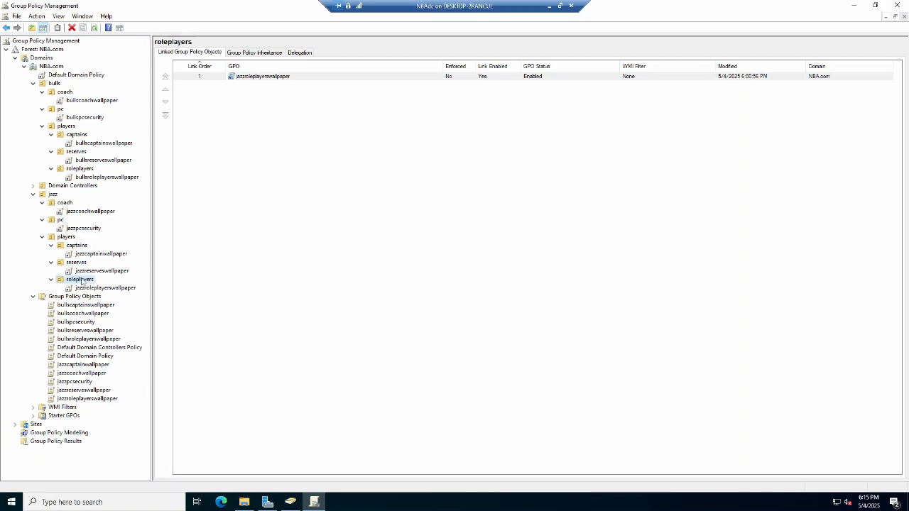
{"action": "left_click", "coordinate": [62, 307]}
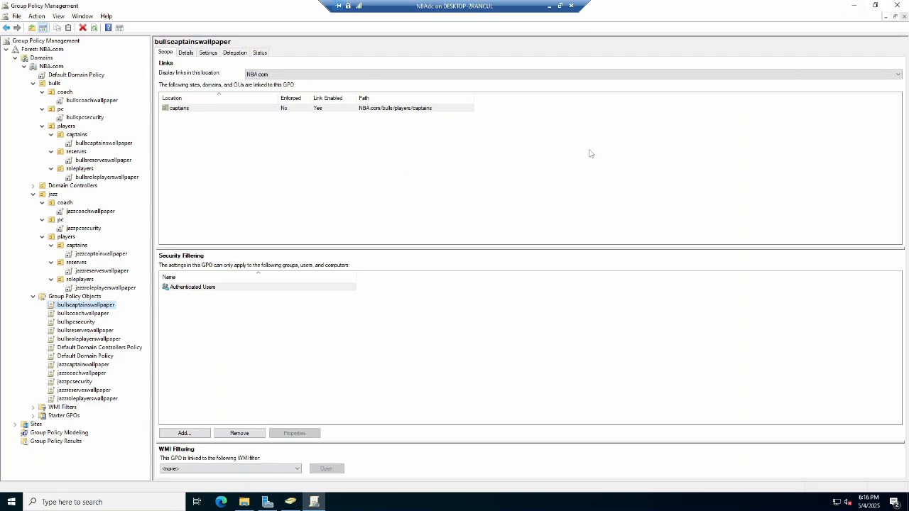
Open the Default Domain Policy for editing and browse Computer Configuration security settings to the Password Policy.
{"action": "right_click", "coordinate": [77, 75]}
{"action": "left_click", "coordinate": [103, 83]}
{"action": "left_click", "coordinate": [382, 44]}
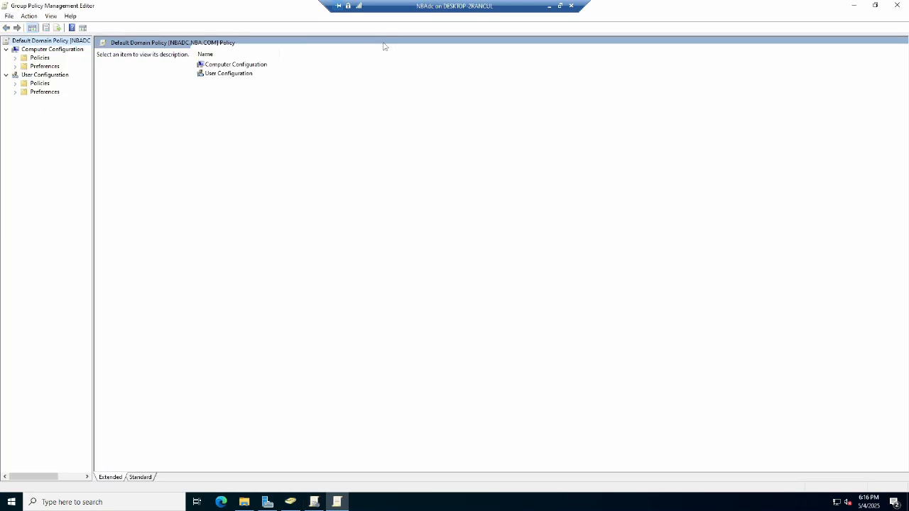
{"action": "left_click", "coordinate": [36, 58]}
{"action": "left_click", "coordinate": [220, 76]}
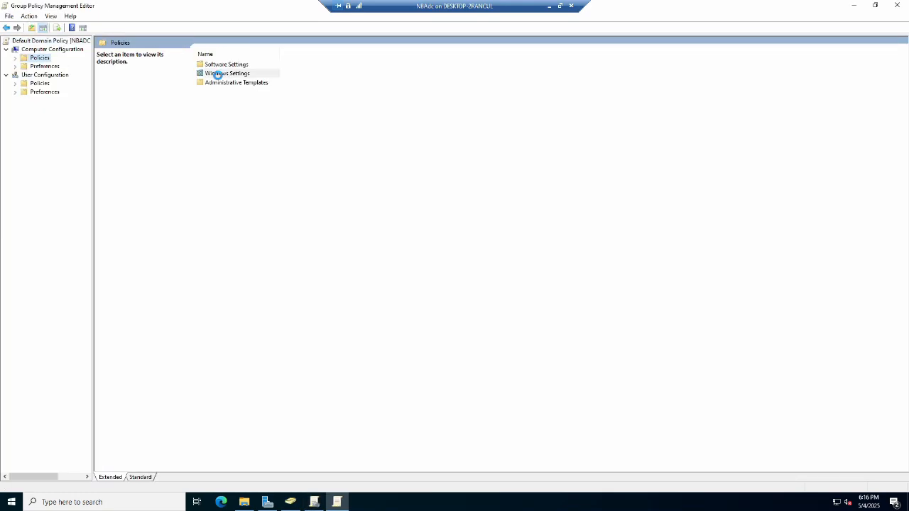
{"action": "double_click", "coordinate": [218, 75]}
{"action": "double_click", "coordinate": [221, 83]}
{"action": "double_click", "coordinate": [134, 54]}
{"action": "double_click", "coordinate": [133, 55]}
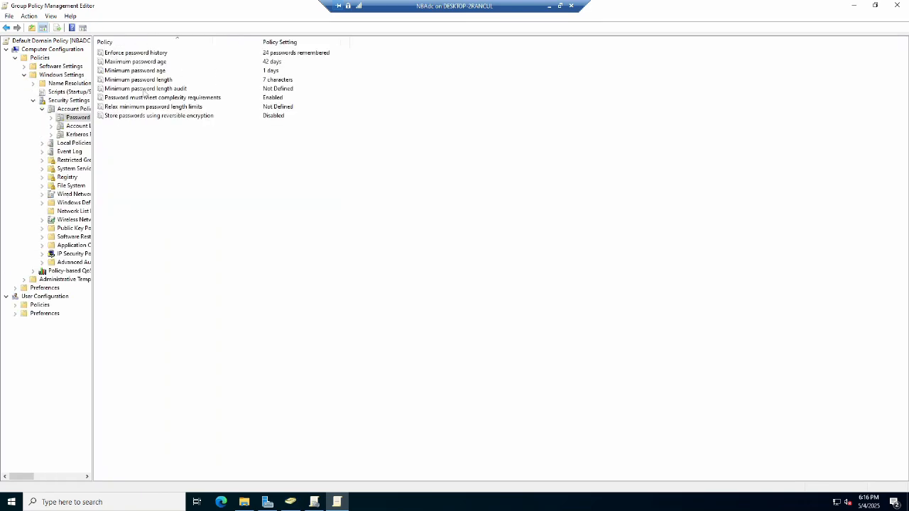
Open the Minimum password length policy, step its character count, and cancel without saving.
{"action": "double_click", "coordinate": [152, 81]}
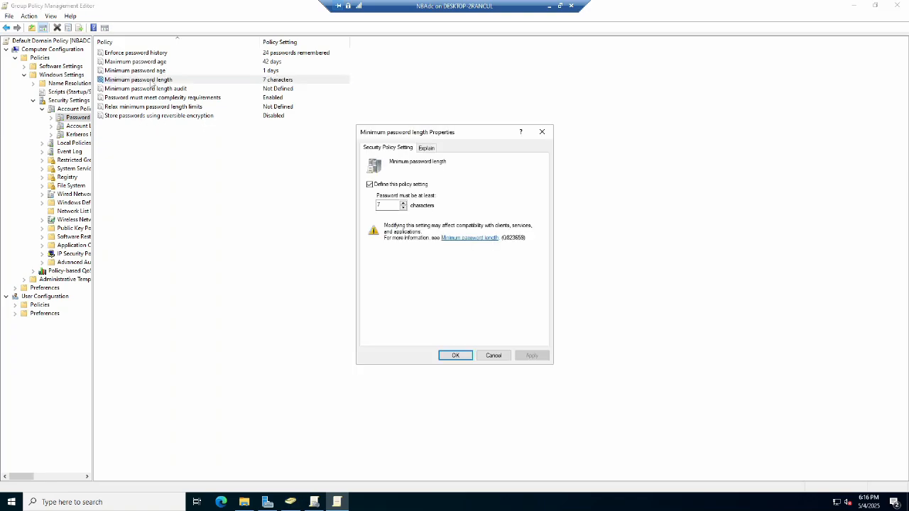
{"action": "left_click", "coordinate": [403, 203]}
{"action": "left_click", "coordinate": [403, 203]}
{"action": "left_click", "coordinate": [403, 203]}
{"action": "left_click", "coordinate": [403, 203]}
{"action": "left_click", "coordinate": [403, 203]}
{"action": "left_click", "coordinate": [403, 203]}
{"action": "left_click", "coordinate": [403, 203]}
{"action": "left_click", "coordinate": [490, 354]}
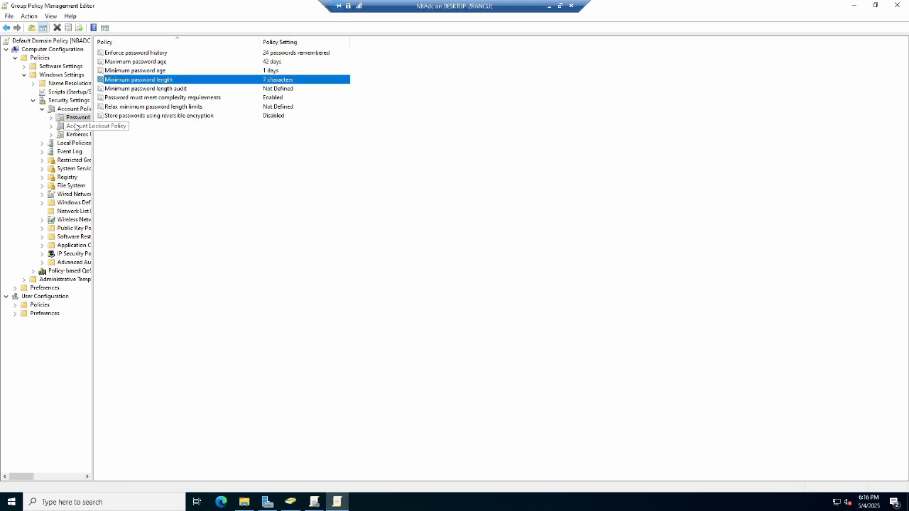
Open the Account lockout threshold policy under Account Lockout Policy, adjust its attempts, and cancel.
{"action": "left_click", "coordinate": [76, 126]}
{"action": "double_click", "coordinate": [156, 63]}
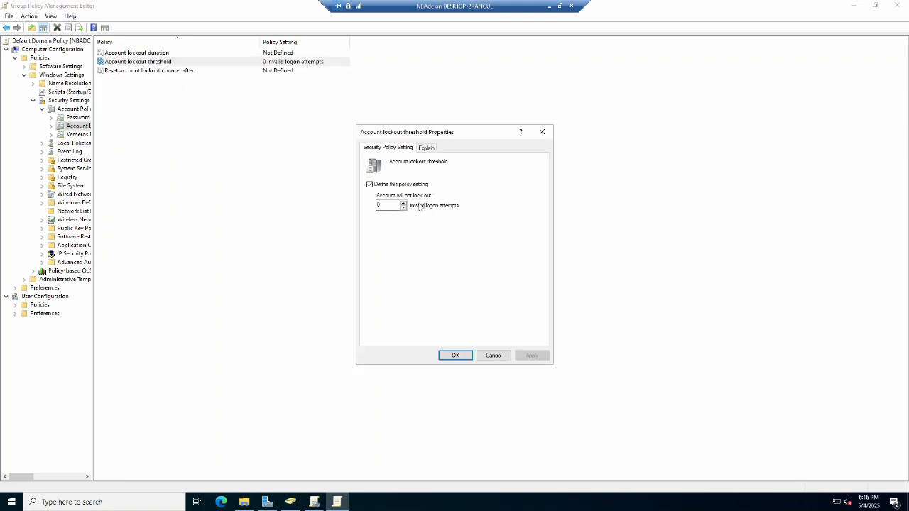
{"action": "left_click", "coordinate": [402, 203]}
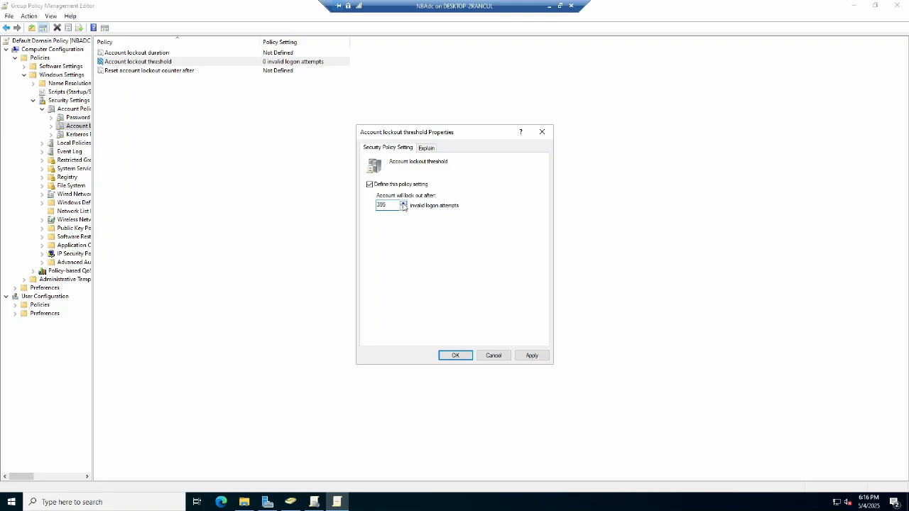
{"action": "left_click", "coordinate": [494, 355]}
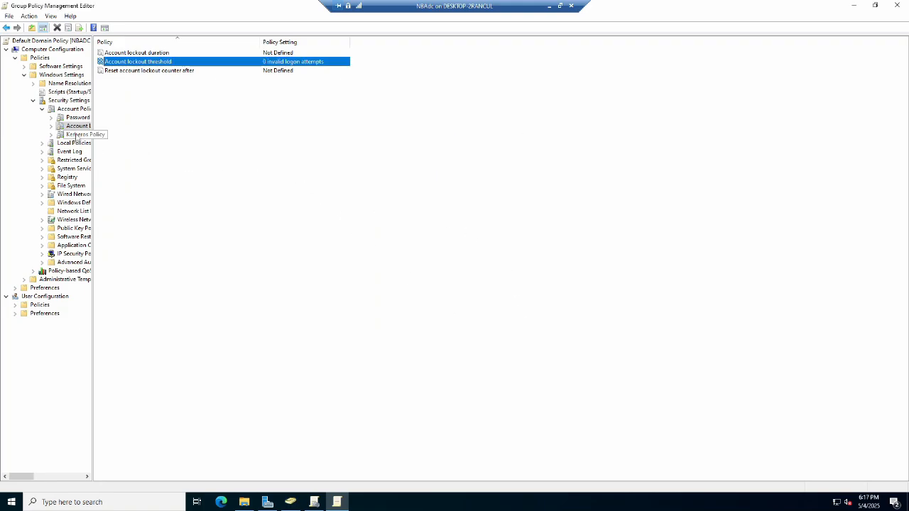
Open the Kerberos Maximum lifetime for service ticket policy, enter 3 minutes, and cancel.
{"action": "left_click", "coordinate": [76, 134]}
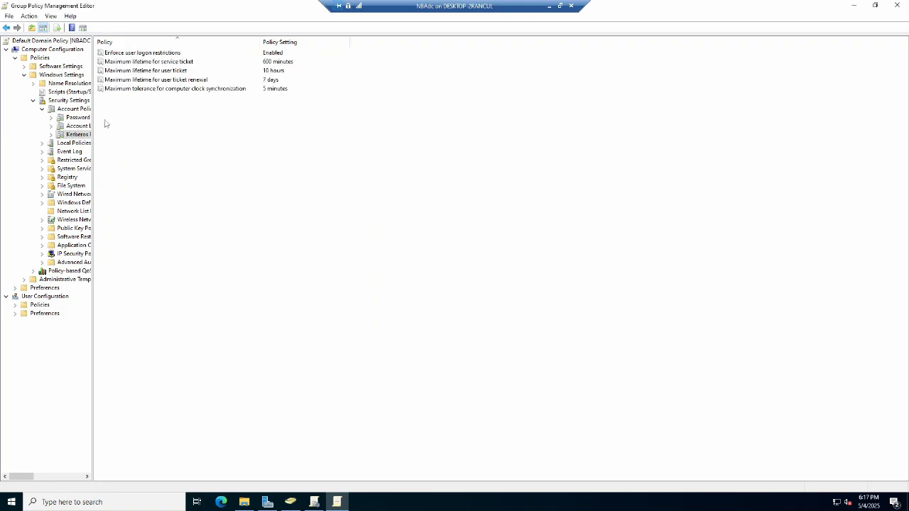
{"action": "double_click", "coordinate": [177, 61]}
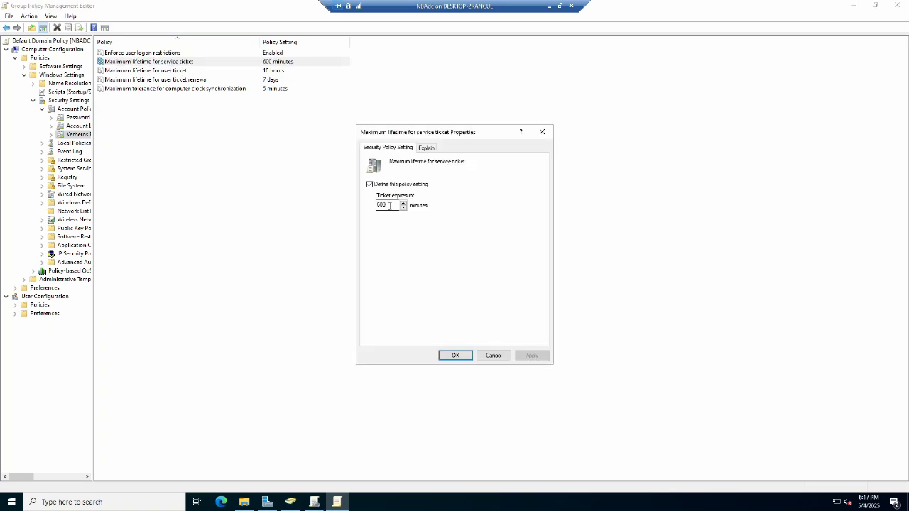
{"action": "type", "text": "3"}
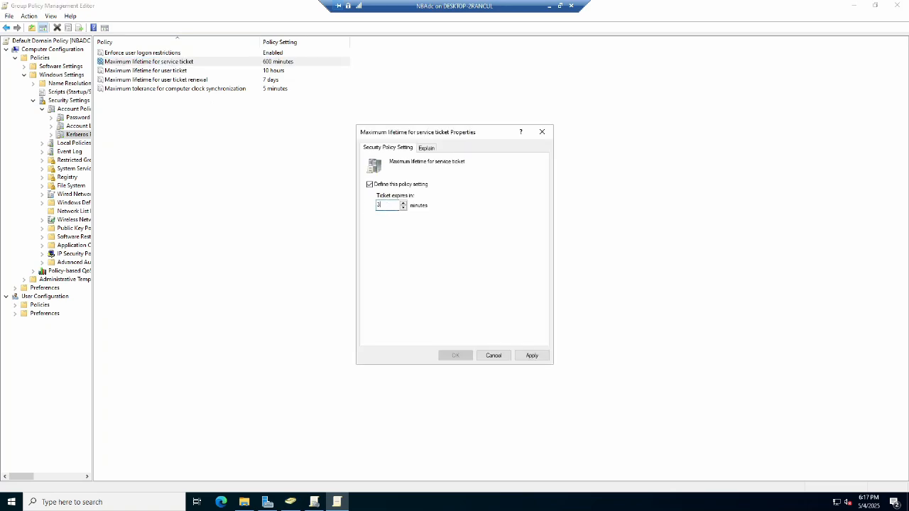
{"action": "left_click", "coordinate": [493, 355]}
Open the Event Log's Retain system log policy, toggle its definition, and cancel.
{"action": "left_click", "coordinate": [70, 151]}
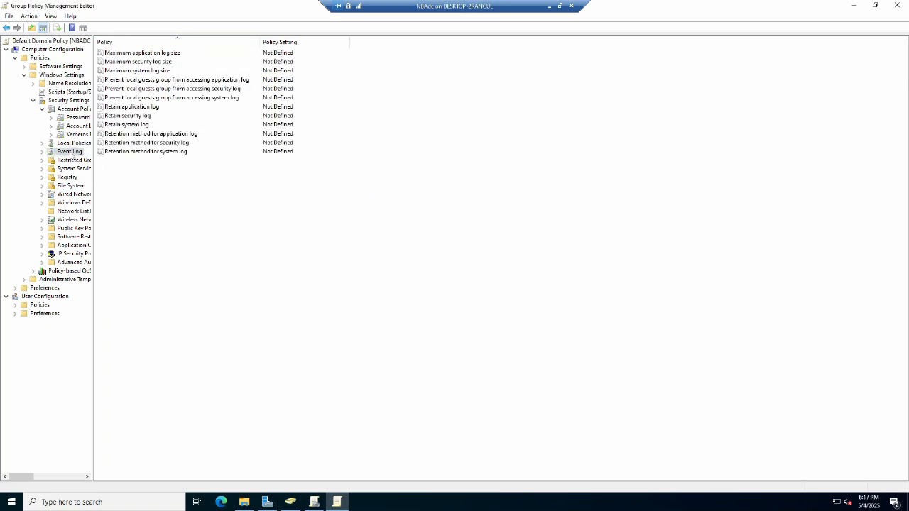
{"action": "double_click", "coordinate": [128, 124]}
{"action": "left_click", "coordinate": [369, 183]}
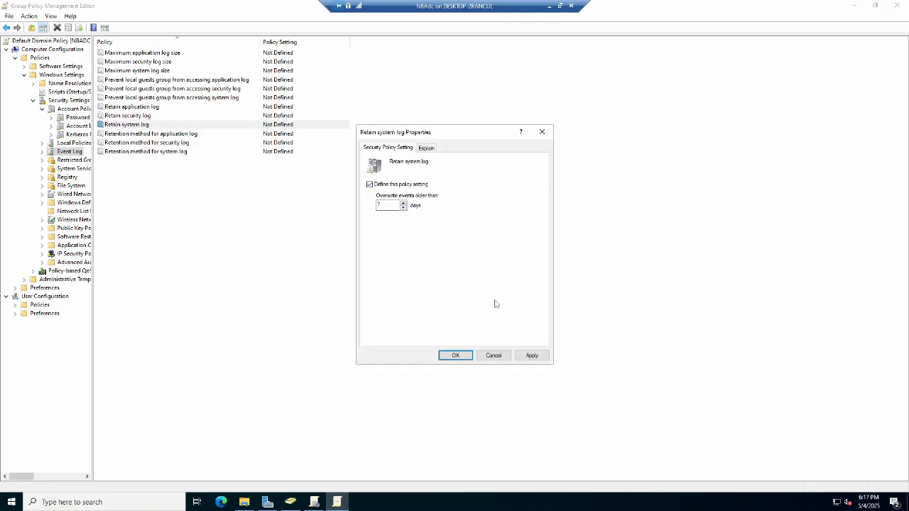
{"action": "left_click", "coordinate": [493, 355]}
Start adding a Registry key, select CLASSES_ROOT\.appref-ms in the key browser, and cancel.
{"action": "left_click", "coordinate": [61, 178]}
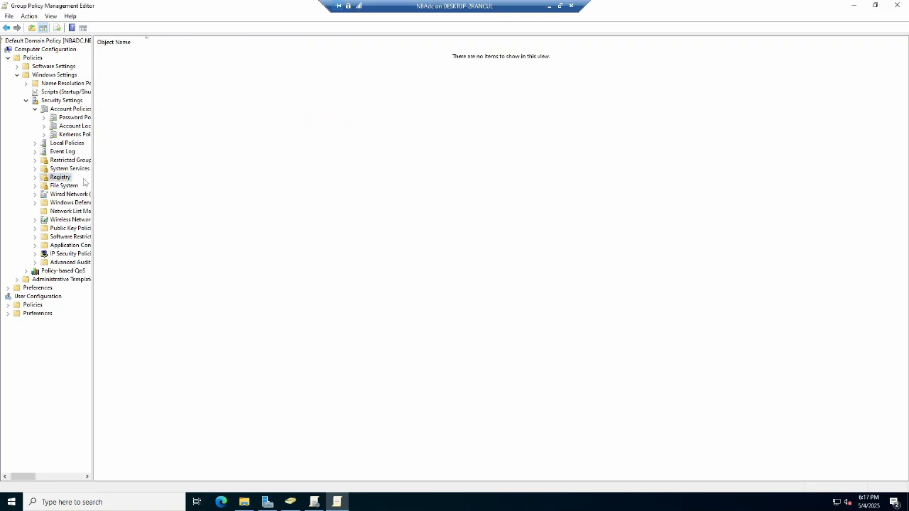
{"action": "right_click", "coordinate": [215, 126]}
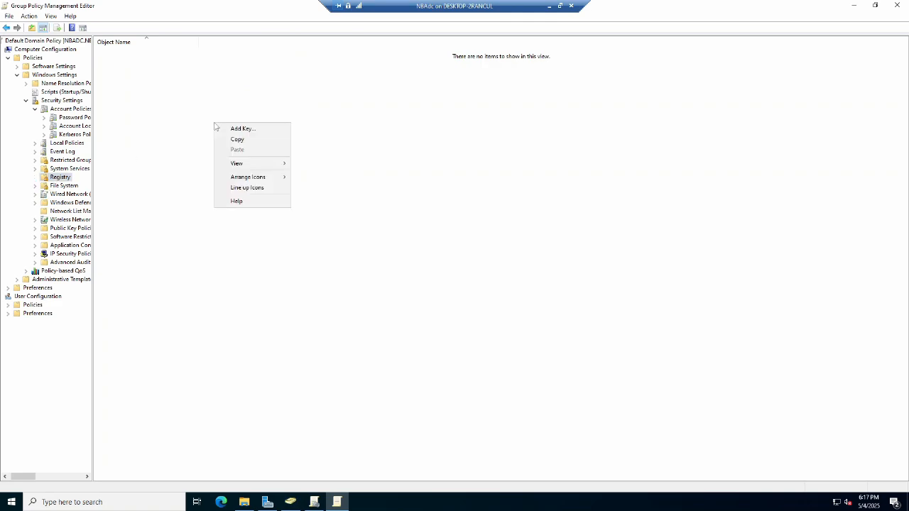
{"action": "left_click", "coordinate": [242, 128]}
{"action": "left_click", "coordinate": [364, 193]}
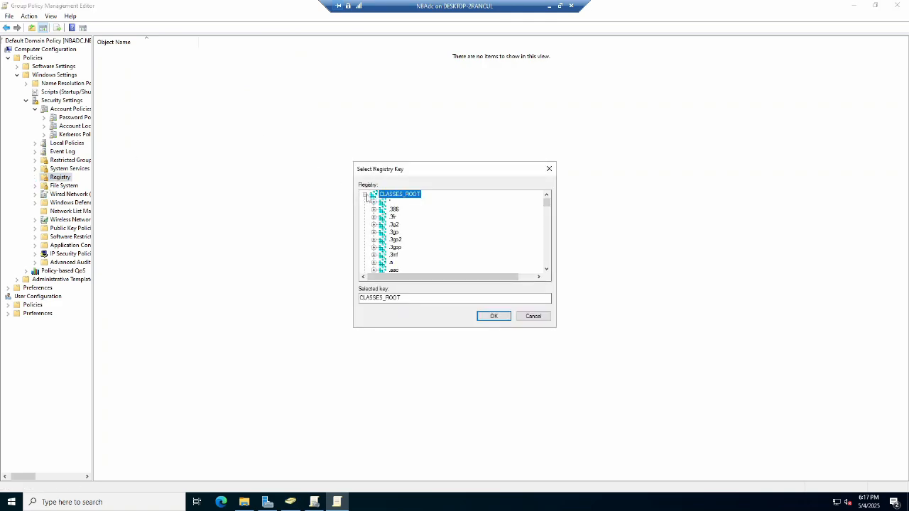
{"action": "scroll", "coordinate": [400, 246], "scroll_direction": "down", "scroll_amount": 8}
{"action": "left_click", "coordinate": [400, 240]}
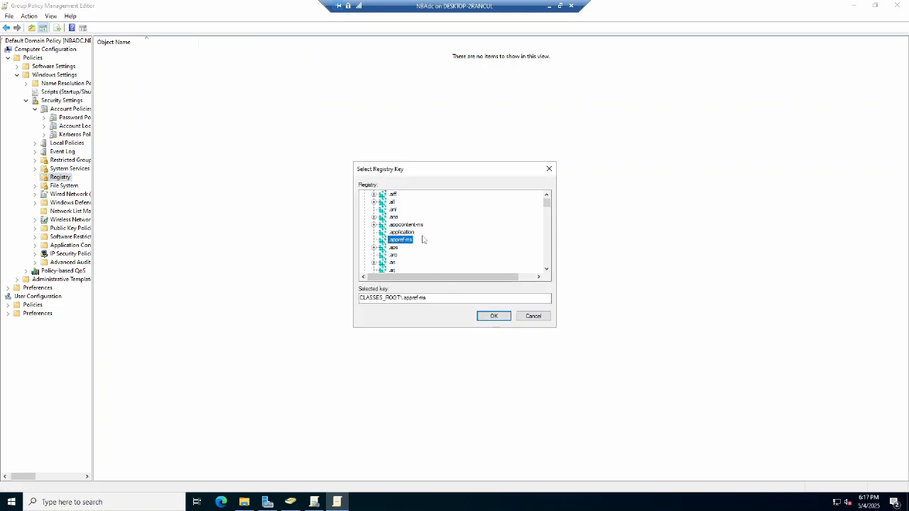
{"action": "left_click", "coordinate": [533, 315]}
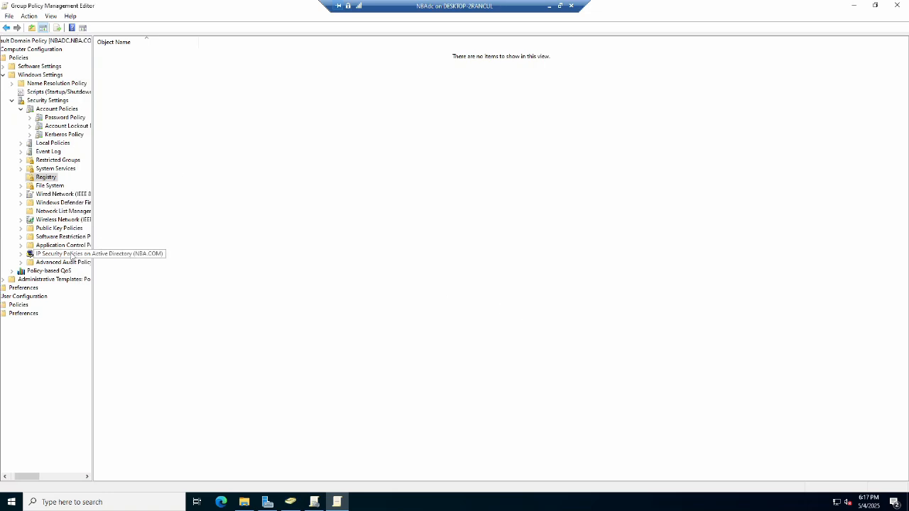
Create new Software Restriction Policies in the Default Domain Policy.
{"action": "left_click", "coordinate": [63, 236]}
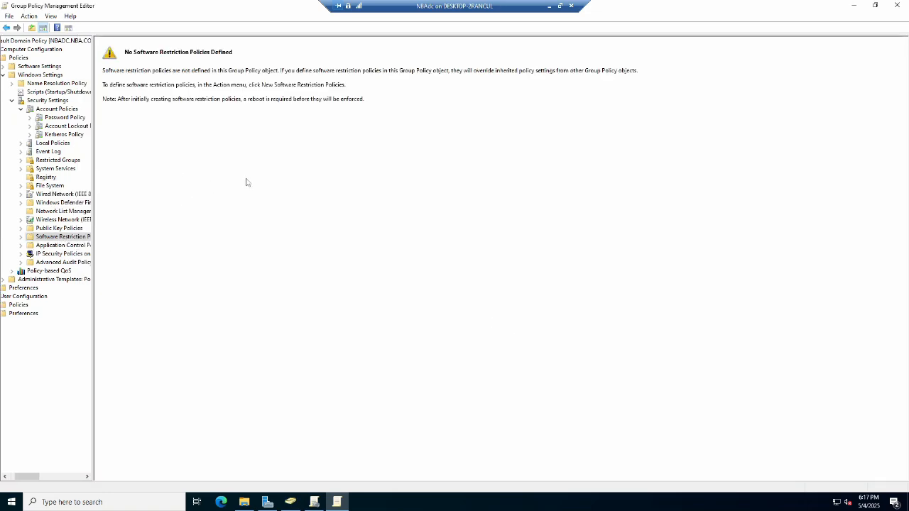
{"action": "right_click", "coordinate": [67, 237]}
{"action": "left_click", "coordinate": [88, 242]}
Review the Disallowed security level's properties and browse the Network List Manager policies.
{"action": "double_click", "coordinate": [136, 57]}
{"action": "double_click", "coordinate": [210, 56]}
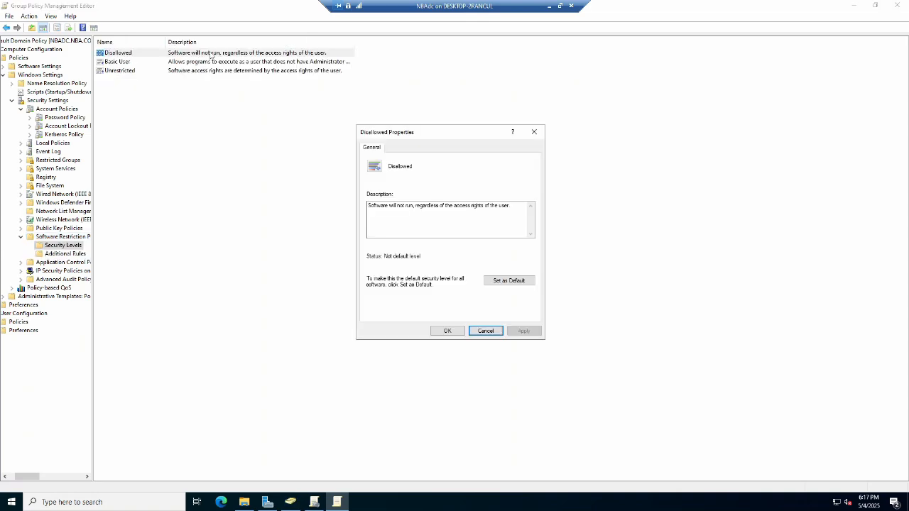
{"action": "left_click", "coordinate": [486, 331]}
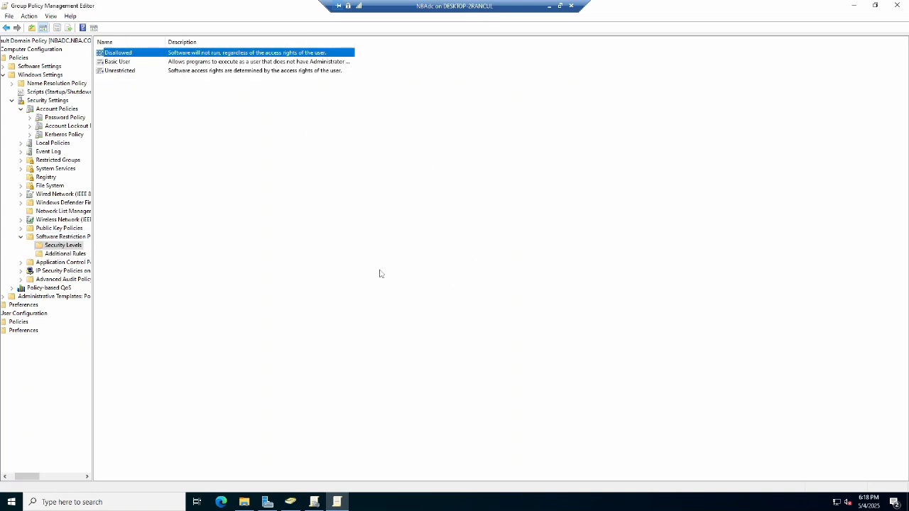
{"action": "double_click", "coordinate": [56, 238]}
{"action": "left_click", "coordinate": [57, 230]}
{"action": "left_click", "coordinate": [52, 237]}
{"action": "left_click", "coordinate": [56, 211]}
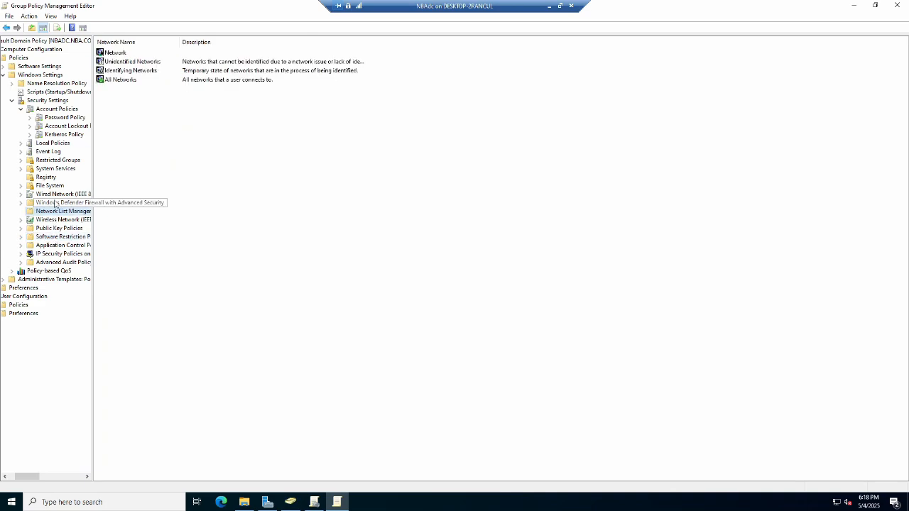
Create a new Wired Network Policy and review its Security tab before closing the dialog.
{"action": "left_click", "coordinate": [57, 194]}
{"action": "right_click", "coordinate": [198, 149]}
{"action": "left_click", "coordinate": [229, 155]}
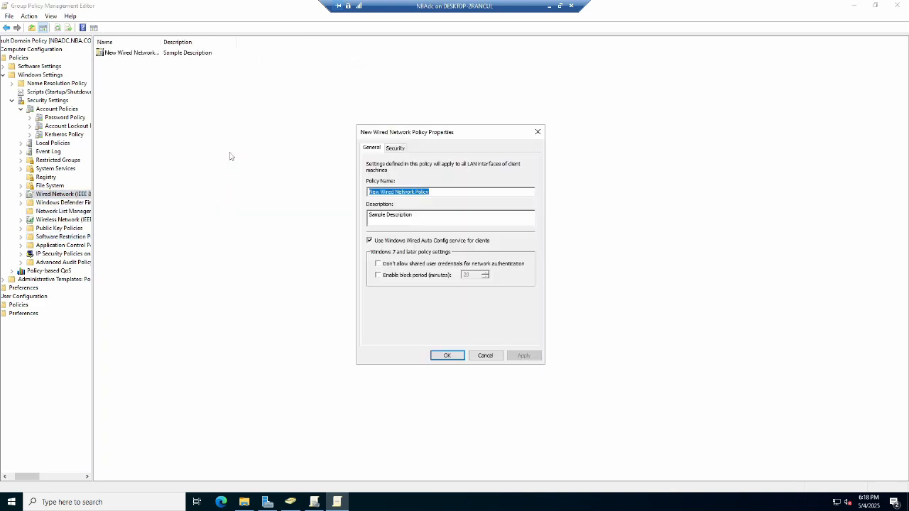
{"action": "left_click", "coordinate": [394, 148]}
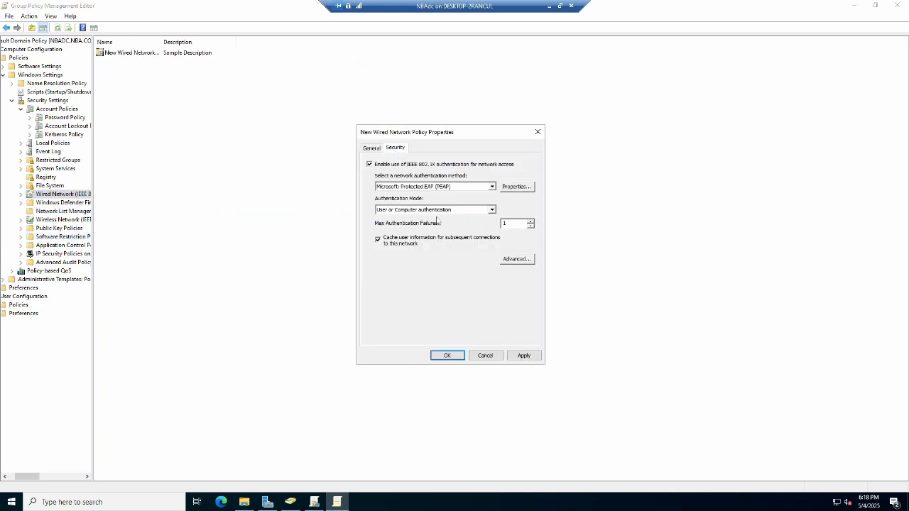
{"action": "left_click", "coordinate": [487, 355]}
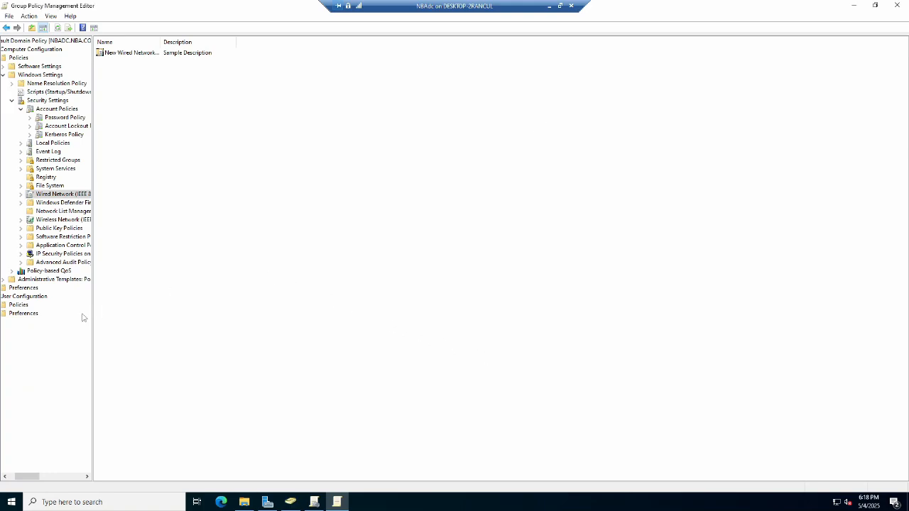
Open the Desktop settings under User Configuration's Administrative Templates.
{"action": "left_click", "coordinate": [21, 305]}
{"action": "double_click", "coordinate": [242, 86]}
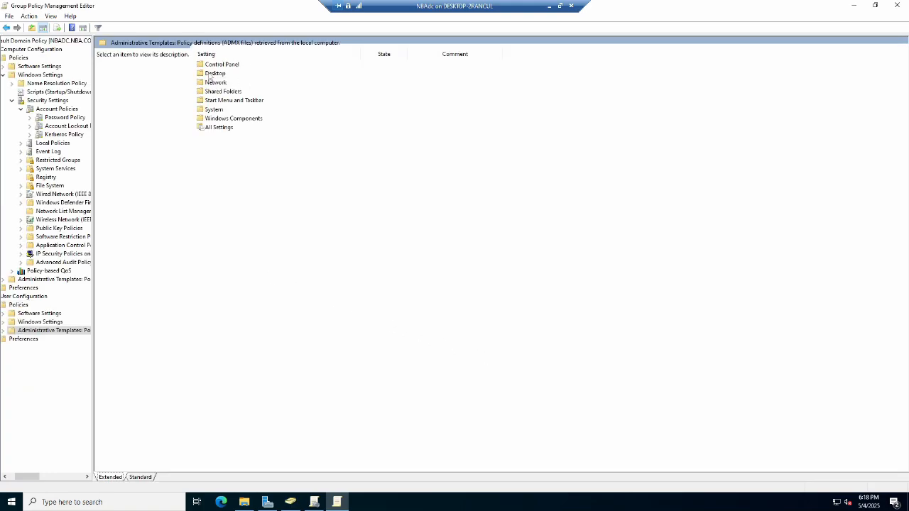
{"action": "double_click", "coordinate": [212, 73]}
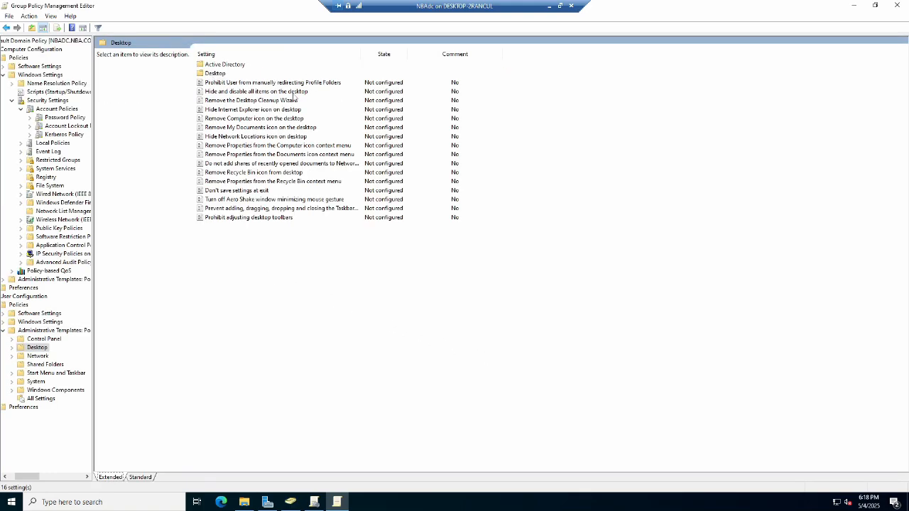
Open the 'Hide and disable all items on the desktop' setting, try enabling it, and cancel without saving.
{"action": "double_click", "coordinate": [237, 93]}
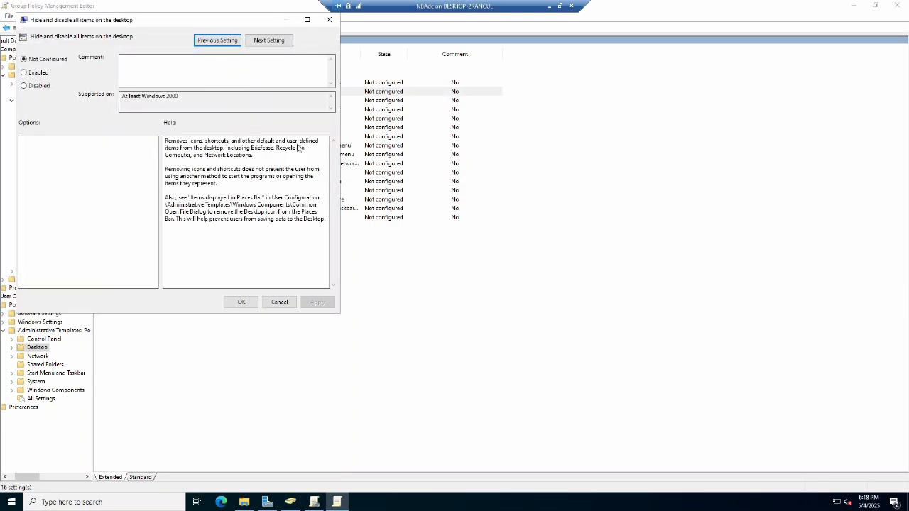
{"action": "left_click", "coordinate": [24, 73]}
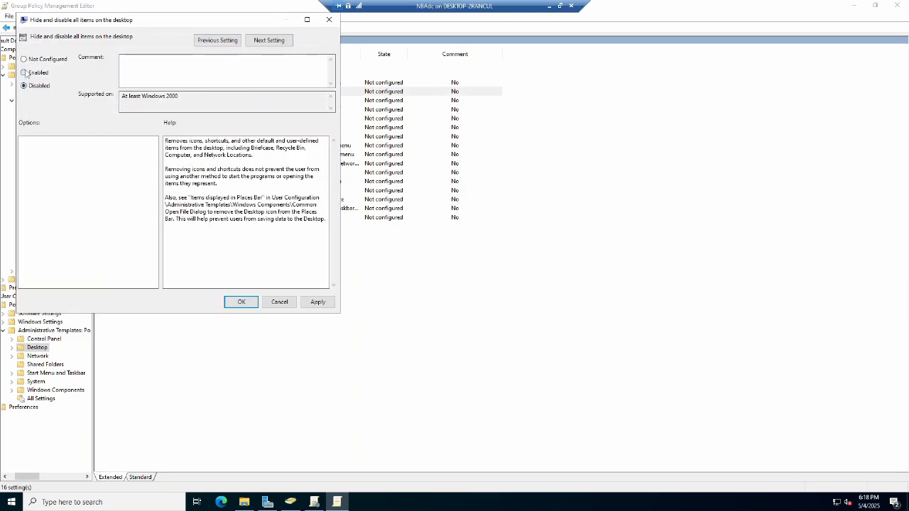
{"action": "left_click", "coordinate": [285, 302]}
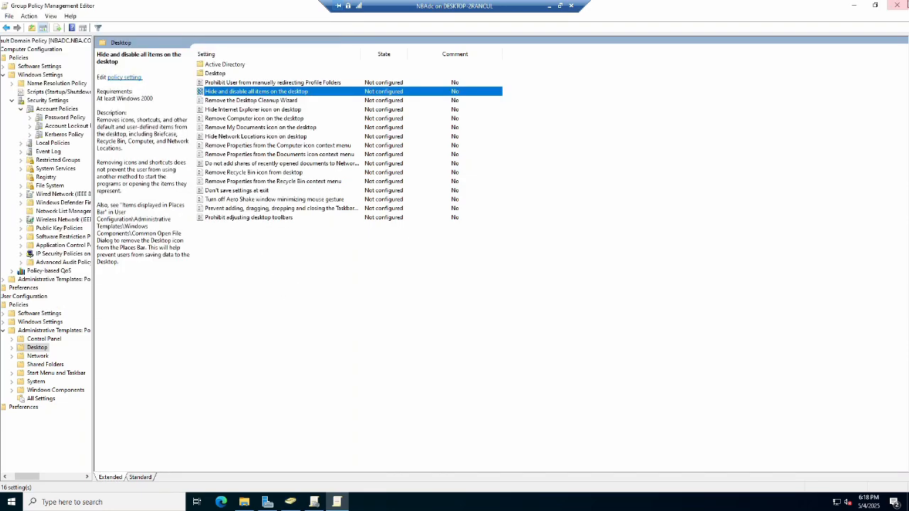
Close the Group Policy editor and review the bulls and jazz OUs, including their players sub-OUs, in Active Directory Users and Computers.
{"action": "left_click", "coordinate": [898, 5]}
{"action": "left_click", "coordinate": [898, 5]}
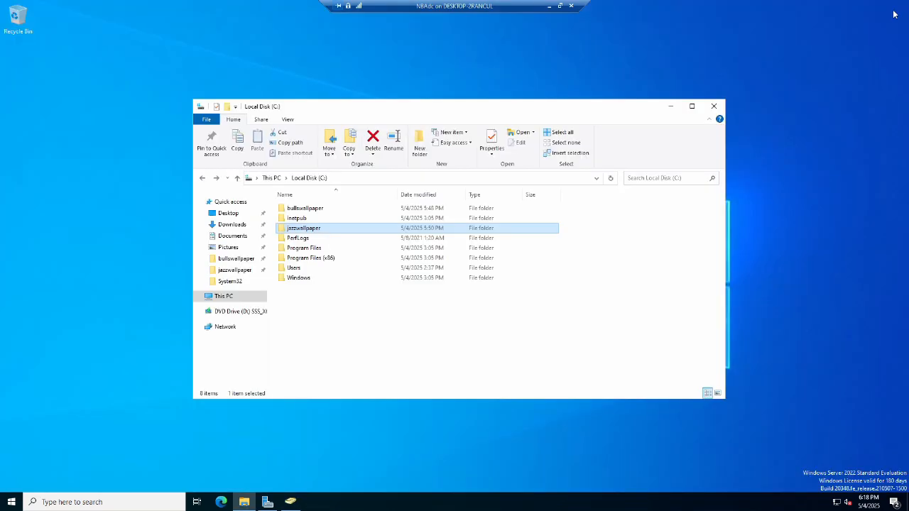
{"action": "left_click", "coordinate": [291, 502]}
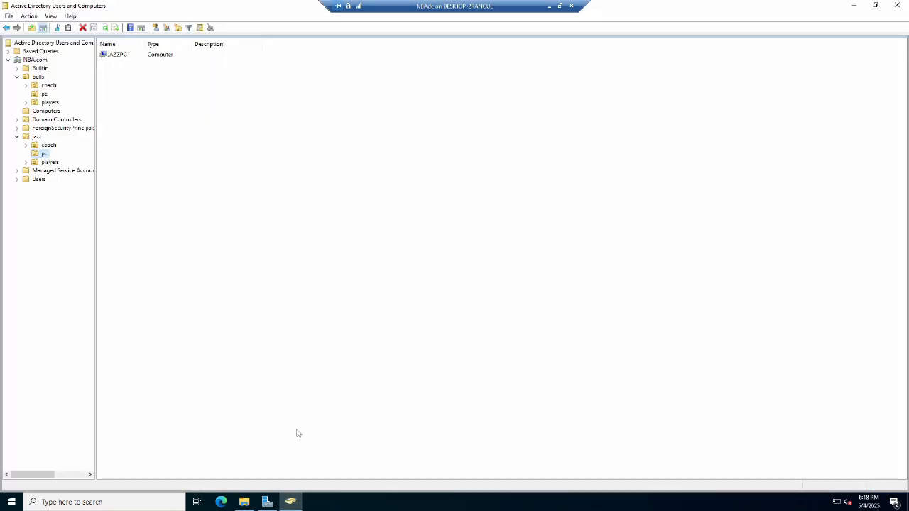
{"action": "left_click", "coordinate": [26, 102]}
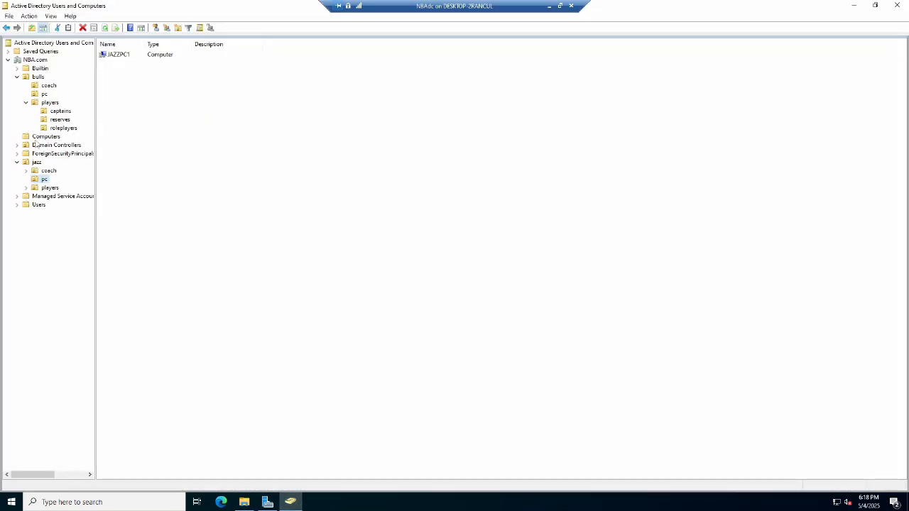
{"action": "left_click", "coordinate": [49, 146]}
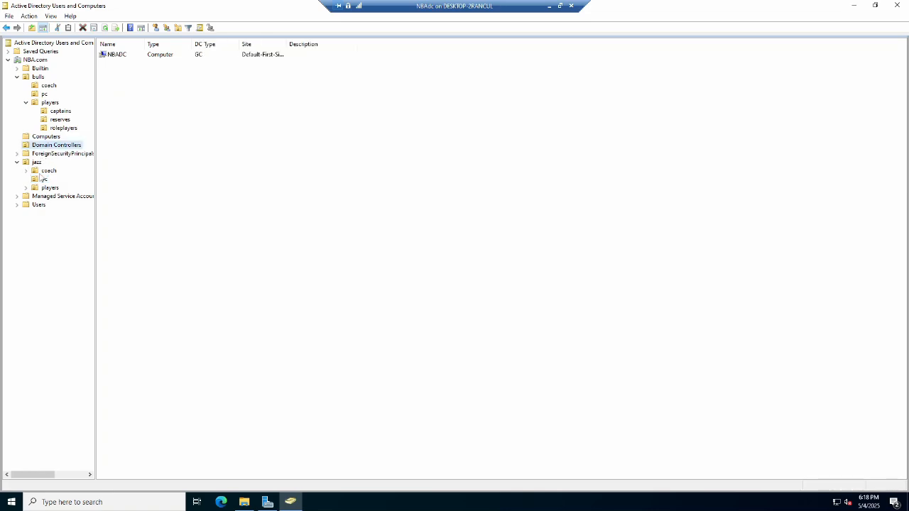
{"action": "left_click", "coordinate": [26, 187]}
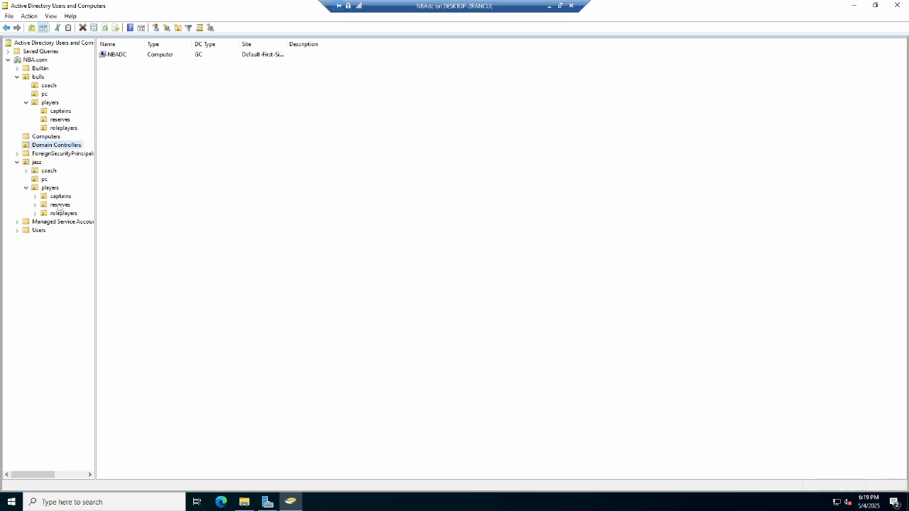
Open the host's 3slide3.bmp OU diagram from Pictures\activedirectorydemo and view it full screen.
{"action": "left_click", "coordinate": [549, 7]}
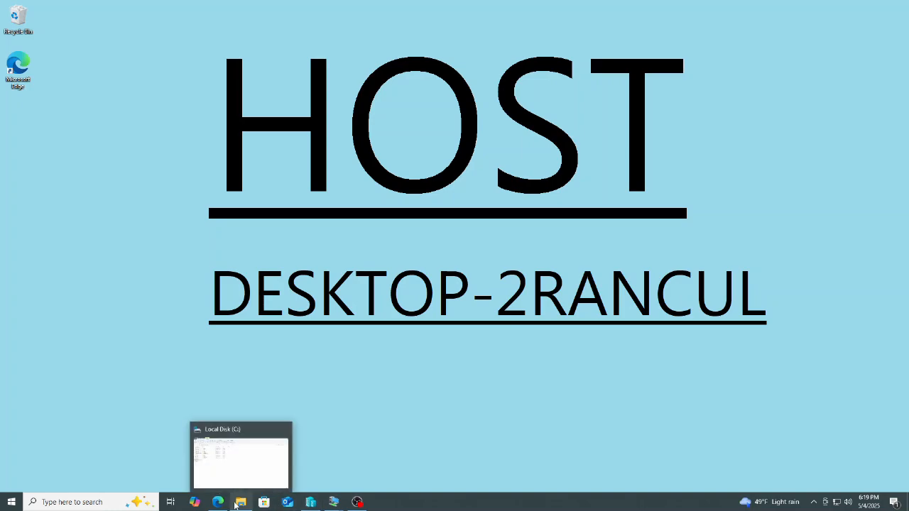
{"action": "left_click", "coordinate": [240, 502]}
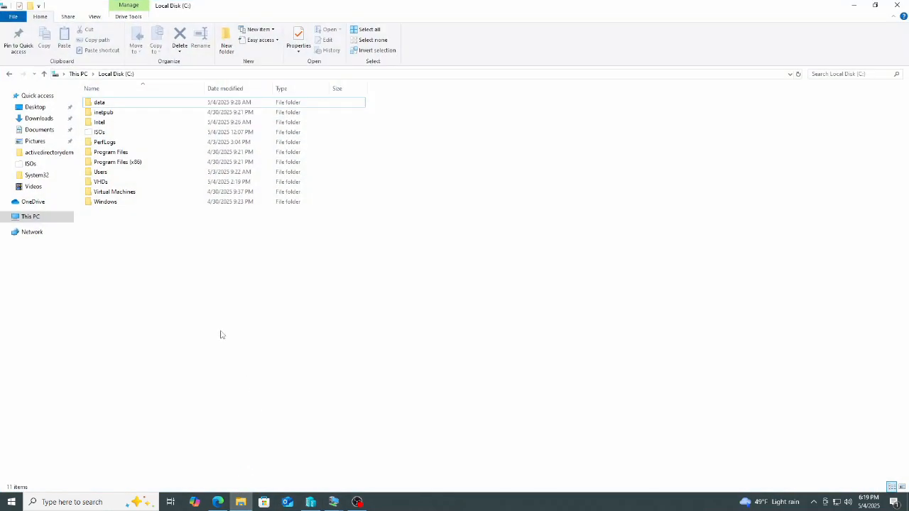
{"action": "left_click", "coordinate": [51, 141]}
{"action": "double_click", "coordinate": [99, 135]}
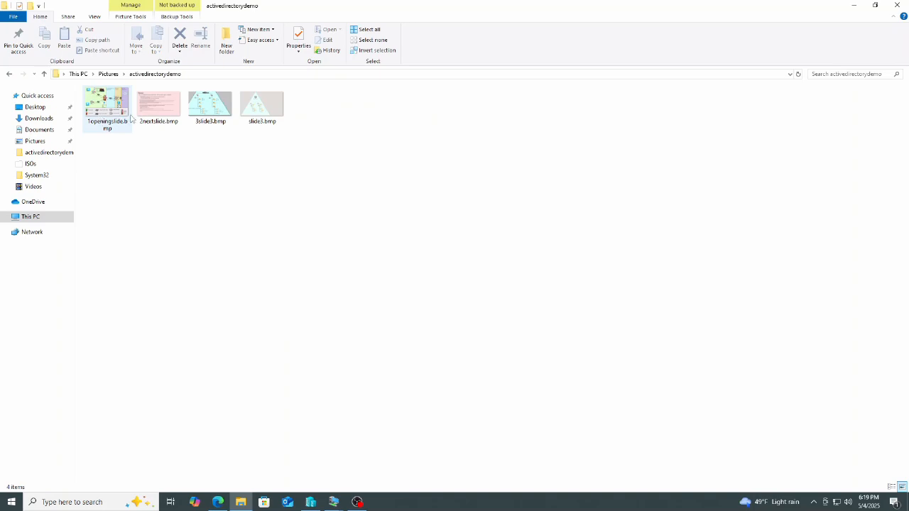
{"action": "left_click", "coordinate": [217, 109]}
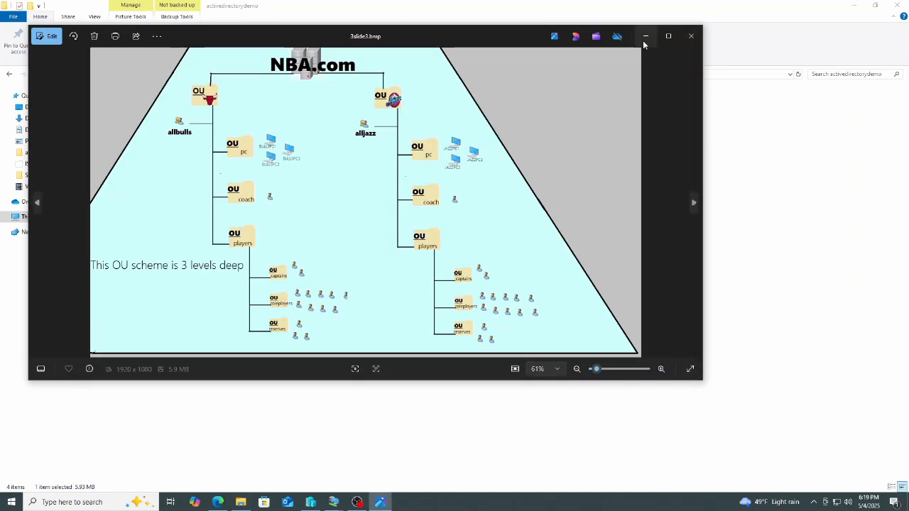
{"action": "left_click", "coordinate": [668, 36]}
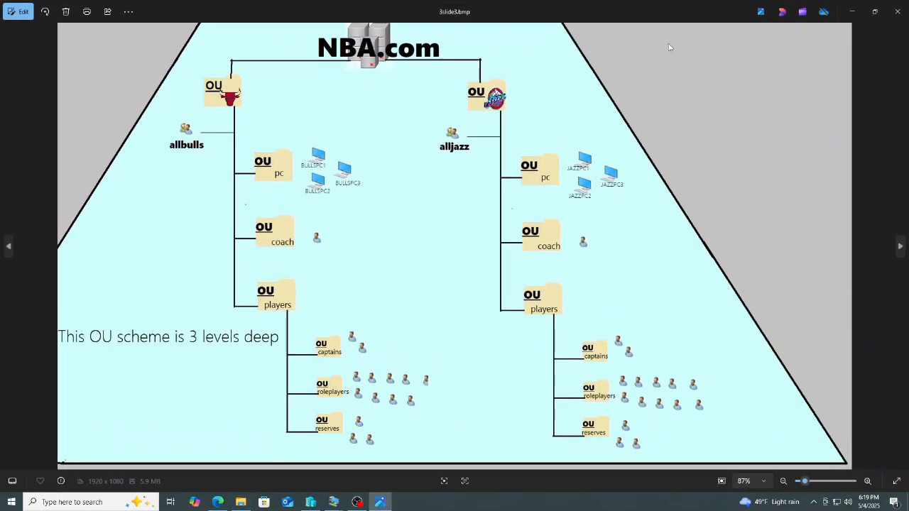
{"action": "left_click", "coordinate": [896, 480]}
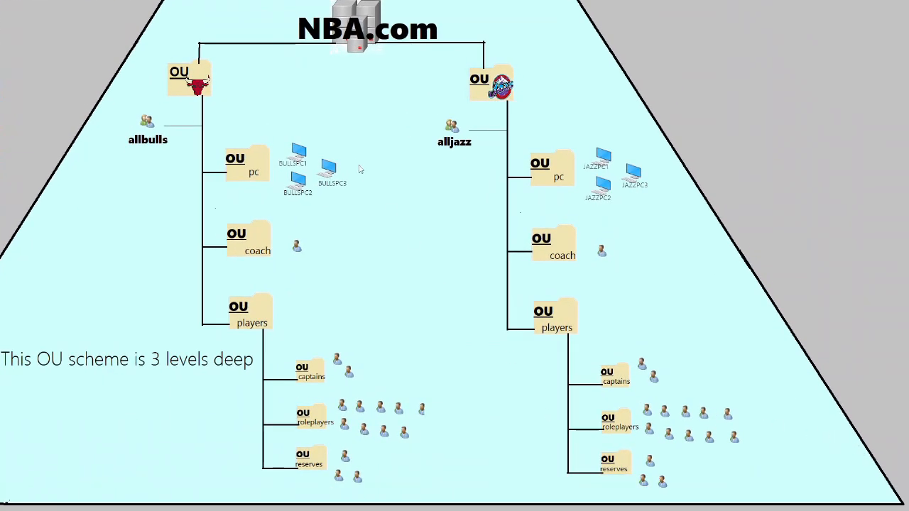